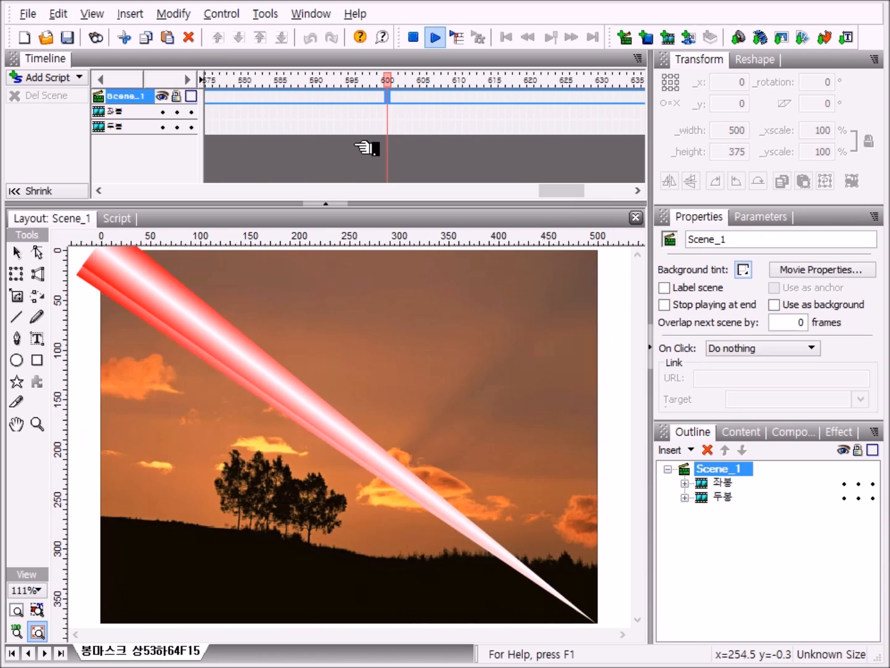
# Step: Create a new movie and reset the panels to the default layout
pyautogui.click(29, 38)
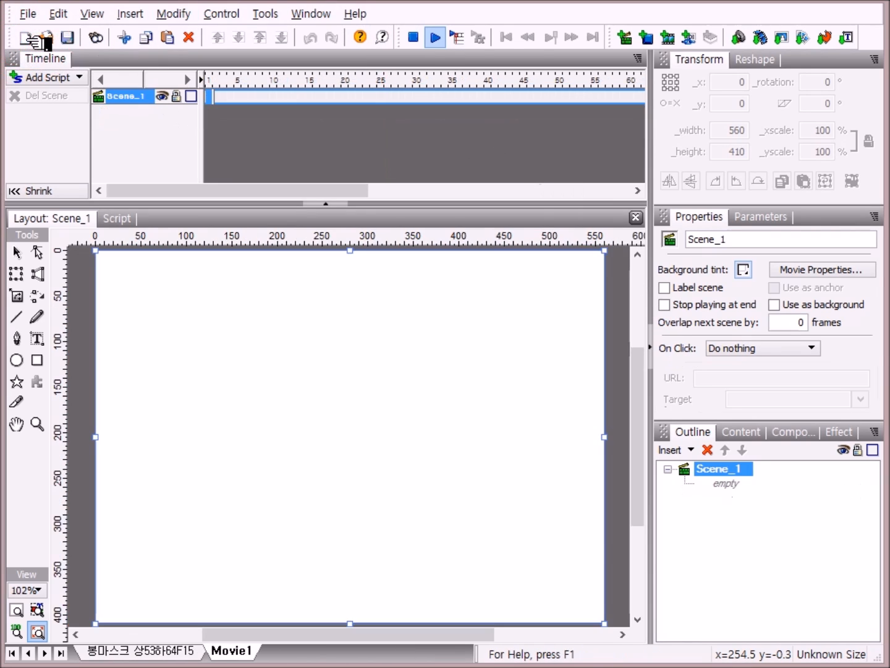
pyautogui.click(317, 16)
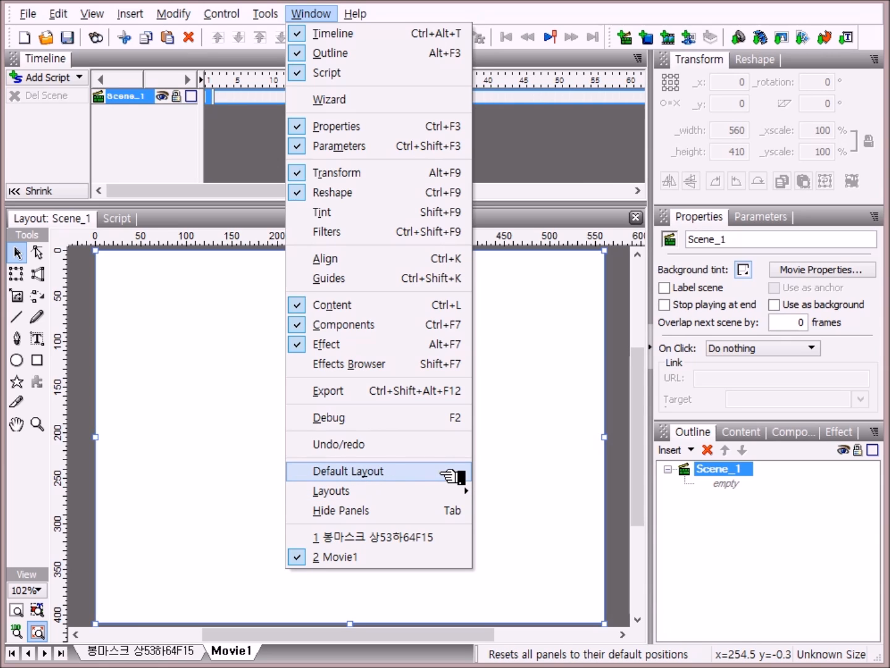
pyautogui.click(443, 474)
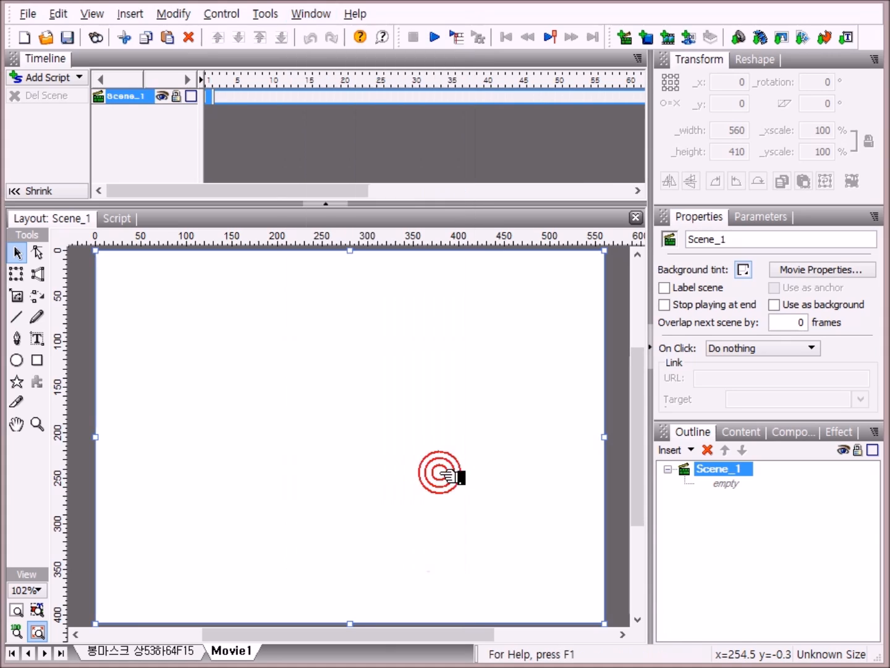
# Step: Set the movie's dimensions to 500 by 375 pixels in the movie properties
pyautogui.click(820, 271)
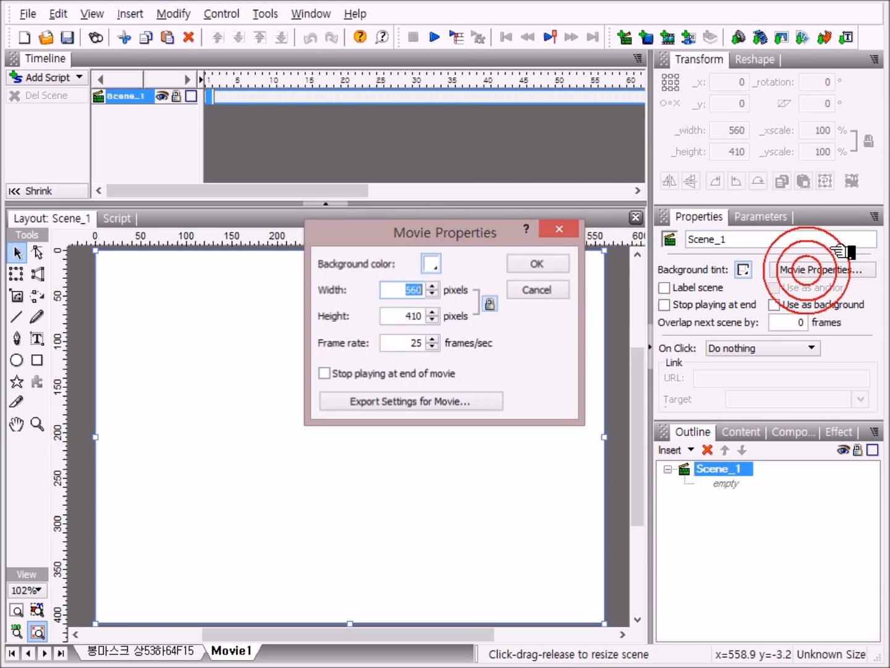
pyautogui.moveTo(471, 231); pyautogui.dragTo(409, 246)
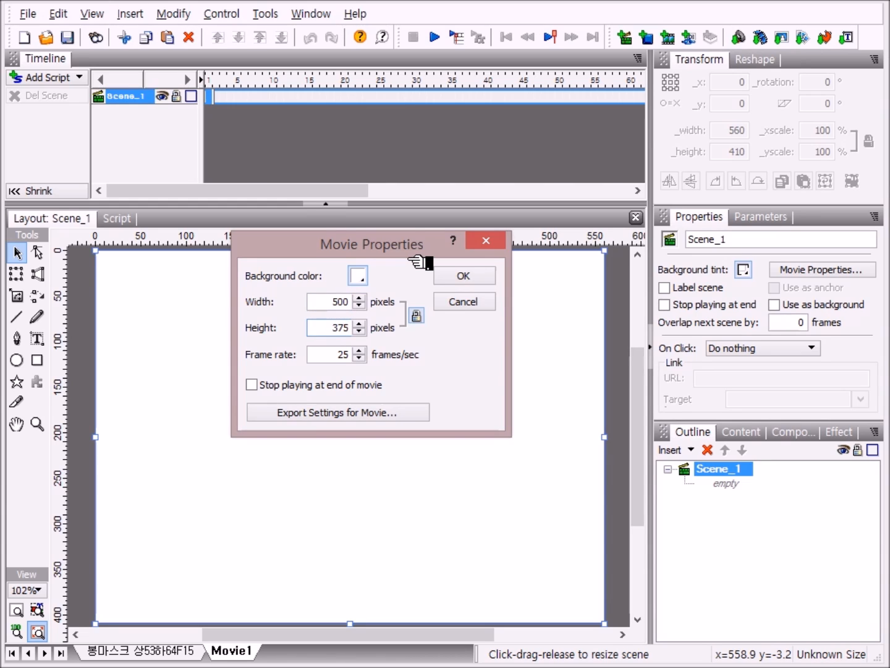
pyautogui.click(487, 275)
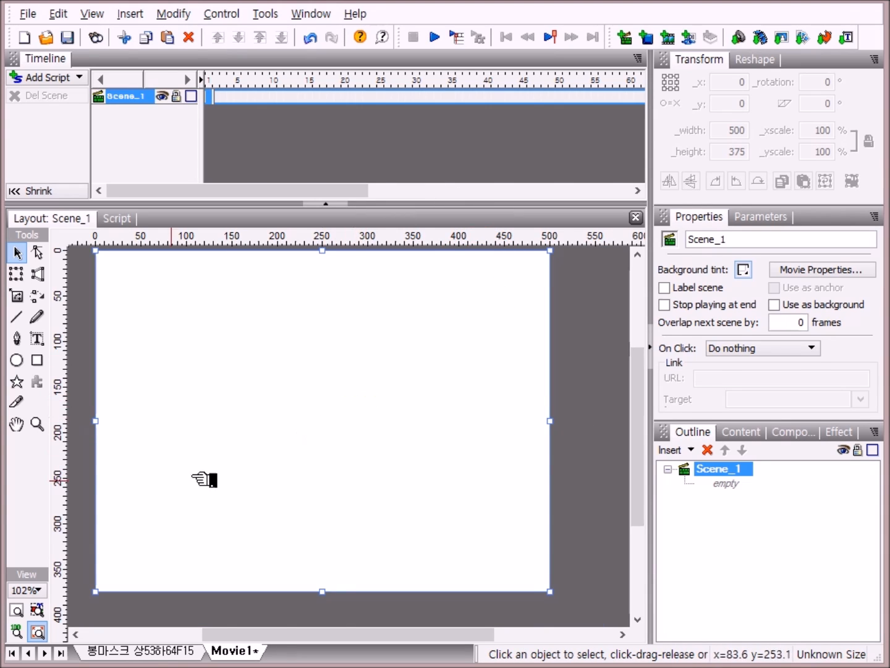
# Step: Import the images 0.1.jpg through 0.4.jpg from the 봉마스크500X375 folder onto the stage
pyautogui.click(17, 611)
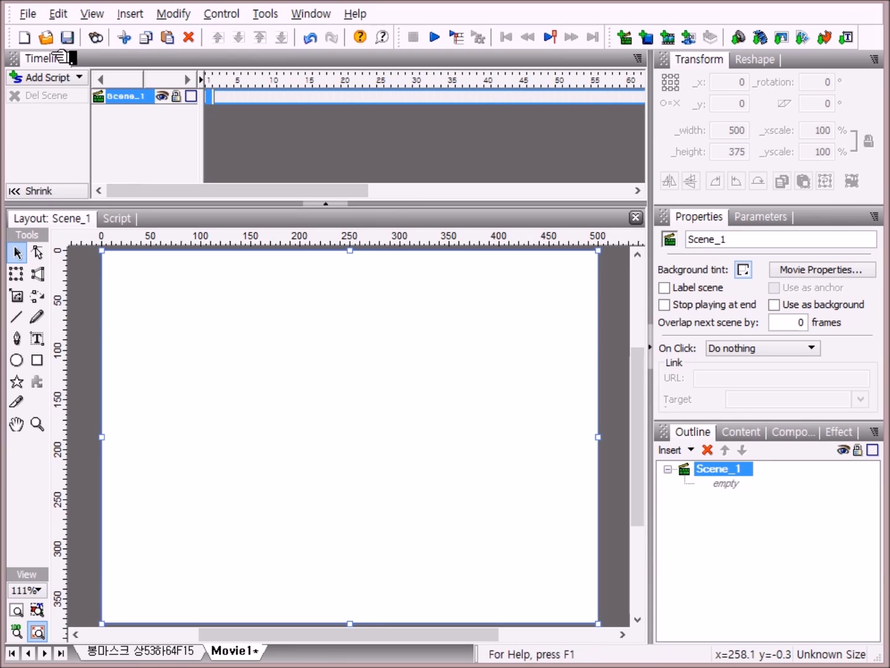
pyautogui.click(783, 40)
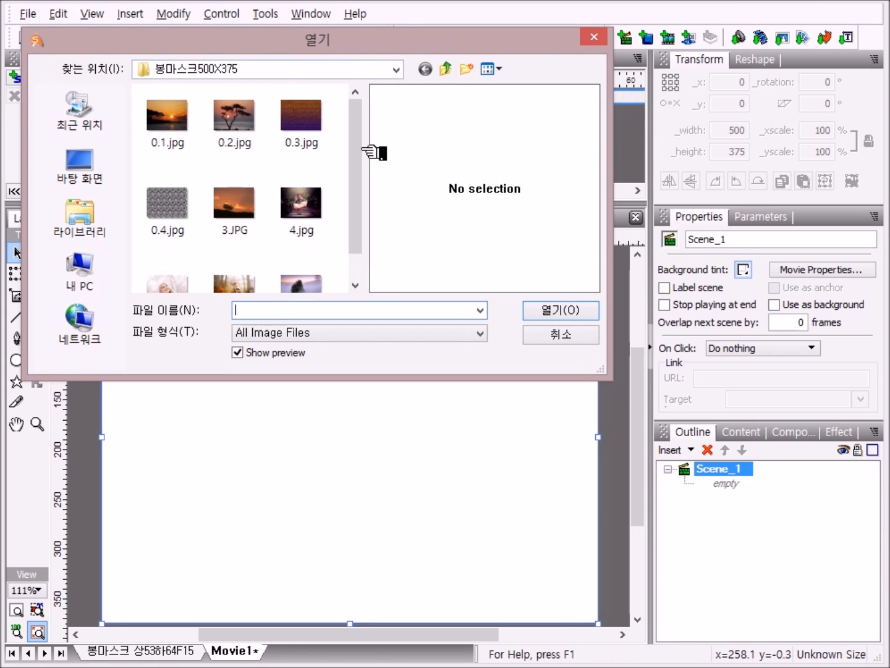
pyautogui.moveTo(356, 148); pyautogui.dragTo(364, 232)
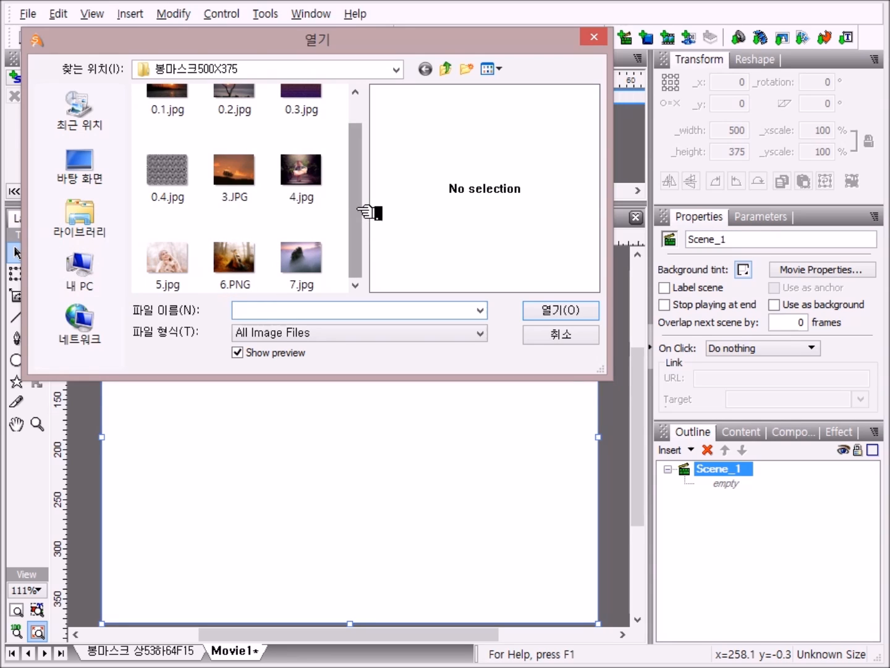
pyautogui.moveTo(364, 207); pyautogui.dragTo(370, 146)
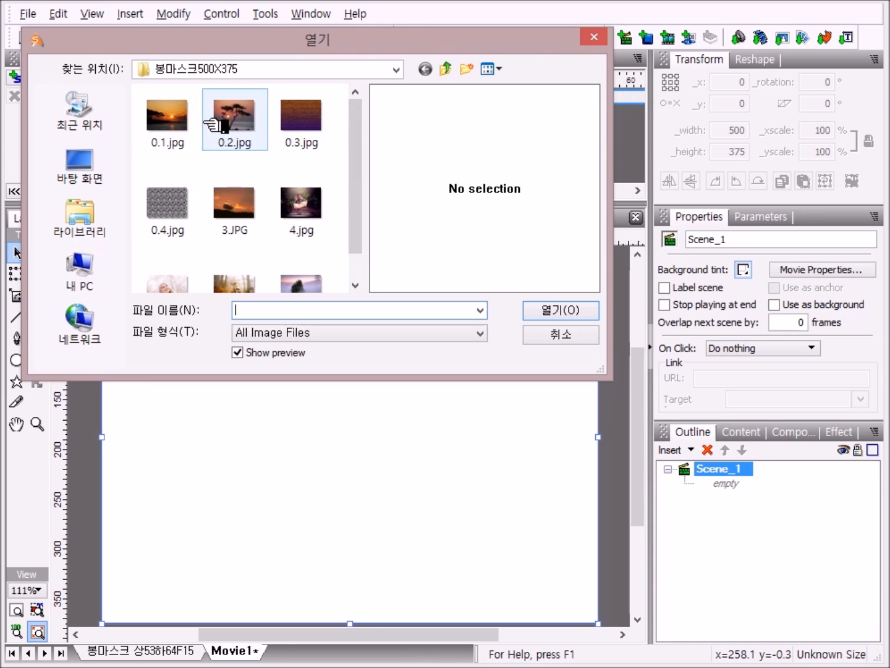
pyautogui.click(185, 121)
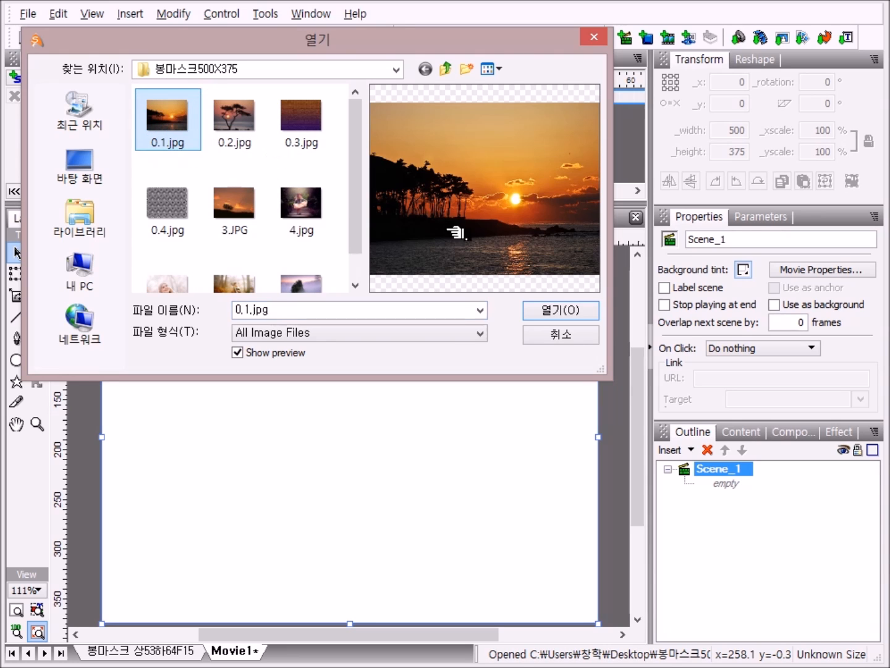
pyautogui.keyDown('shift'); pyautogui.click(179, 210); pyautogui.keyUp('shift')
pyautogui.press('Return')
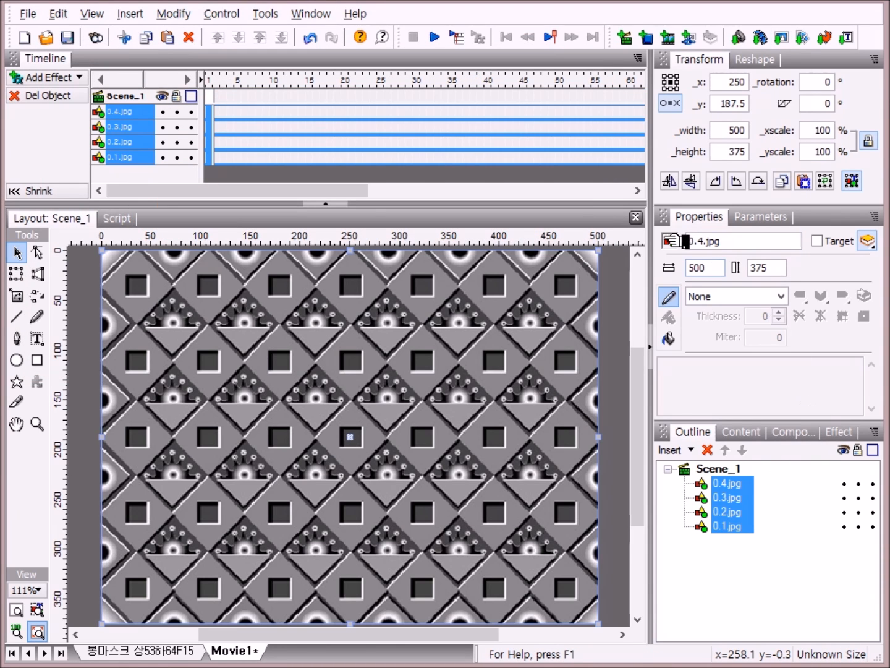
# Step: Rename the 0.4.jpg object to 상마스크
pyautogui.click(735, 470)
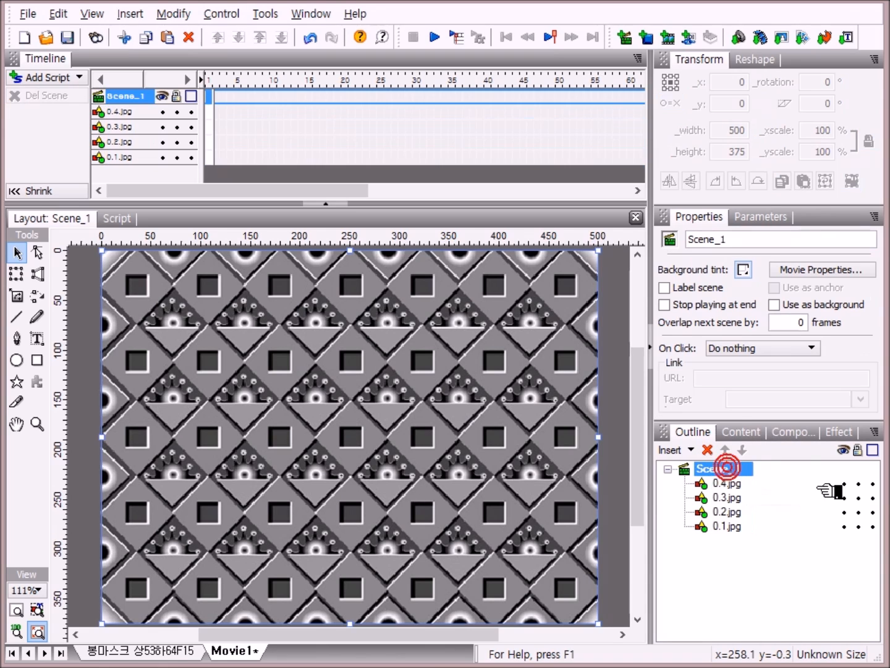
pyautogui.click(745, 484)
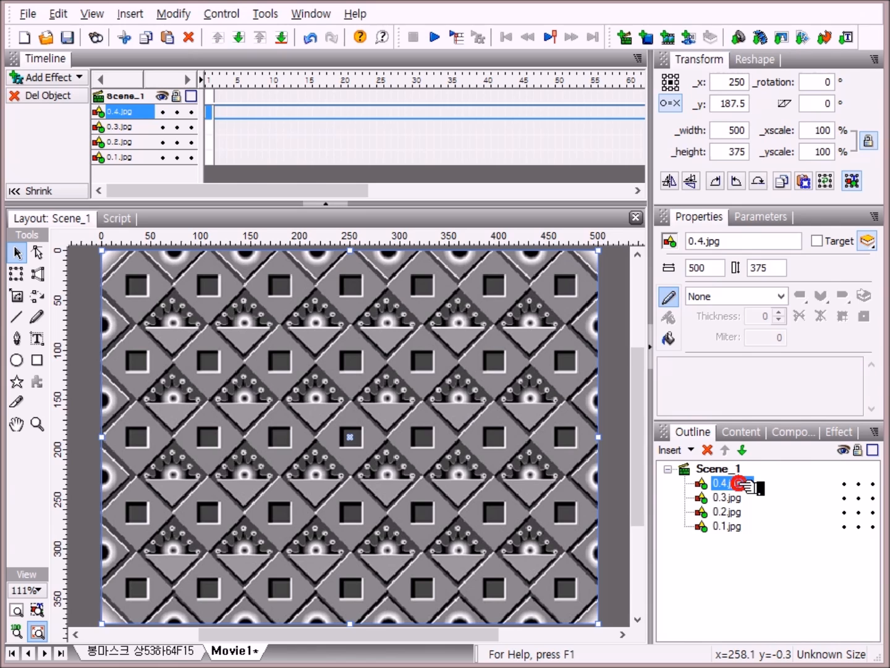
pyautogui.click(746, 484)
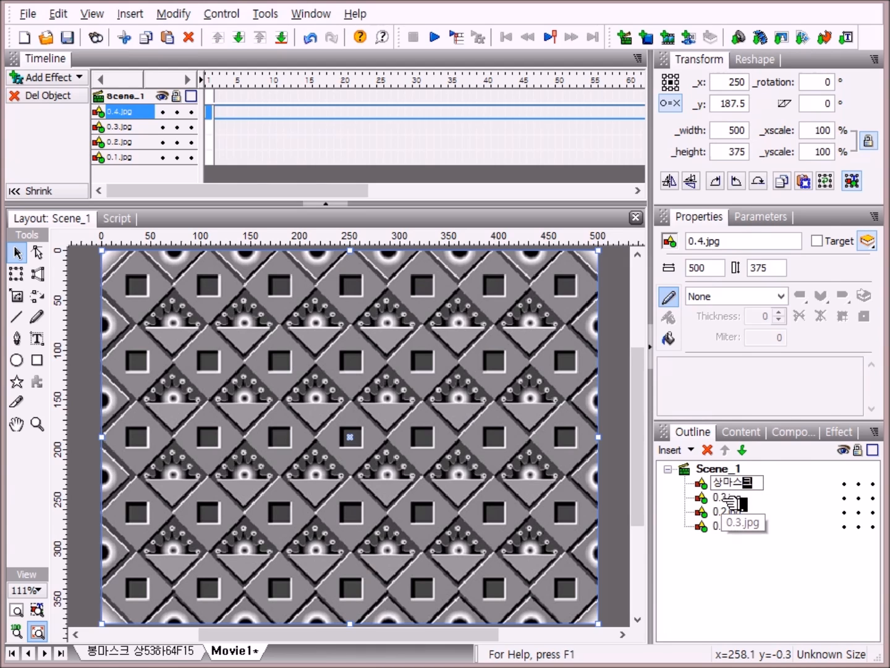
# Step: Rename the 0.3.jpg object to 하마스크
pyautogui.click(732, 499)
pyautogui.click(733, 500)
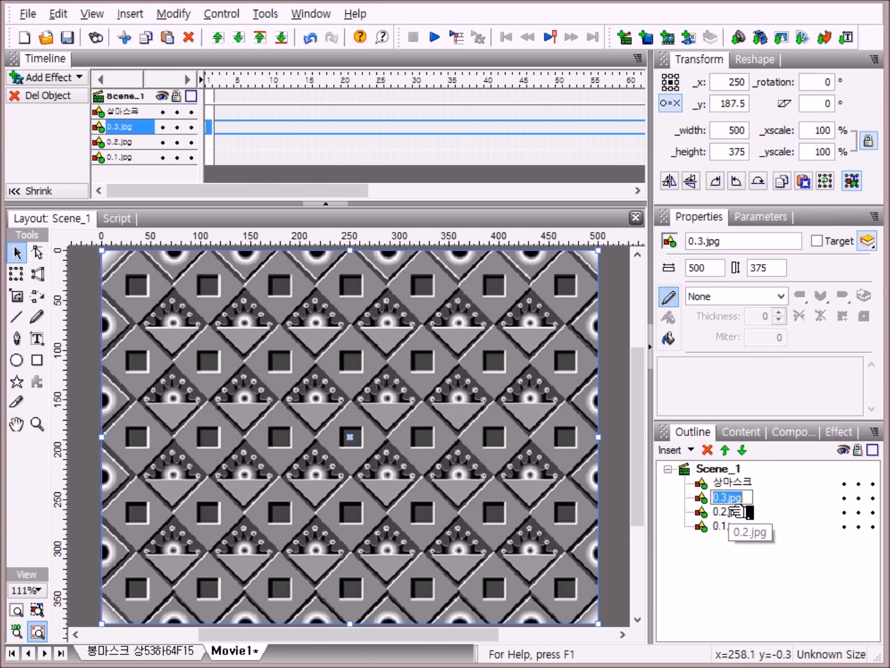
pyautogui.write('하마스크')
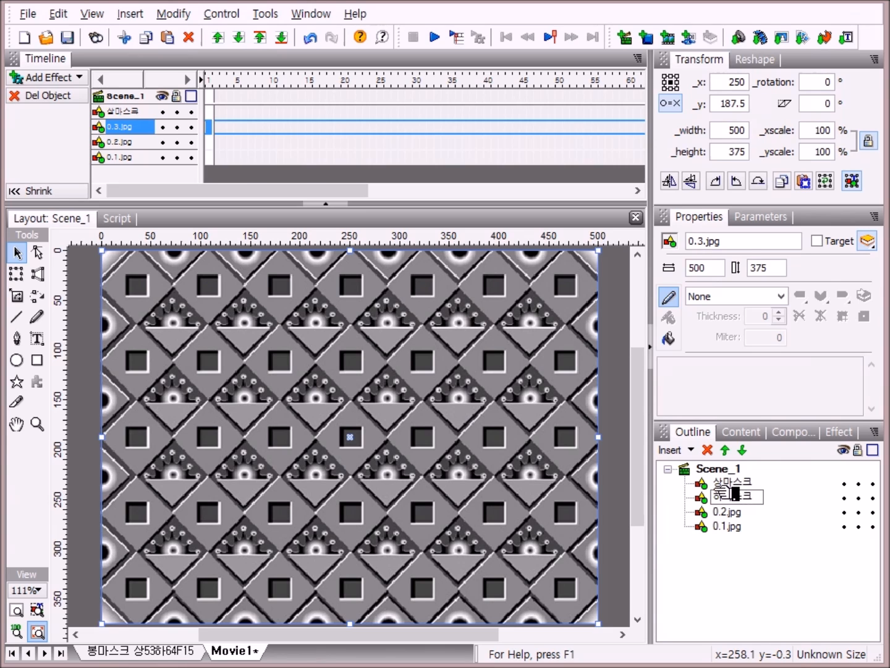
# Step: Rename the 0.2.jpg object to 마스크사진
pyautogui.click(739, 512)
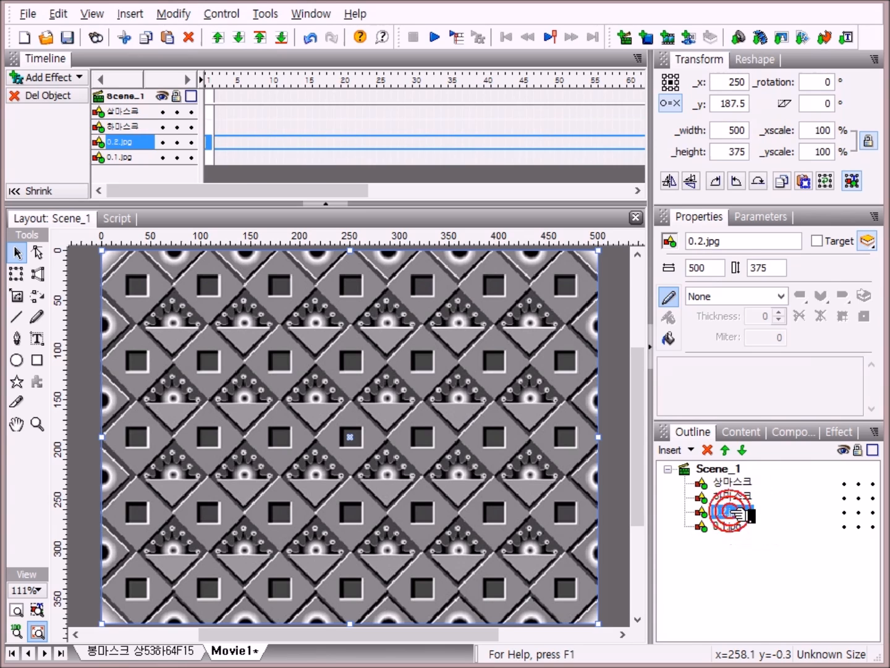
pyautogui.click(739, 513)
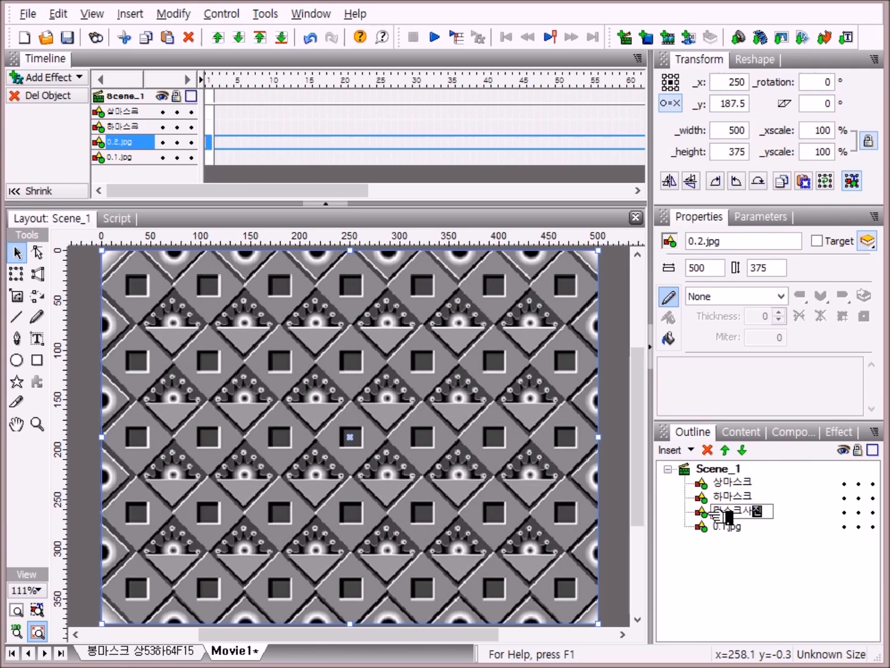
pyautogui.press('Return')
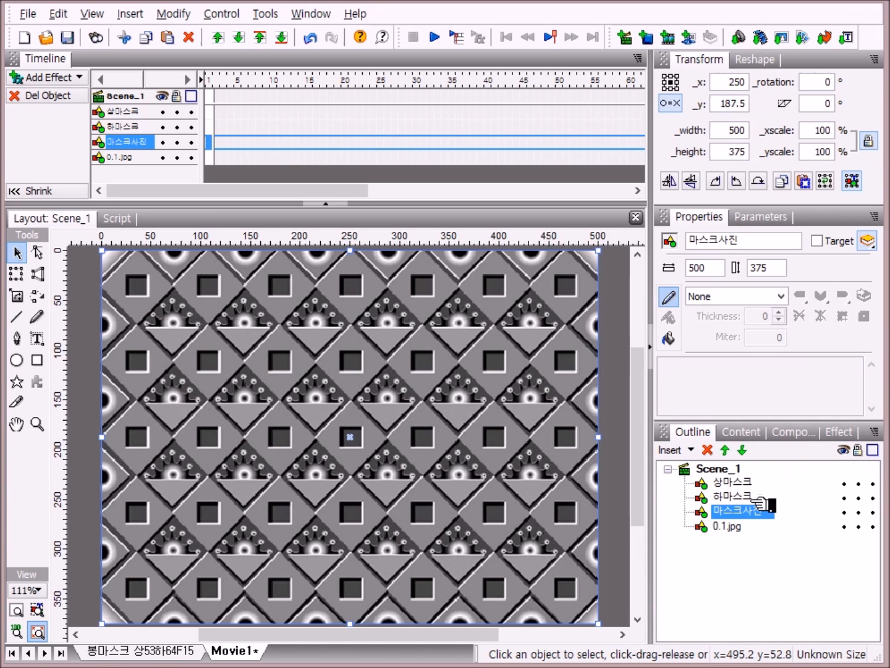
# Step: Change the 상마스크 object's fill from image to solid red FF0000
pyautogui.click(739, 483)
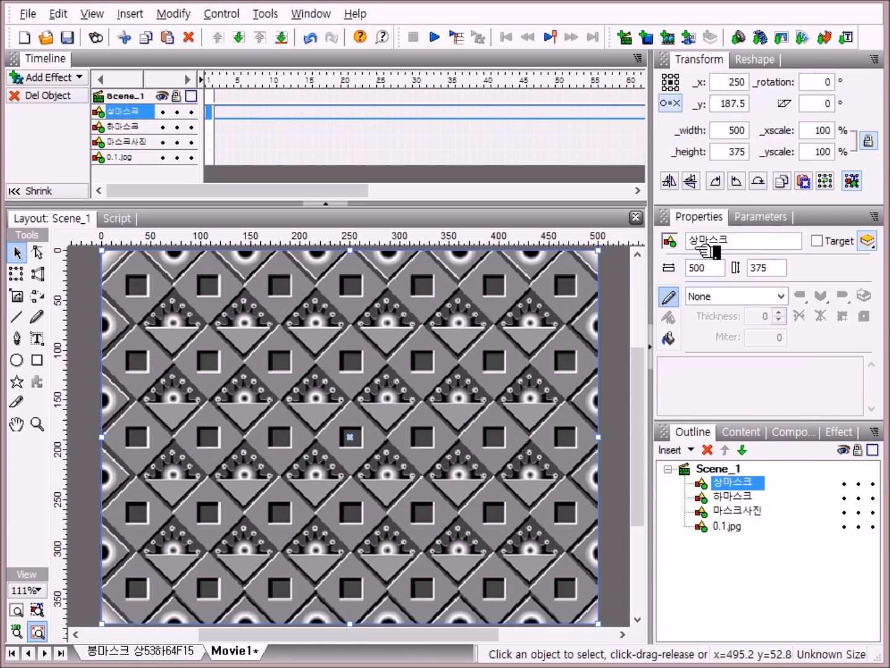
pyautogui.click(668, 338)
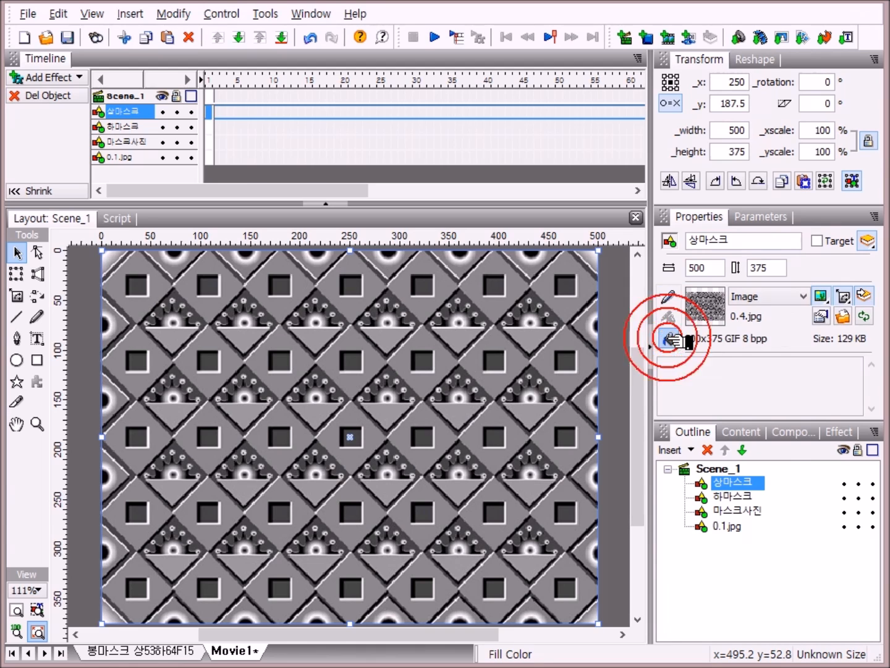
pyautogui.click(806, 298)
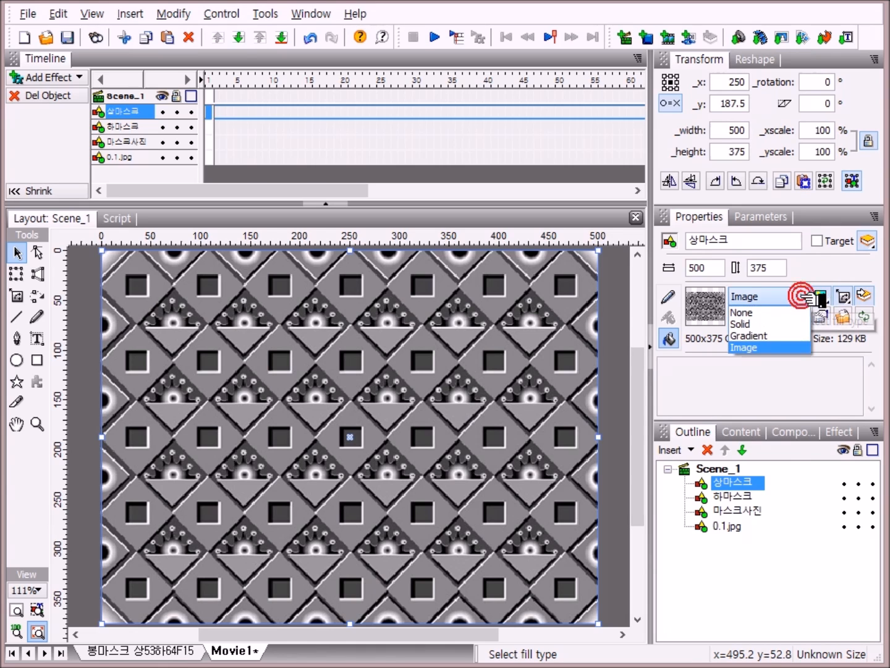
pyautogui.click(757, 325)
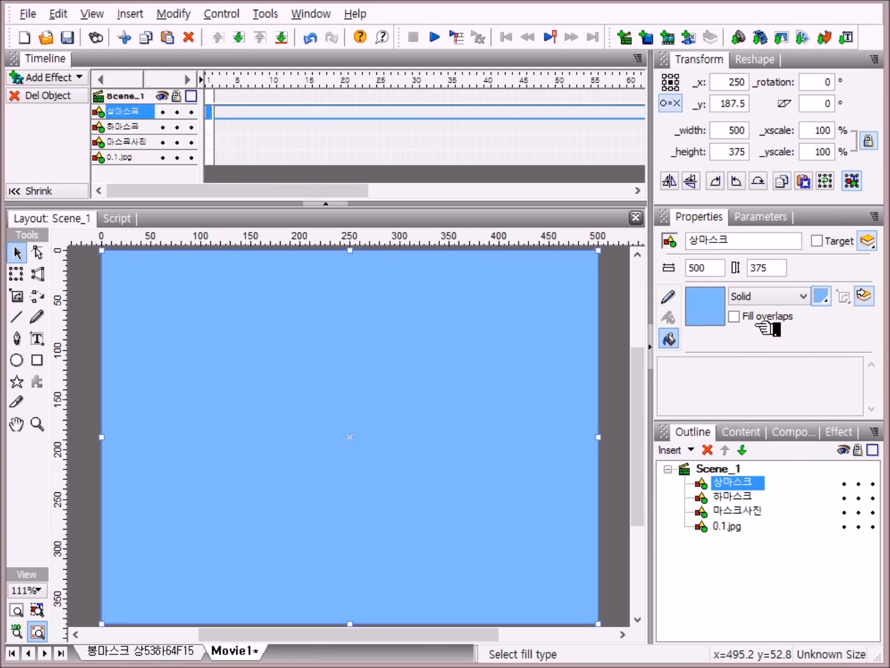
pyautogui.click(823, 295)
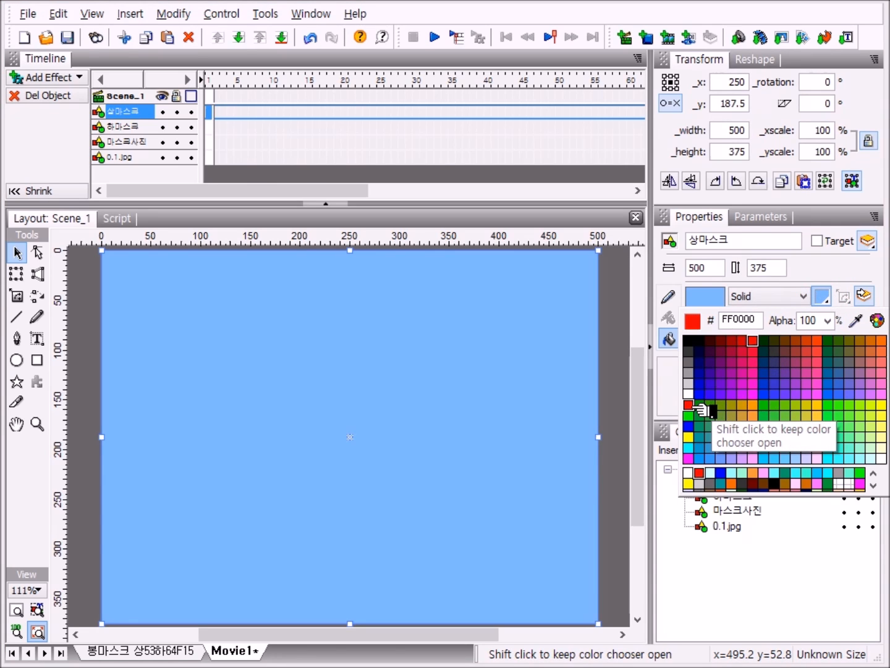
pyautogui.click(692, 405)
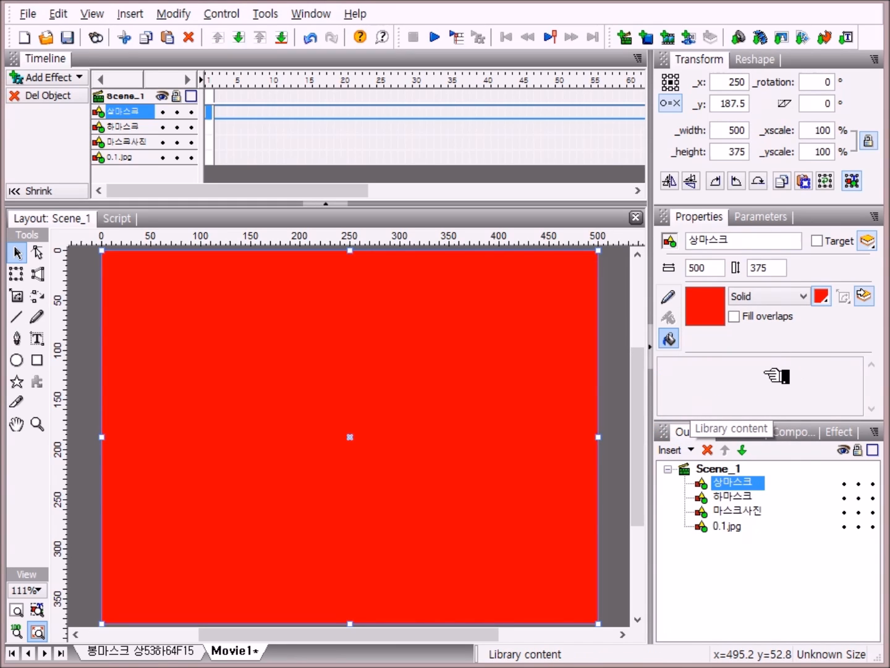
# Step: Change the 하마스크 object's fill from image to solid blue 0000FF
pyautogui.click(759, 497)
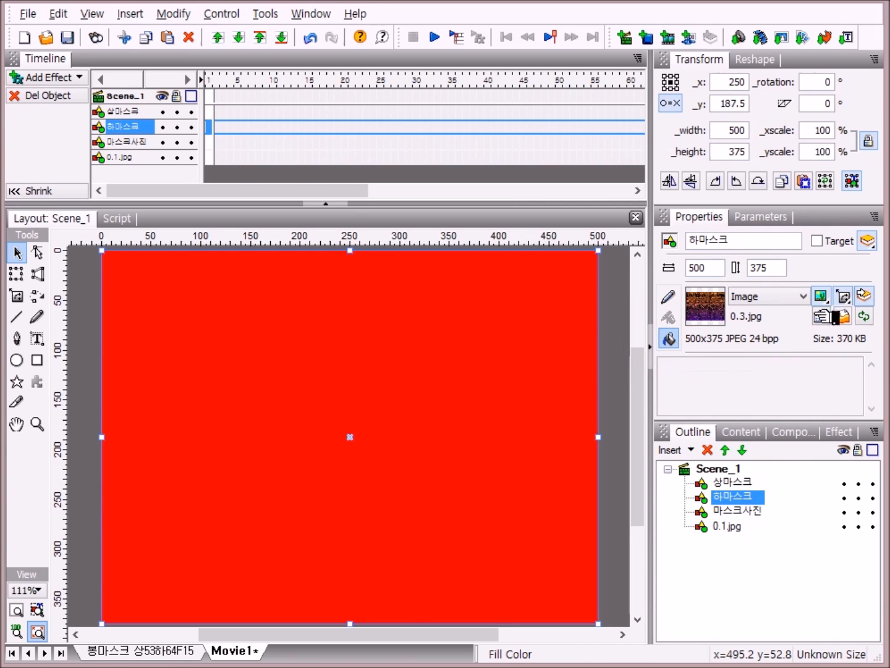
pyautogui.click(804, 298)
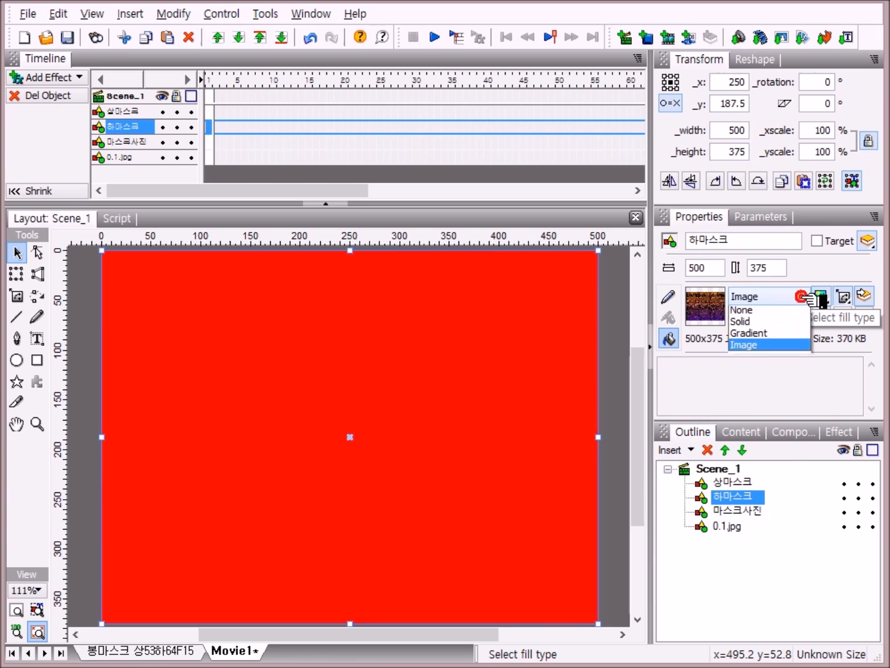
pyautogui.click(767, 322)
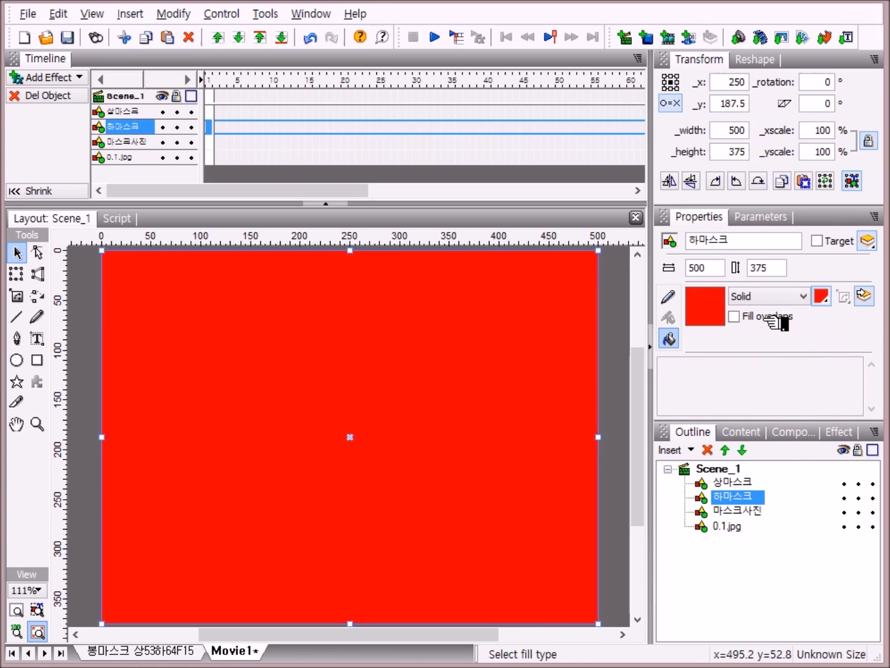
pyautogui.click(830, 297)
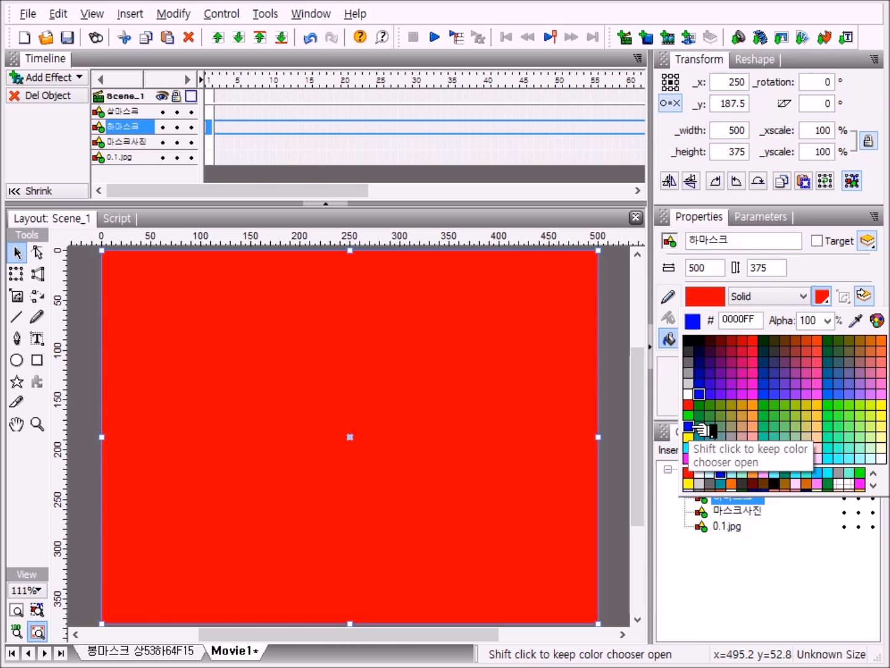
pyautogui.click(689, 426)
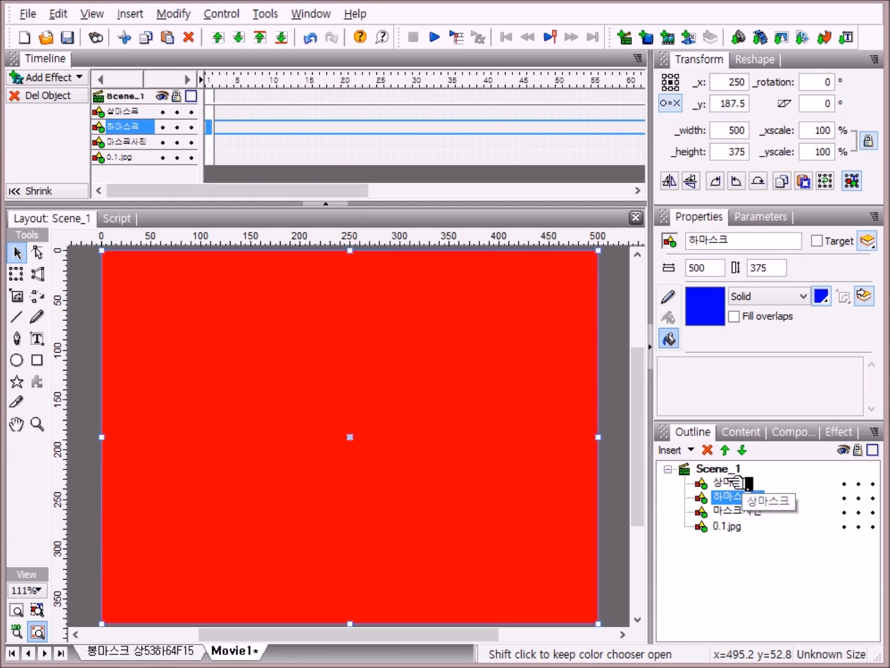
# Step: Slice the 상마스크 shape diagonally between its top-left and bottom-right corners, leaving the upper-right red triangle
pyautogui.click(735, 481)
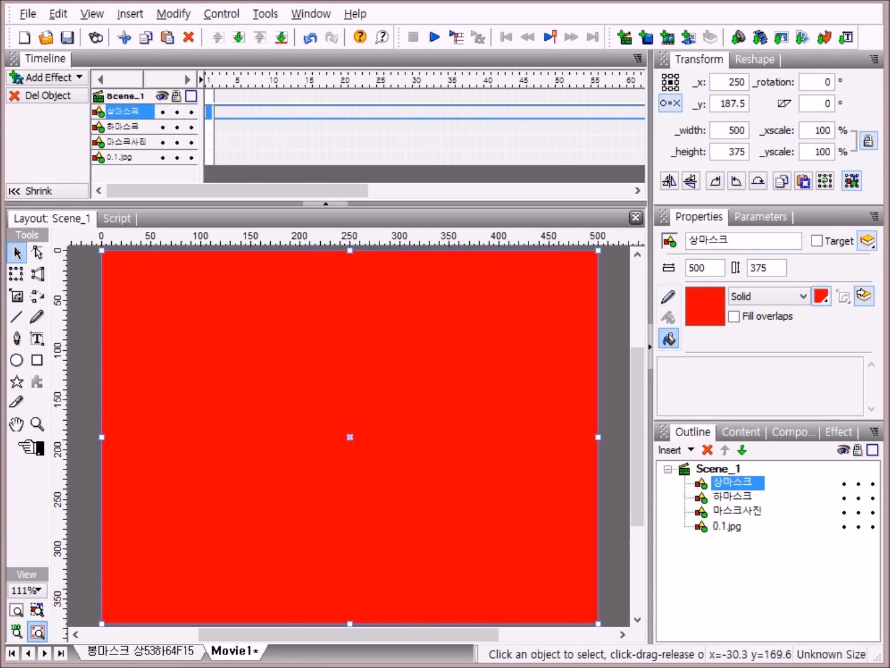
pyautogui.click(38, 252)
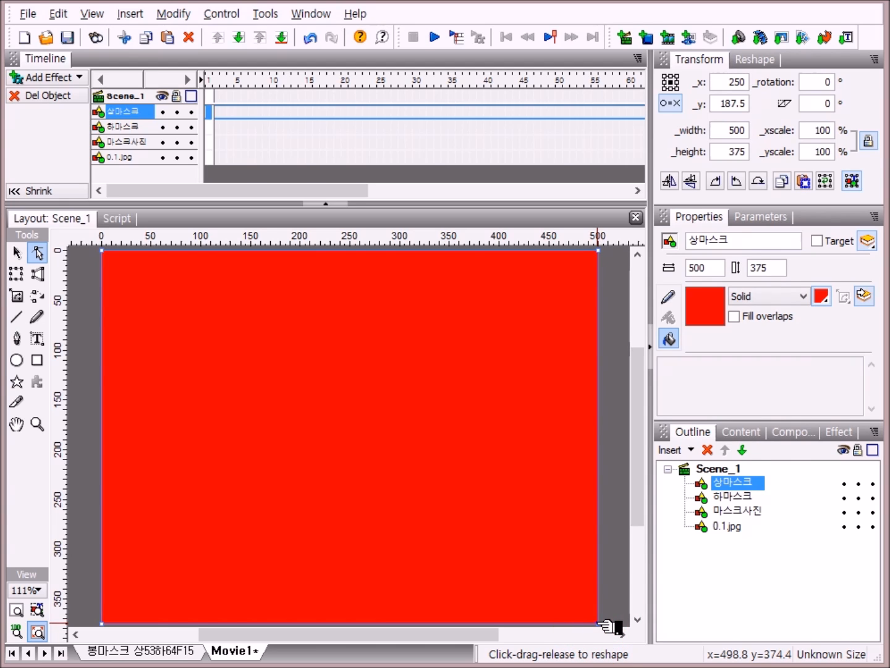
pyautogui.rightClick(608, 626)
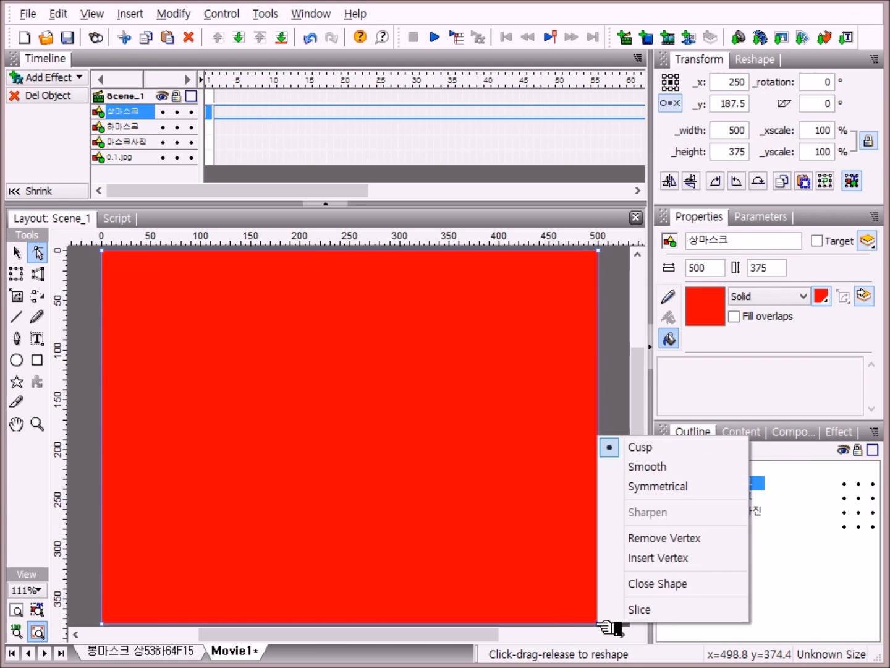
pyautogui.click(644, 611)
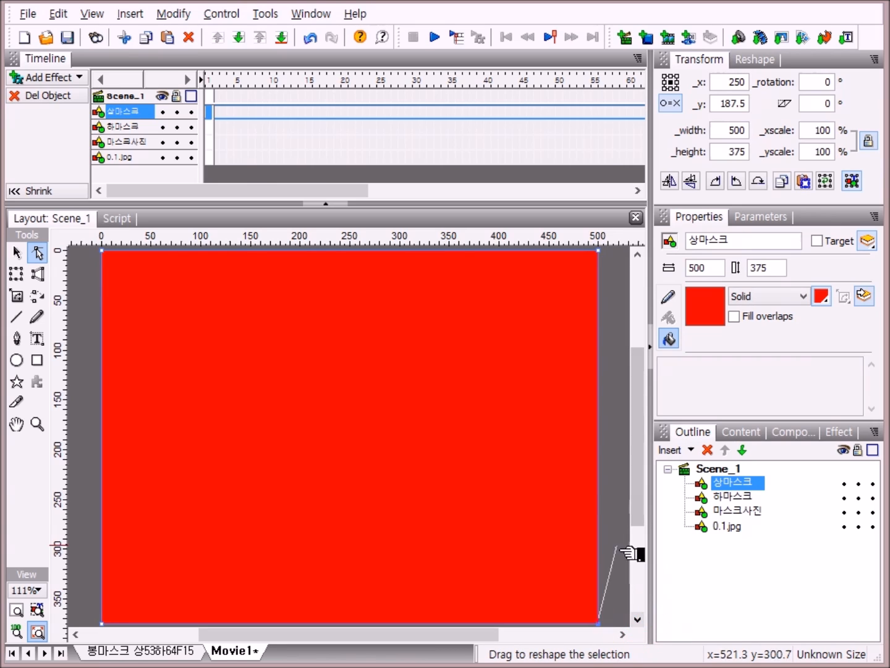
pyautogui.rightClick(103, 253)
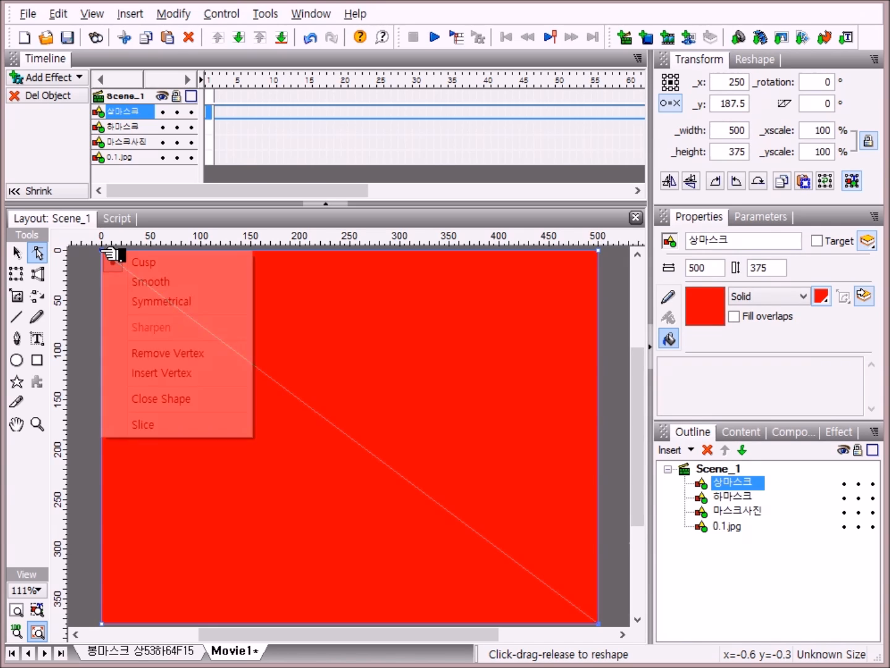
pyautogui.click(147, 426)
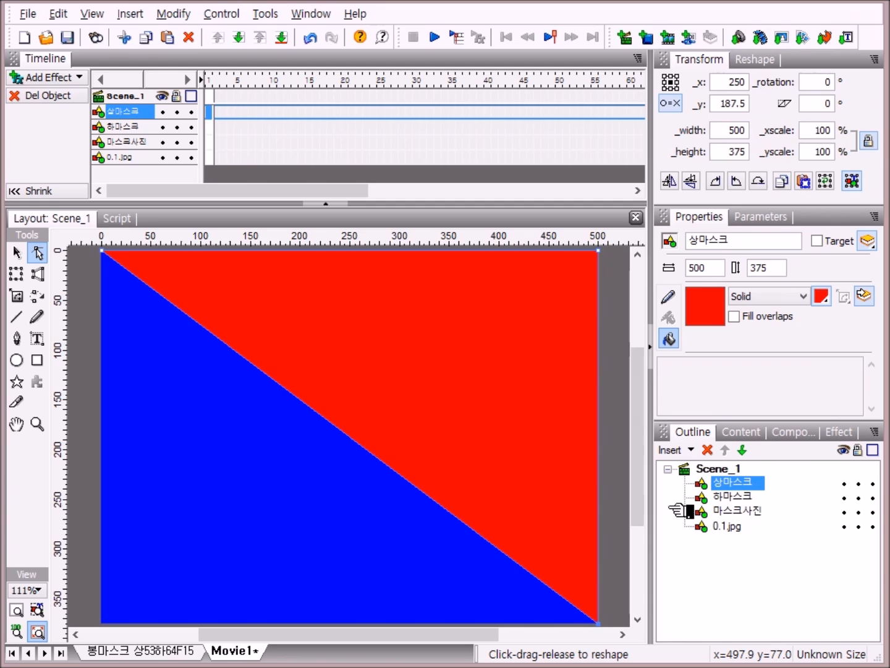
# Step: Slice the 하마스크 shape diagonally between its top-left and bottom-right corners, leaving the lower-left blue triangle
pyautogui.click(738, 496)
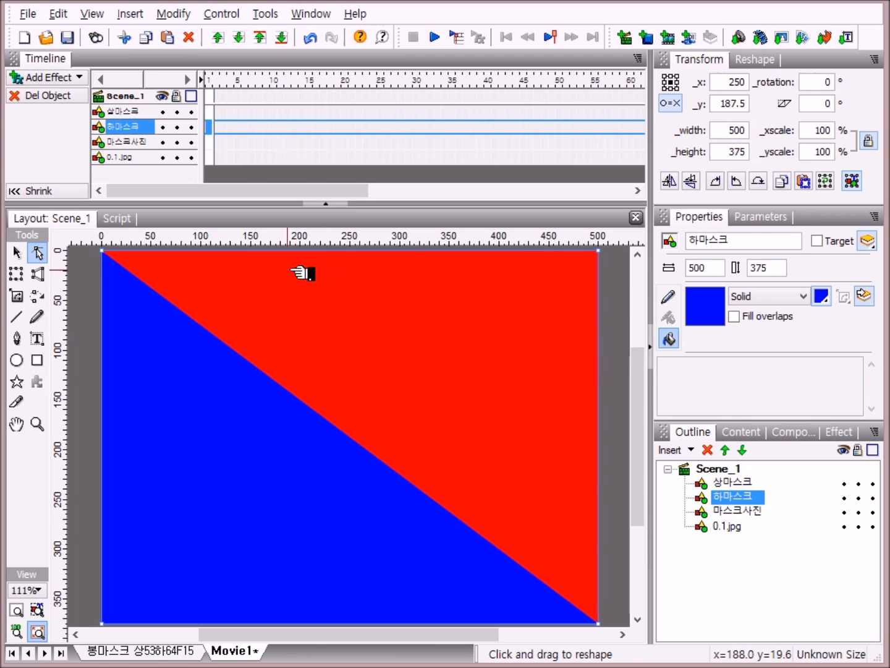
pyautogui.rightClick(106, 253)
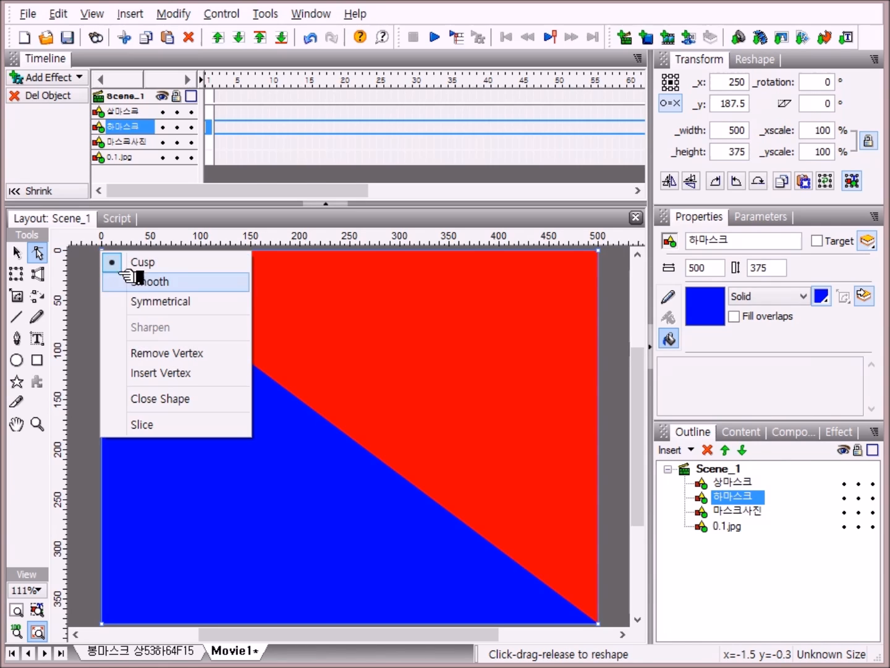
pyautogui.click(149, 426)
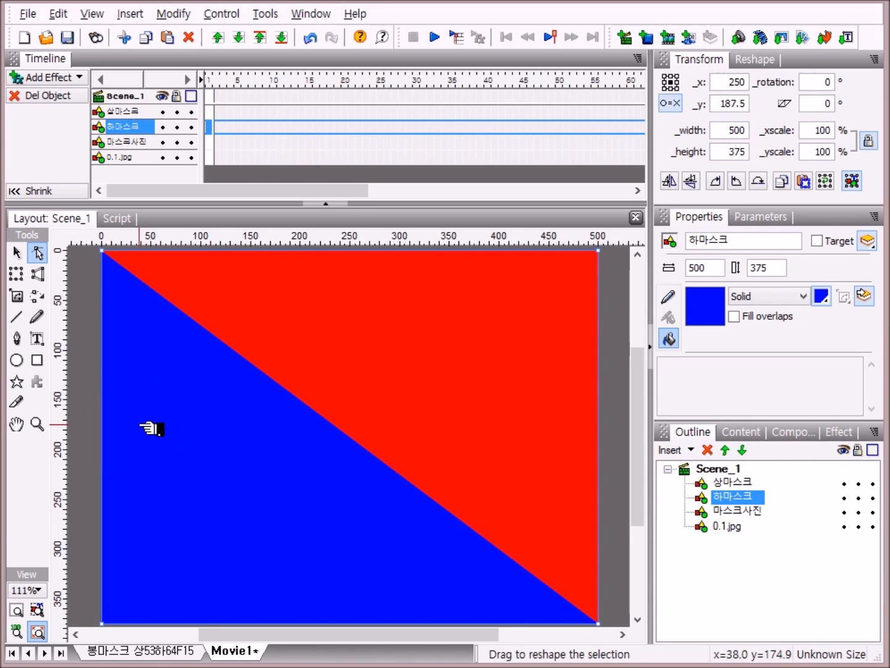
pyautogui.rightClick(598, 624)
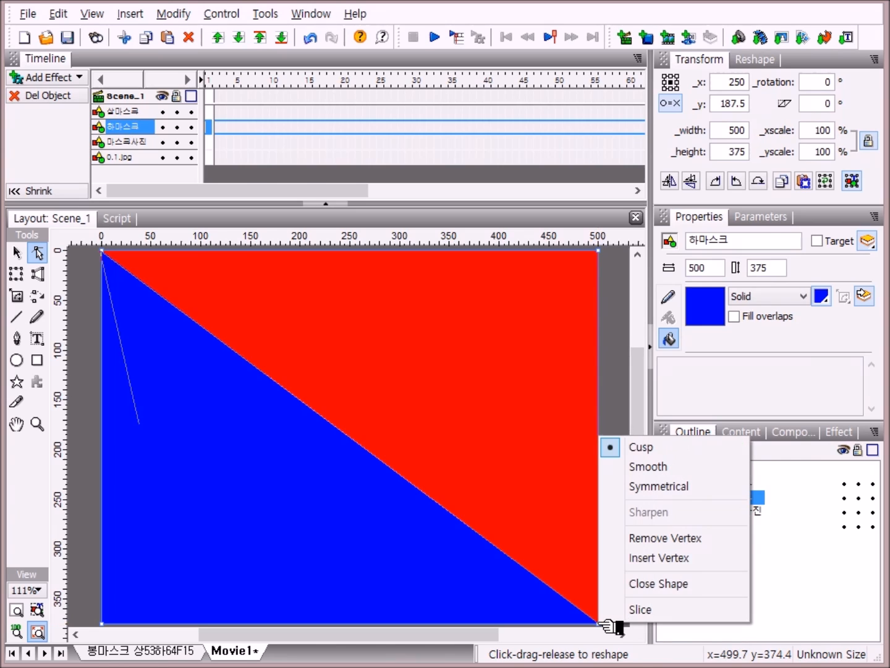
pyautogui.click(647, 611)
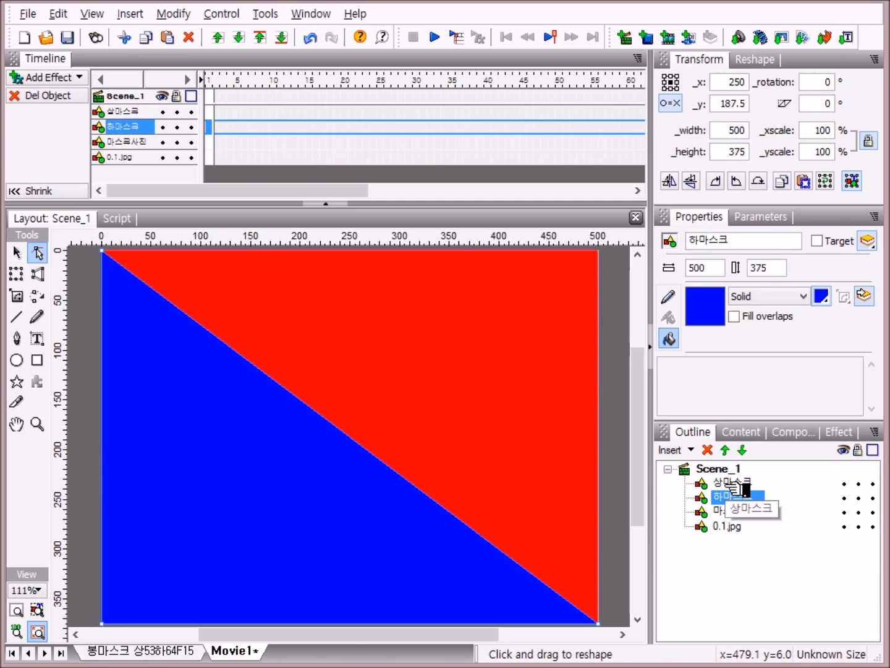
# Step: Hide and show each mask in turn to check the two triangles over the photo
pyautogui.click(845, 483)
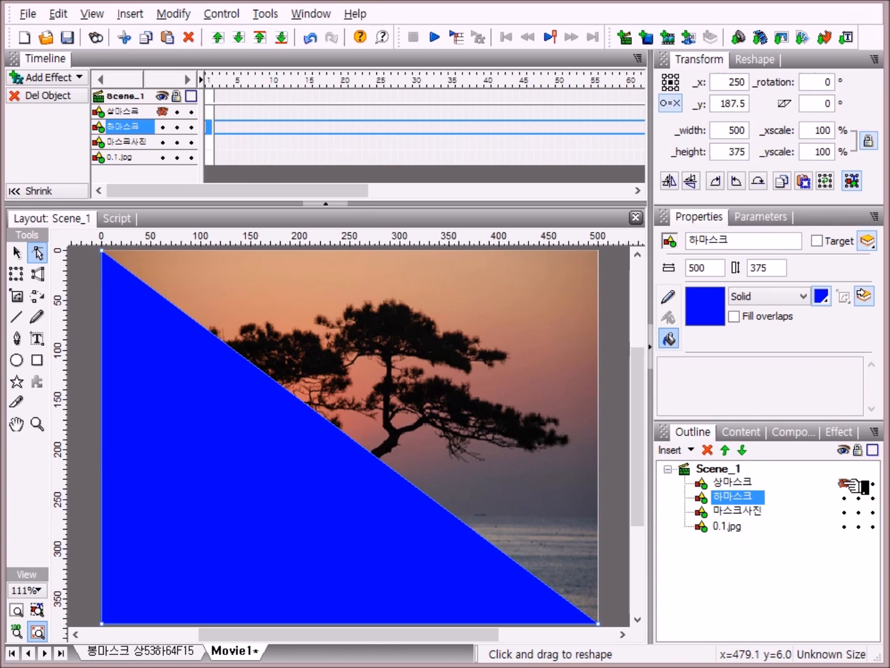
pyautogui.click(845, 483)
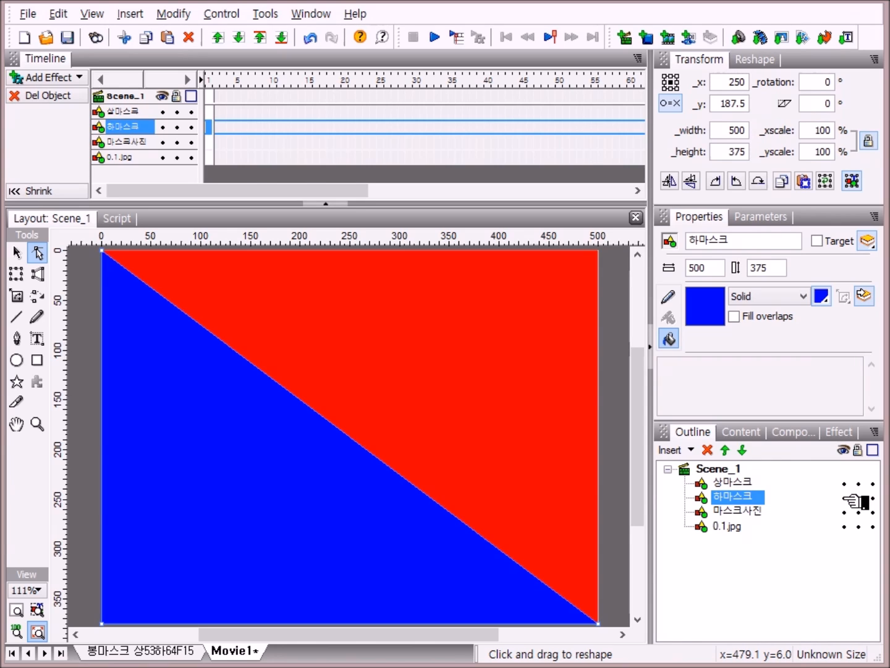
pyautogui.click(845, 498)
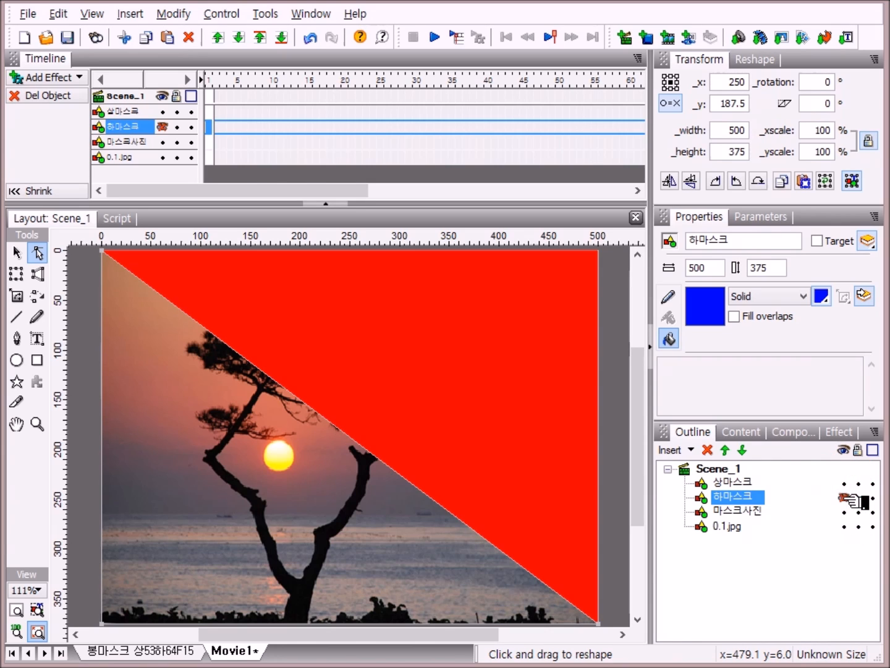
pyautogui.click(847, 498)
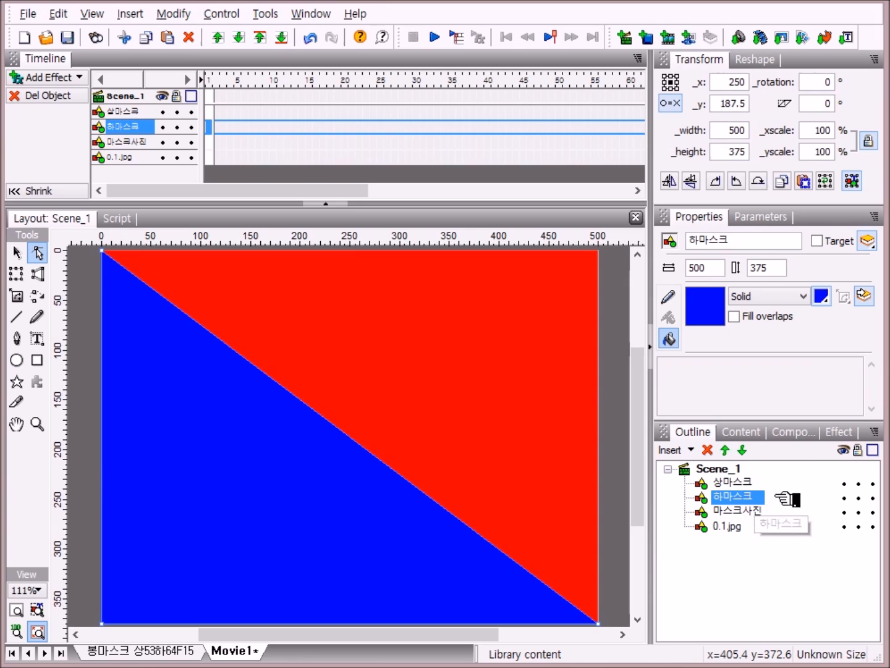
# Step: Select both masks and set their transformation point to the bottom-right corner, moving it with the reference point
pyautogui.keyDown('shift'); pyautogui.click(748, 484); pyautogui.keyUp('shift')
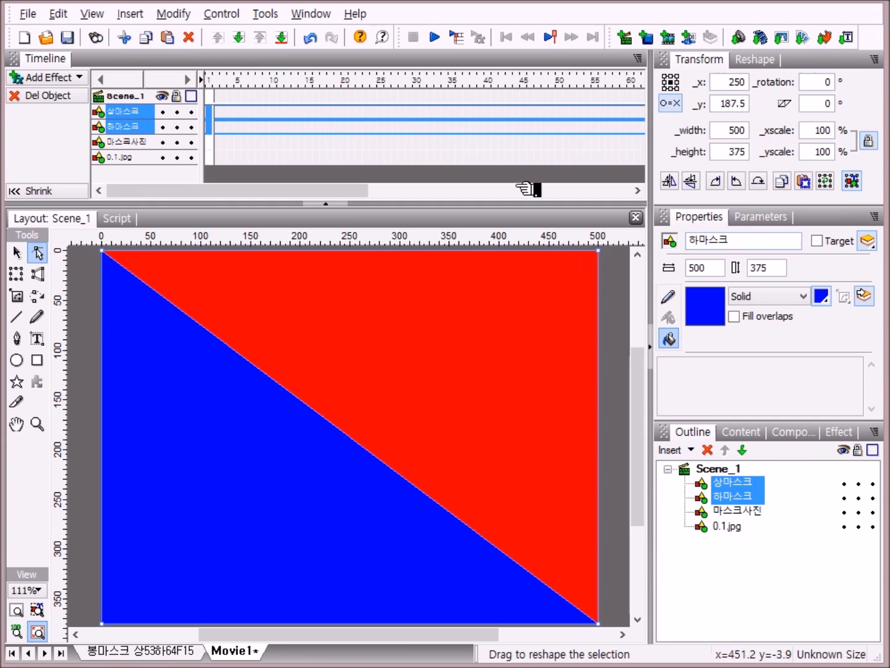
pyautogui.click(676, 104)
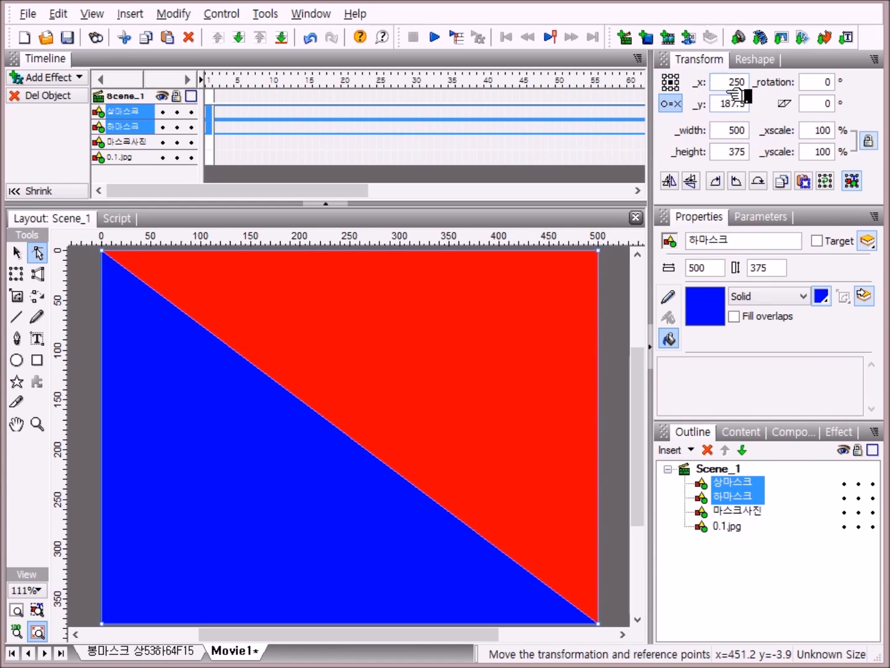
pyautogui.click(681, 90)
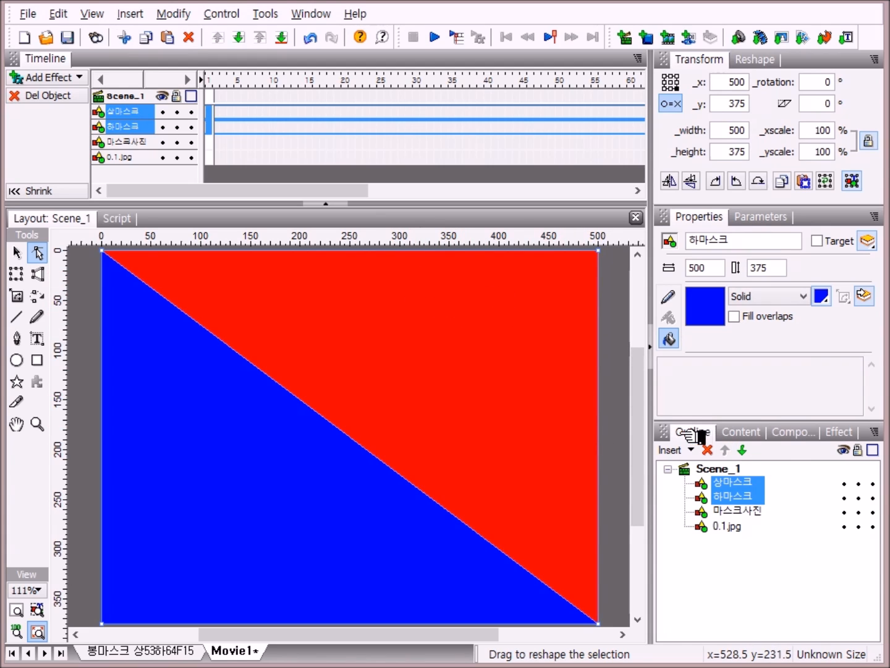
# Step: Add a Place effect for 상마스크 at frame 1
pyautogui.click(756, 481)
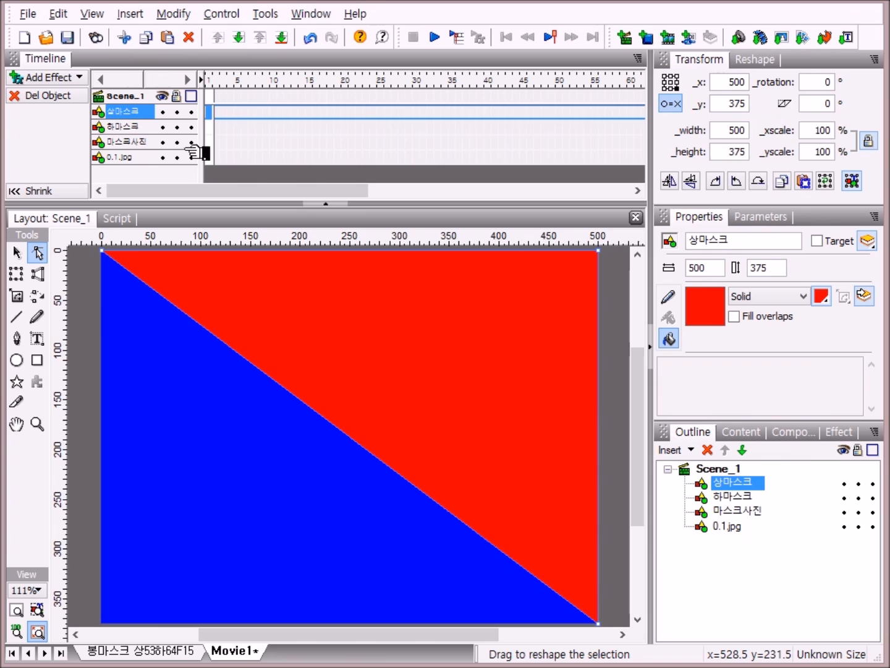
pyautogui.rightClick(212, 114)
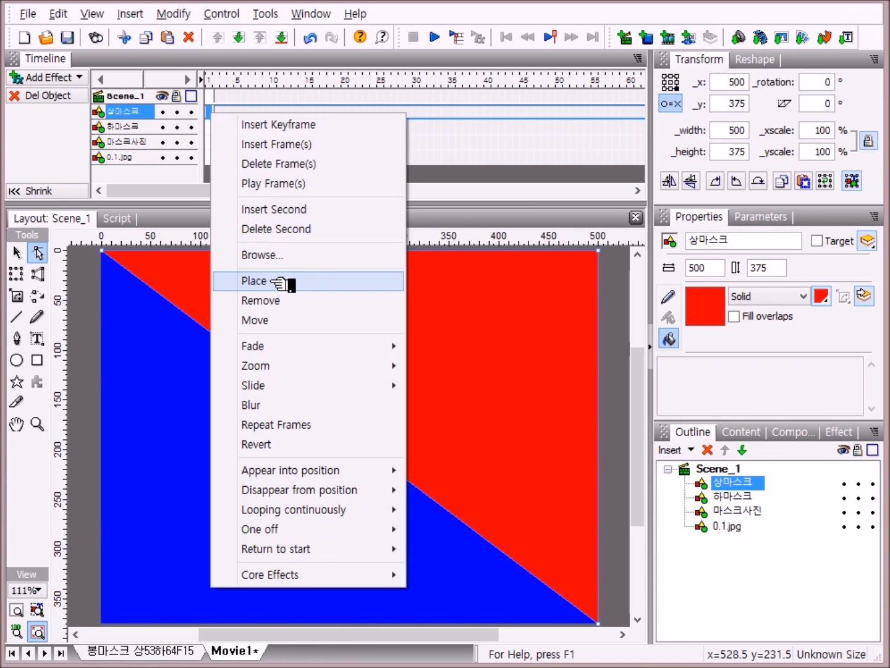
pyautogui.click(273, 282)
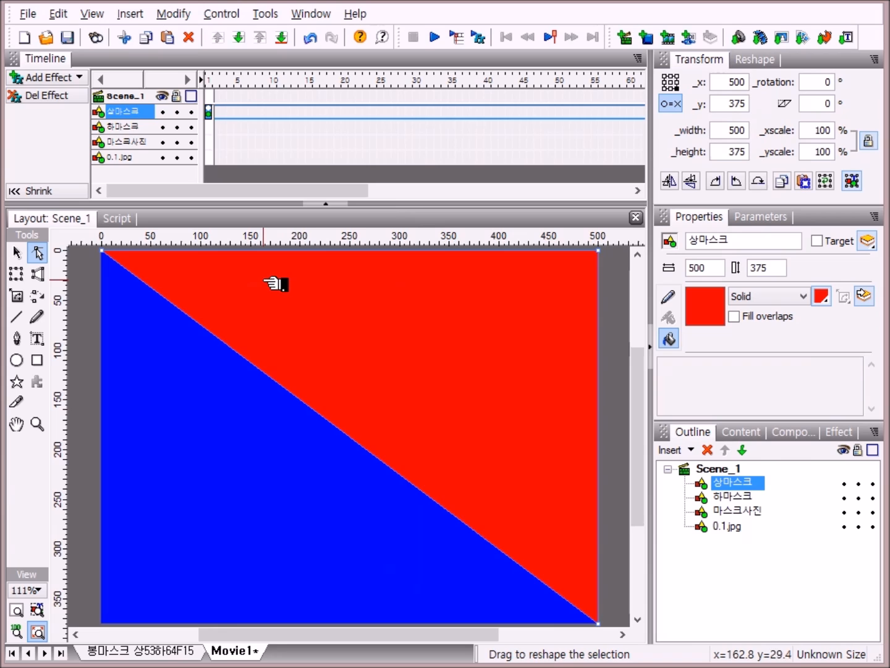
# Step: Add a Move effect to 상마스크 from frame 2, shorten it to 9 frames, and set its rotation to 10°
pyautogui.click(210, 82)
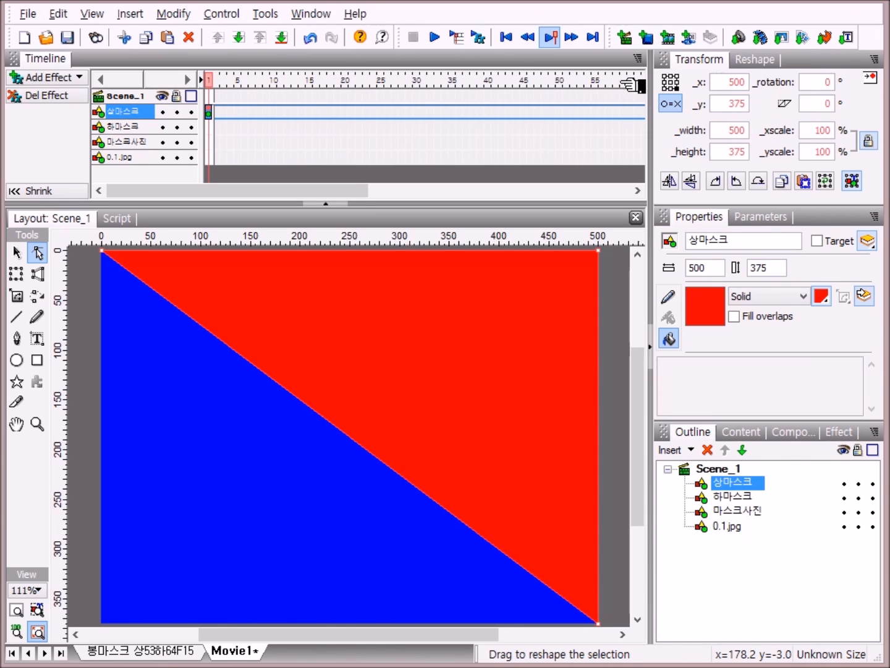
pyautogui.rightClick(216, 114)
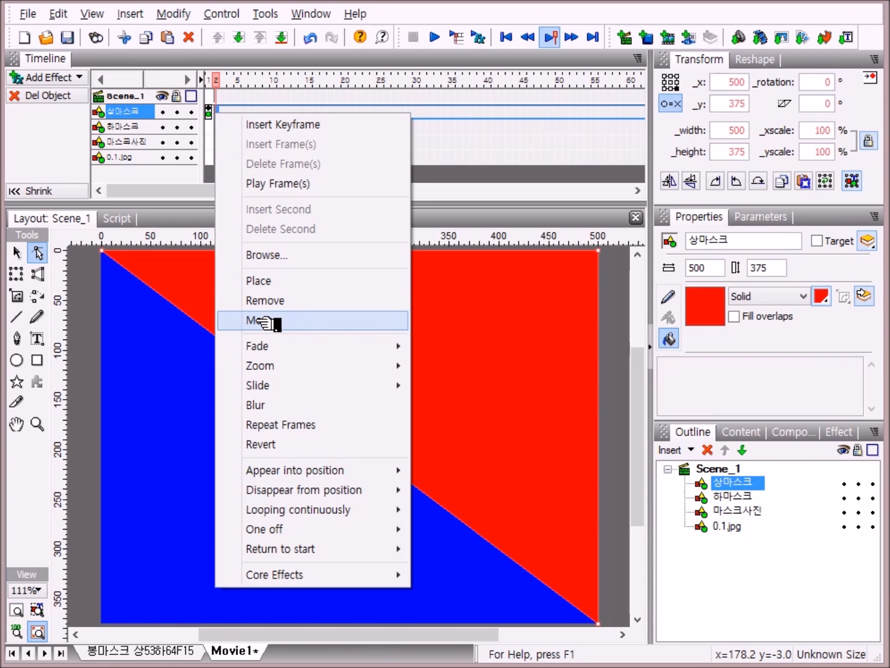
pyautogui.click(264, 321)
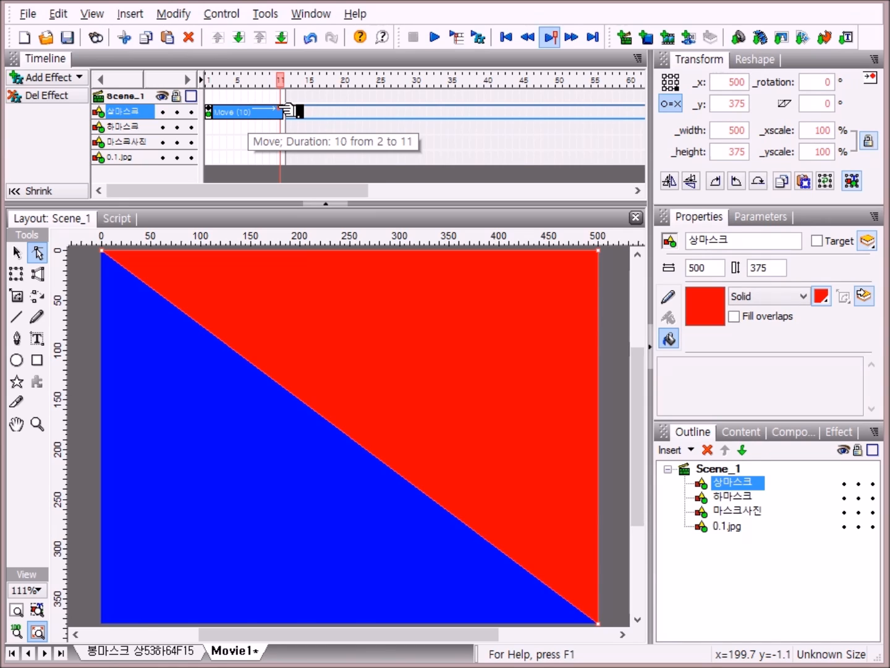
pyautogui.moveTo(281, 109); pyautogui.dragTo(273, 109)
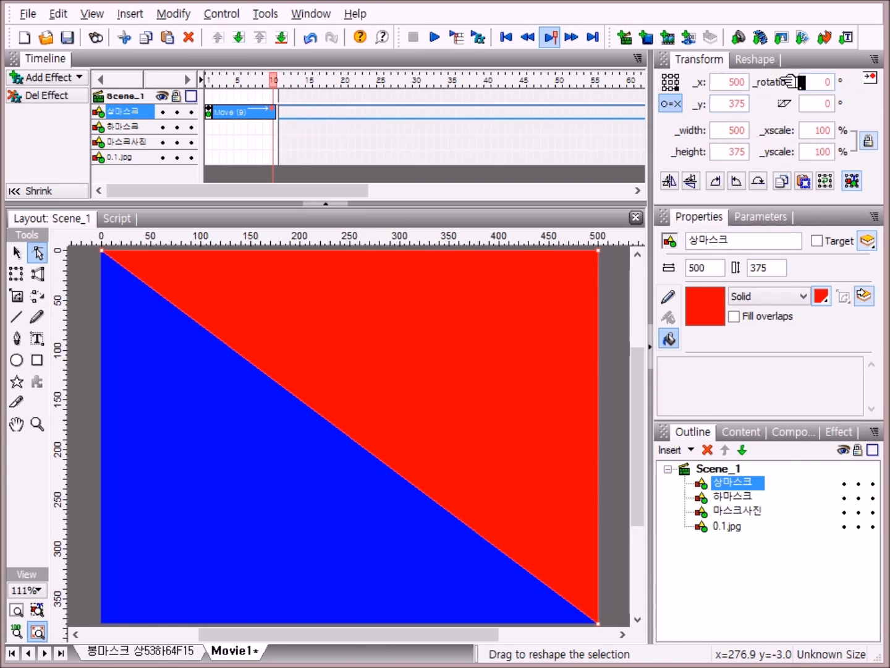
pyautogui.click(828, 83)
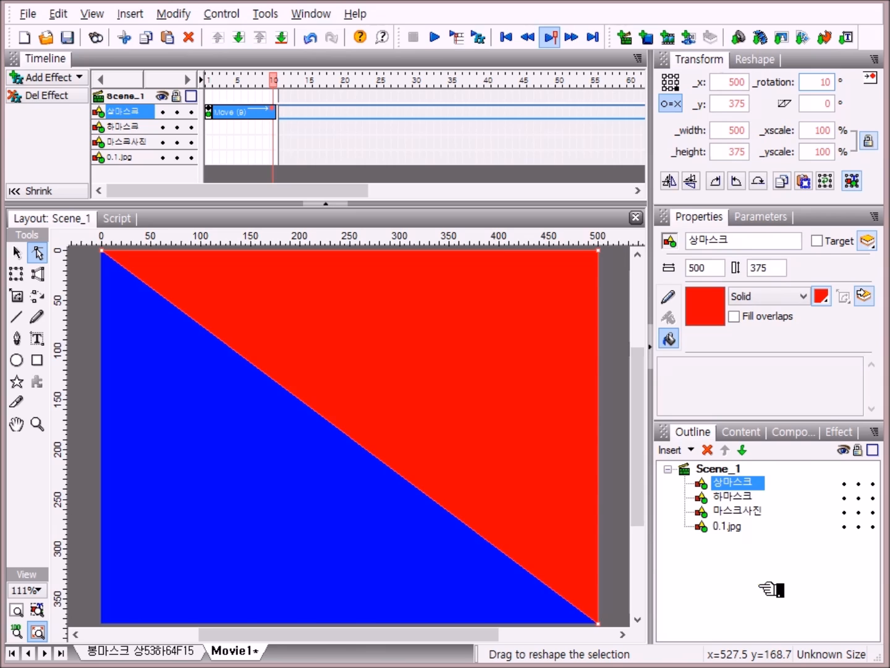
pyautogui.press('Return')
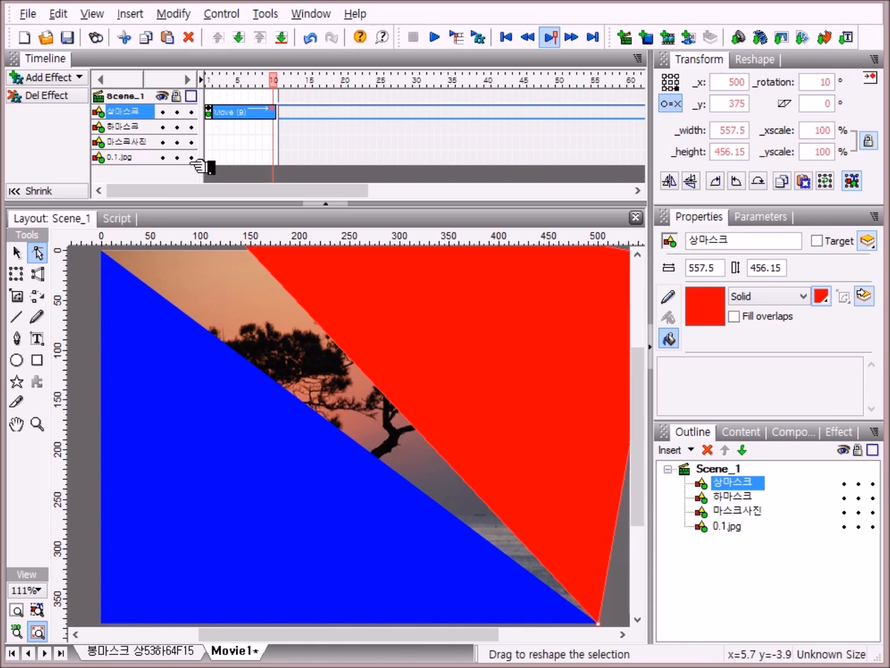
# Step: Add a 10-frame Move effect to 상마스크 from frame 11 that sets its rotation back to 0°
pyautogui.rightClick(281, 111)
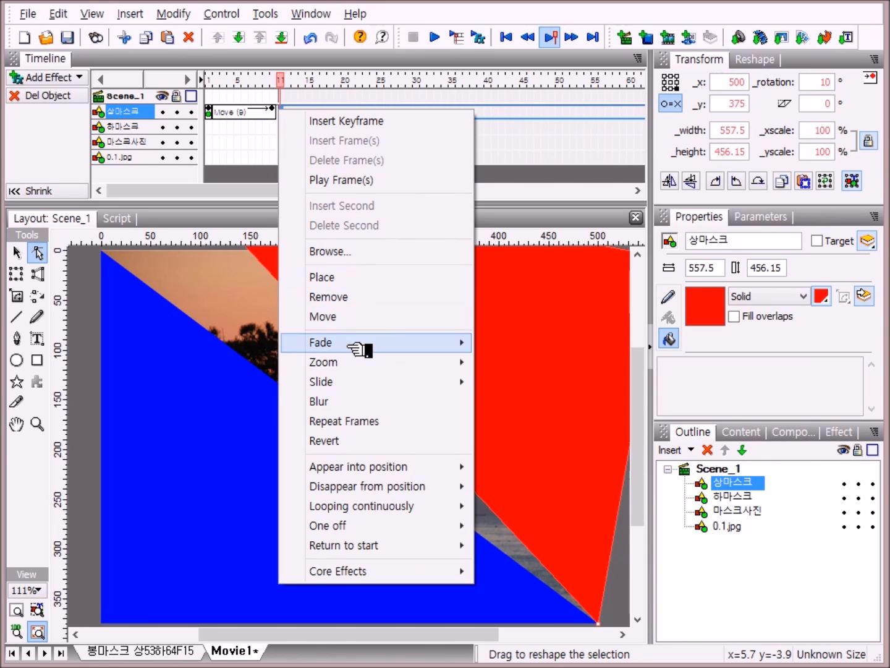
pyautogui.click(326, 317)
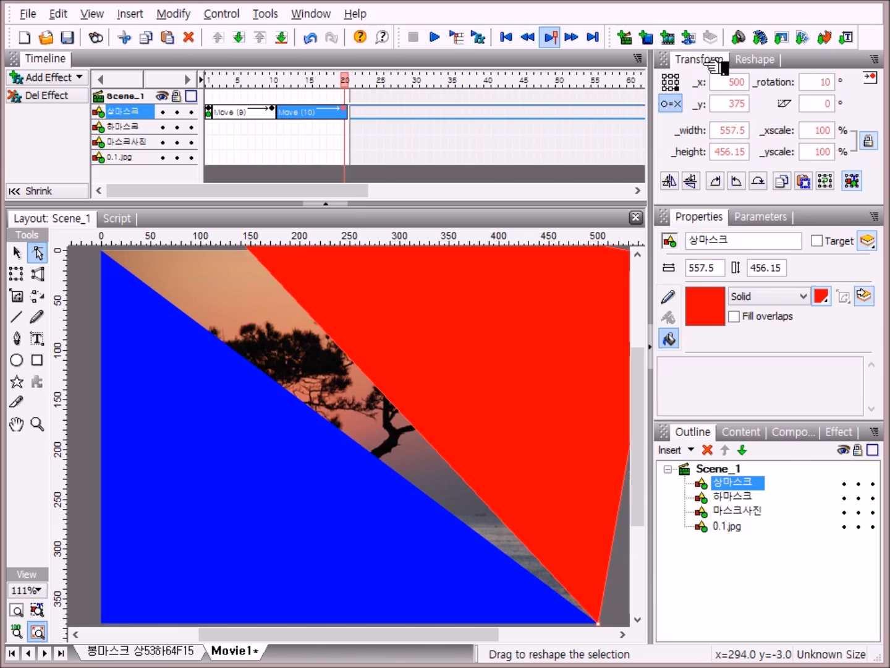
pyautogui.click(829, 82)
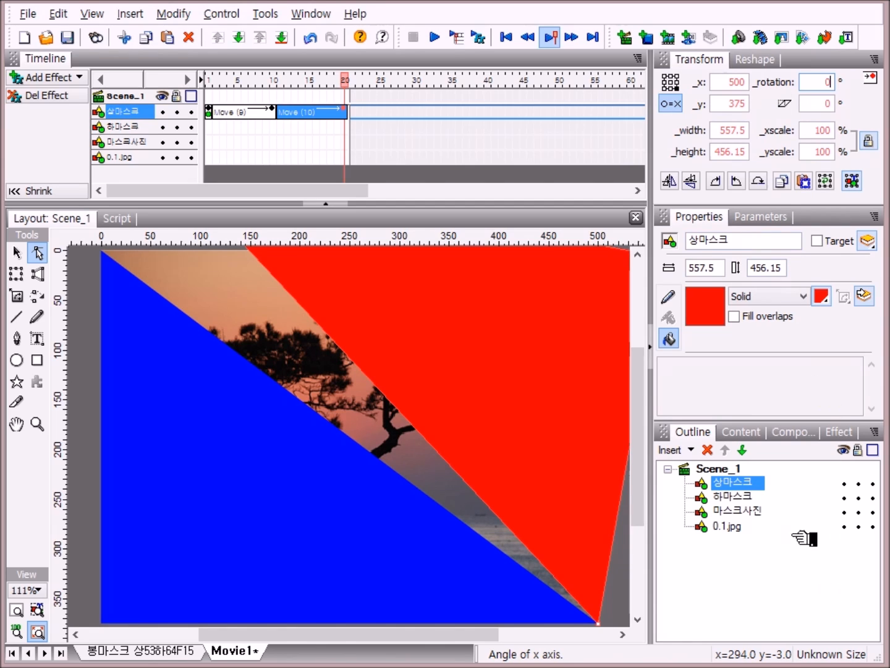
pyautogui.click(735, 591)
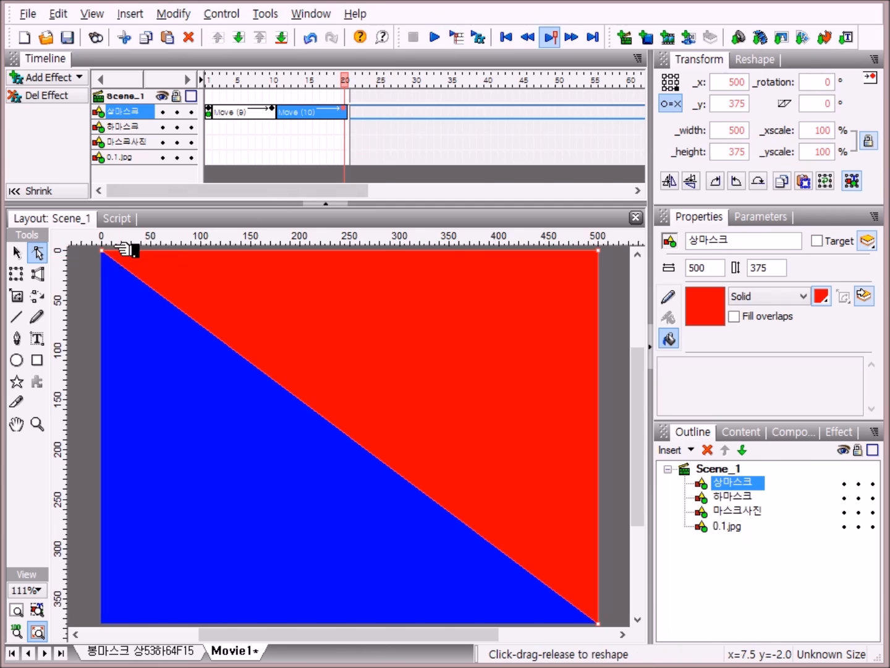
# Step: Add a Move effect to 상마스크 from frame 21 and extend it to 20 frames, ending at frame 40
pyautogui.rightClick(353, 115)
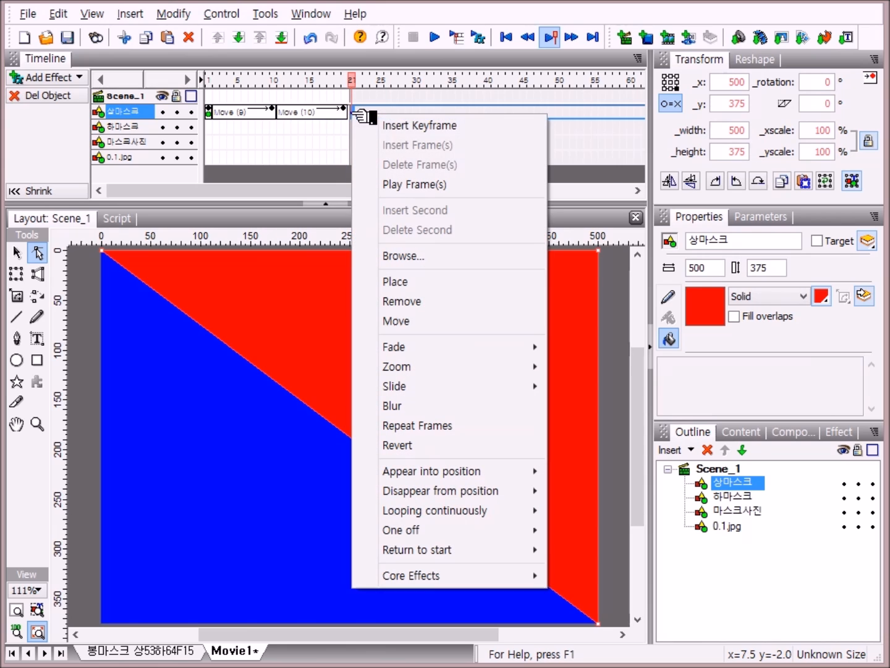
pyautogui.click(414, 325)
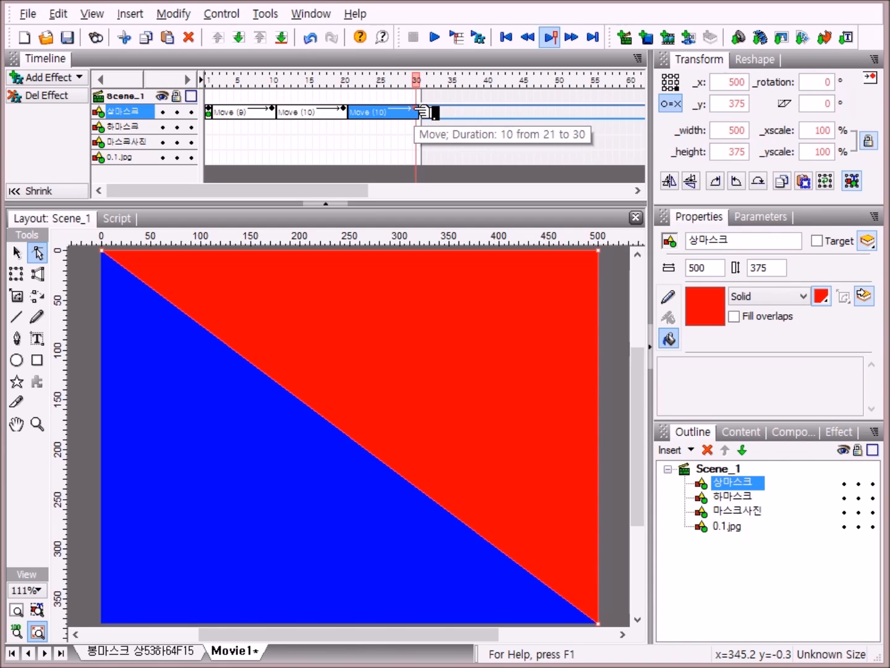
pyautogui.moveTo(419, 111); pyautogui.dragTo(490, 113)
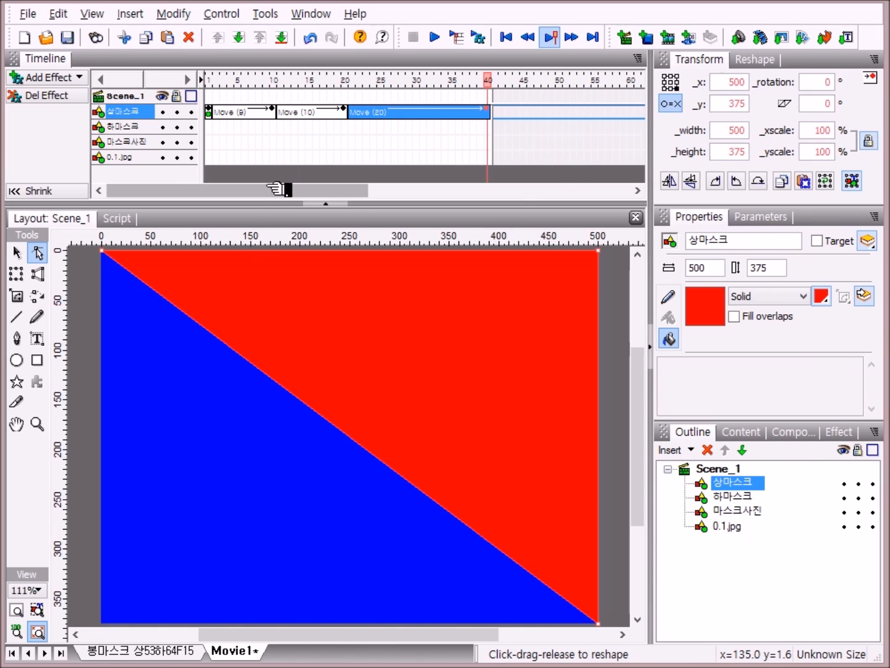
pyautogui.moveTo(277, 193); pyautogui.dragTo(352, 231)
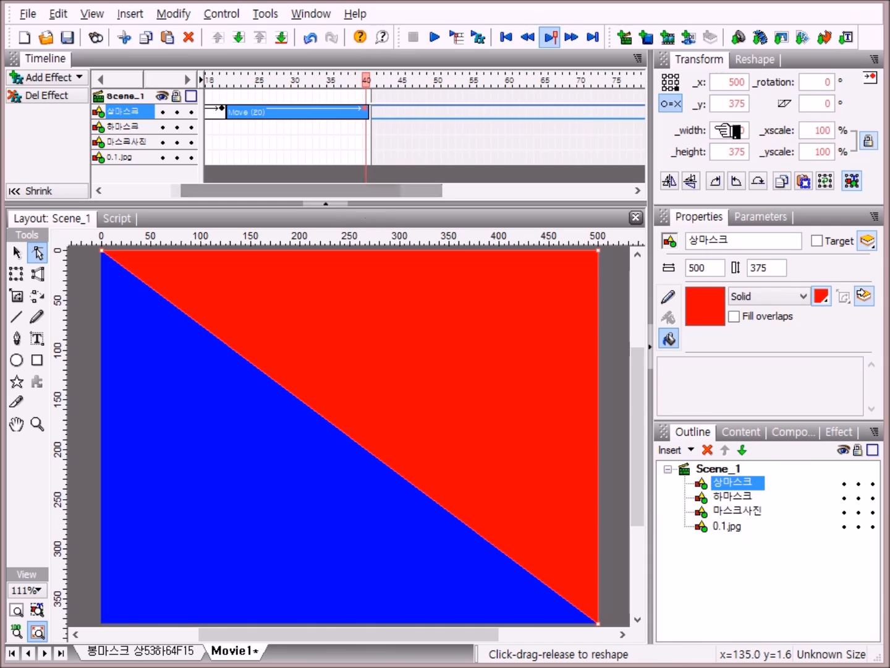
# Step: Set 상마스크's rotation to 53° at the end of its 20-frame Move effect
pyautogui.click(833, 82)
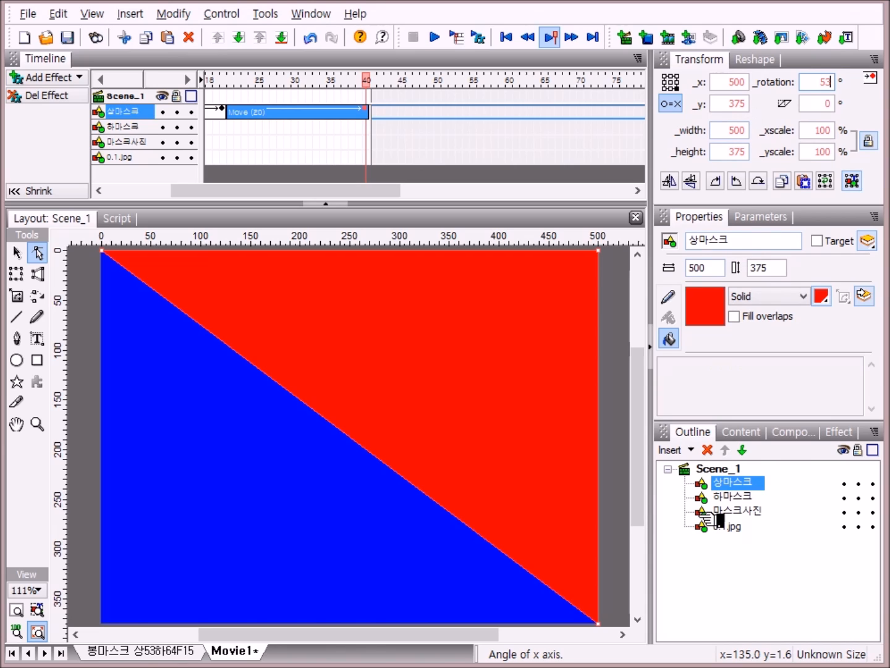
pyautogui.click(738, 584)
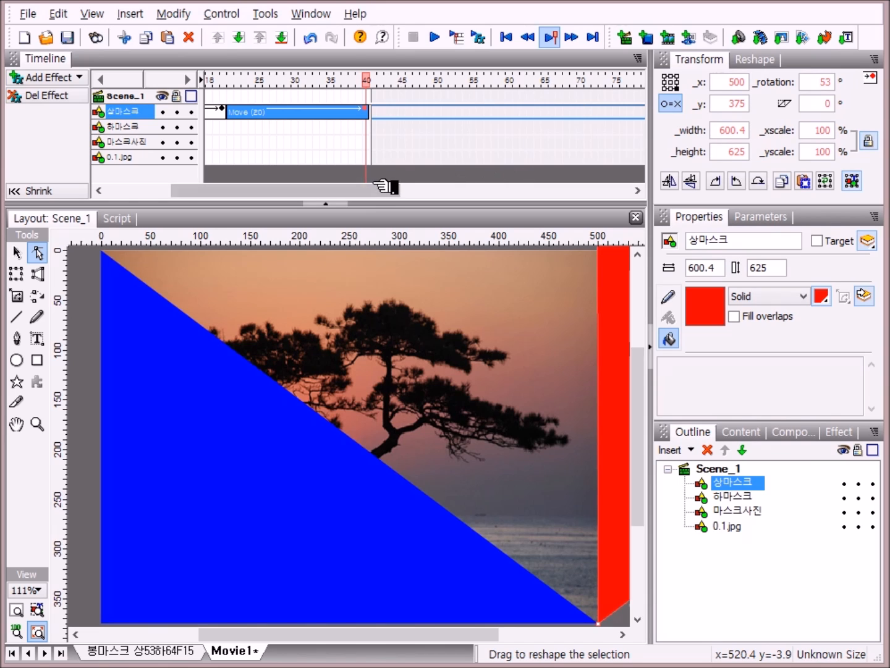
# Step: Add a Move effect to 상마스크 at frame 70, extend it to 21 frames ending at frame 90, and set its rotation to 0°
pyautogui.moveTo(373, 192); pyautogui.dragTo(409, 194)
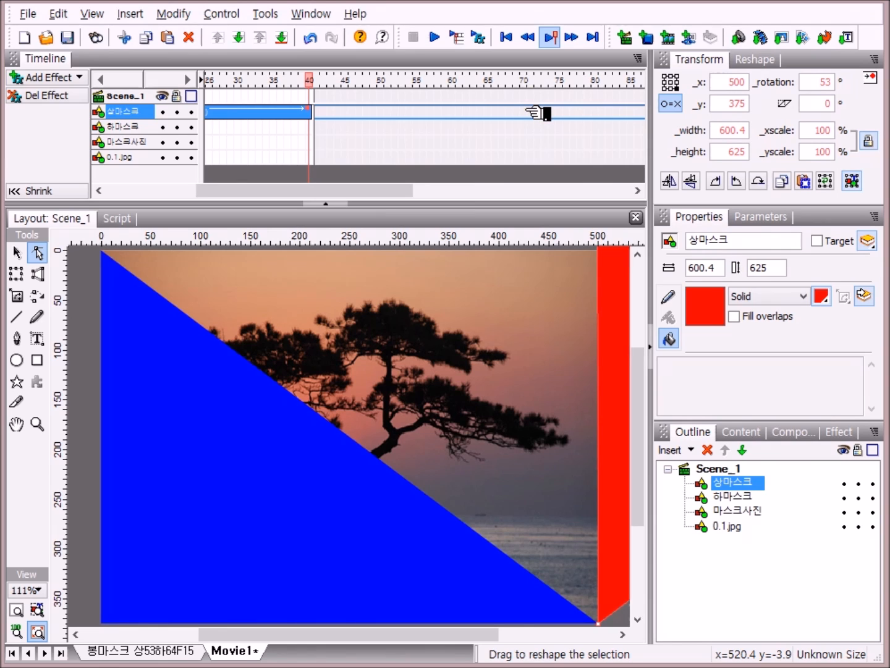
pyautogui.click(526, 111)
pyautogui.rightClick(526, 112)
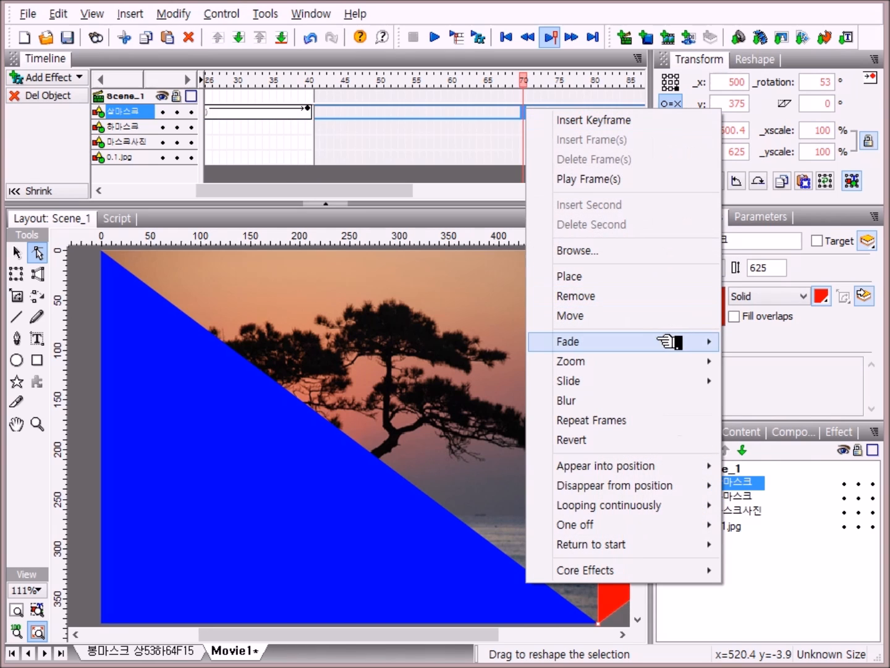
pyautogui.moveTo(609, 343)
pyautogui.click(602, 314)
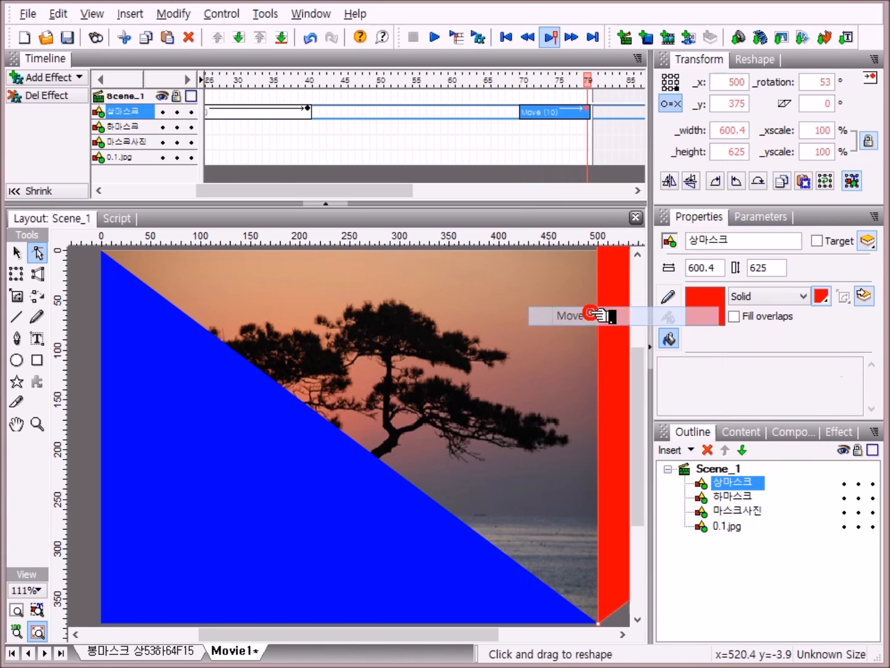
pyautogui.moveTo(417, 192)
pyautogui.mouseDown()
pyautogui.moveTo(452, 196)
pyautogui.moveTo(424, 191)
pyautogui.mouseUp()
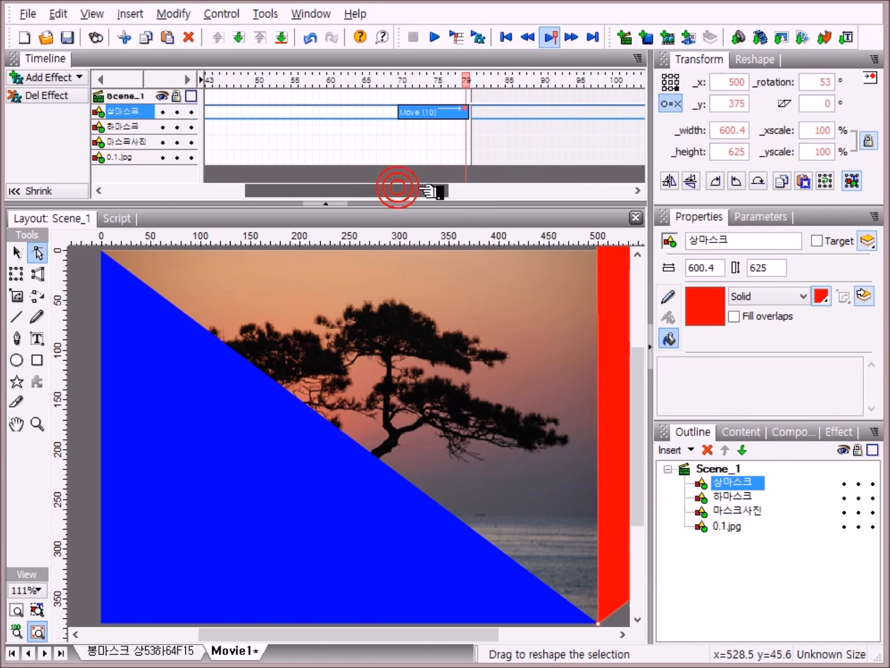
pyautogui.click(467, 108)
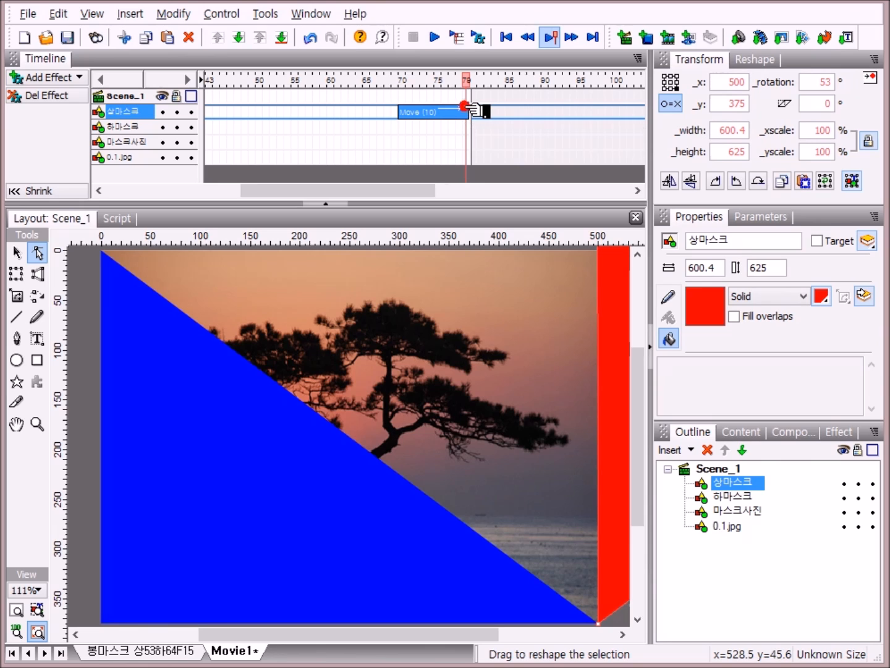
pyautogui.moveTo(473, 109); pyautogui.dragTo(553, 117)
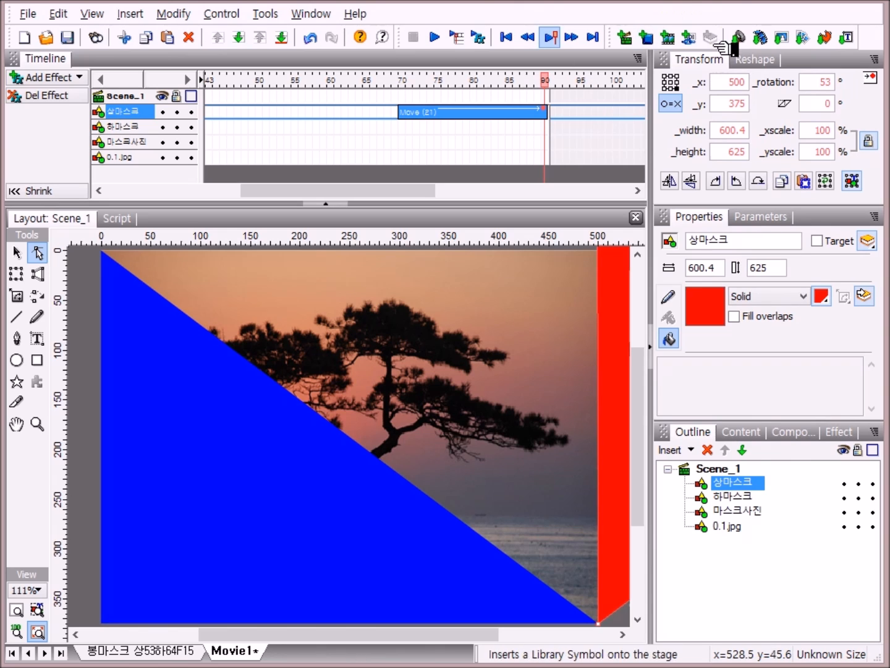
pyautogui.click(830, 81)
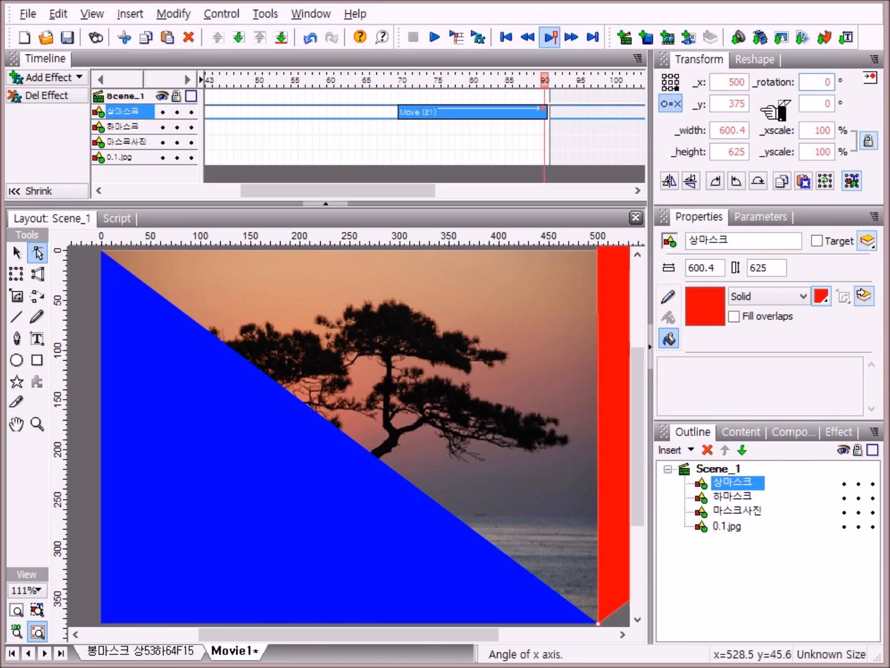
pyautogui.click(767, 593)
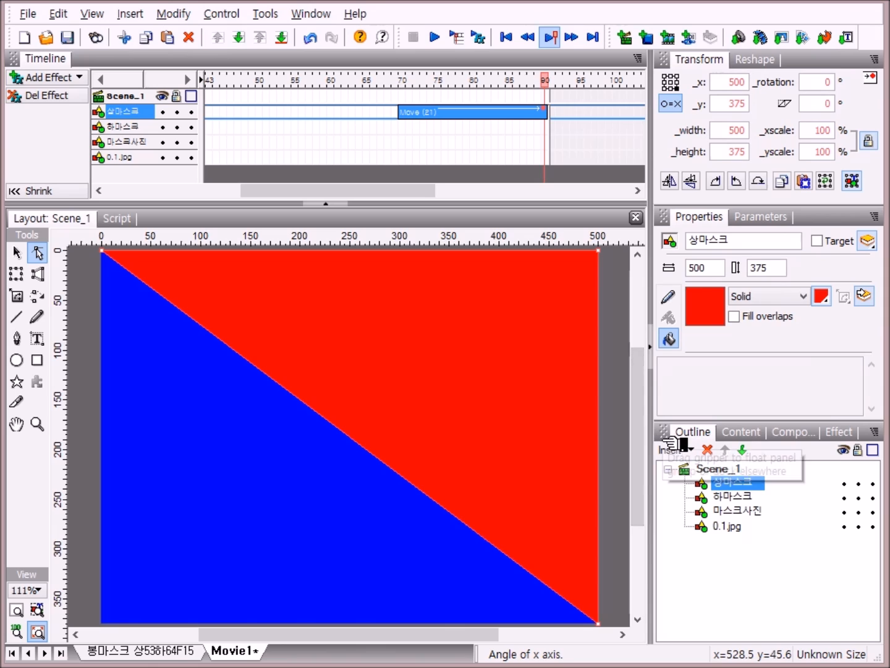
# Step: Add a Place effect to 상마스크 at frame 100
pyautogui.rightClick(617, 112)
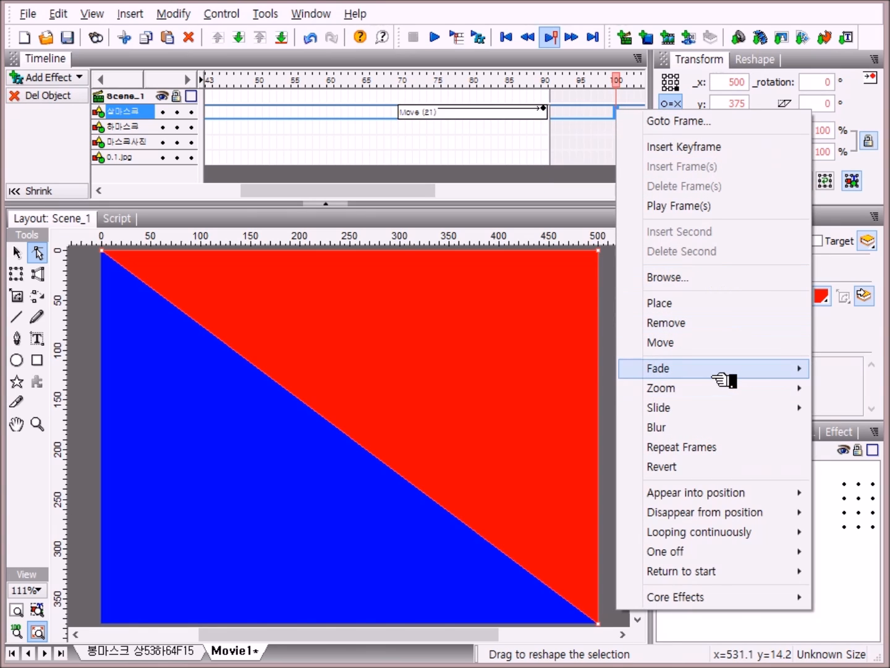
pyautogui.click(687, 303)
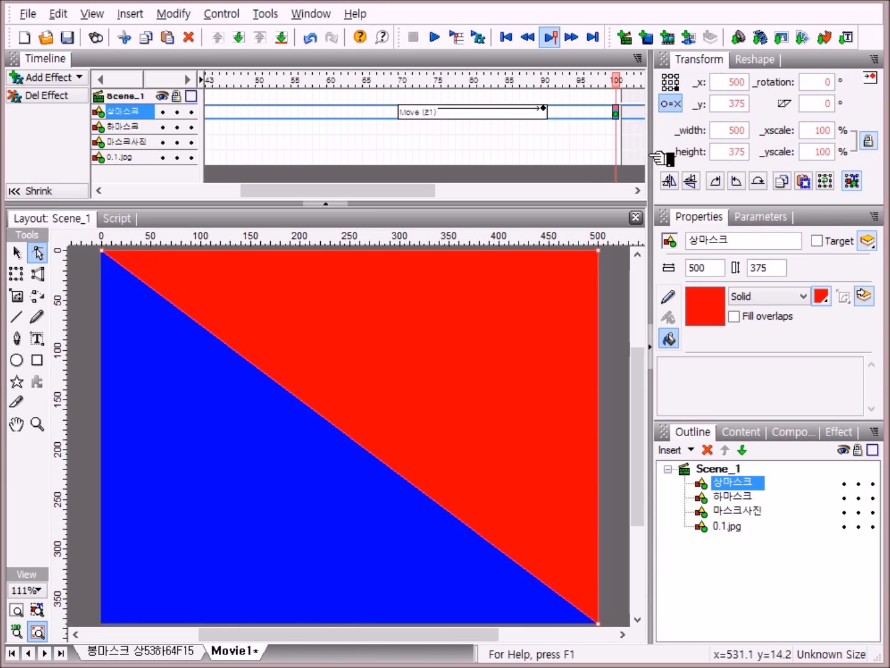
# Step: Add a Place effect for 하마스크 at frame 1
pyautogui.moveTo(399, 197); pyautogui.dragTo(204, 196)
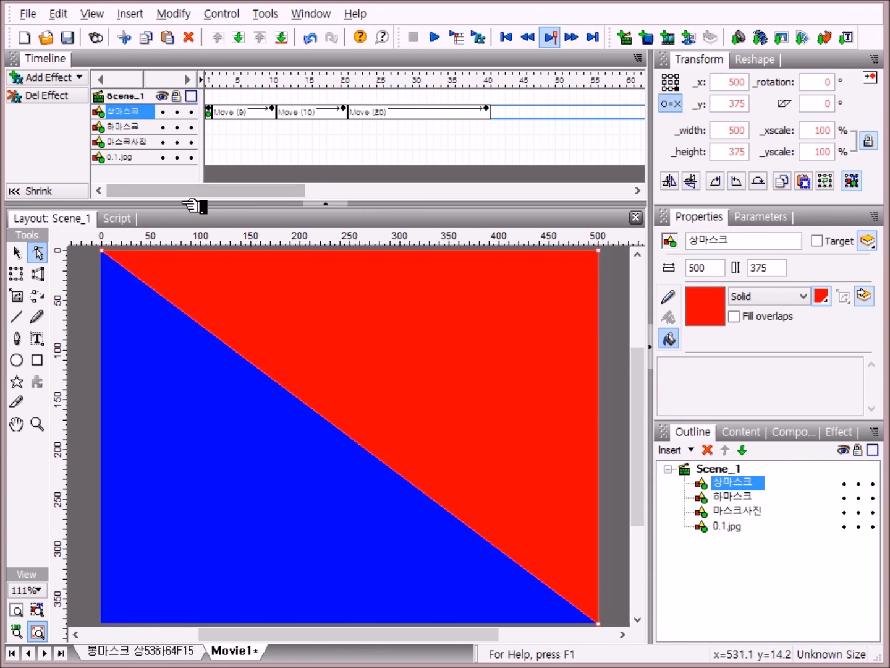
pyautogui.click(144, 126)
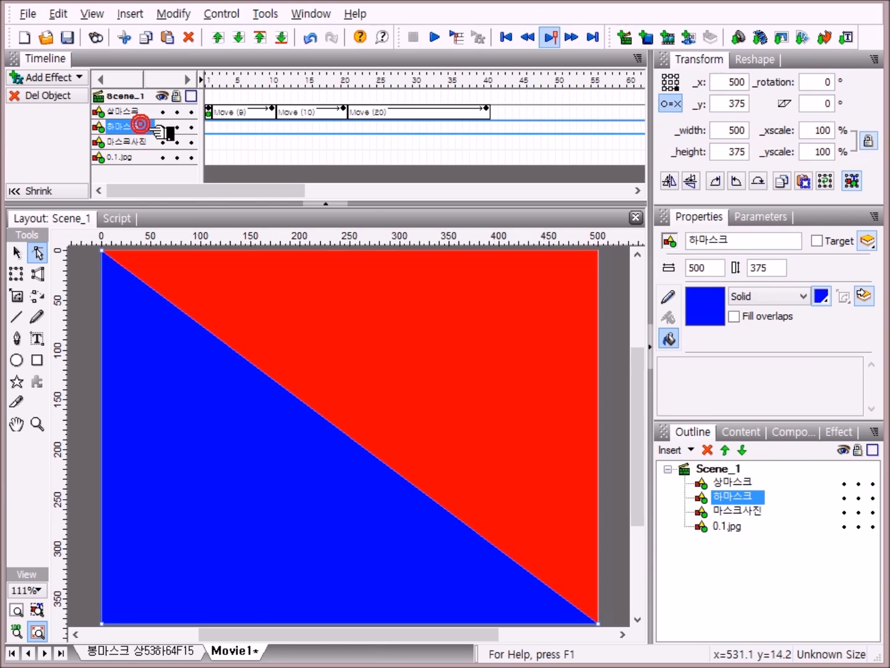
pyautogui.rightClick(210, 129)
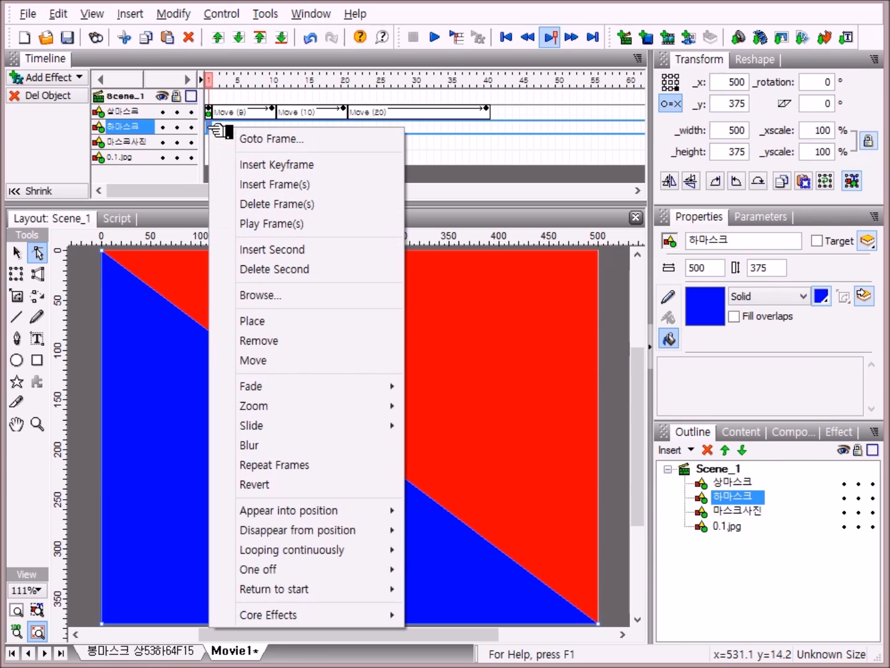
pyautogui.click(268, 320)
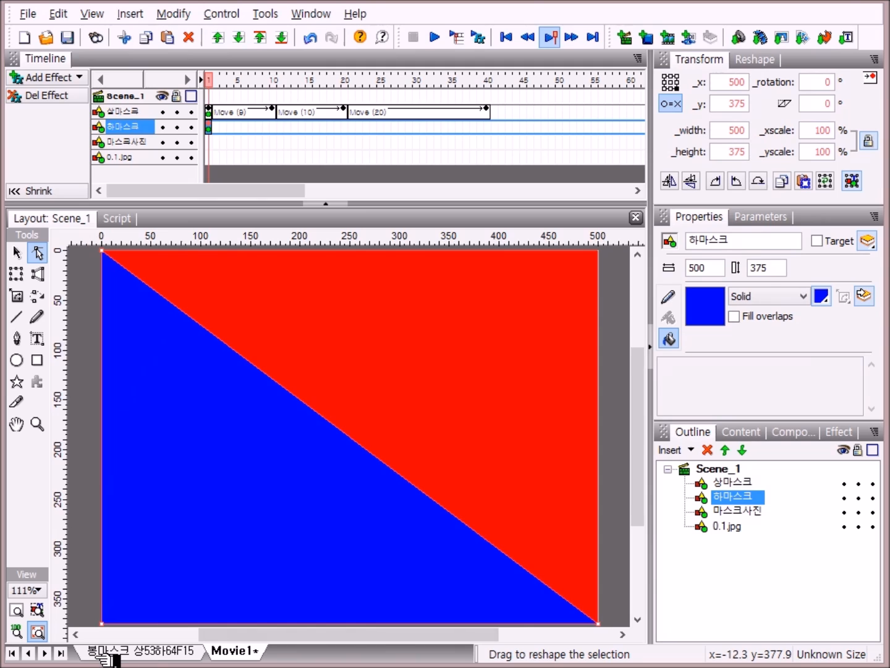
# Step: Add a Move effect to 하마스크 from frame 2, shorten it to 9 frames, and set its rotation to -10°
pyautogui.rightClick(215, 124)
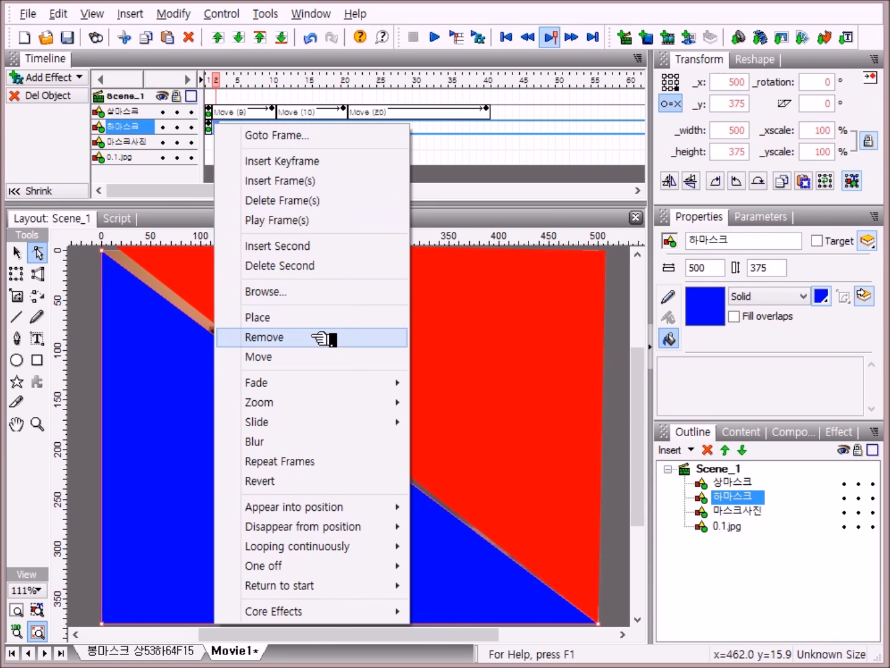
pyautogui.click(294, 366)
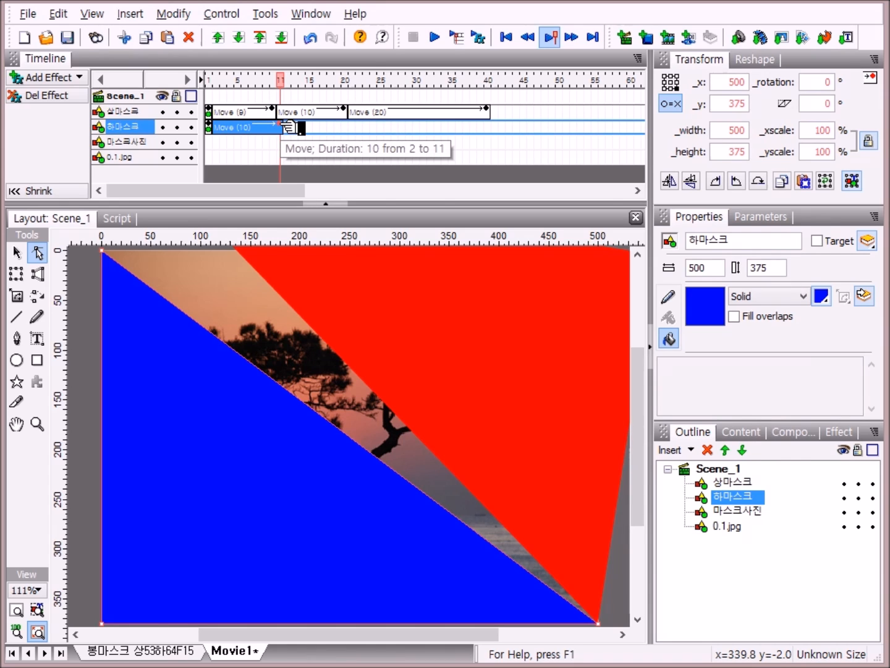
pyautogui.moveTo(288, 127); pyautogui.dragTo(282, 128)
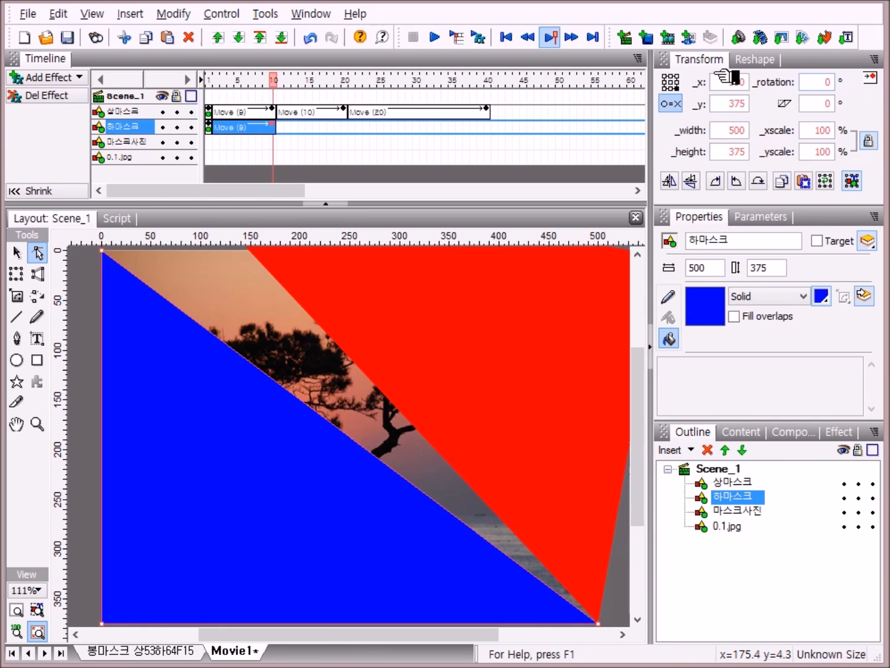
pyautogui.click(832, 82)
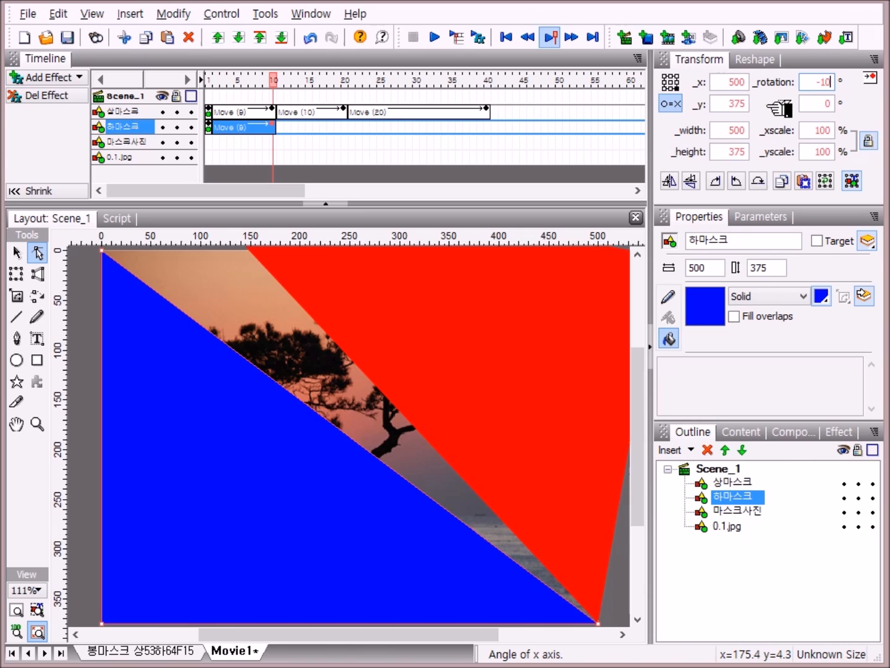
pyautogui.click(734, 573)
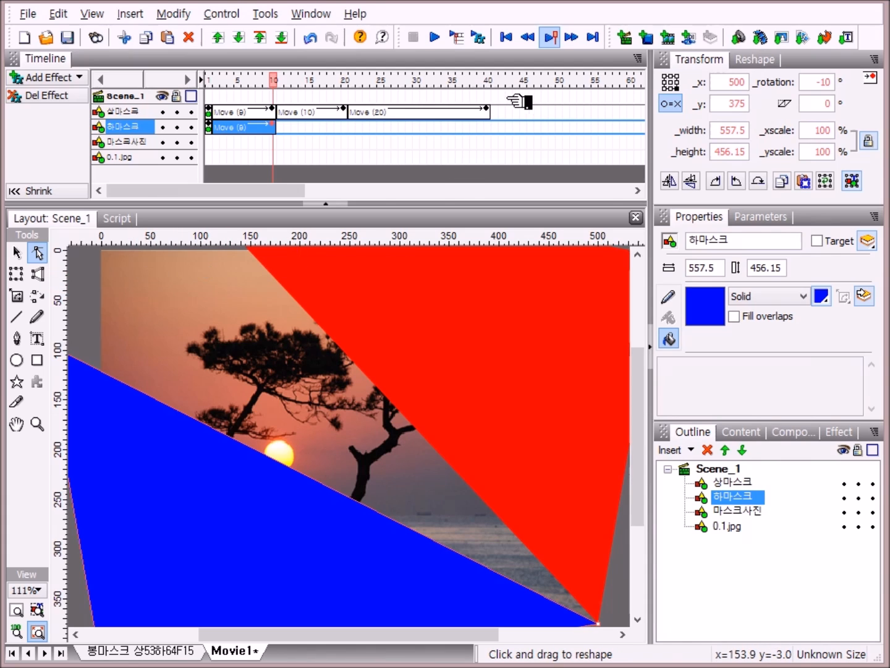
# Step: Add a 10-frame Move effect to 하마스크 from frame 11 that sets its rotation back to 0°
pyautogui.rightClick(281, 125)
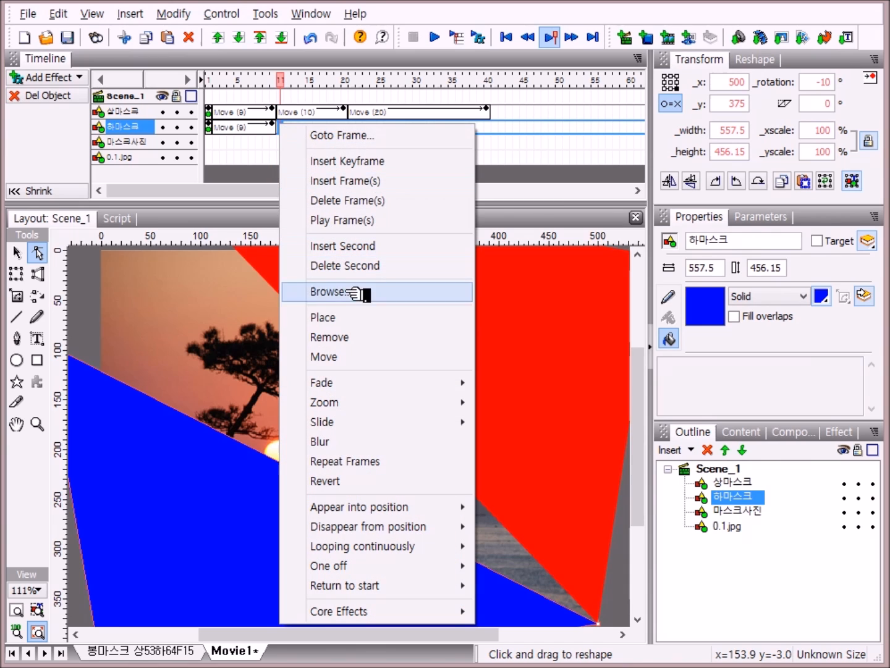
pyautogui.click(353, 357)
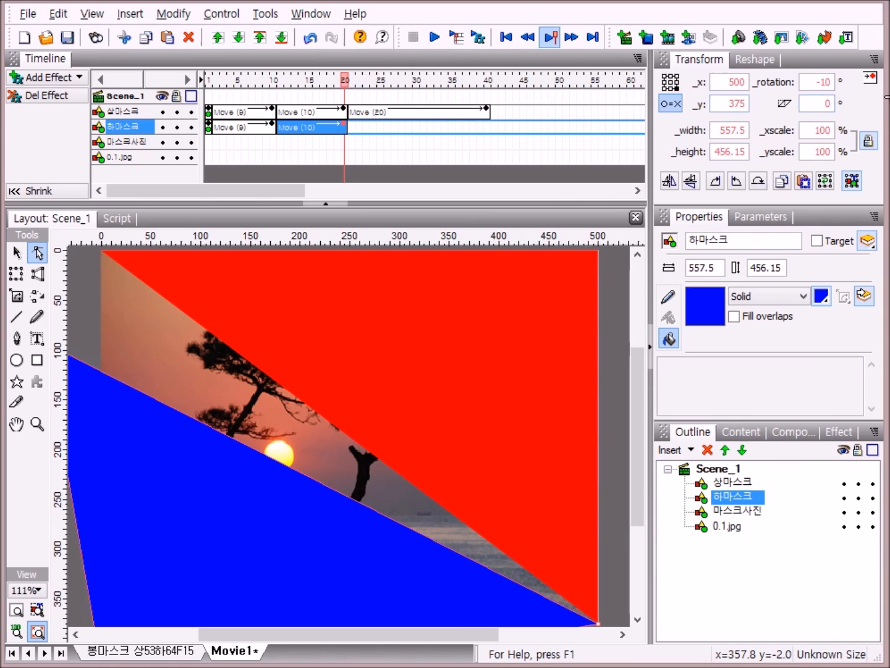
pyautogui.click(829, 83)
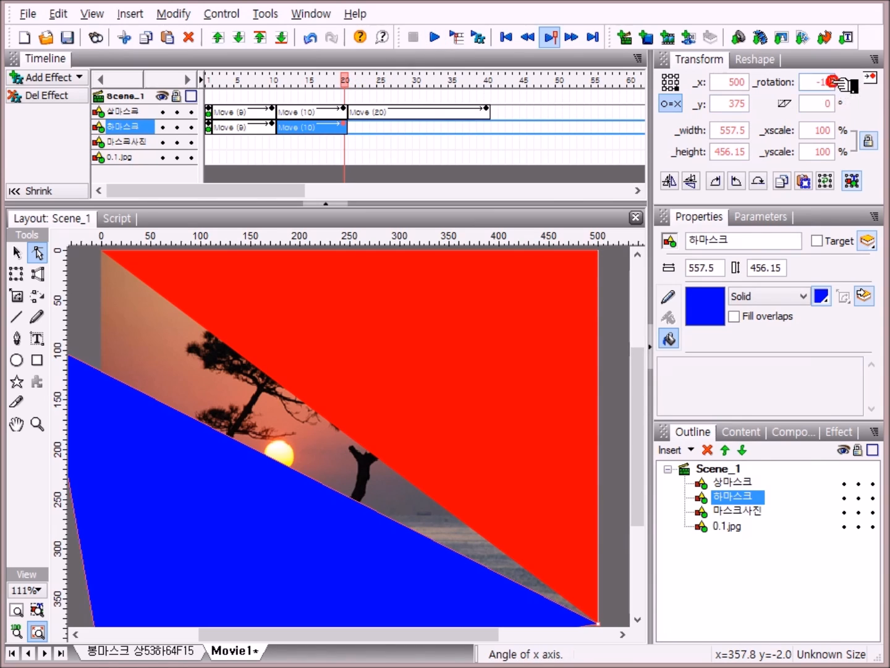
pyautogui.press('BackSpace')
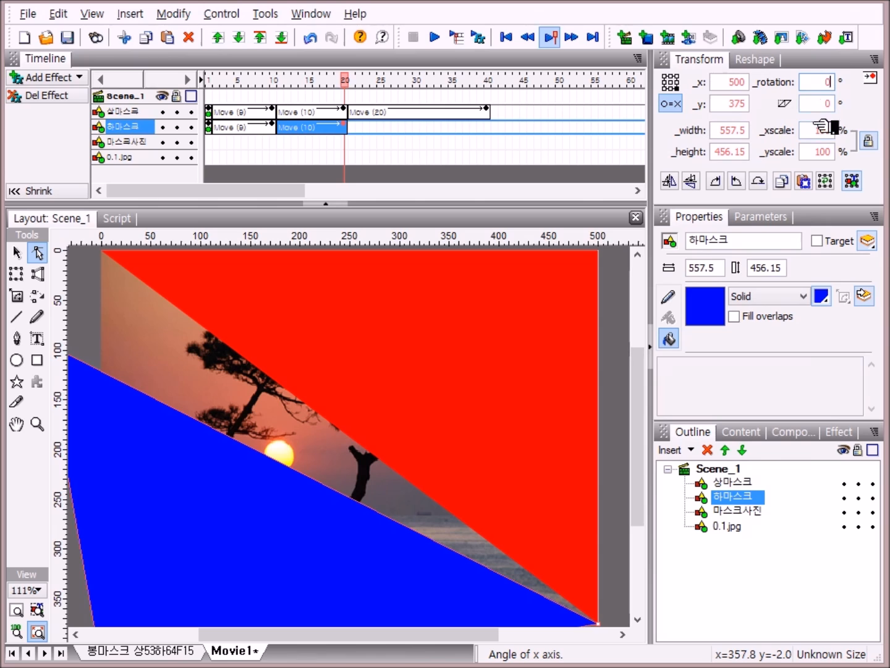
pyautogui.click(771, 584)
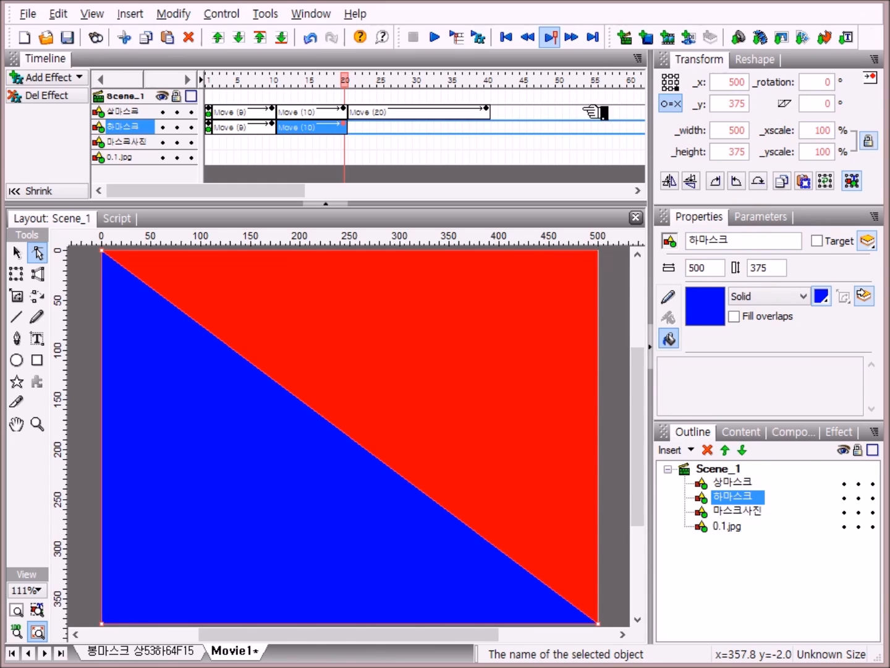
# Step: Add a Move effect to 하마스크 from frame 21, extend it to 20 frames ending at frame 40, and set its rotation to -37°
pyautogui.rightClick(353, 127)
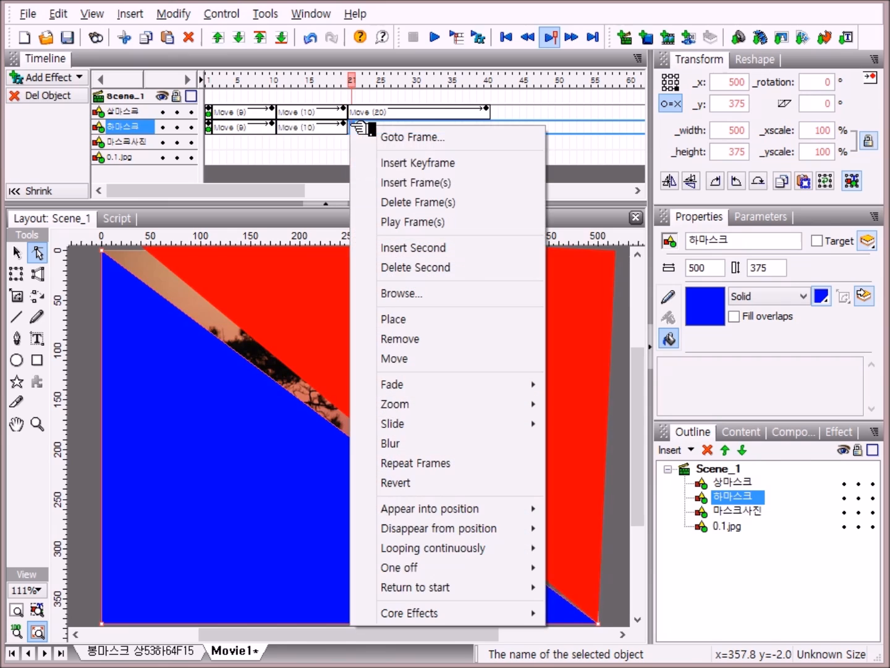
pyautogui.click(439, 364)
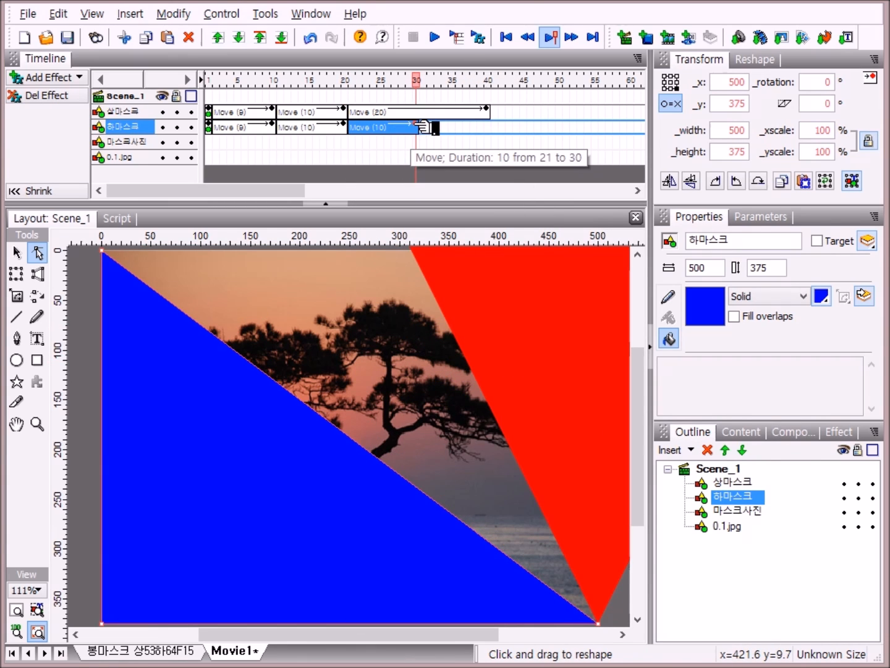
pyautogui.moveTo(426, 127); pyautogui.dragTo(500, 133)
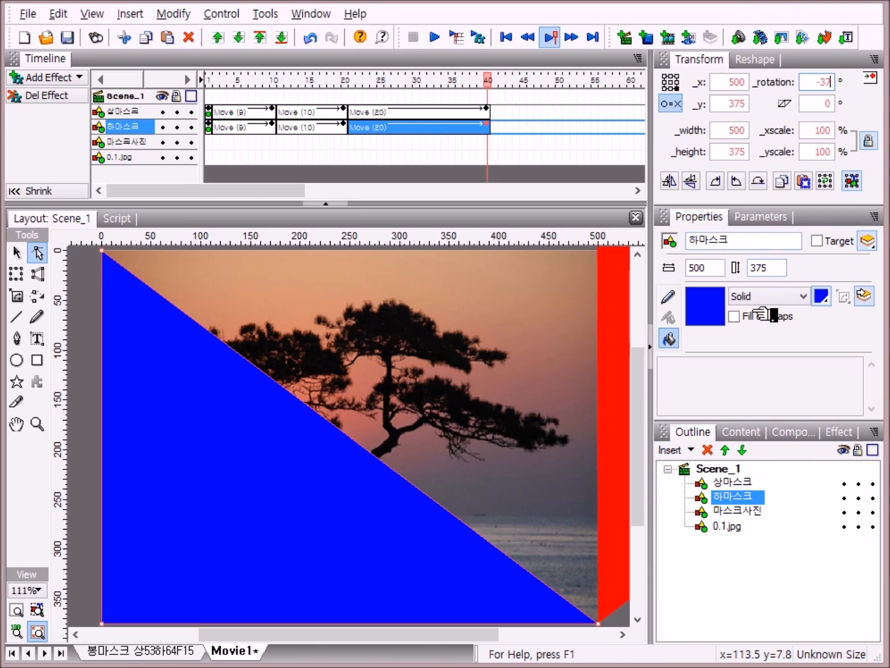
pyautogui.press('Return')
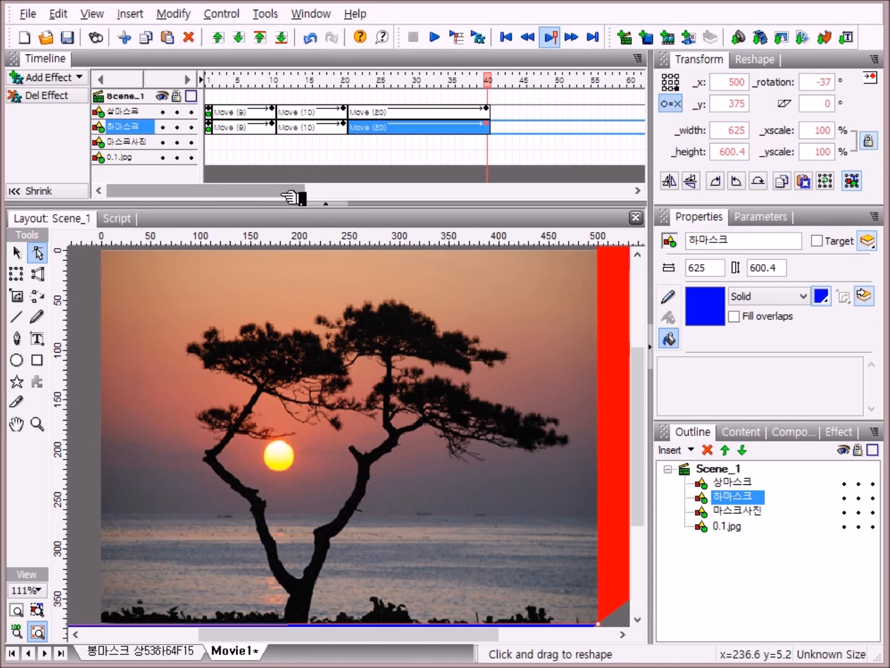
# Step: Add a 10-frame Move effect to 하마스크 starting at frame 70
pyautogui.moveTo(289, 194); pyautogui.dragTo(387, 220)
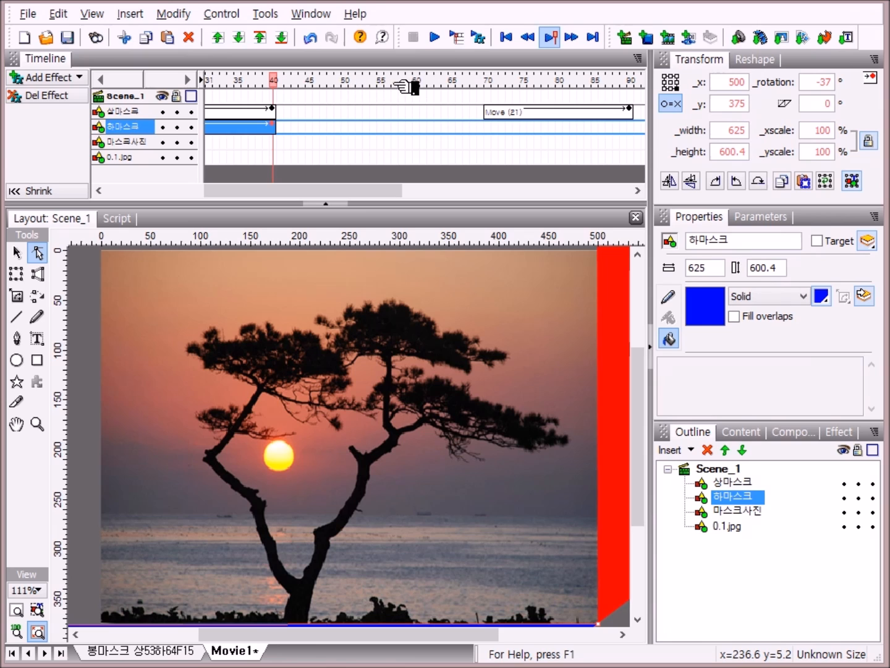
pyautogui.rightClick(494, 128)
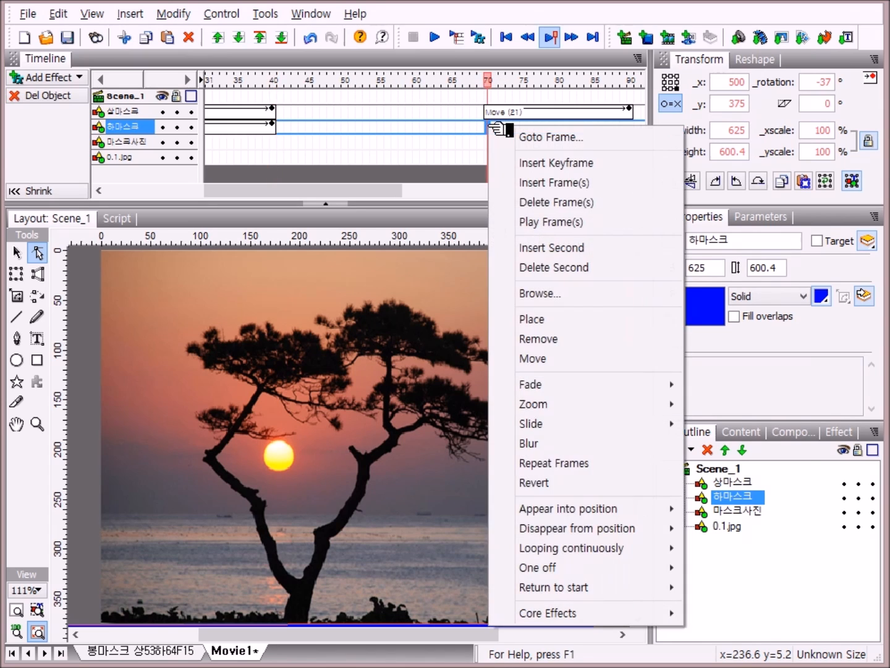
pyautogui.click(533, 360)
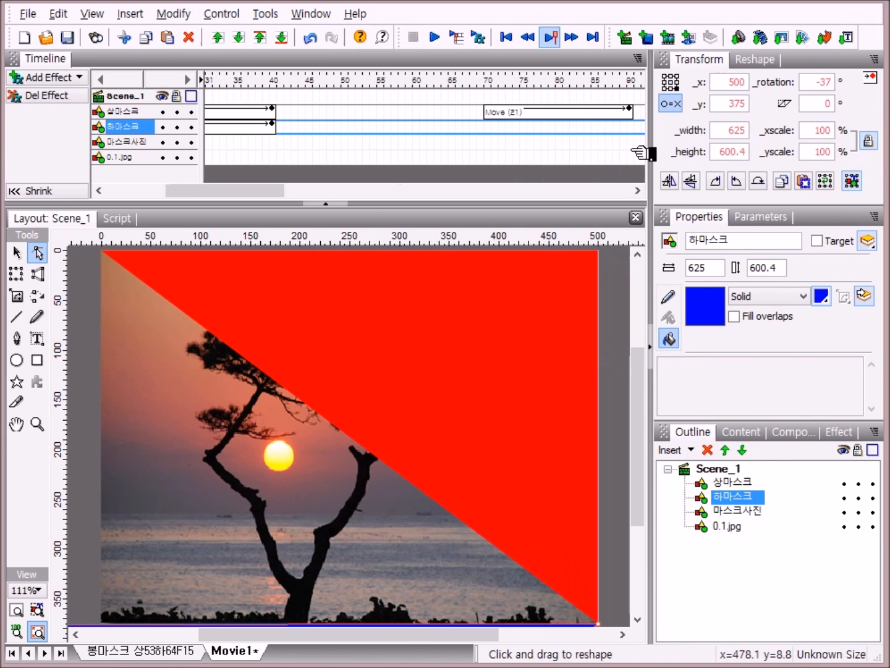
pyautogui.rightClick(499, 128)
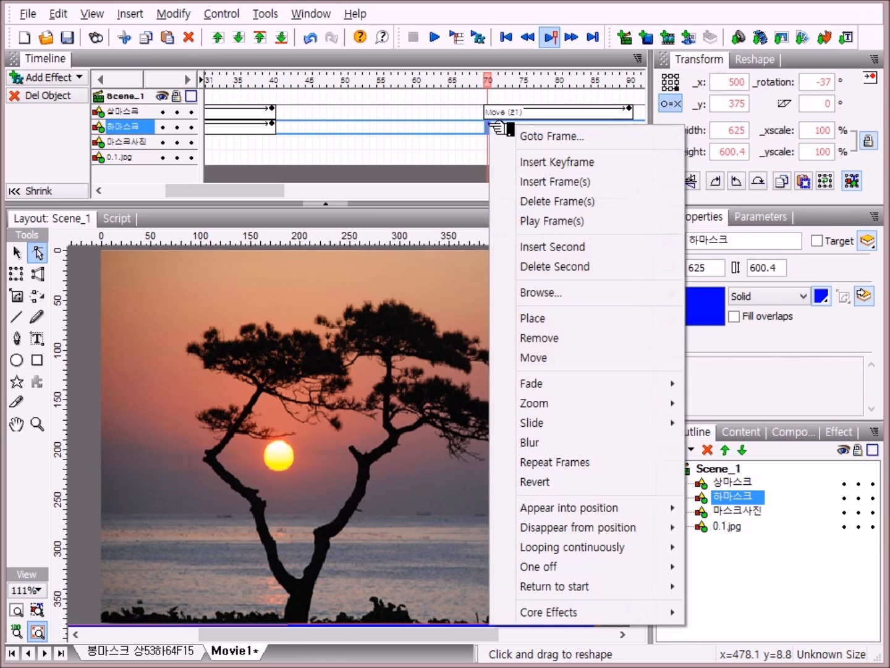
pyautogui.click(543, 358)
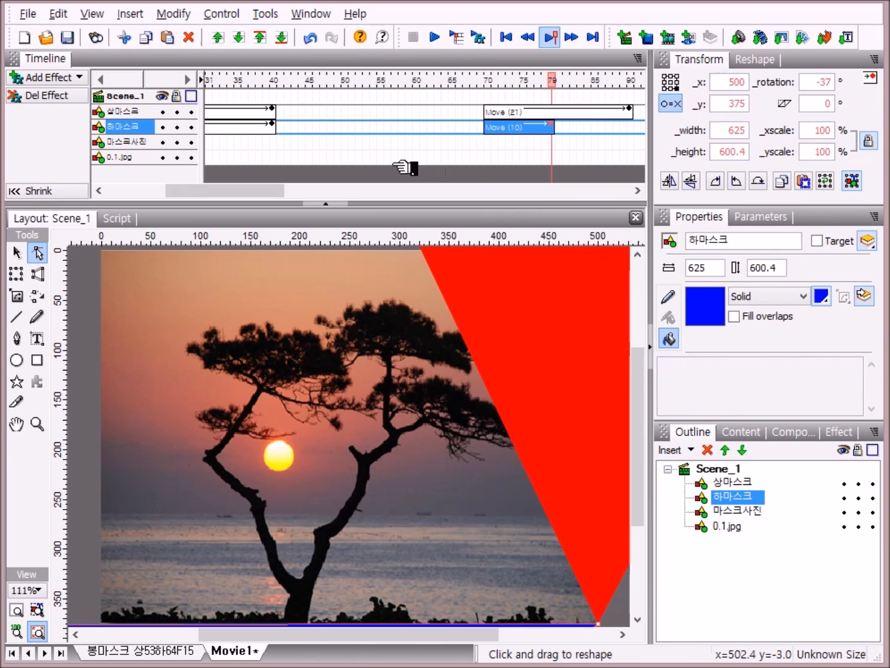
pyautogui.moveTo(269, 188); pyautogui.dragTo(292, 190)
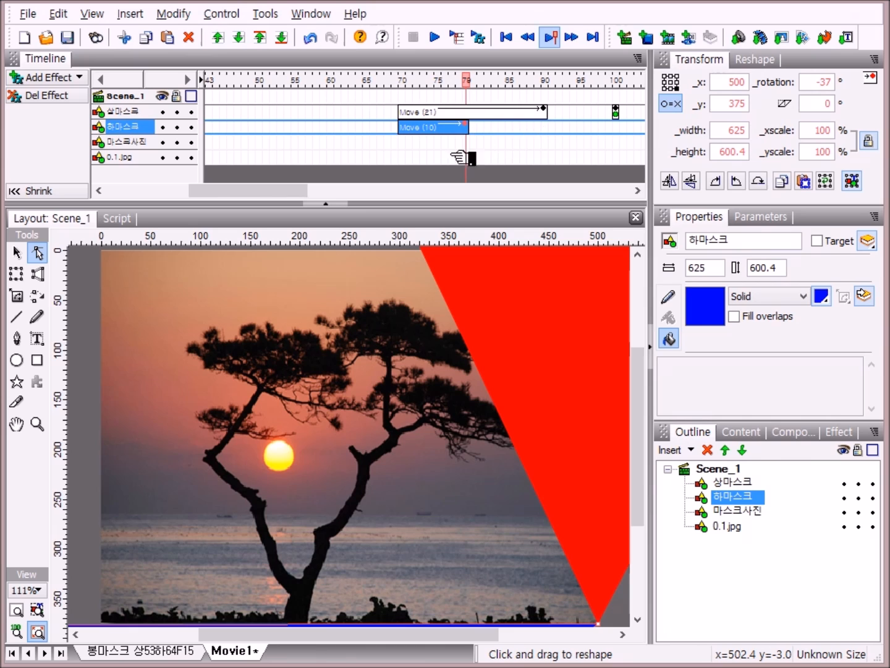
# Step: Extend 하마스크's Move effect at frame 70 to 21 frames ending at frame 90 and set its rotation to 0°
pyautogui.moveTo(298, 193); pyautogui.dragTo(324, 192)
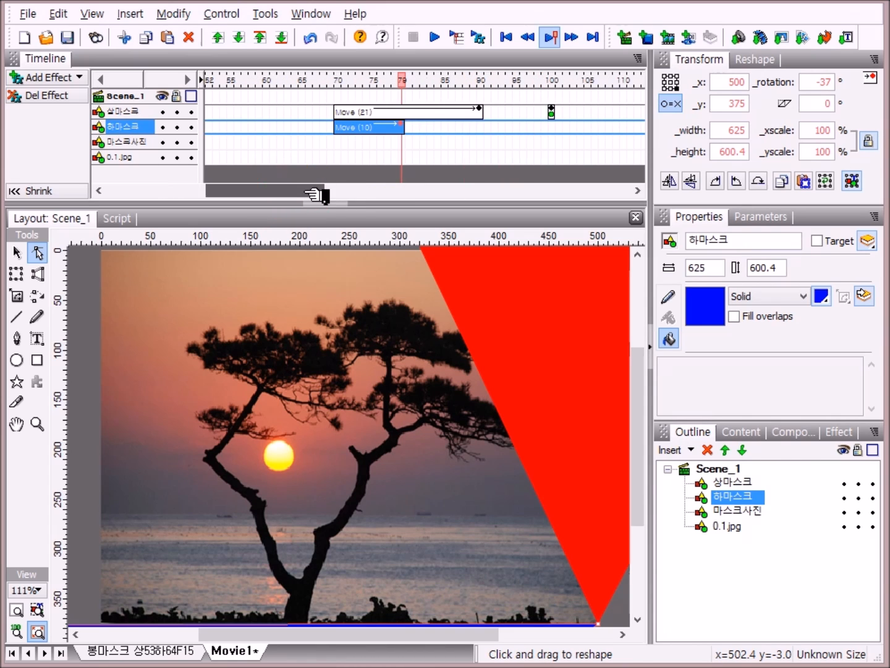
pyautogui.click(404, 122)
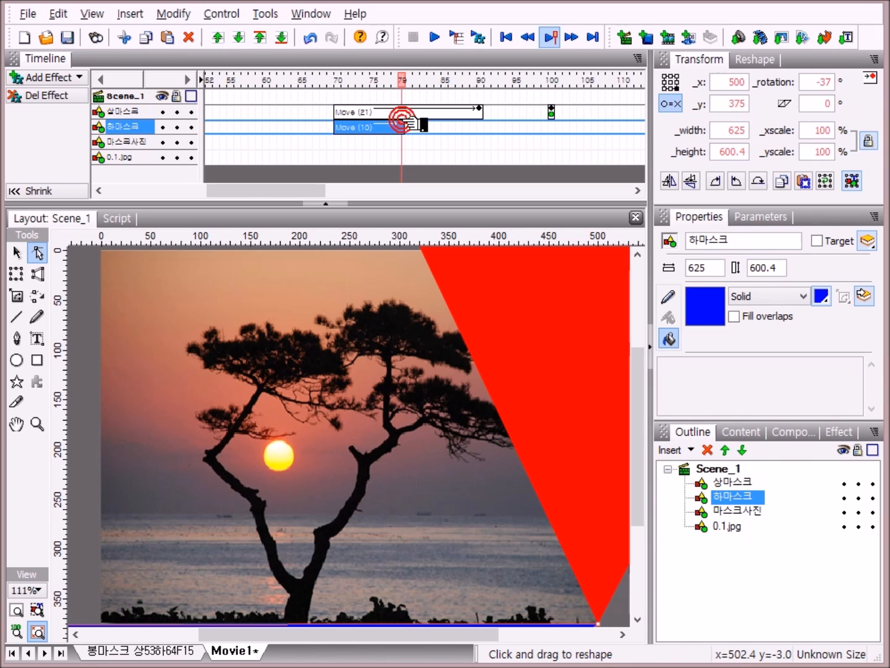
pyautogui.moveTo(407, 124); pyautogui.dragTo(483, 133)
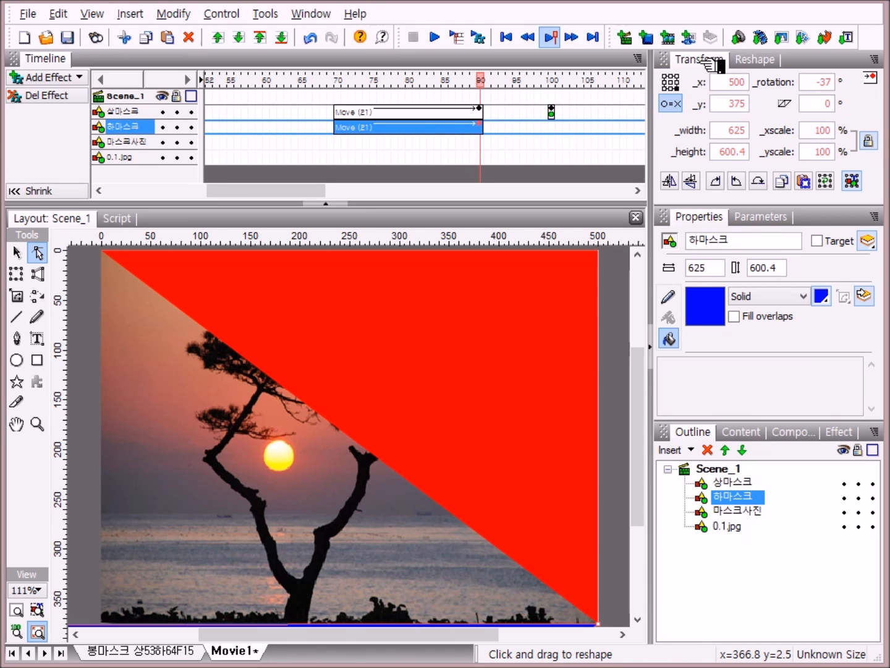
pyautogui.click(830, 81)
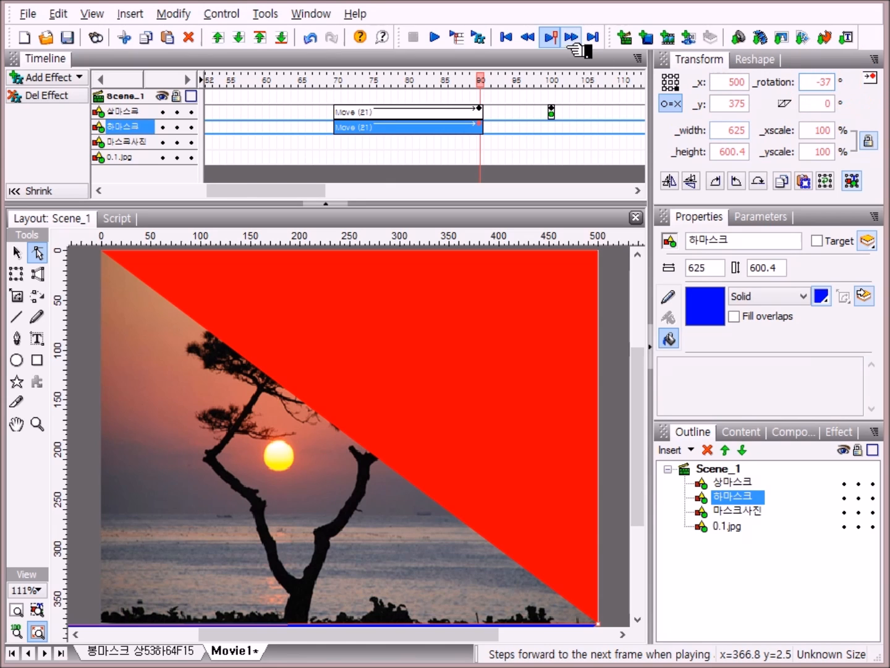
pyautogui.press('BackSpace')
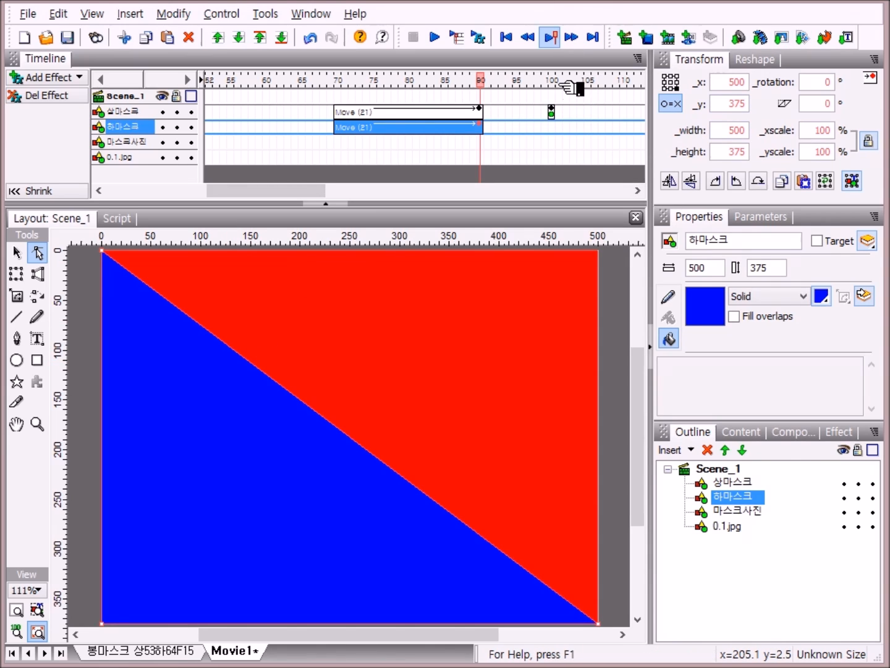
# Step: Add a Place keyframe for 하마스크 at frame 100 and play the movie briefly to preview it
pyautogui.rightClick(554, 128)
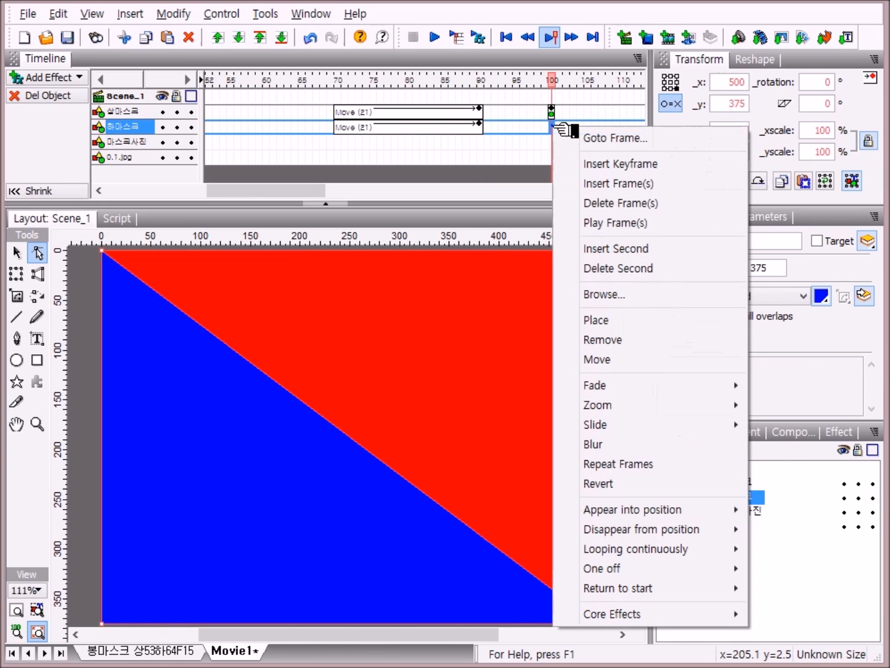
pyautogui.click(605, 321)
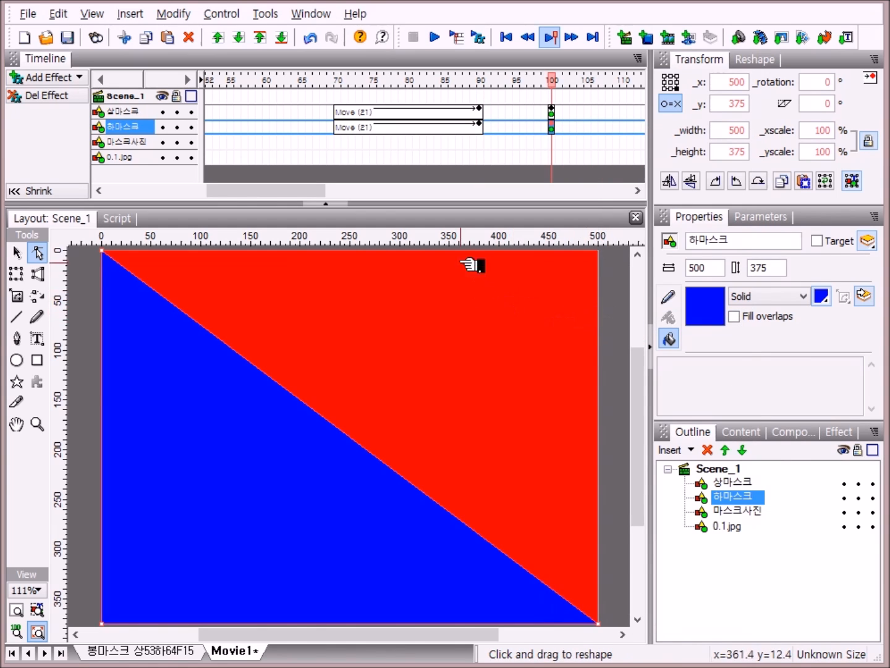
pyautogui.click(444, 37)
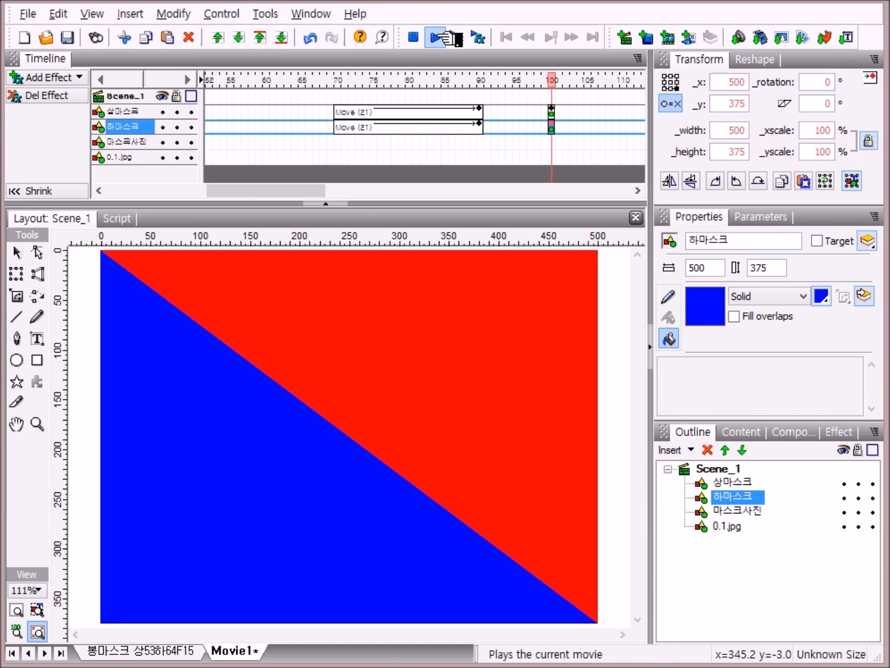
pyautogui.click(437, 37)
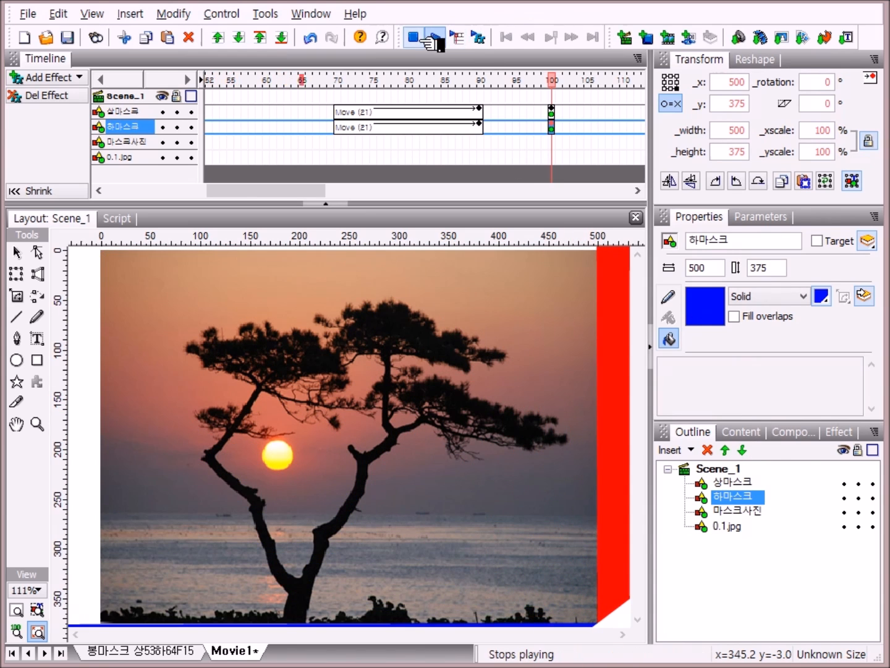
pyautogui.click(410, 37)
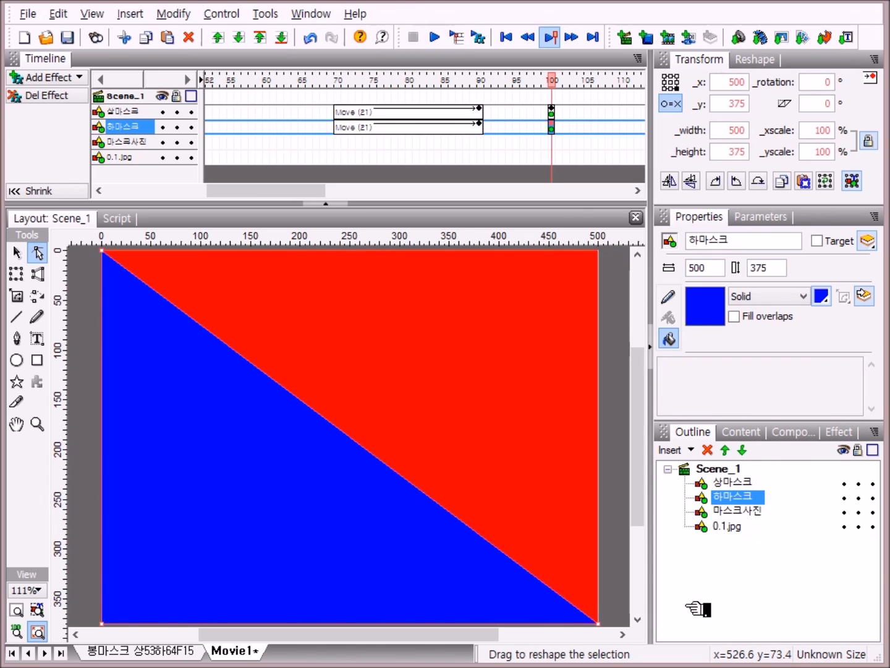
# Step: Return the playhead to frame 1 and play the movie to preview the mask animation
pyautogui.moveTo(319, 193); pyautogui.dragTo(176, 193)
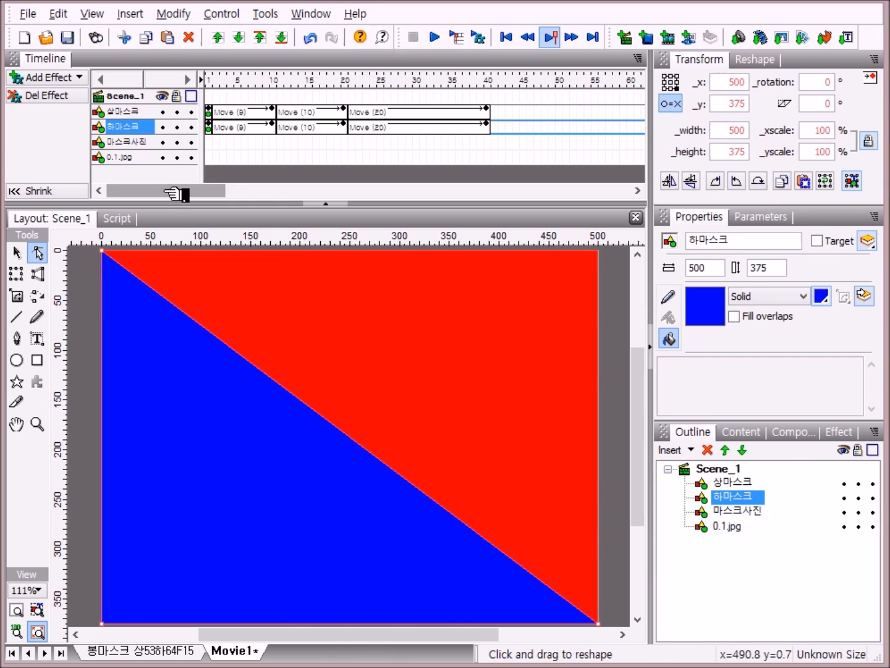
pyautogui.moveTo(240, 77); pyautogui.dragTo(210, 79)
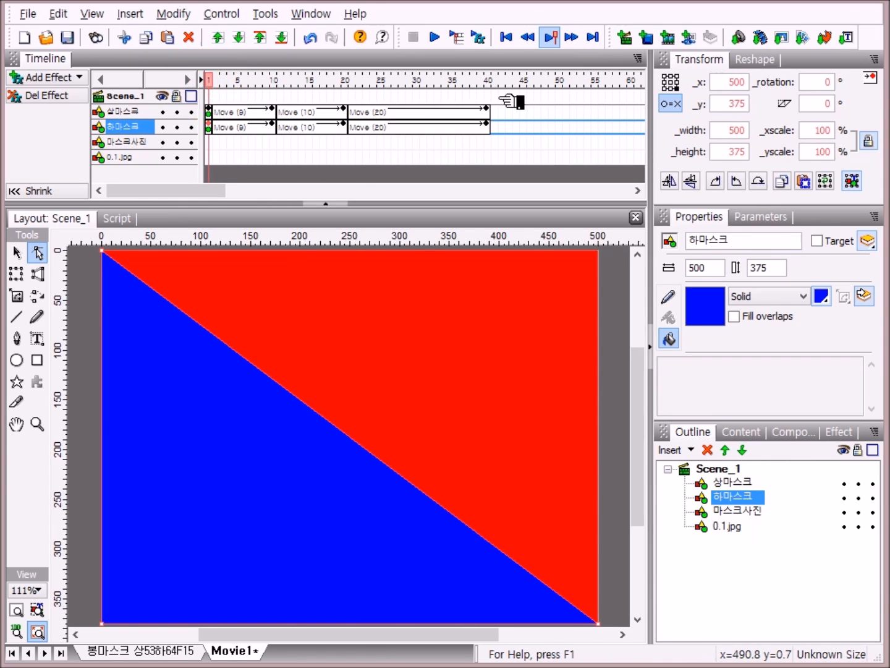
pyautogui.click(447, 38)
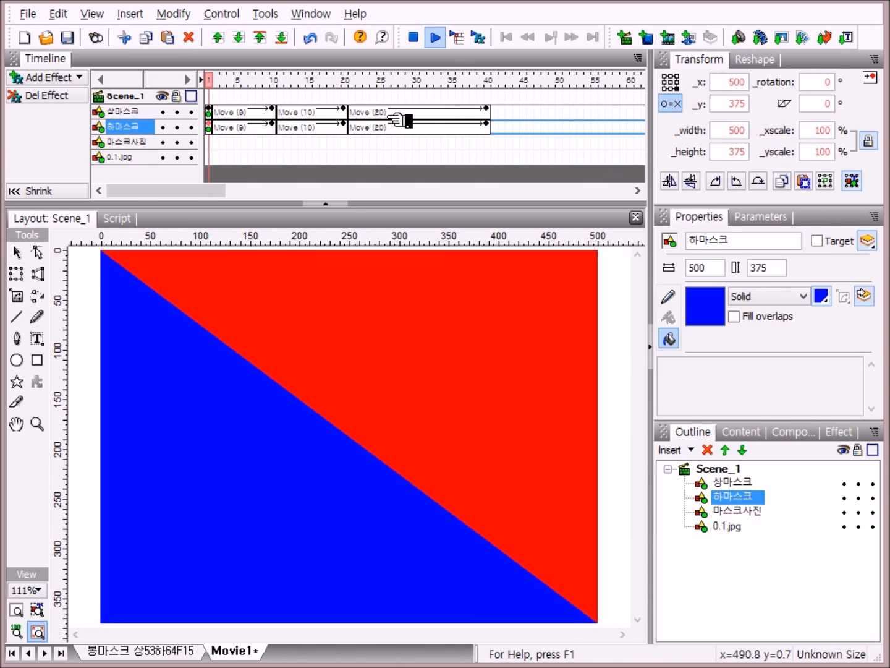
pyautogui.click(234, 128)
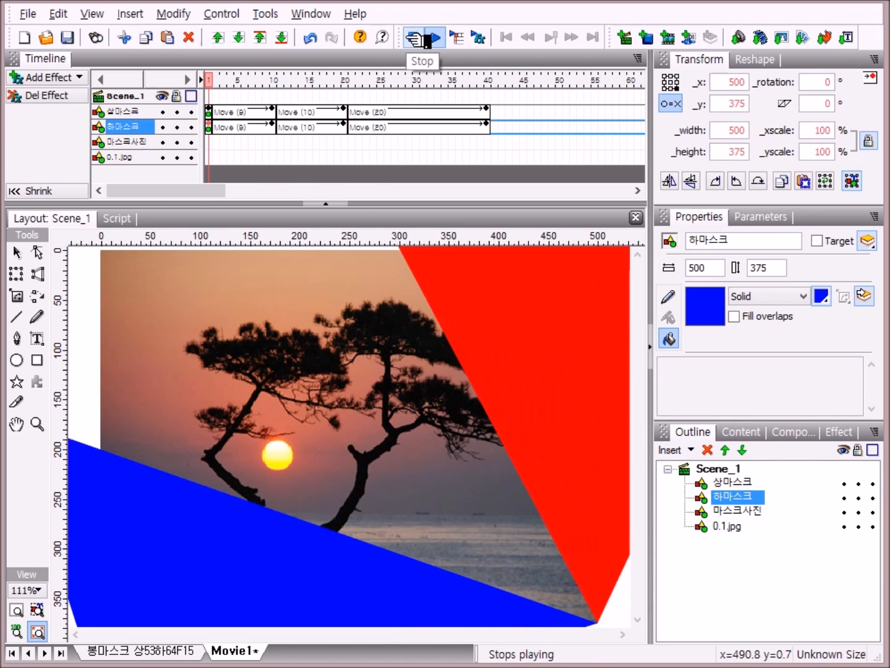
pyautogui.click(409, 36)
# Step: Delete the stray 10-frame Move effect on 하마스크 near frame 200
pyautogui.moveTo(187, 189); pyautogui.dragTo(487, 123)
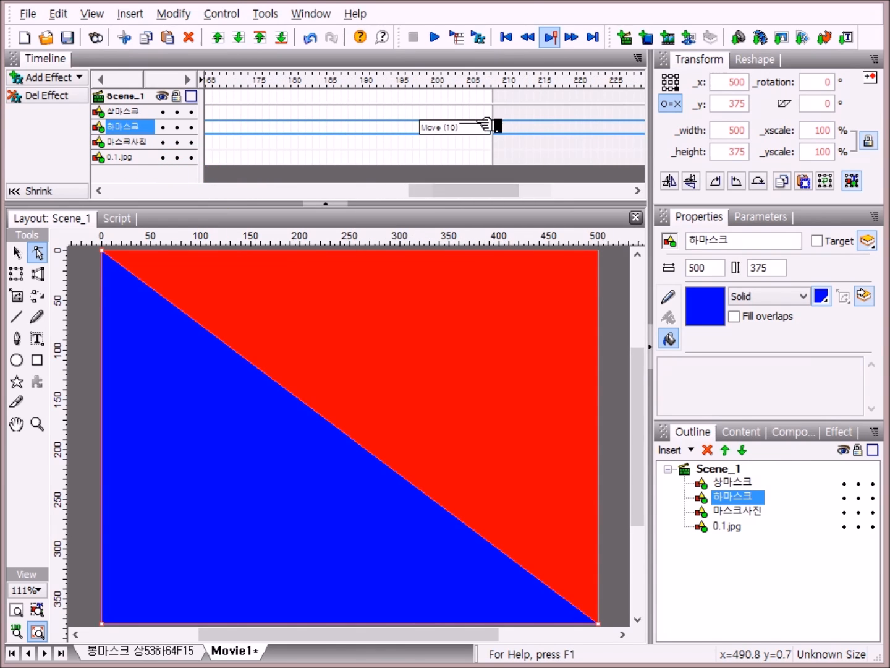
pyautogui.click(486, 128)
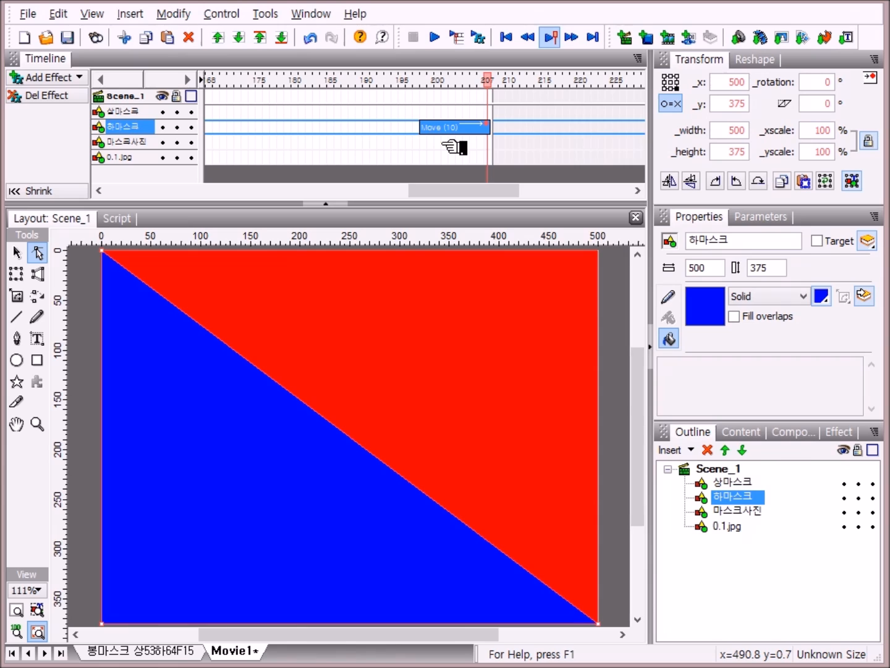
pyautogui.click(38, 97)
# Step: Play the movie from the start again to check the animation
pyautogui.moveTo(521, 188); pyautogui.dragTo(157, 191)
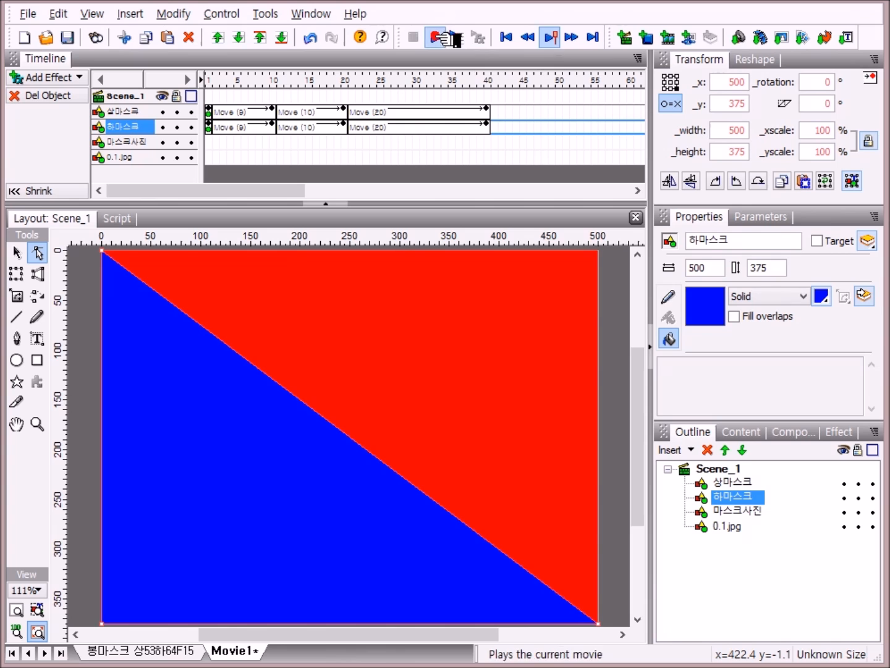
pyautogui.click(441, 37)
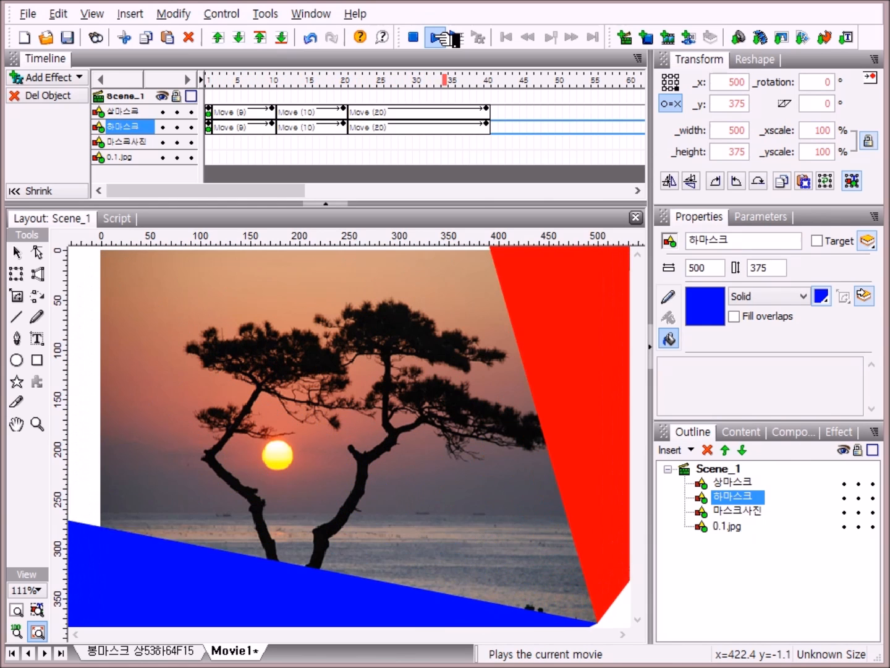
pyautogui.click(415, 39)
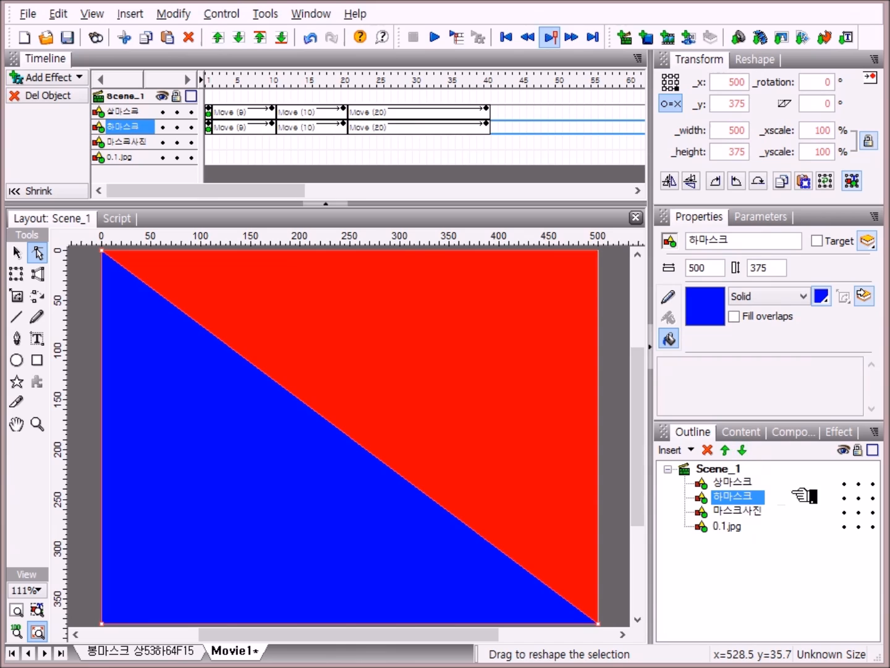
# Step: Group 상마스크 and 하마스크 together as a movie clip
pyautogui.click(750, 482)
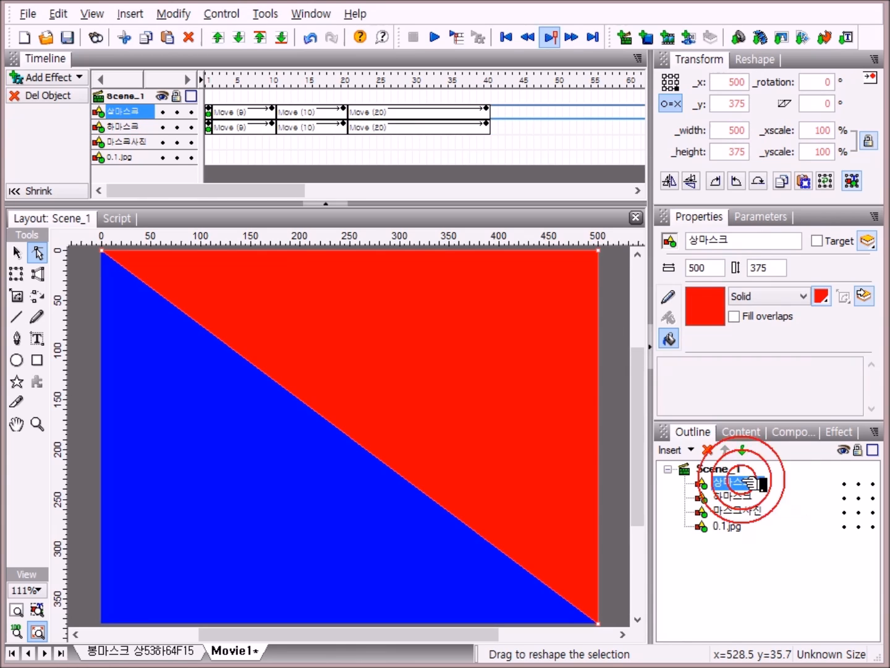
pyautogui.keyDown('ctrl'); pyautogui.click(750, 497); pyautogui.keyUp('ctrl')
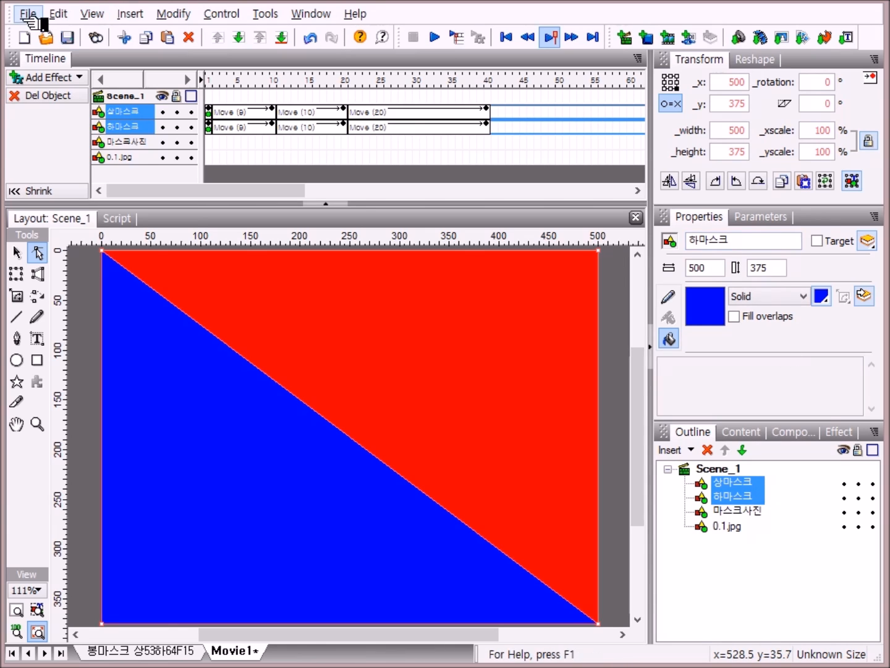
pyautogui.click(175, 14)
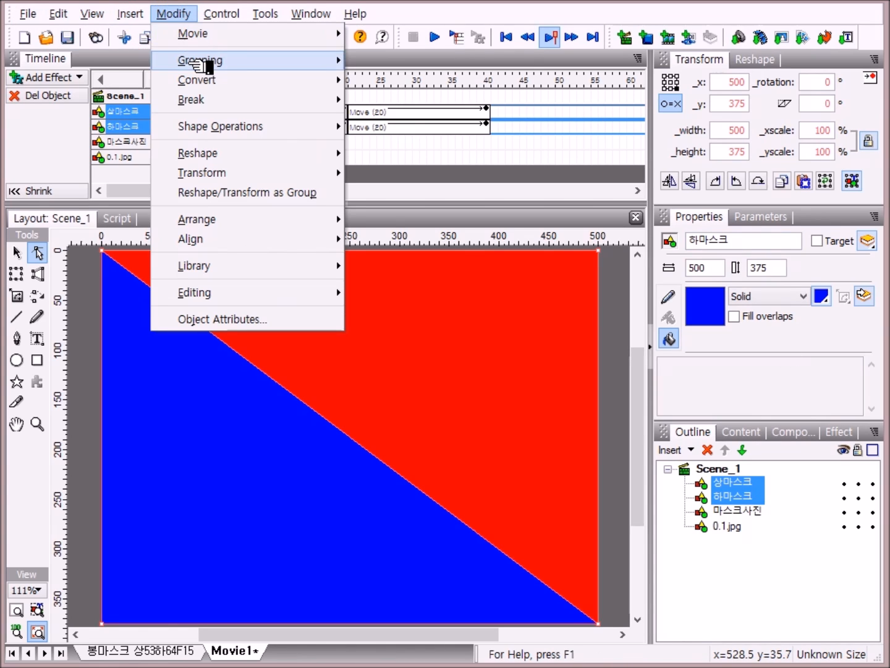
pyautogui.moveTo(207, 64)
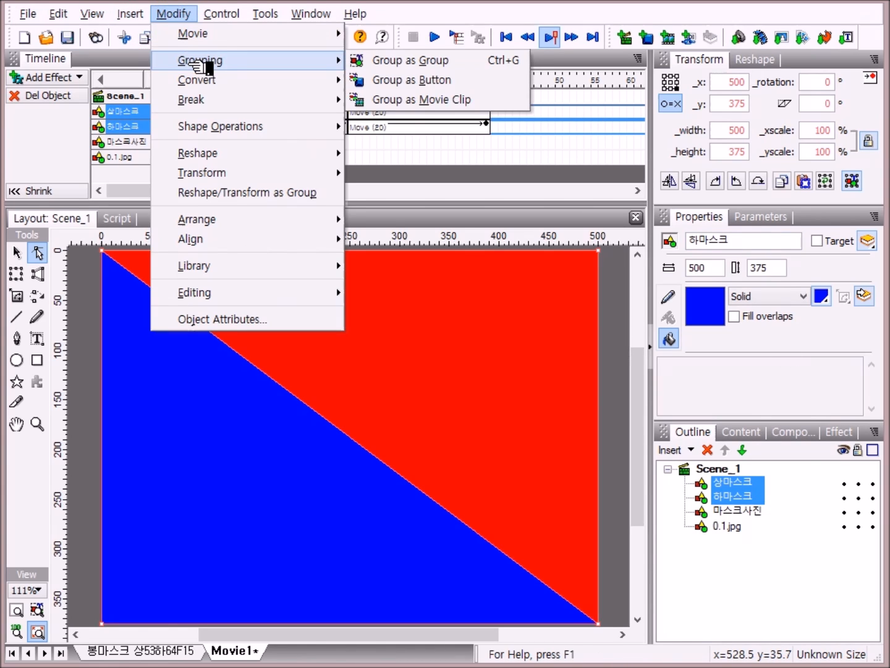
pyautogui.click(465, 111)
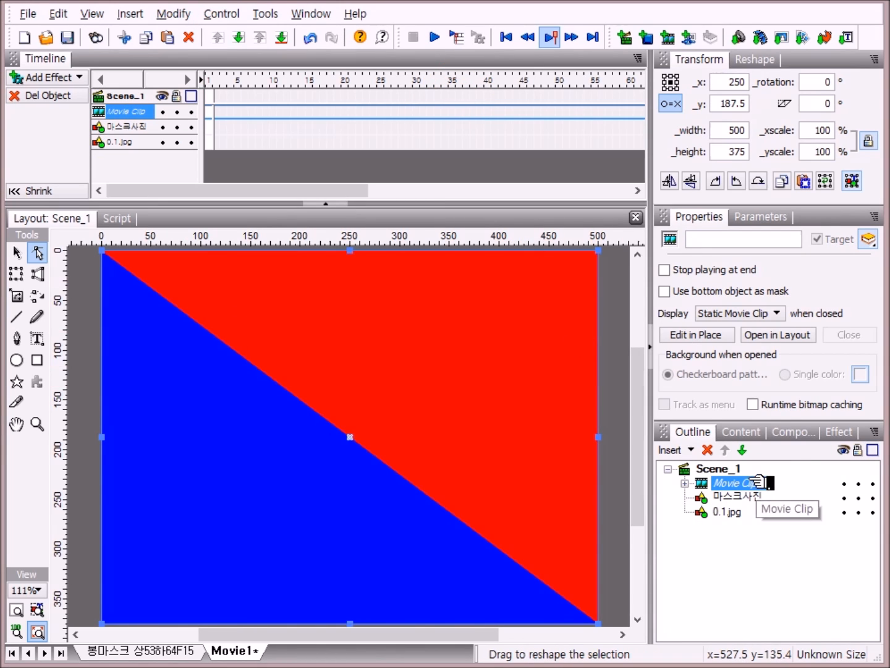
# Step: Rename the new movie clip as 마스크
pyautogui.click(756, 487)
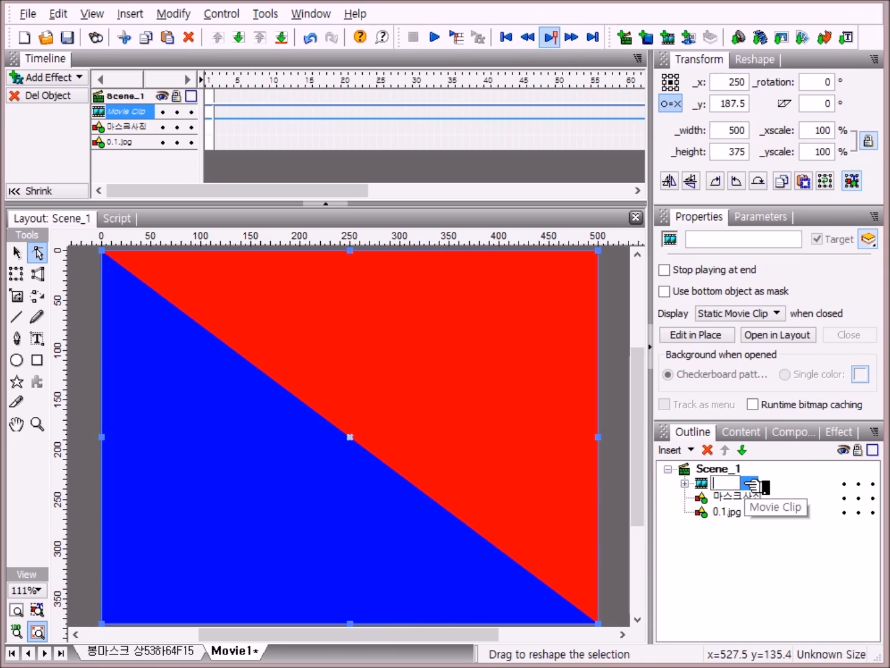
pyautogui.write('ㅁㅏㅅ')
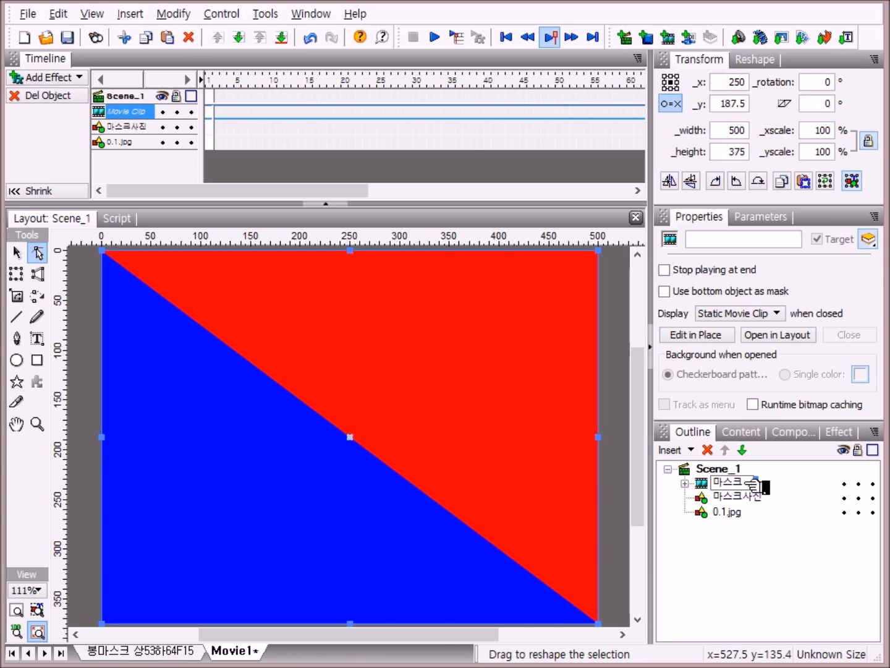
pyautogui.press('Return')
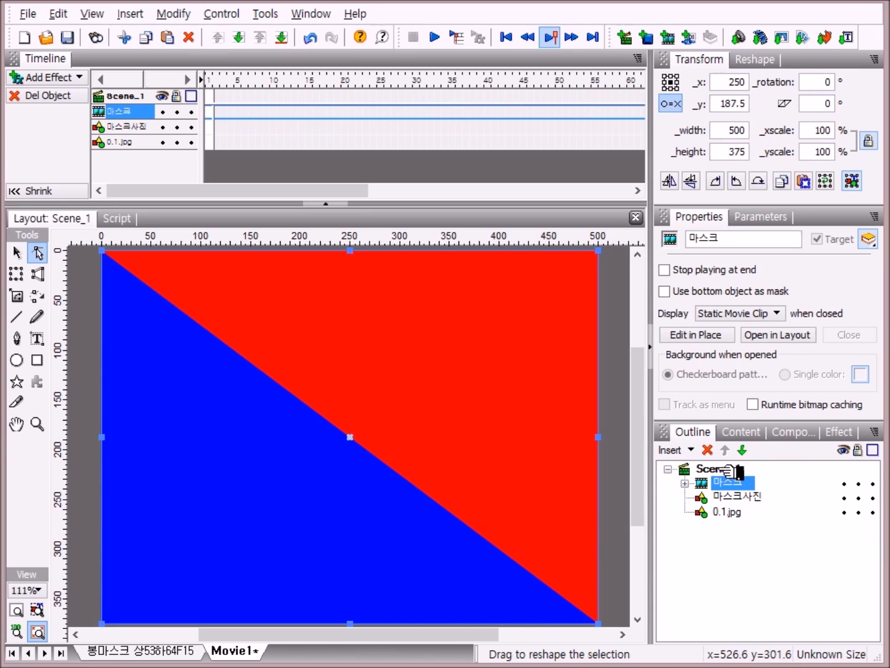
# Step: Select the Pen tool and set its fill to solid light cyan CCFFFF
pyautogui.click(729, 469)
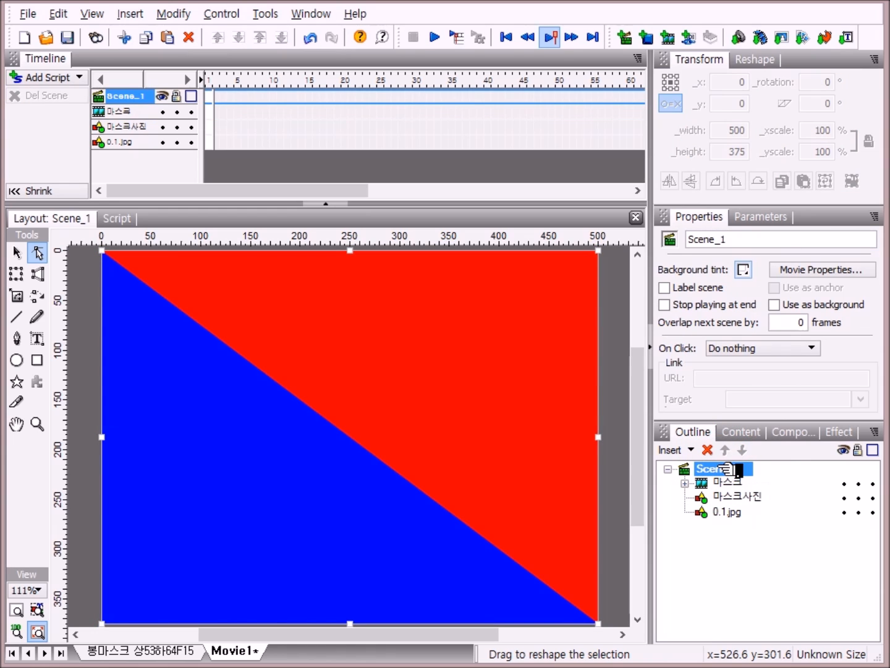
pyautogui.click(19, 337)
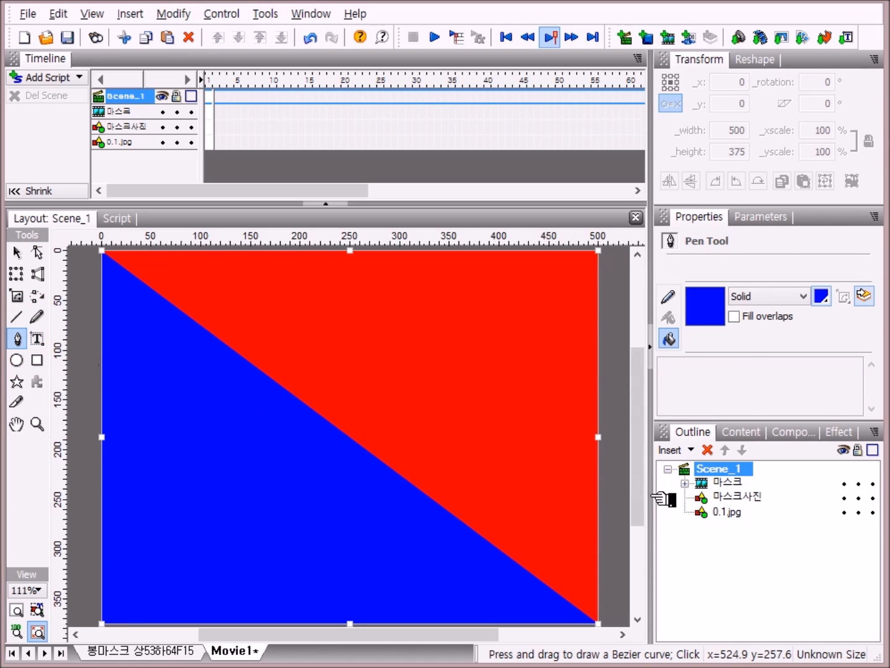
pyautogui.click(671, 339)
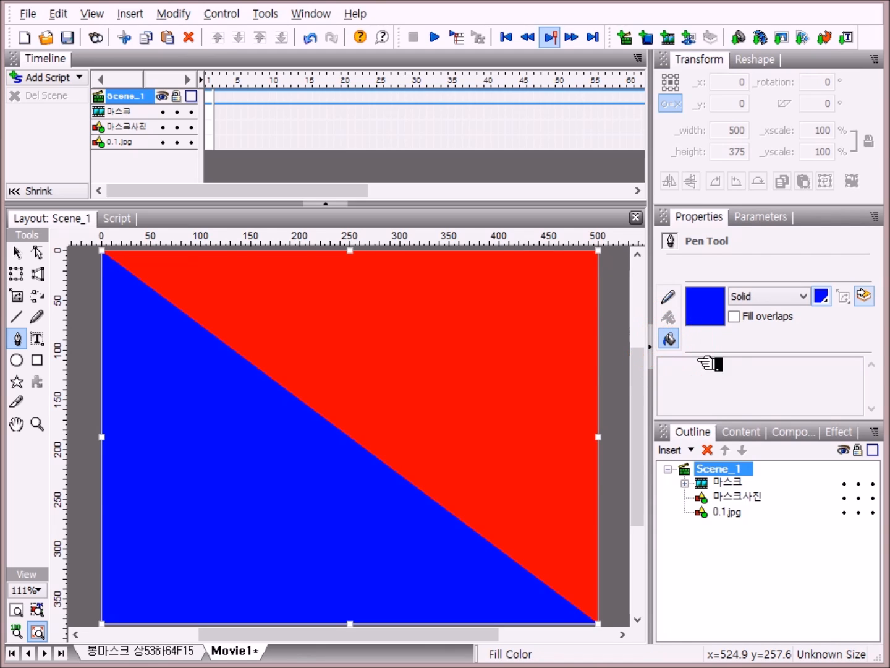
pyautogui.click(813, 297)
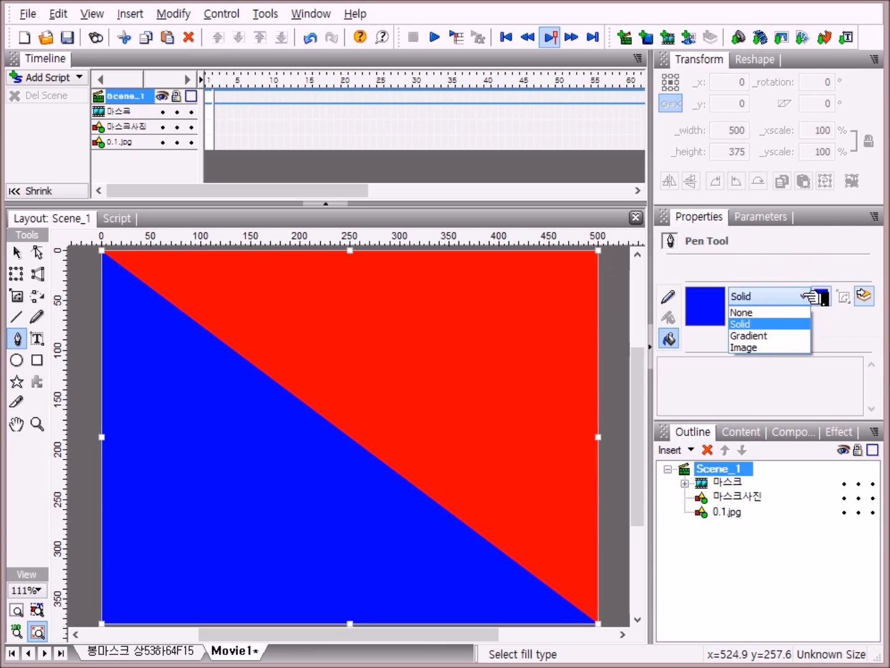
pyautogui.click(780, 324)
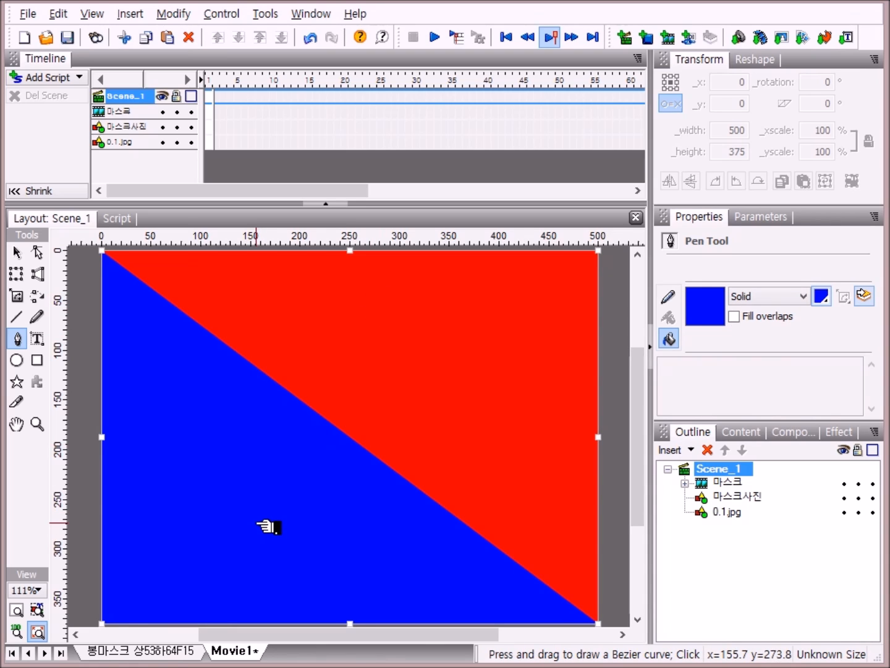
pyautogui.click(829, 298)
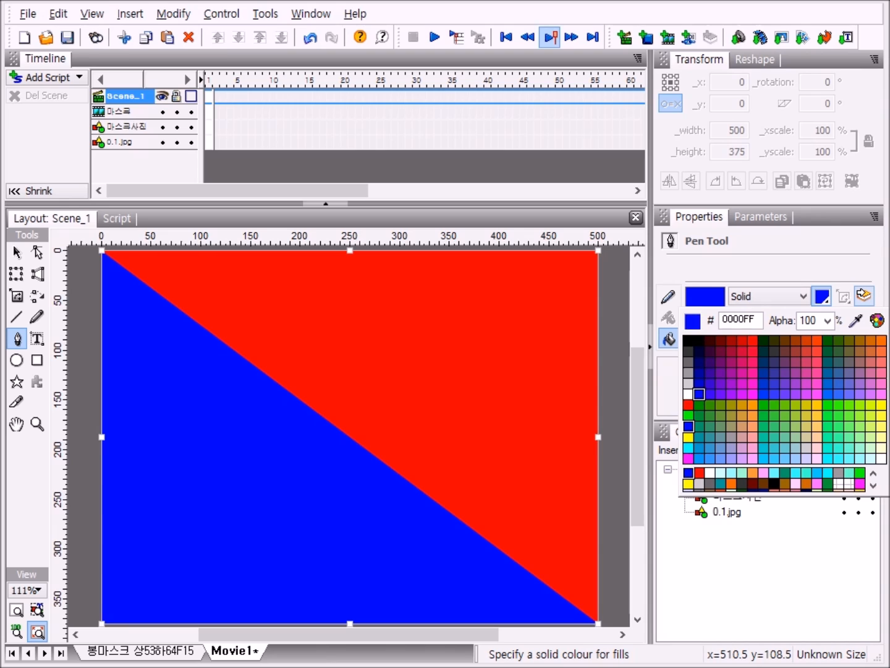
pyautogui.click(873, 458)
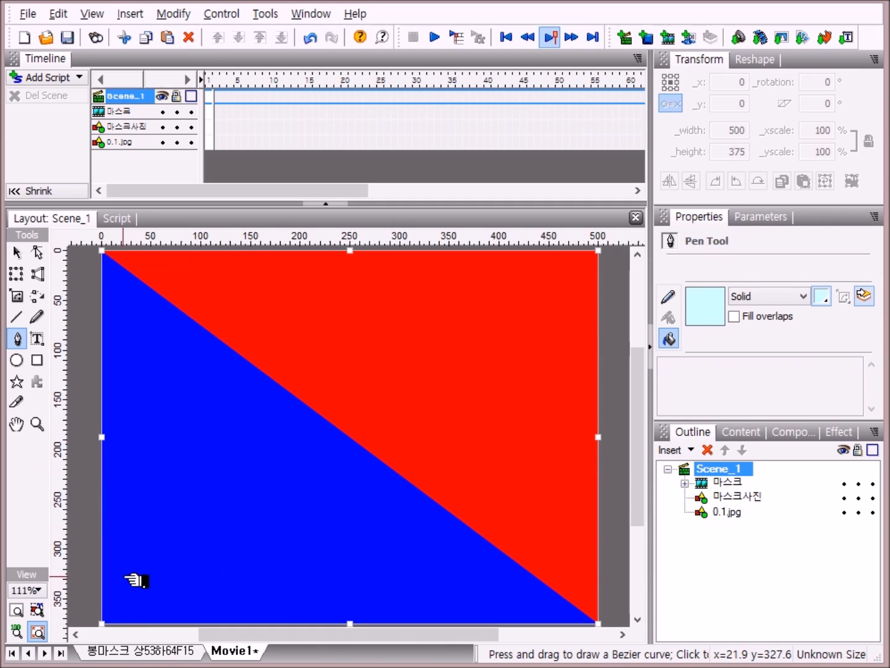
# Step: Draw a narrow triangle about 100 wide and 604 tall, tapering down to the rectangle's lower right corner
pyautogui.click(41, 592)
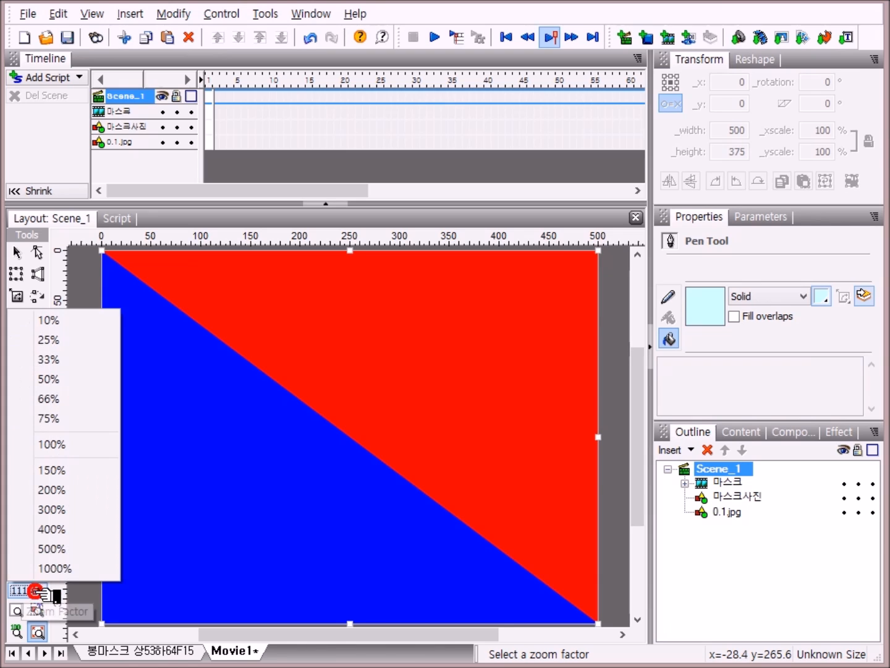
pyautogui.click(62, 379)
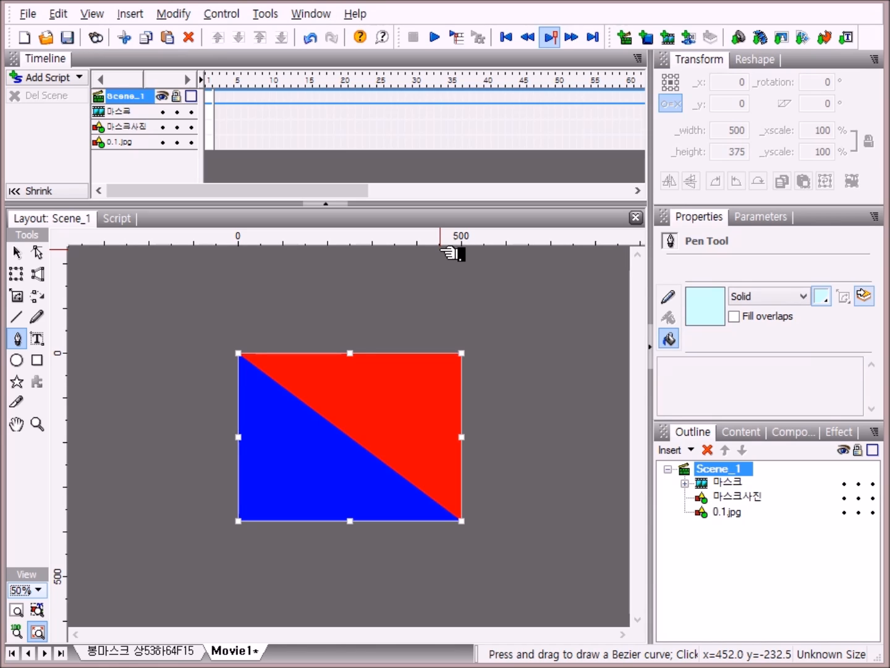
pyautogui.click(441, 249)
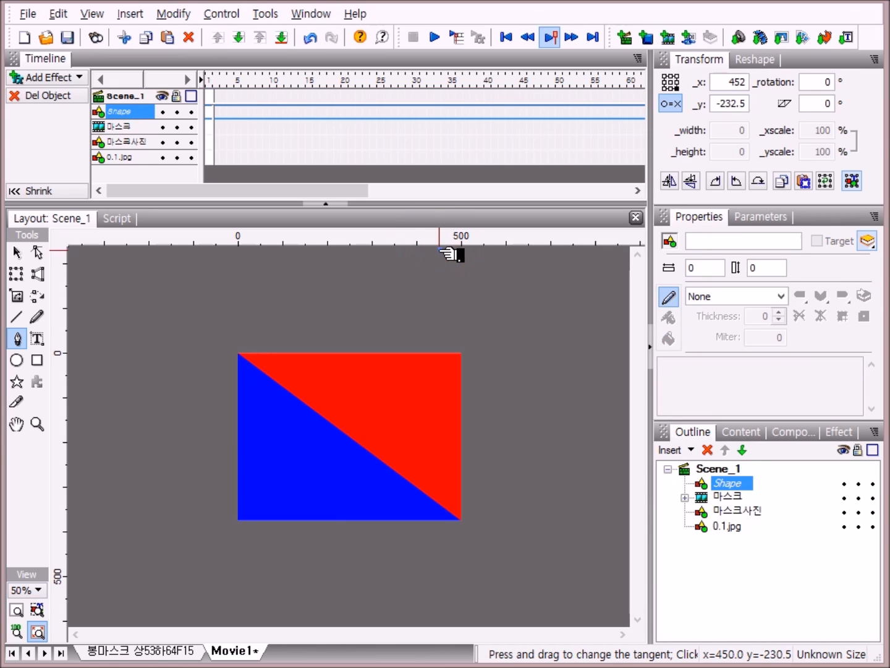
pyautogui.click(485, 249)
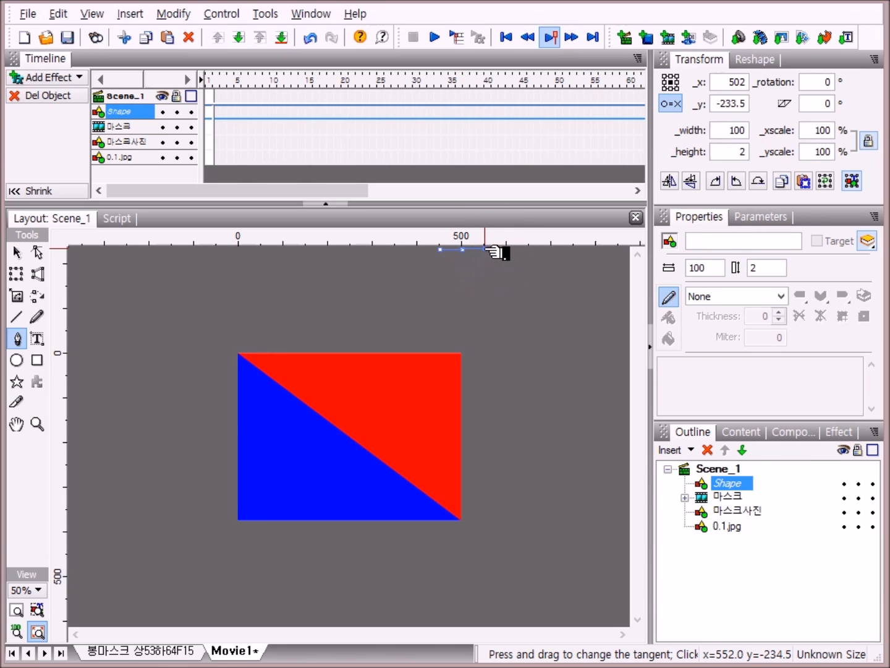
pyautogui.click(461, 519)
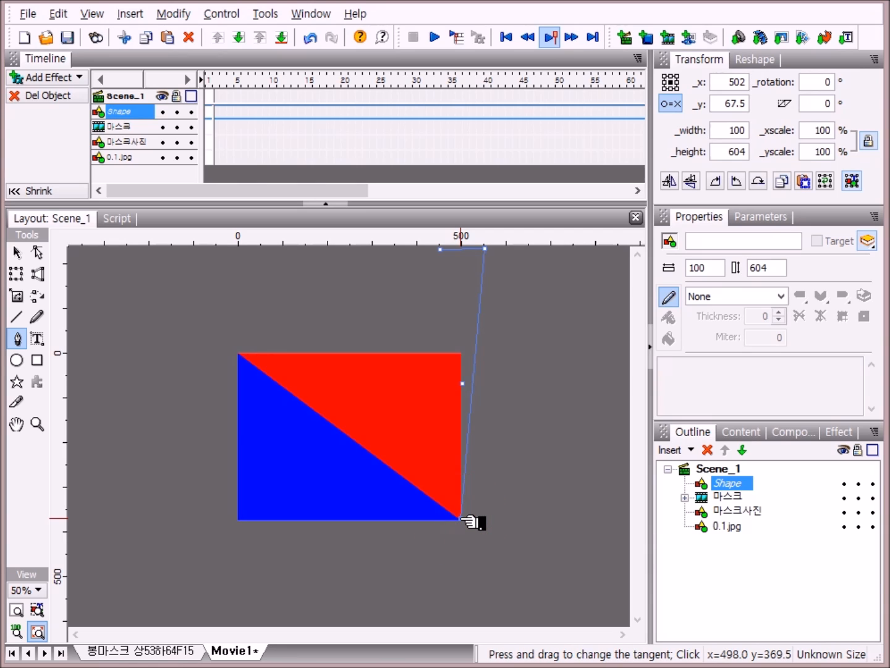
pyautogui.click(442, 249)
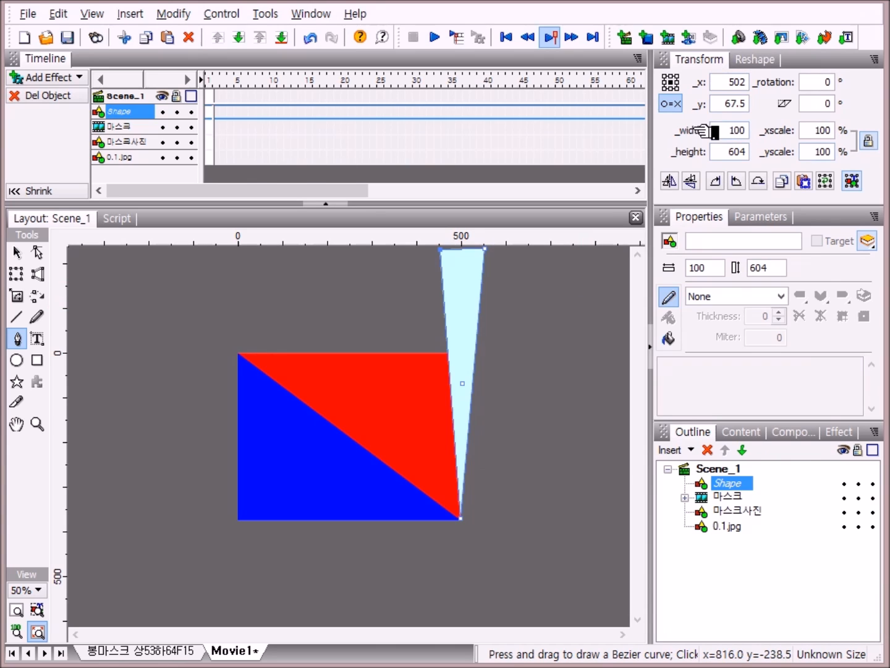
# Step: Set the triangle's width to 50 and its height to 630
pyautogui.click(746, 132)
pyautogui.press('BackSpace')
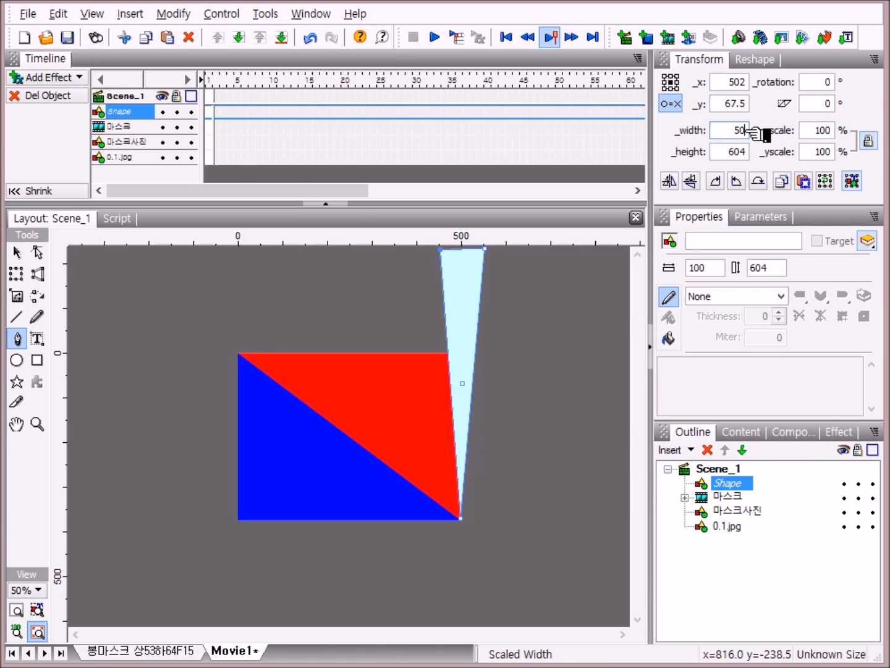
pyautogui.press('Tab')
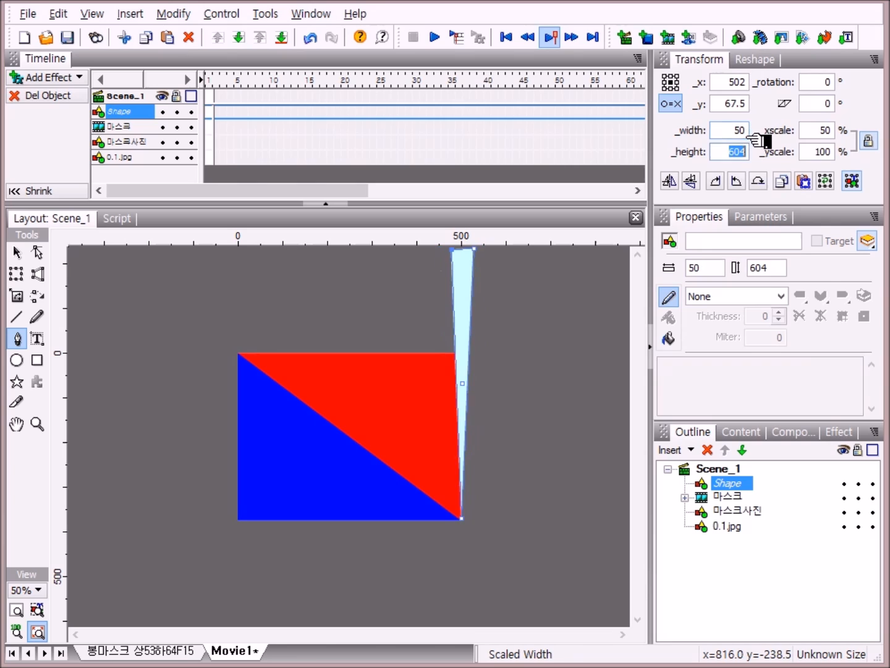
pyautogui.write('6')
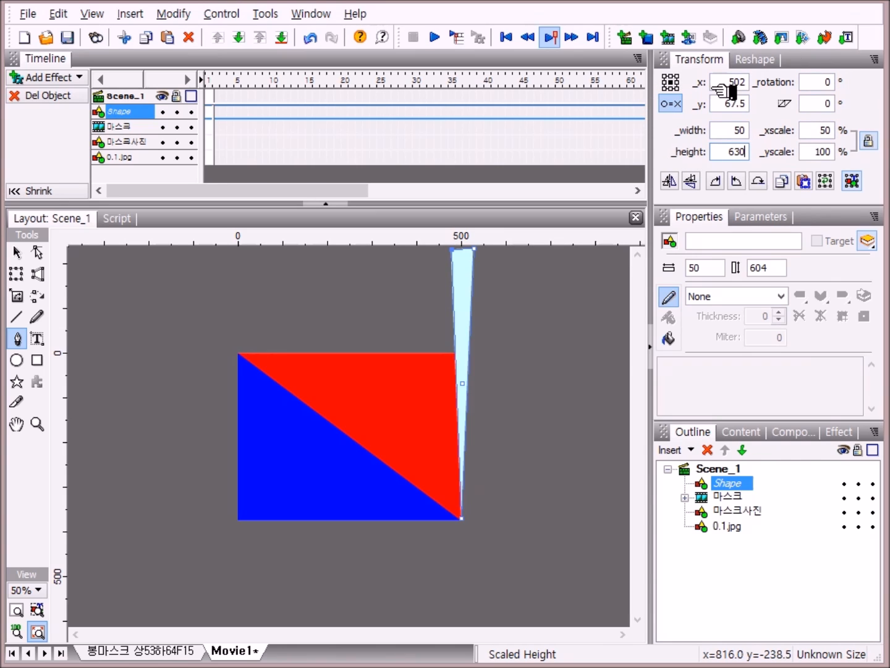
# Step: Move the triangle's transformation point to its bottom tip and position it at x 500, y 375
pyautogui.click(677, 103)
pyautogui.click(678, 102)
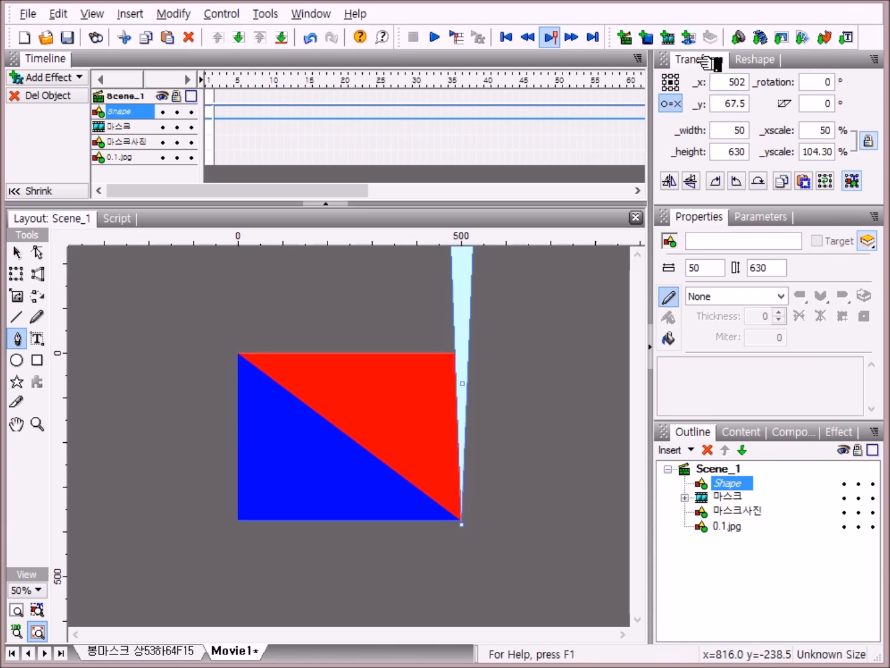
pyautogui.click(673, 99)
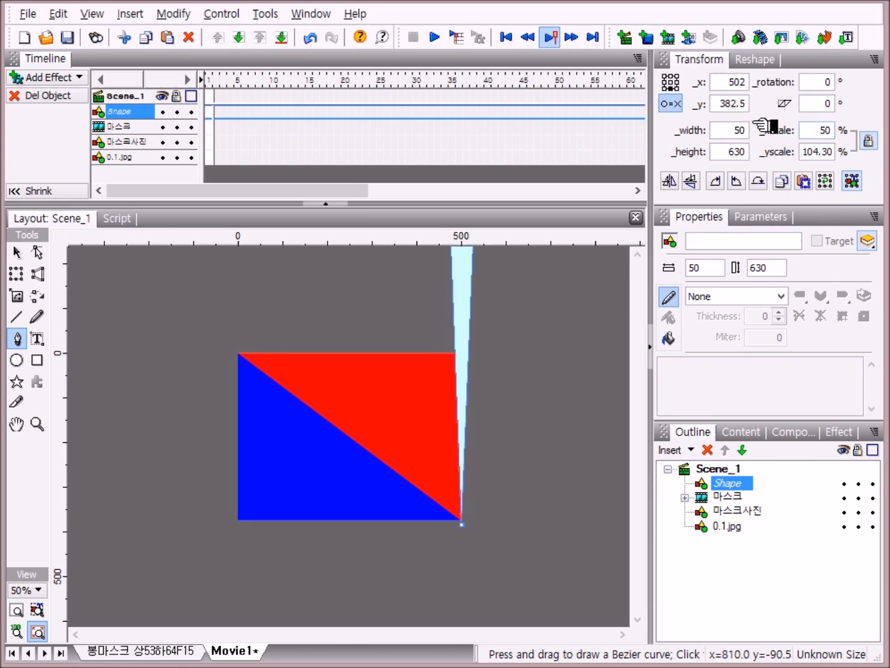
pyautogui.click(747, 82)
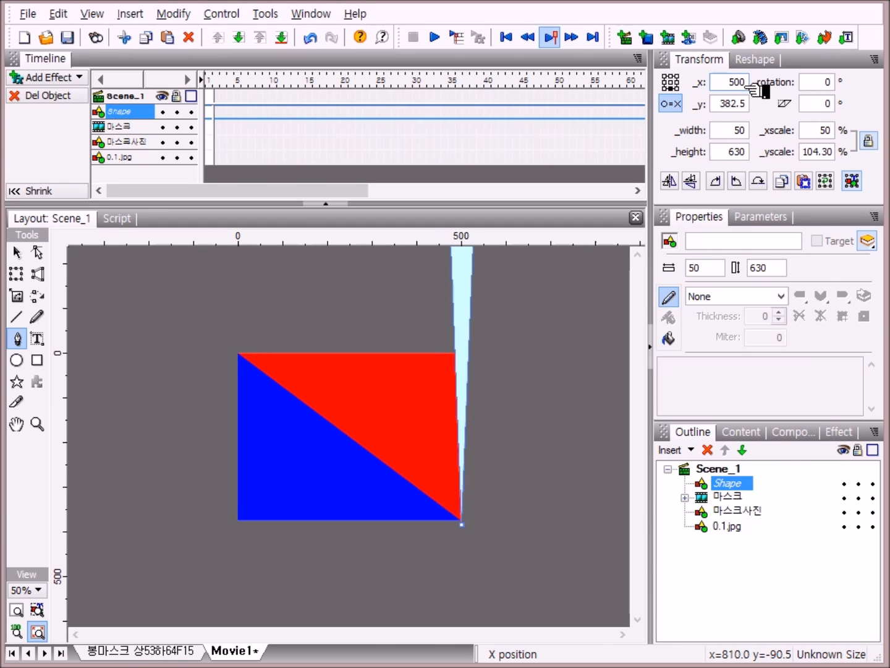
pyautogui.press('Tab')
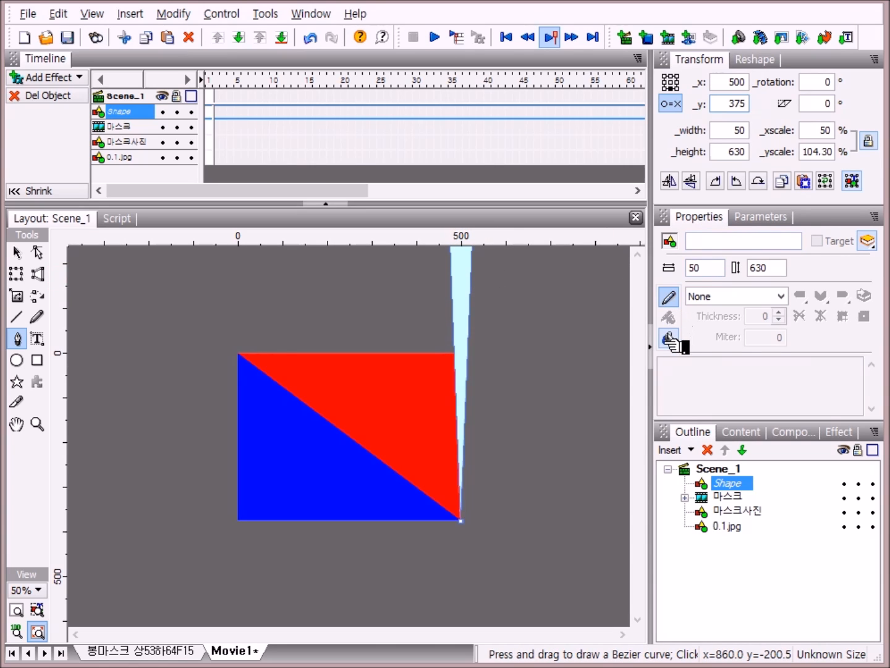
# Step: Change the triangle's fill type from solid to Gradient
pyautogui.click(670, 338)
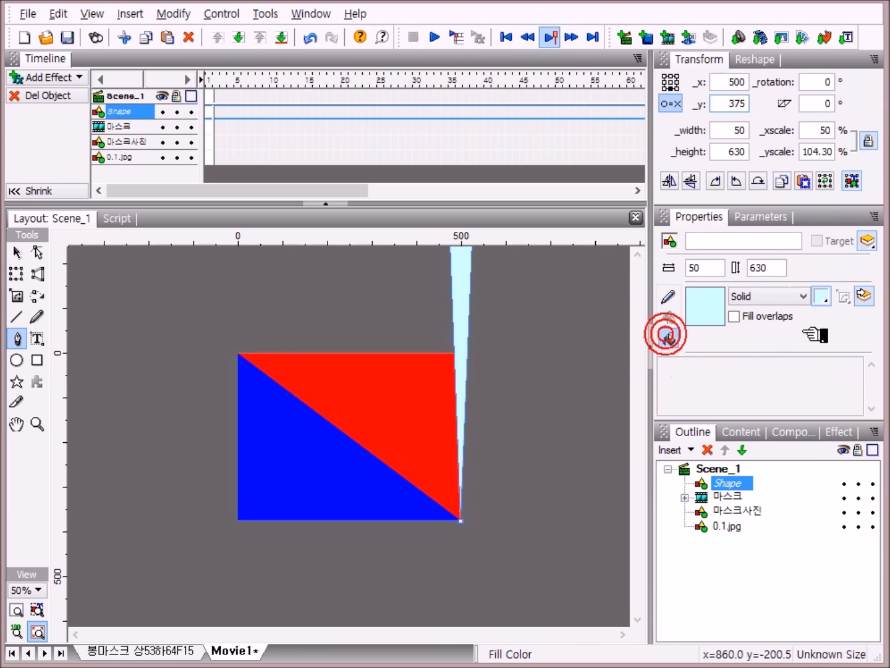
pyautogui.click(804, 297)
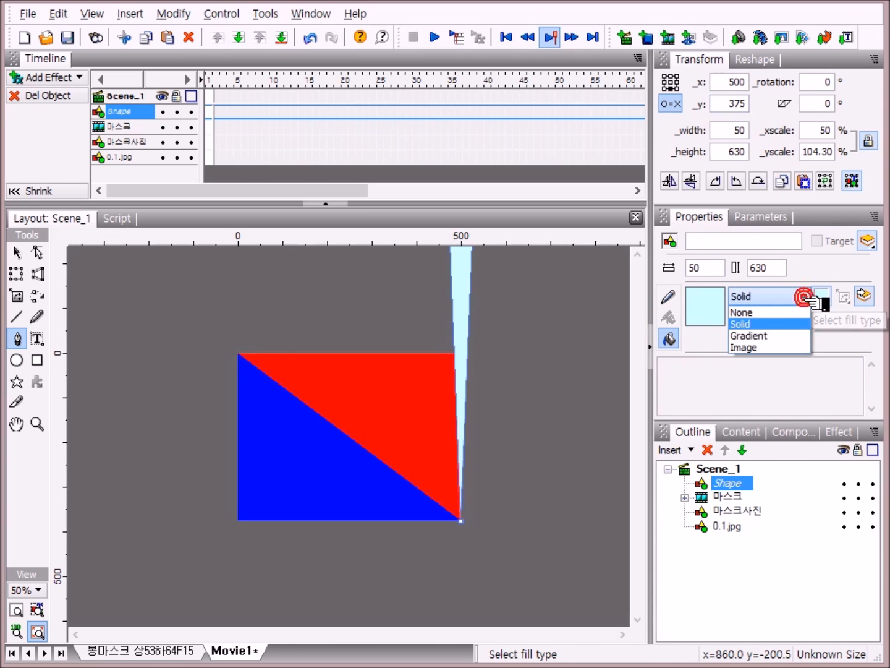
pyautogui.click(781, 342)
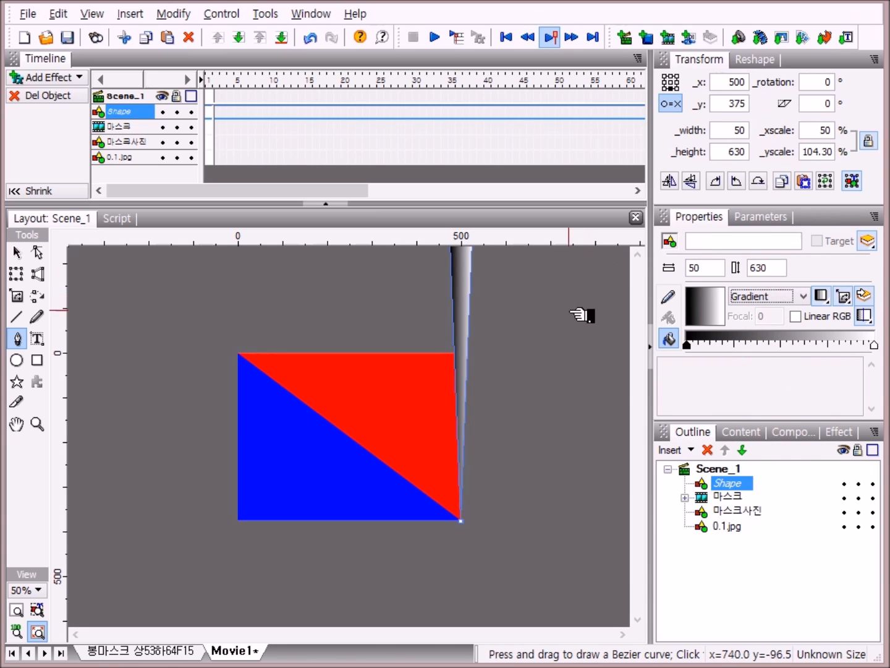
# Step: Set both gradient end stops to red and add a white stop in the middle
pyautogui.click(689, 347)
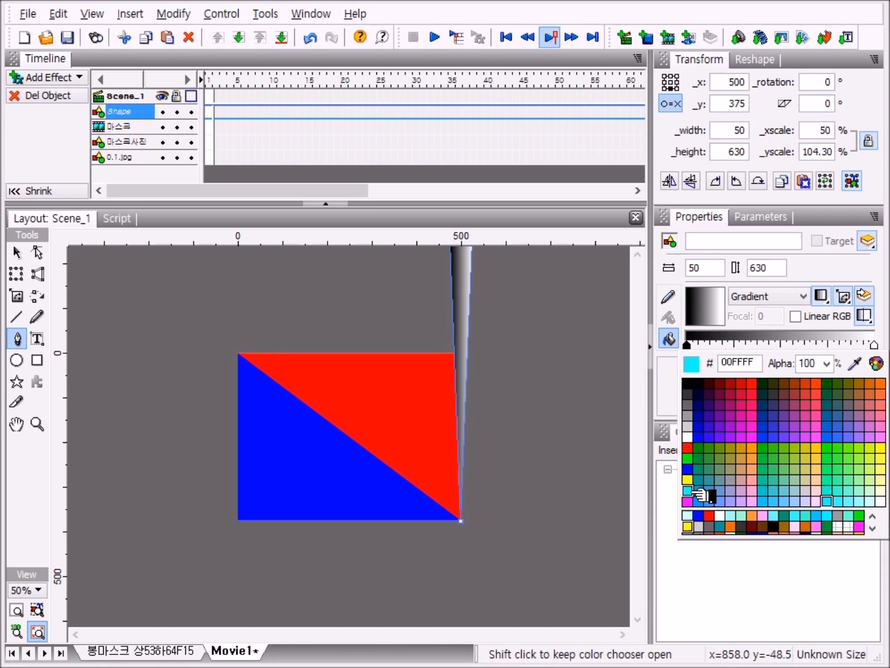
pyautogui.click(691, 447)
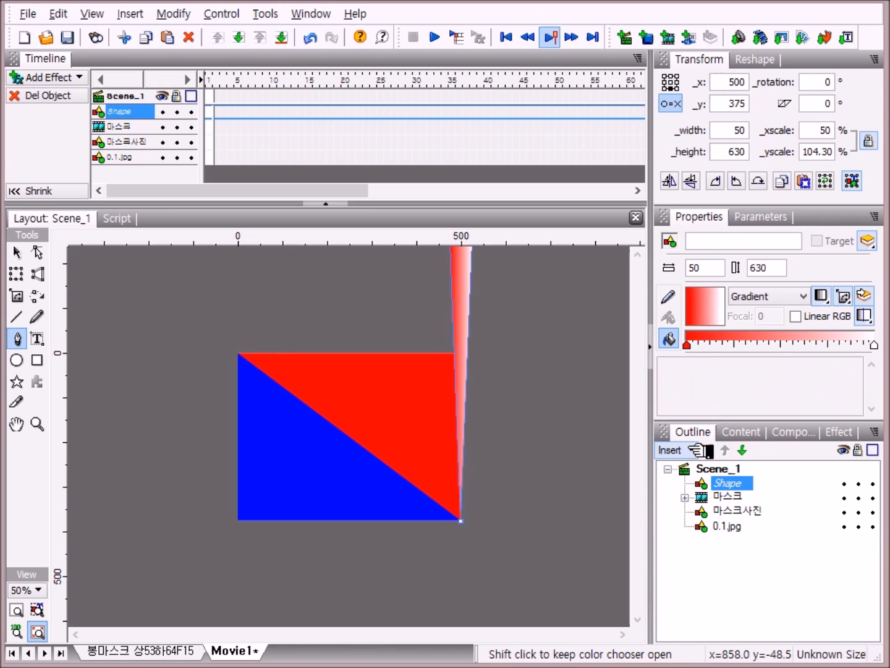
pyautogui.click(875, 346)
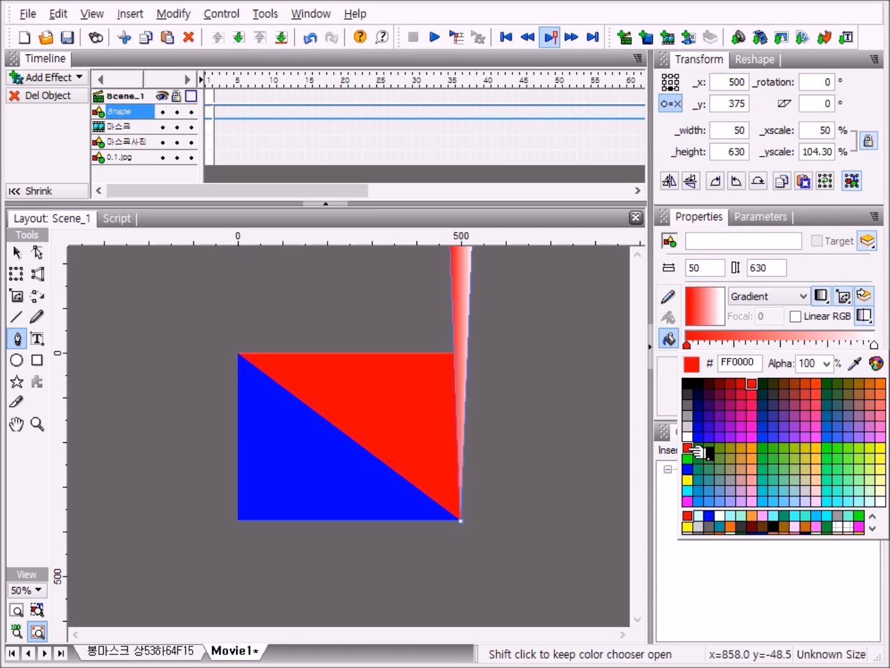
pyautogui.click(691, 449)
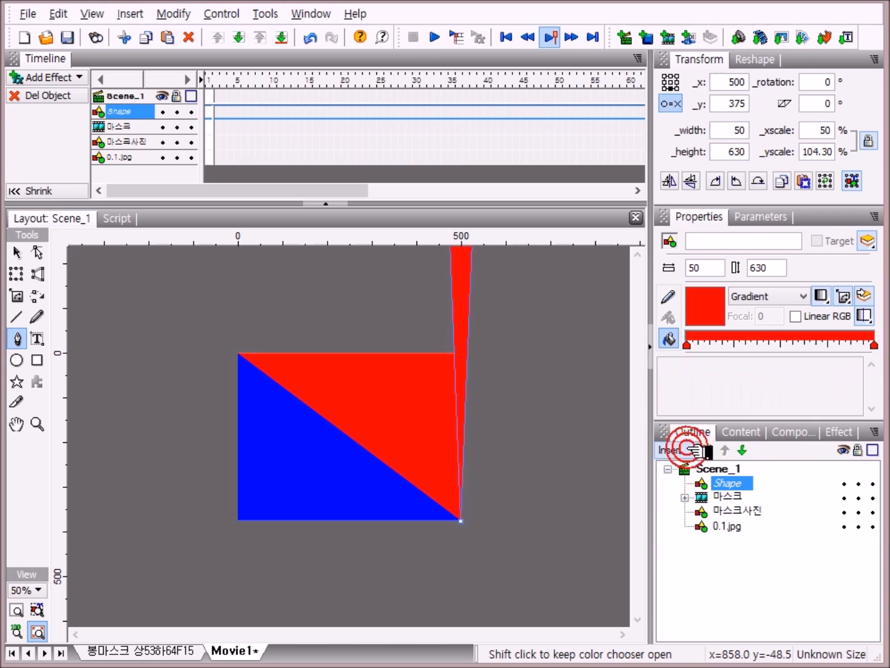
pyautogui.click(782, 344)
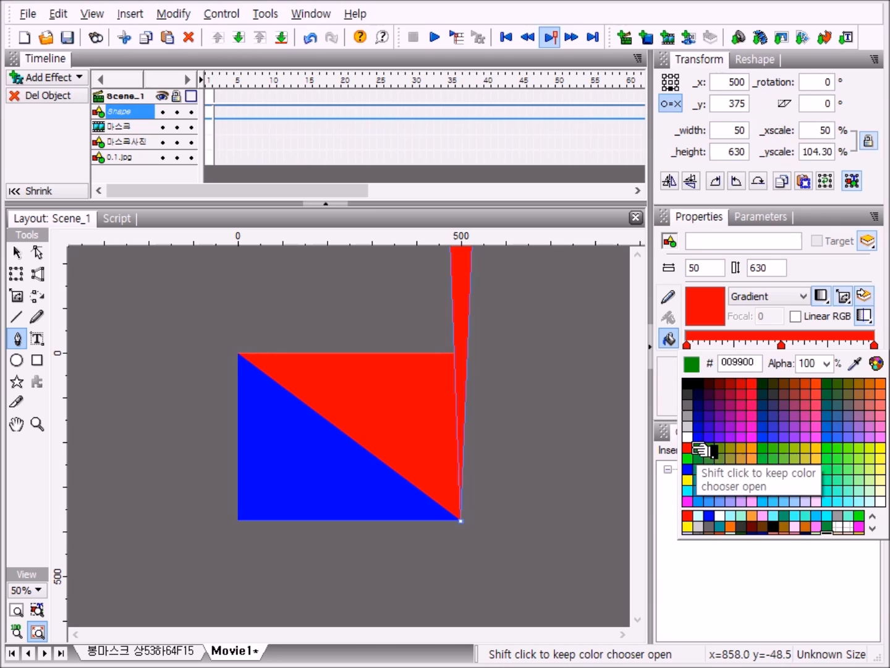
pyautogui.click(689, 437)
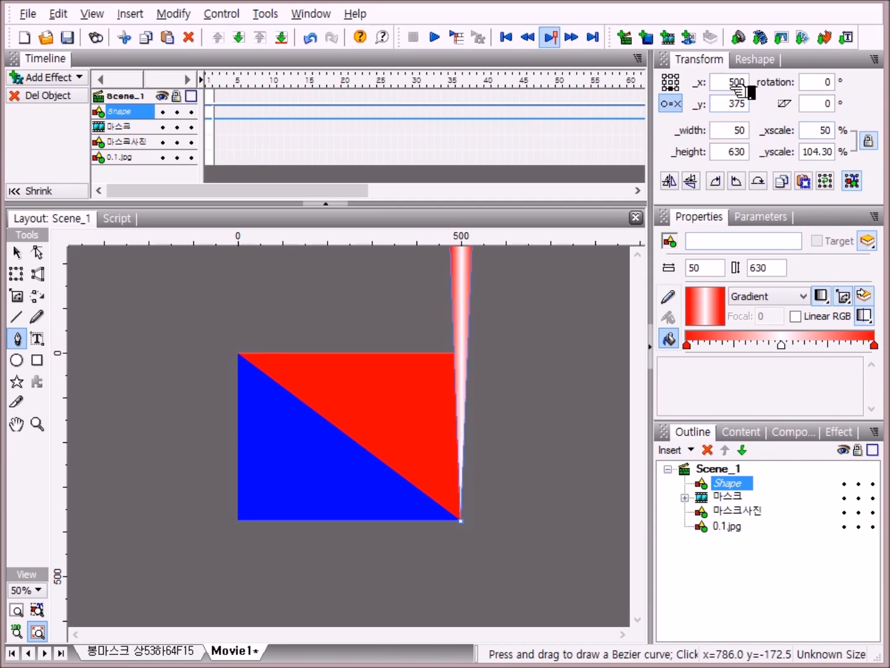
# Step: Rotate the triangle to -54 degrees
pyautogui.click(835, 83)
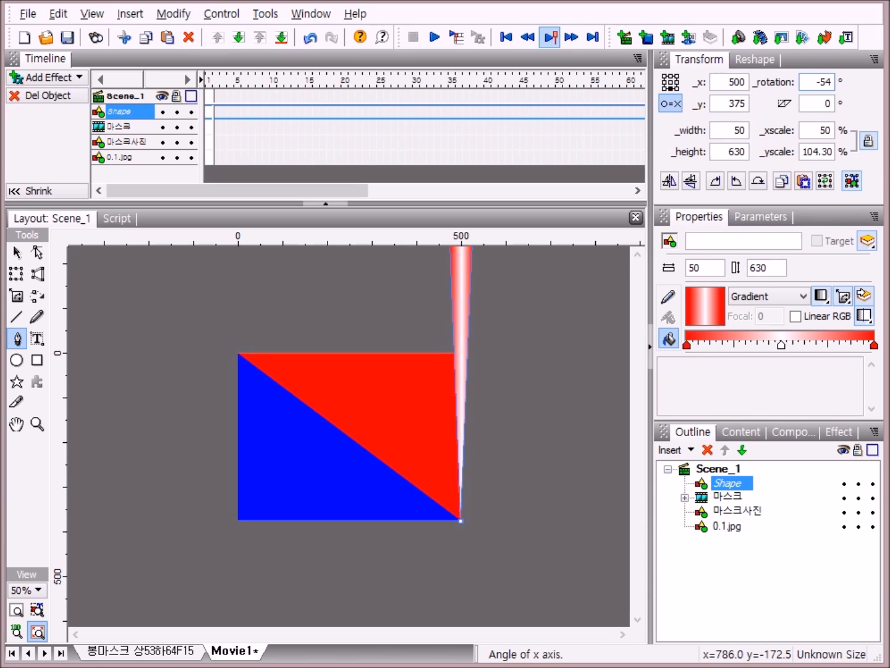
pyautogui.click(789, 585)
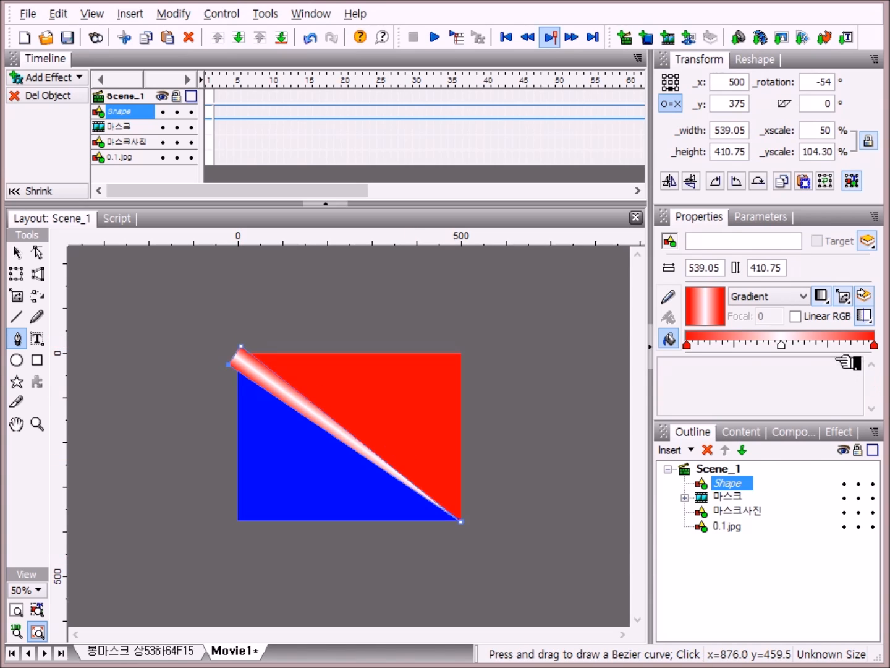
# Step: Duplicate the triangle by copying it and pasting it in place
pyautogui.rightClick(758, 484)
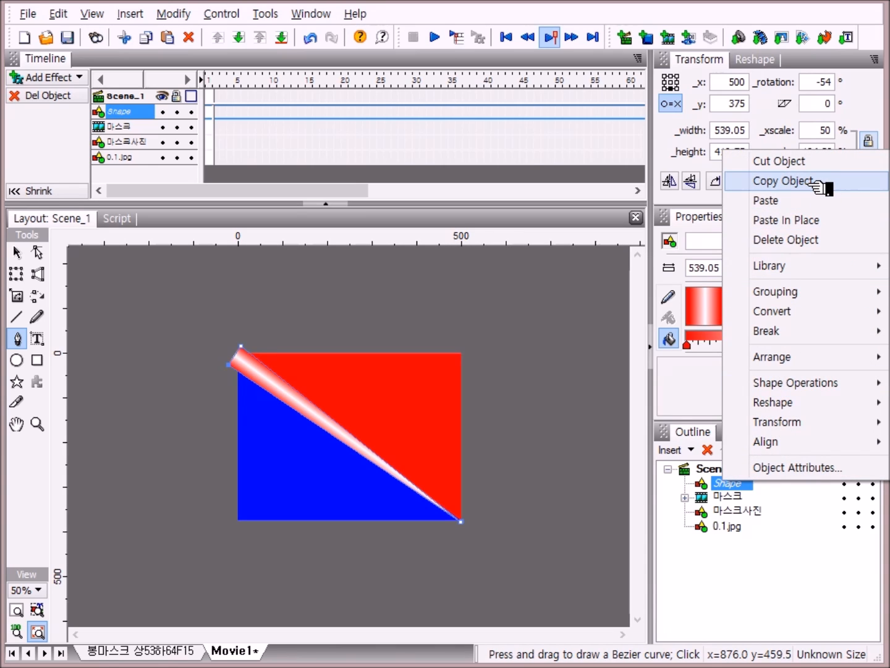
pyautogui.click(810, 182)
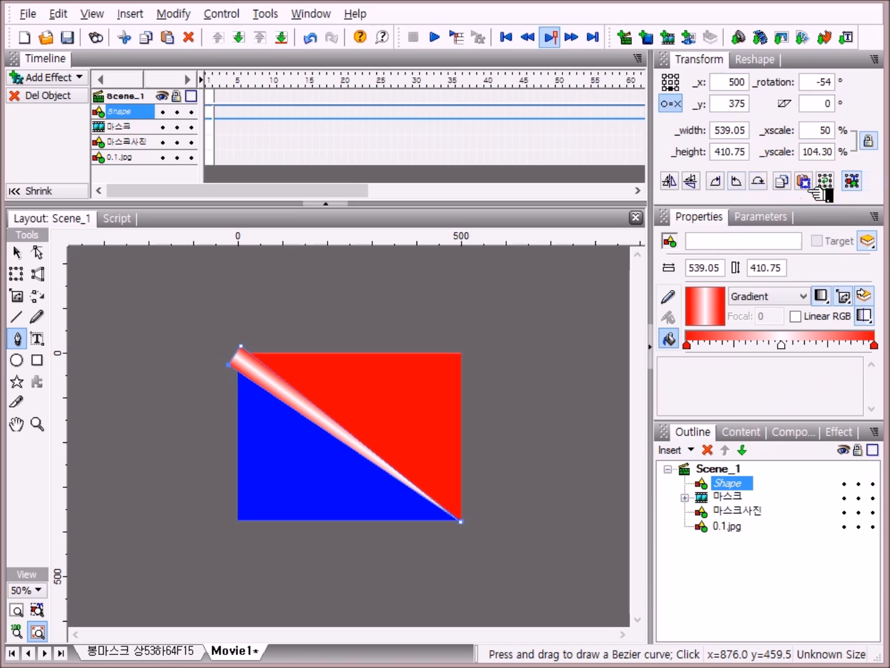
pyautogui.rightClick(746, 487)
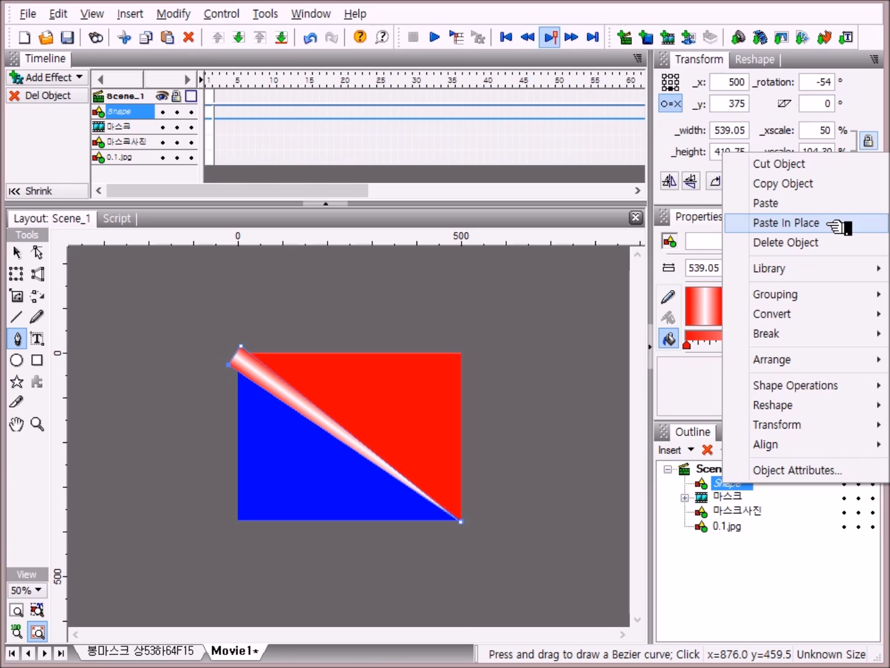
pyautogui.click(828, 225)
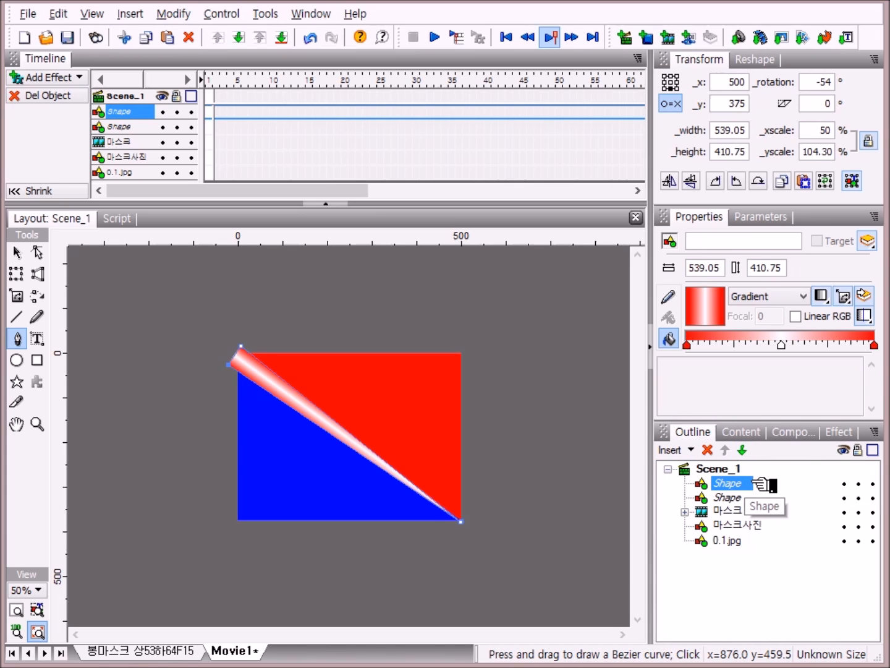
# Step: Rename the top shape as 상봉
pyautogui.click(742, 480)
pyautogui.click(741, 481)
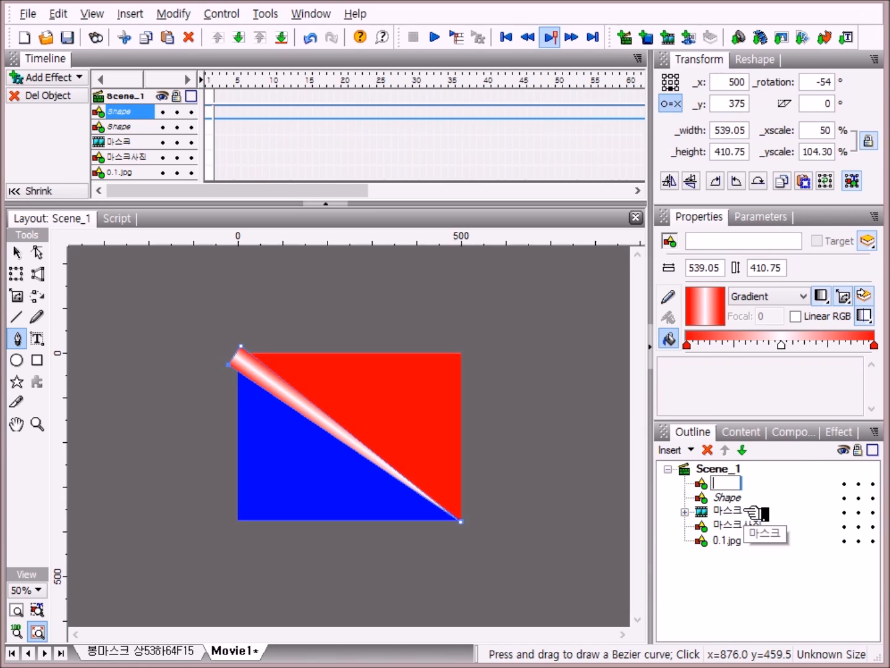
pyautogui.write('삼')
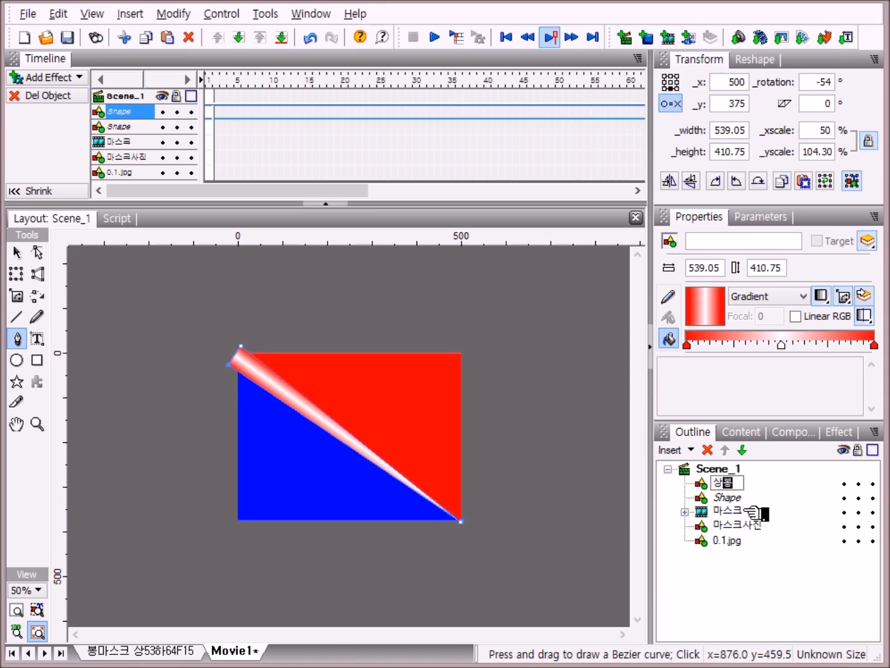
pyautogui.write('봉')
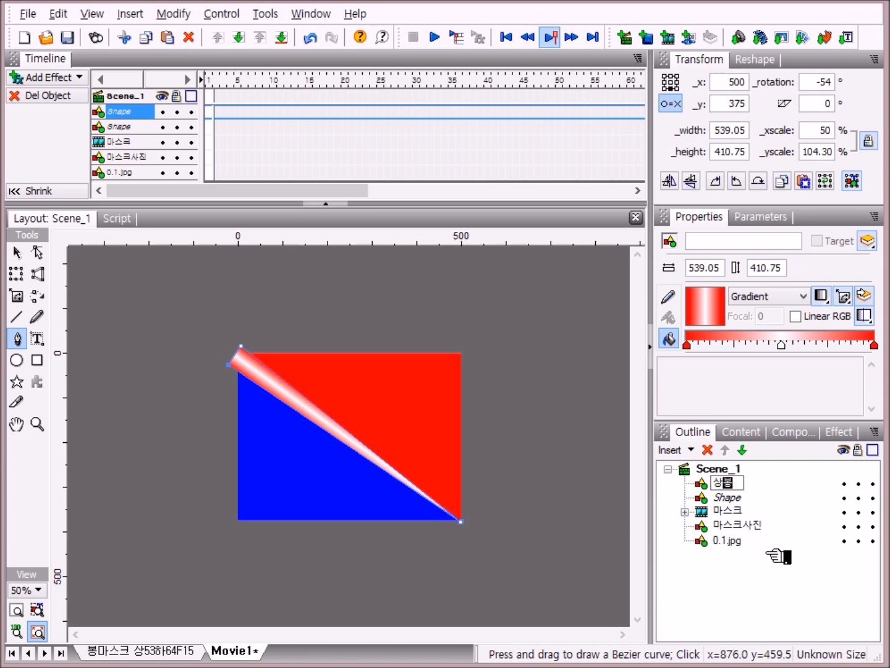
# Step: Rename the second shape as 하봉 and select 상봉
pyautogui.click(742, 498)
pyautogui.click(739, 498)
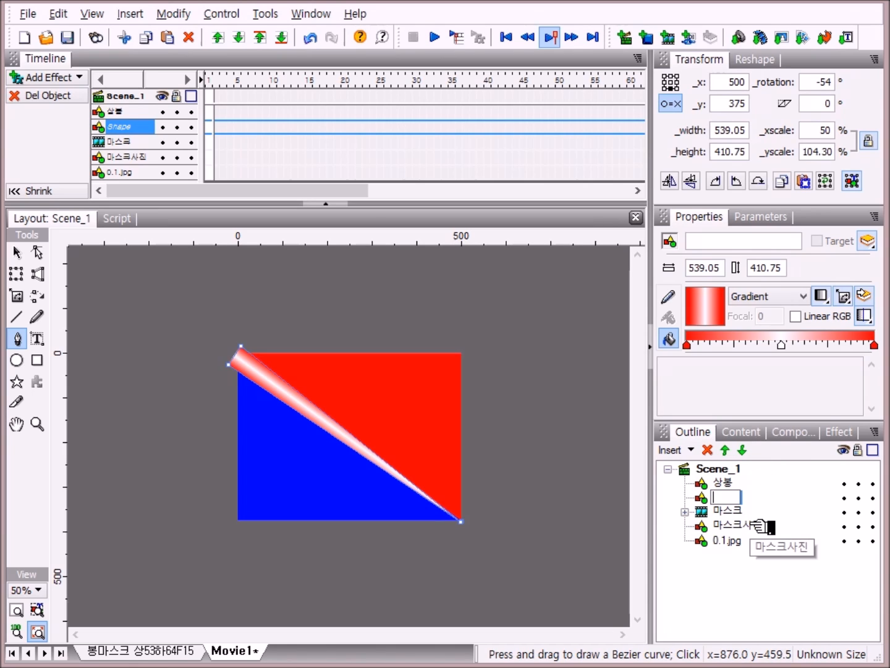
pyautogui.write('합')
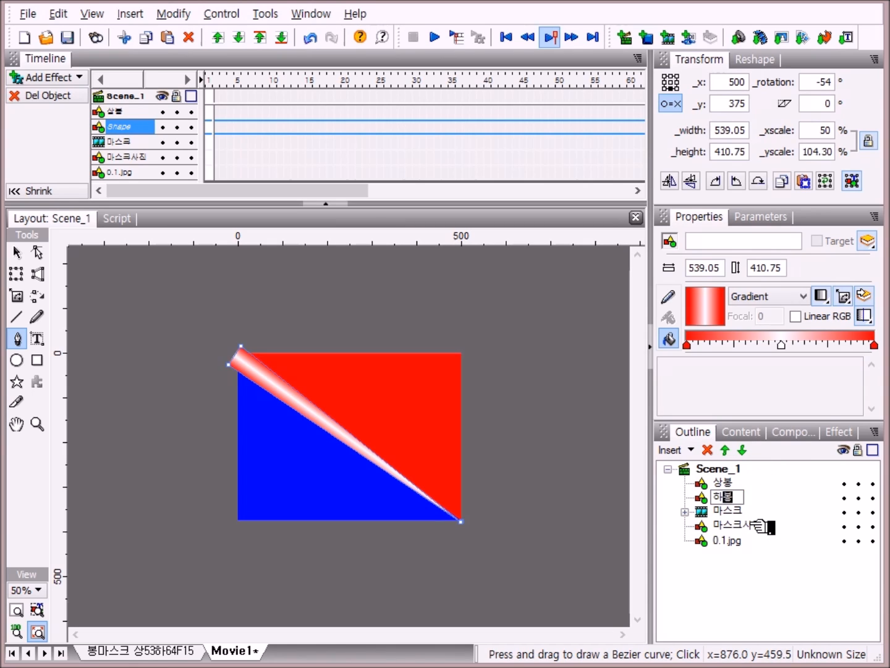
pyautogui.write('봉')
pyautogui.press('Return')
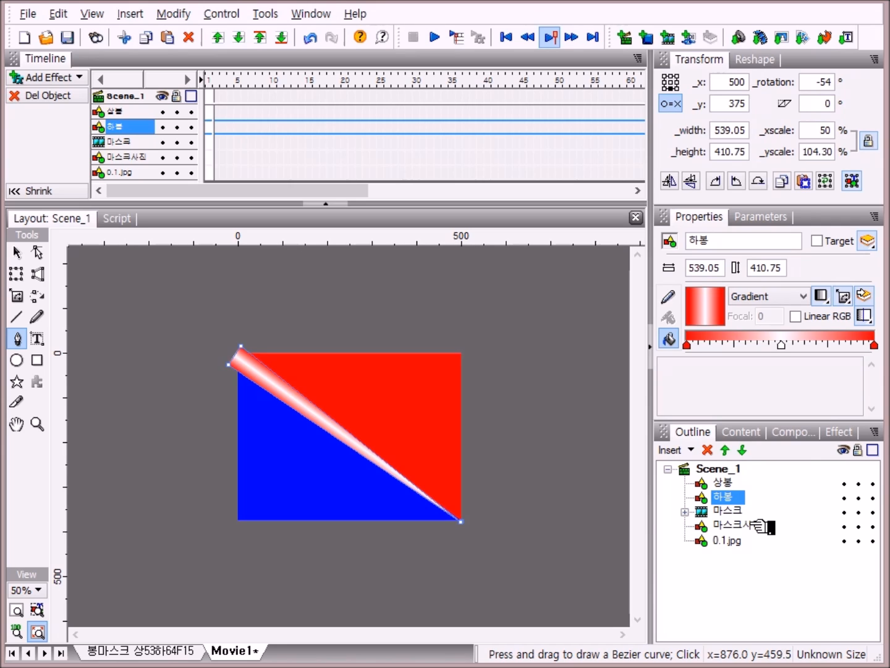
pyautogui.click(730, 483)
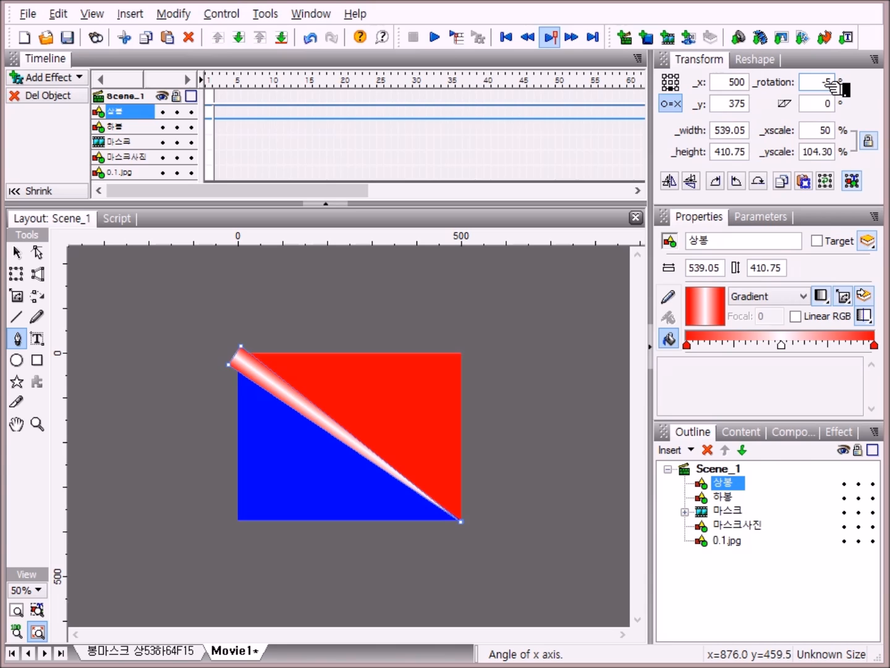
# Step: Set the top triangle's rotation to -53 degrees, comparing it with the second triangle
pyautogui.press('Return')
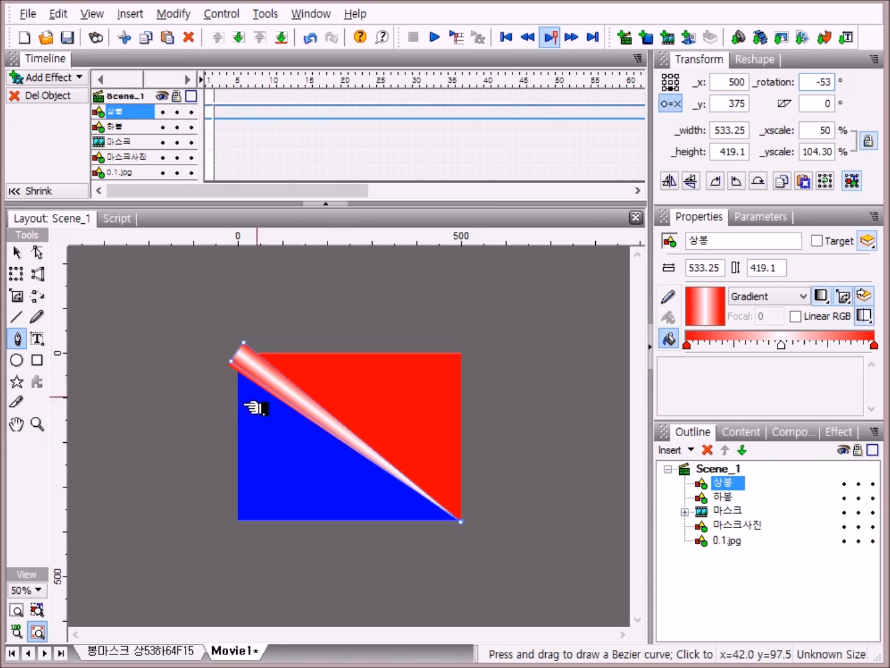
pyautogui.click(725, 498)
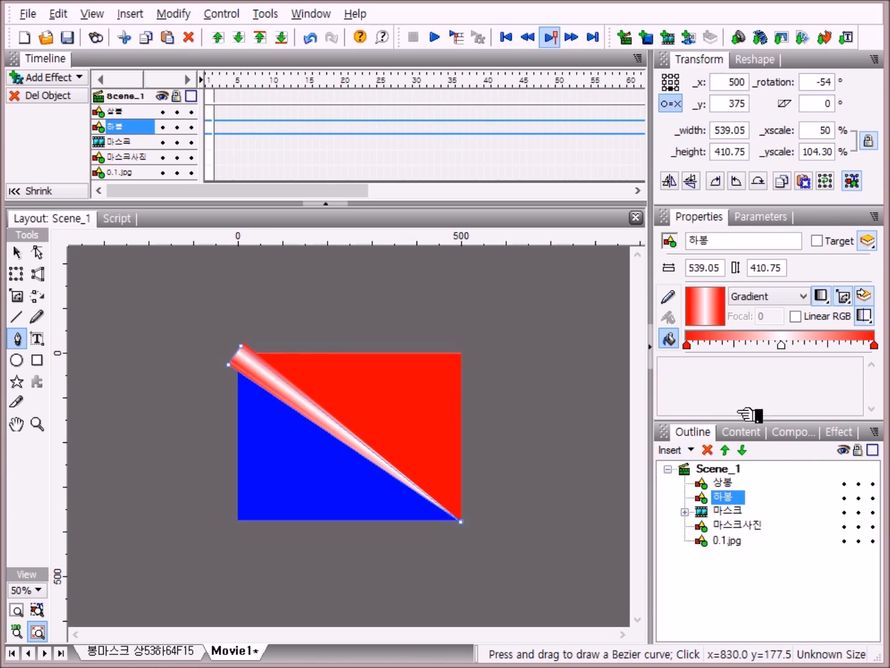
pyautogui.click(725, 482)
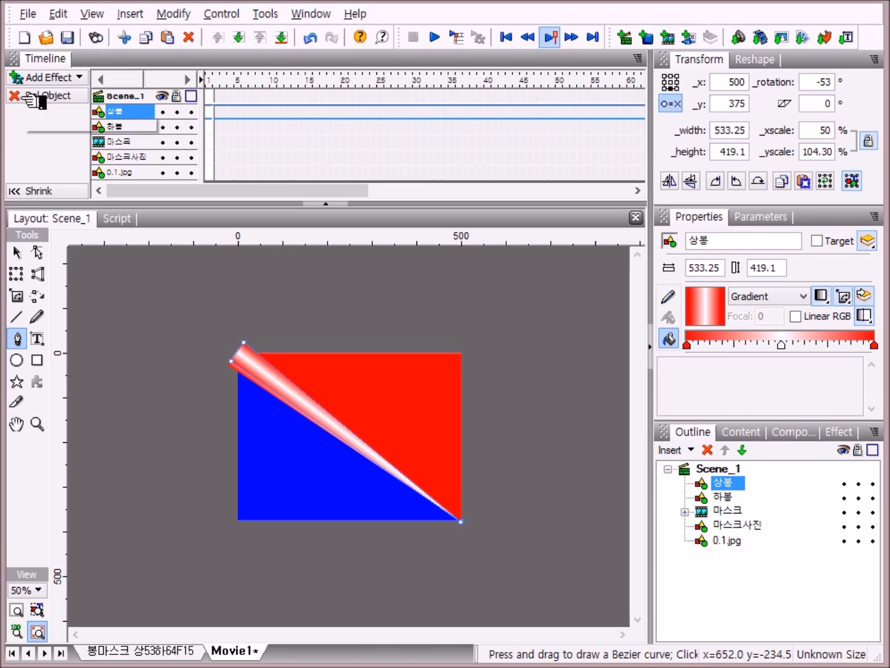
# Step: Add a Place effect for the top triangle at frame 1 of its timeline row
pyautogui.rightClick(212, 113)
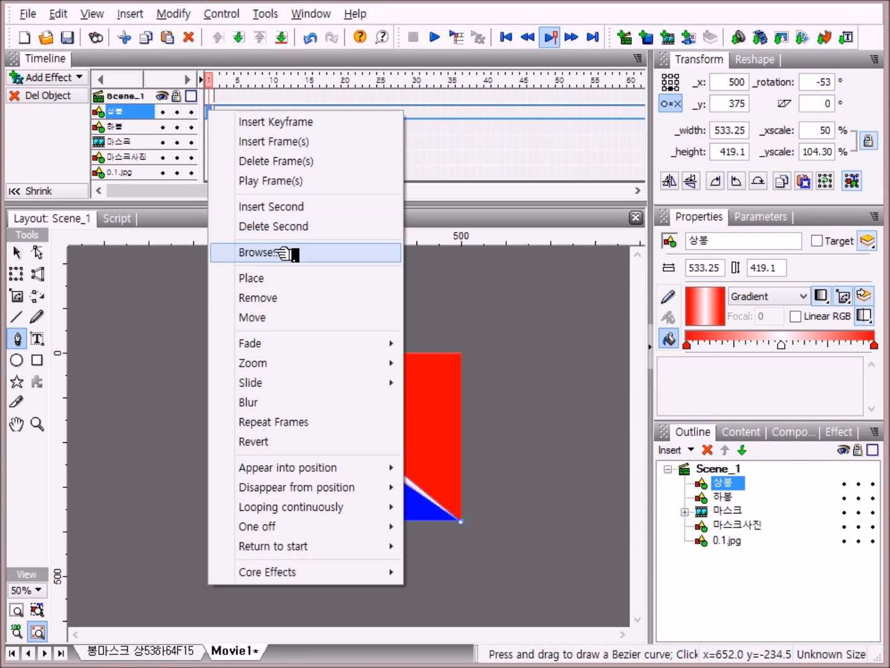
pyautogui.click(281, 280)
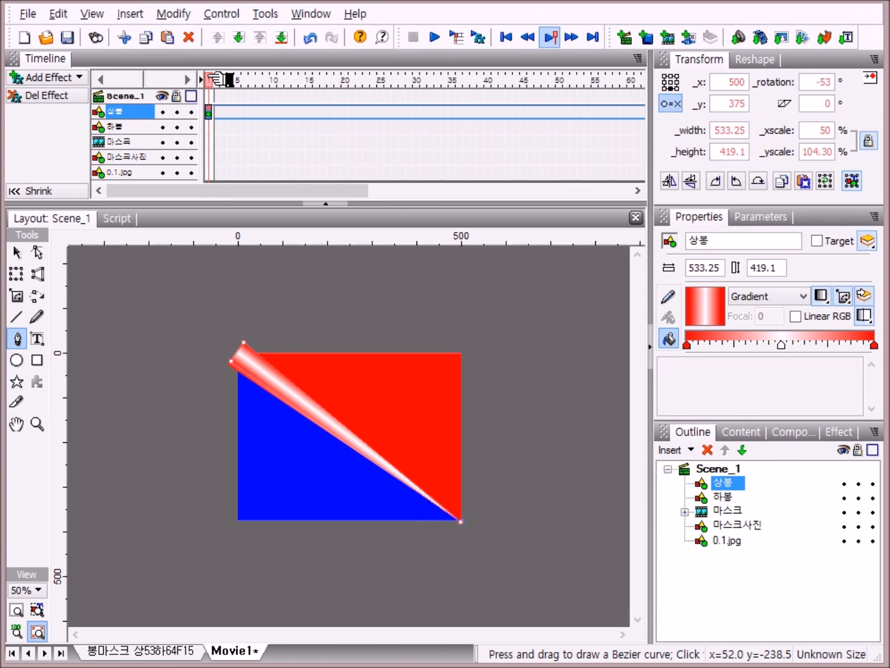
pyautogui.click(553, 37)
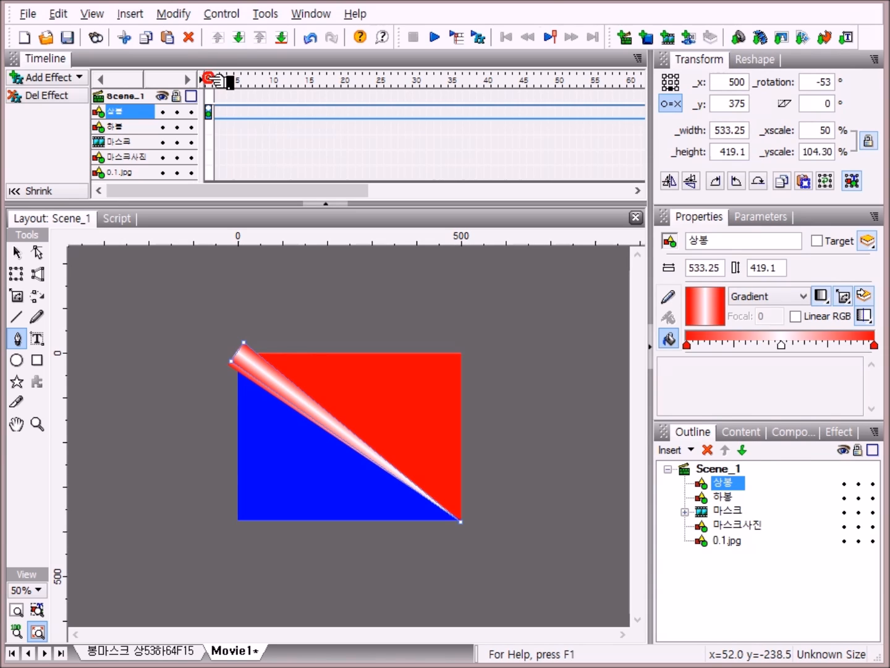
pyautogui.click(215, 78)
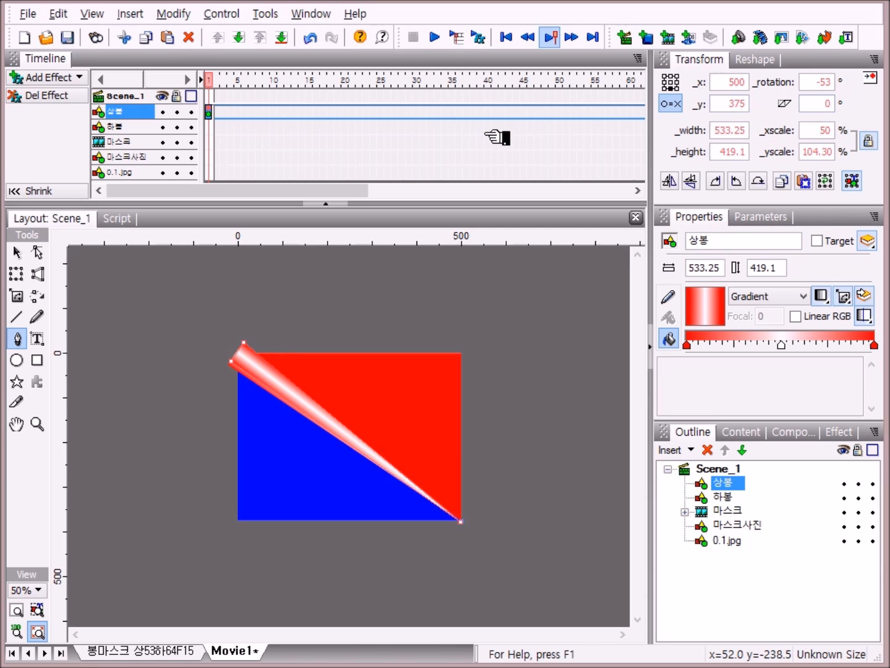
# Step: Add a Move effect to the top triangle from frame 2 to 10, ending at -43 degrees rotation
pyautogui.rightClick(221, 115)
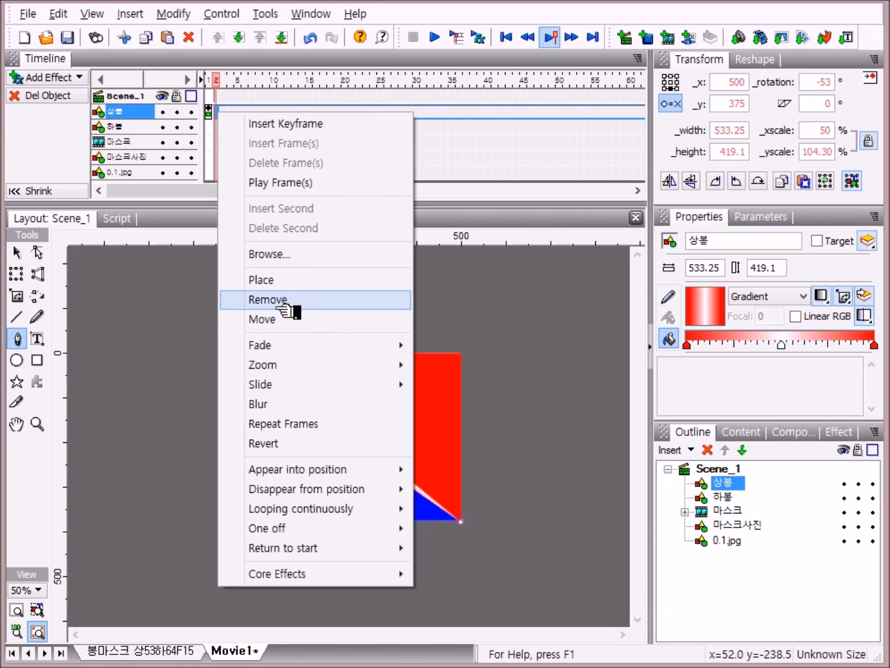
pyautogui.click(284, 319)
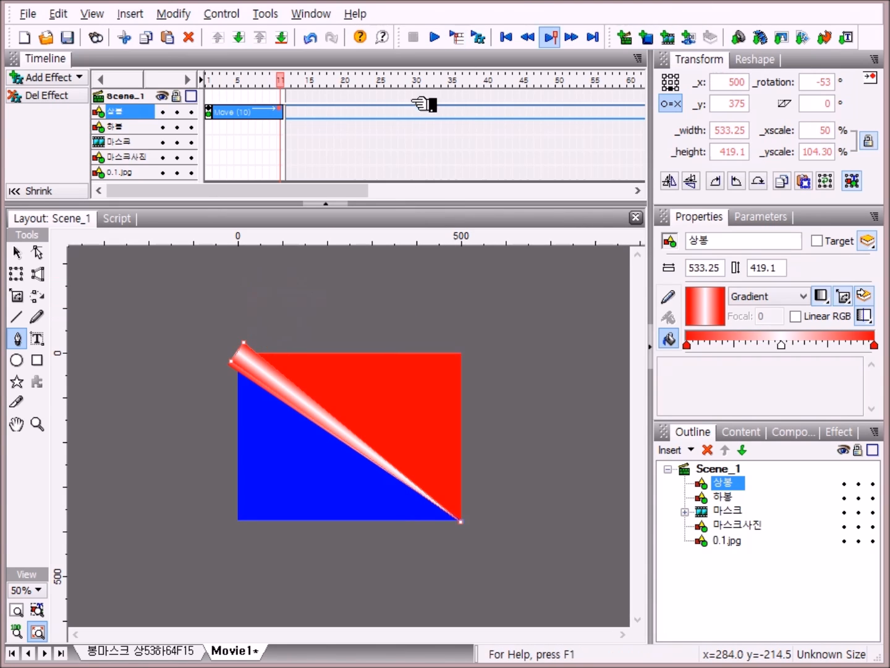
pyautogui.moveTo(272, 118); pyautogui.dragTo(286, 112)
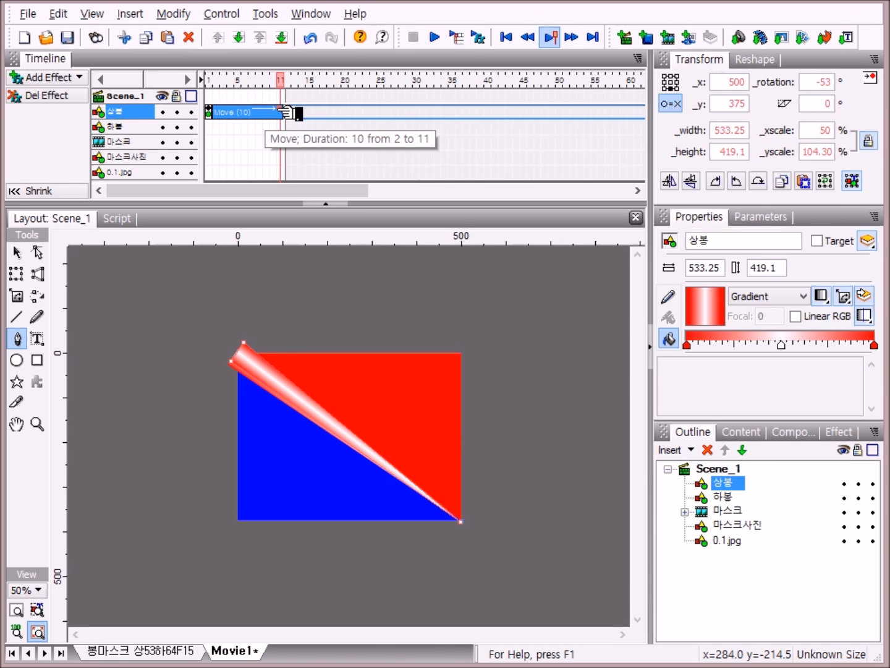
pyautogui.moveTo(287, 112); pyautogui.dragTo(281, 112)
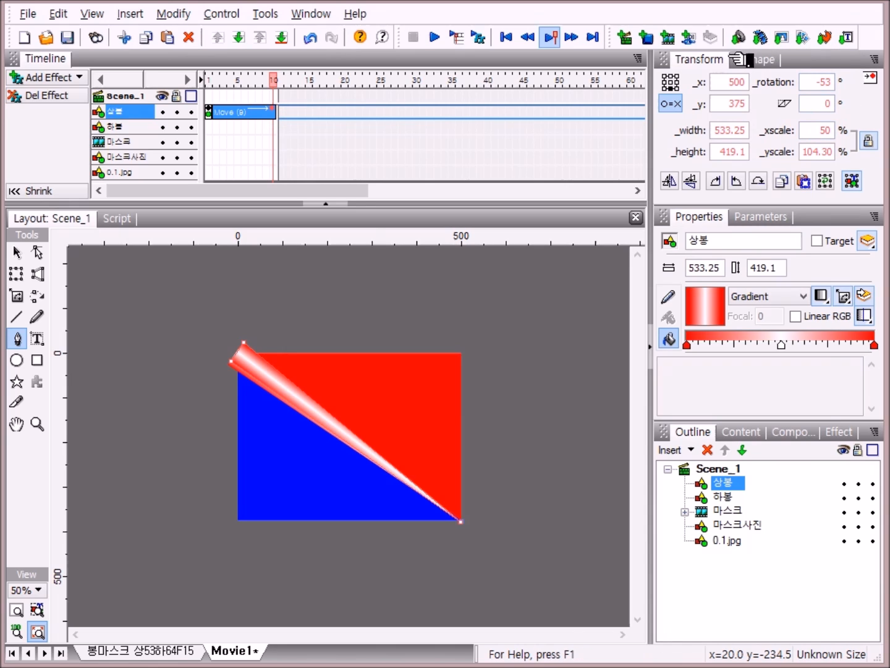
pyautogui.click(830, 85)
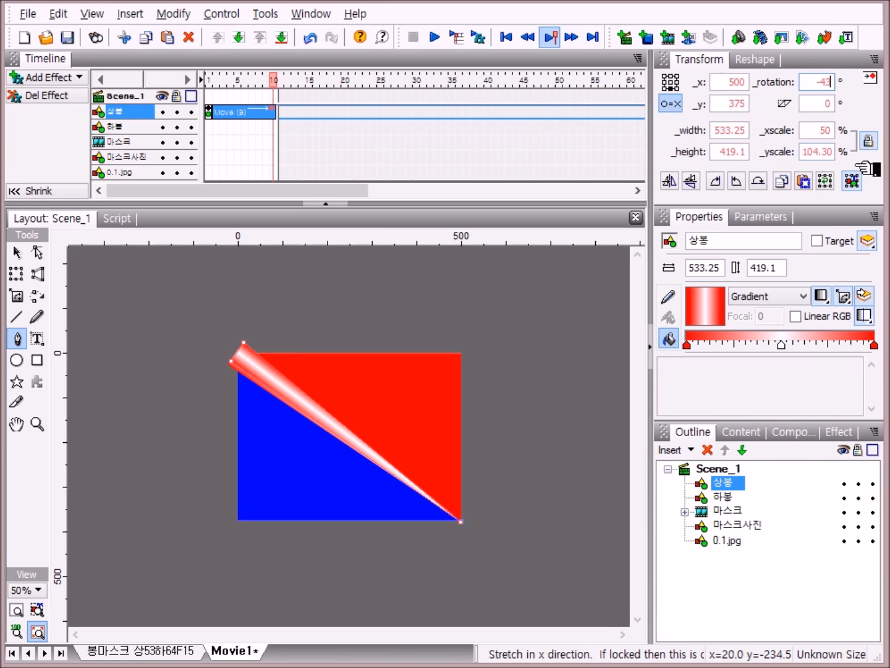
pyautogui.click(805, 592)
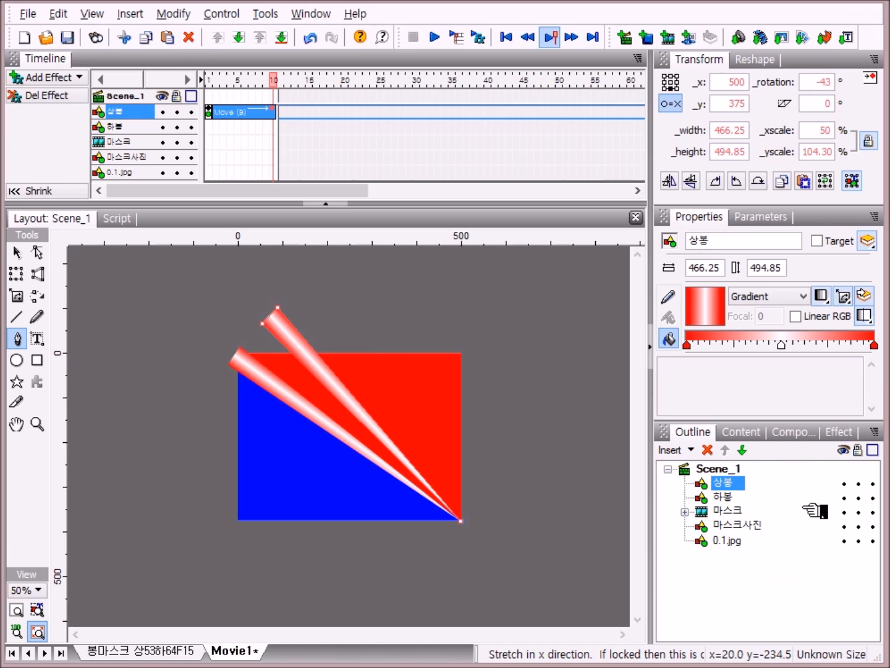
# Step: Add a second Move effect from frame 11 to 20 that rotates the triangle to -53 degrees
pyautogui.click(288, 114)
pyautogui.rightClick(286, 113)
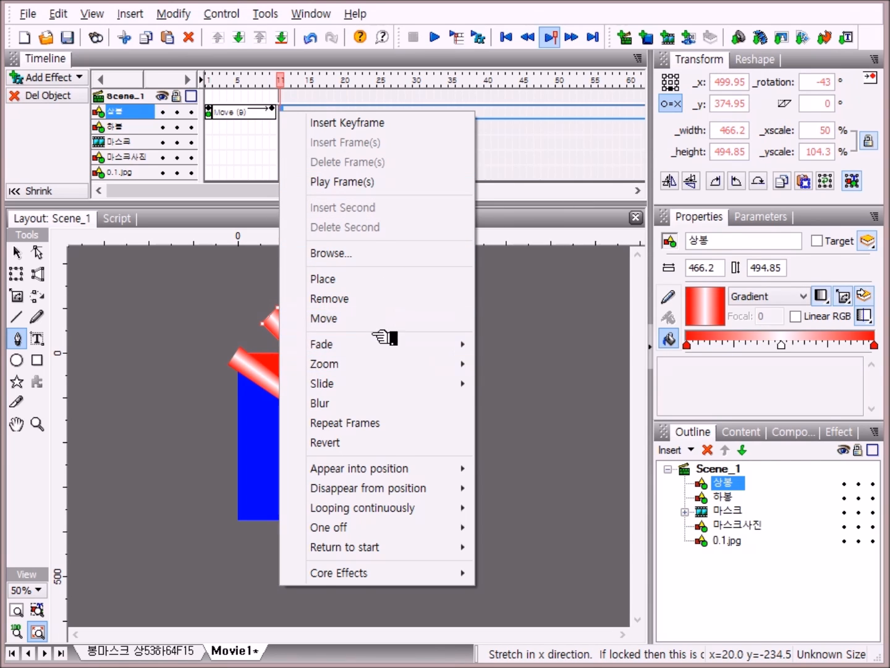
pyautogui.click(347, 316)
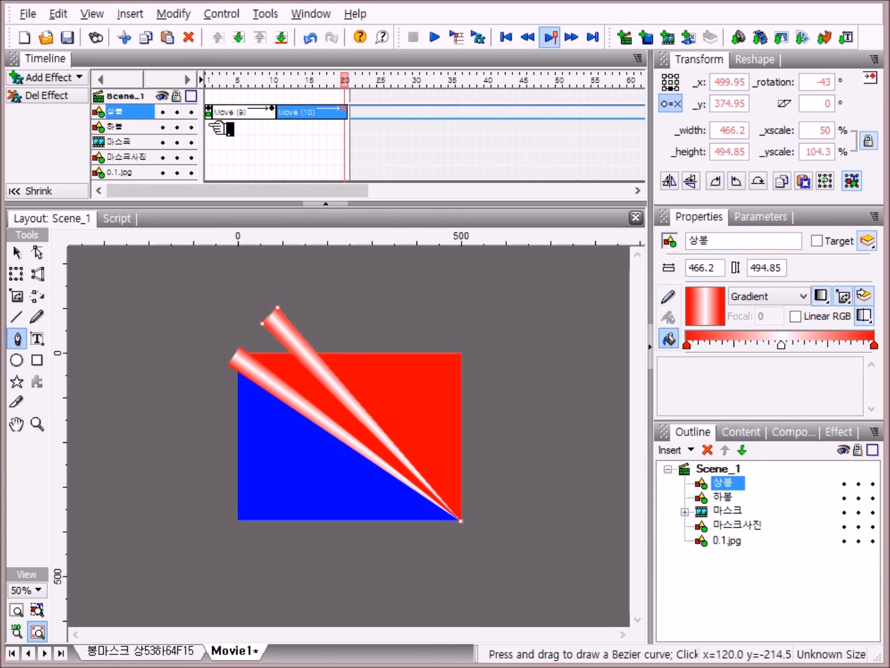
pyautogui.click(831, 83)
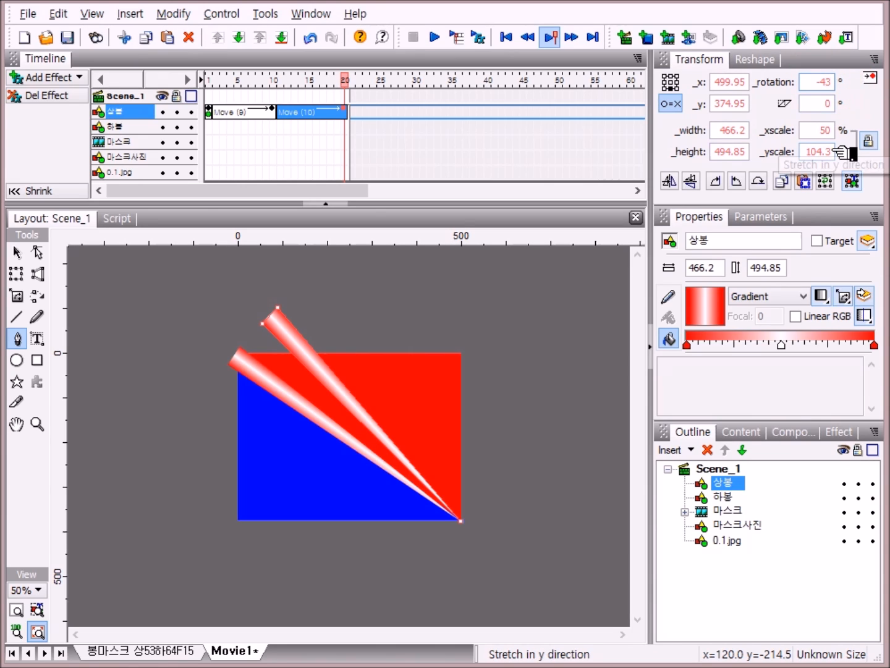
pyautogui.press('BackSpace')
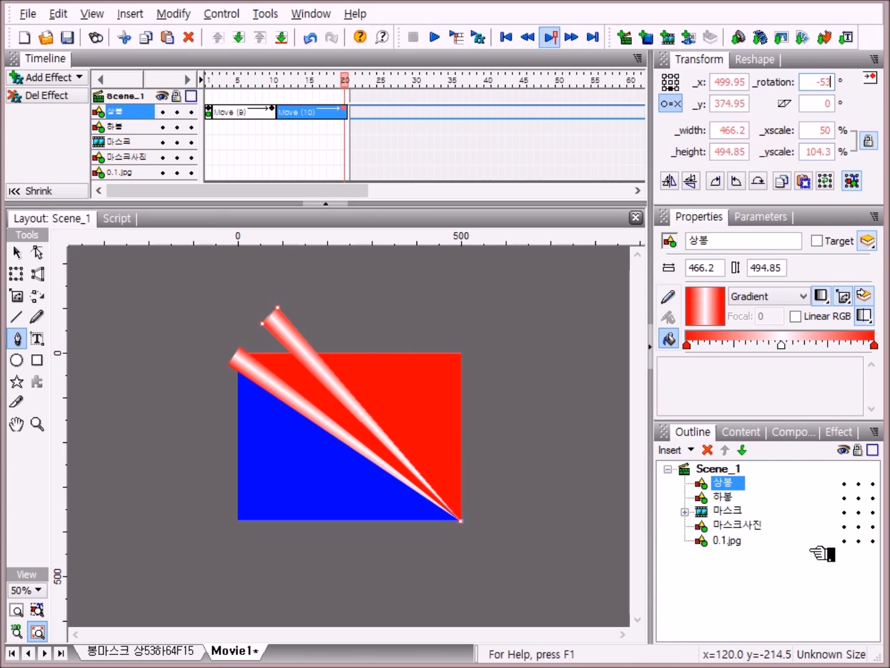
pyautogui.click(799, 598)
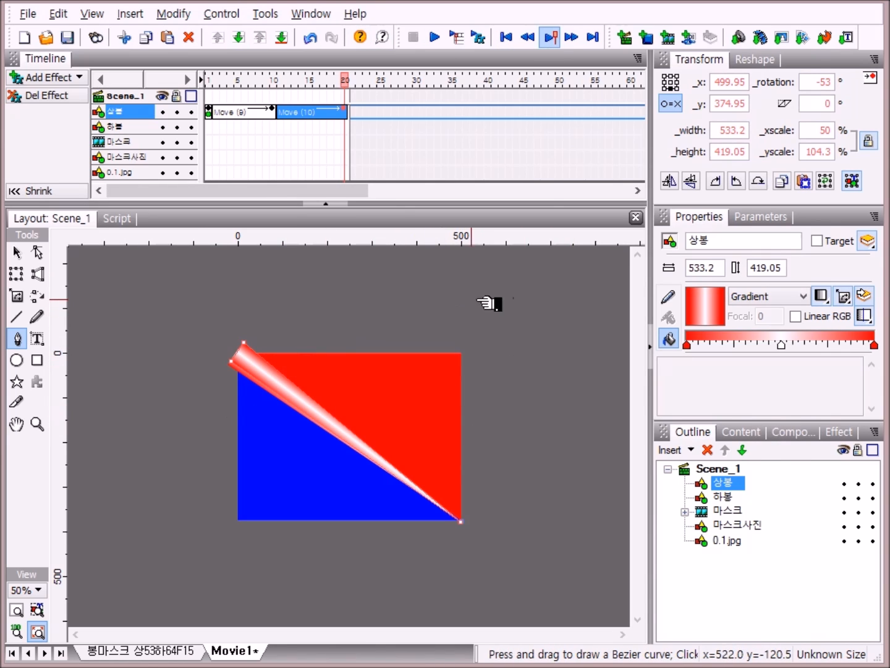
# Step: Add a third Move effect from frame 21 to 40 that rotates the triangle to 0 degrees
pyautogui.rightClick(355, 111)
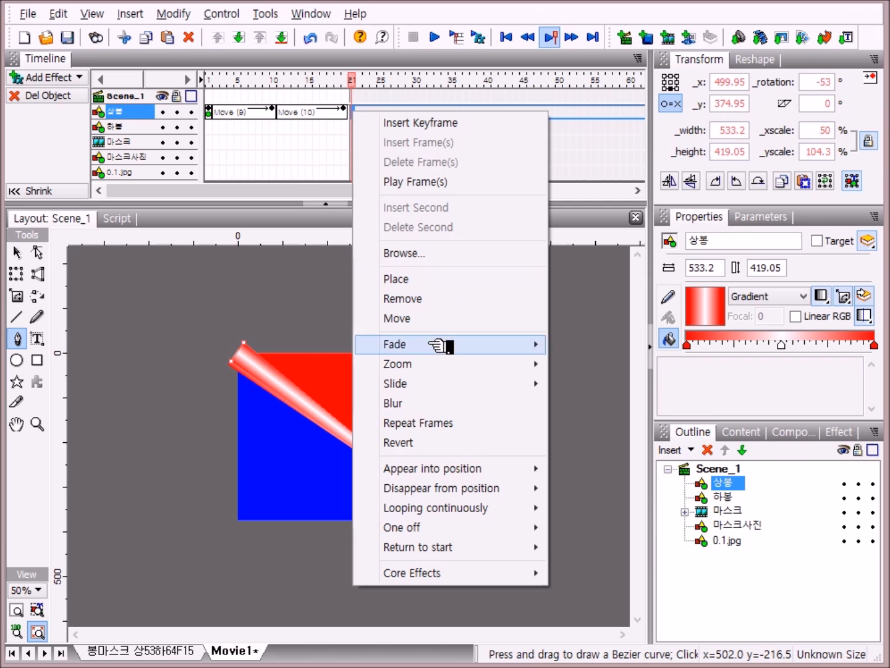
pyautogui.click(420, 318)
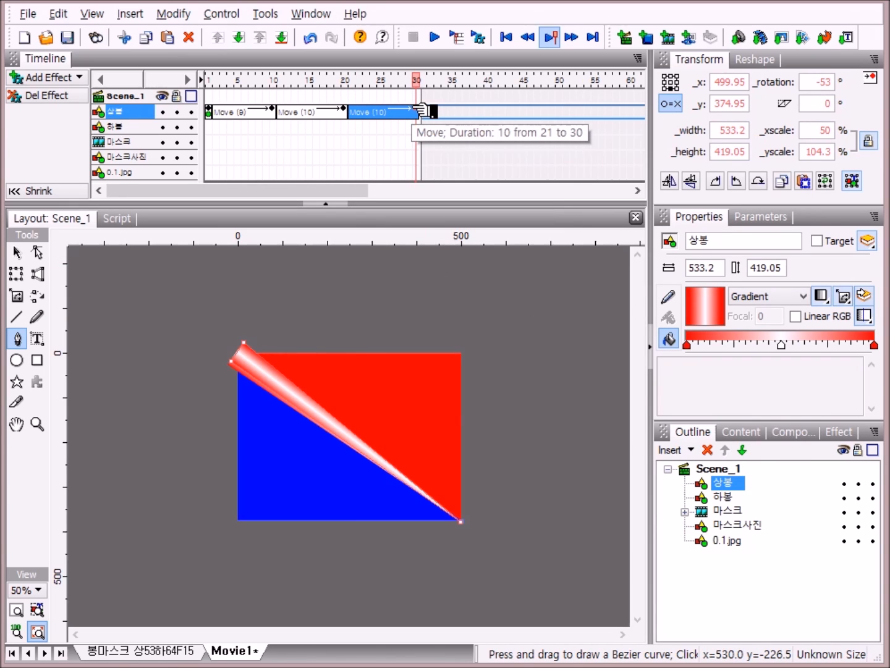
pyautogui.moveTo(422, 110); pyautogui.dragTo(495, 113)
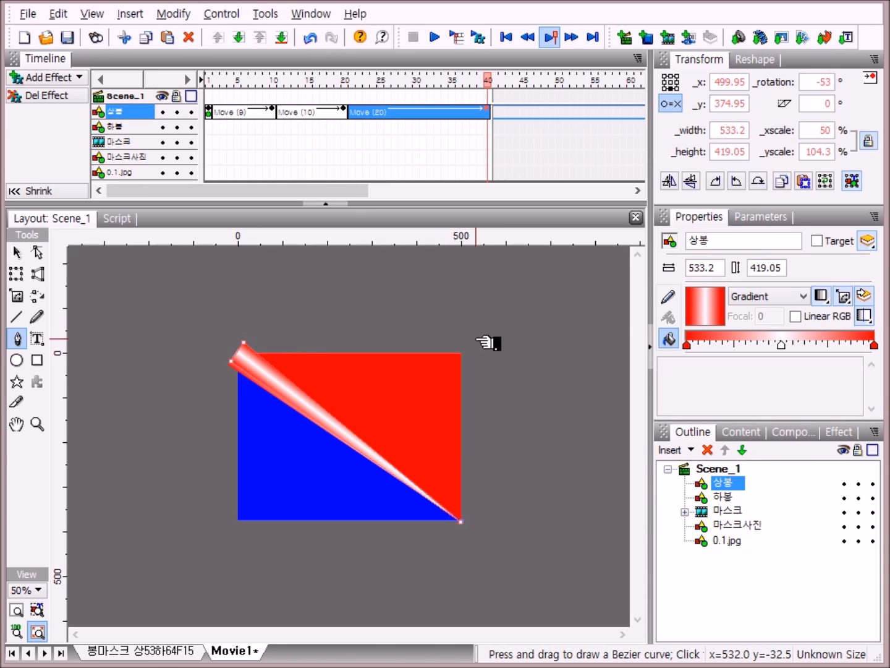
pyautogui.click(835, 83)
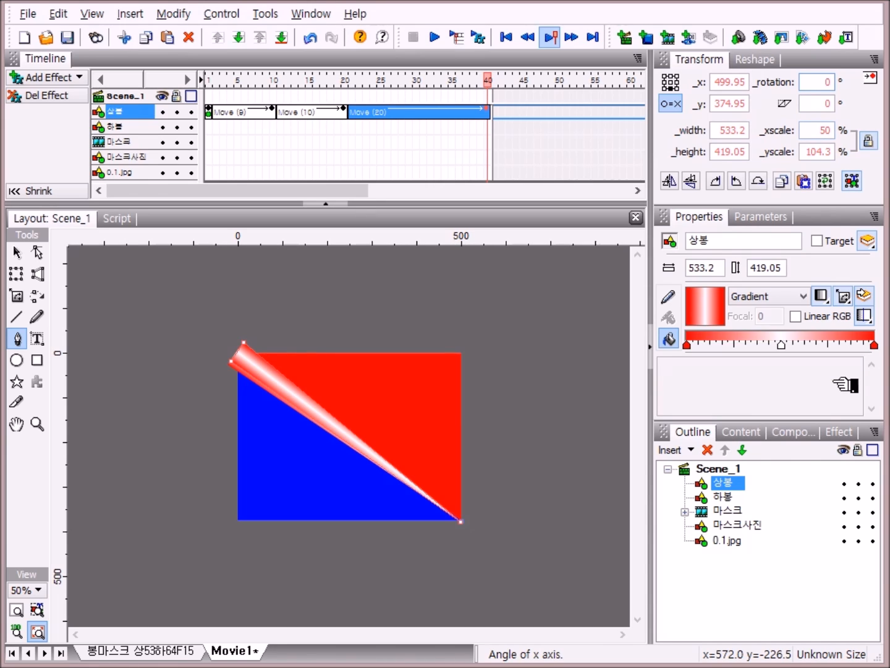
pyautogui.click(732, 574)
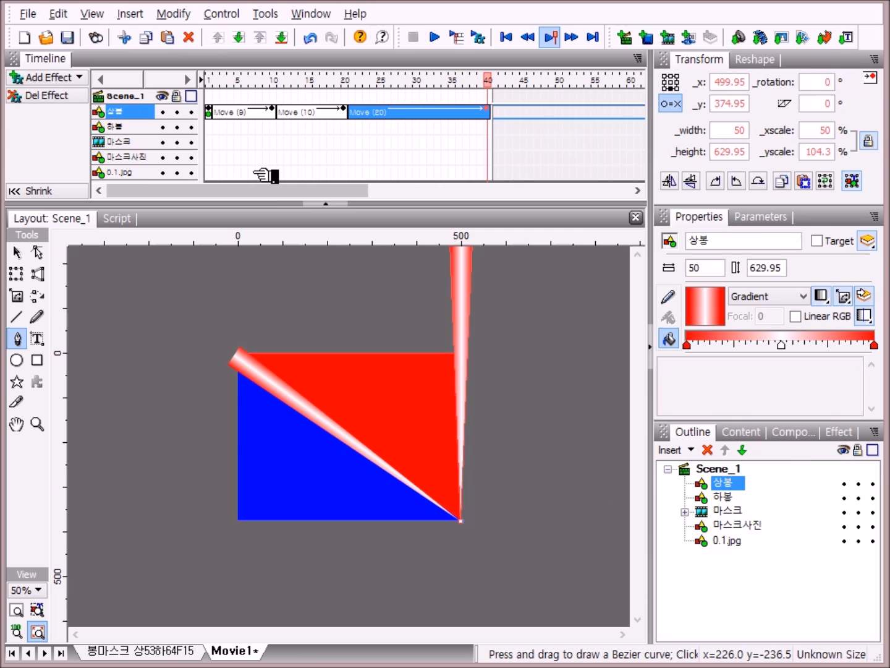
# Step: Add a Move effect from frame 70 to 90 that rotates the triangle back to -53 degrees
pyautogui.moveTo(249, 187); pyautogui.dragTo(357, 203)
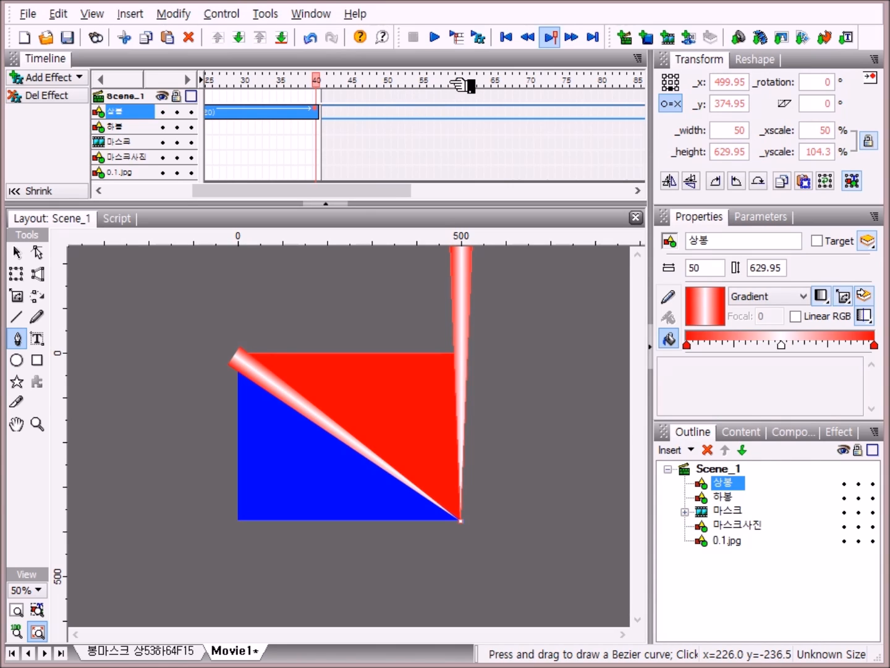
pyautogui.rightClick(534, 115)
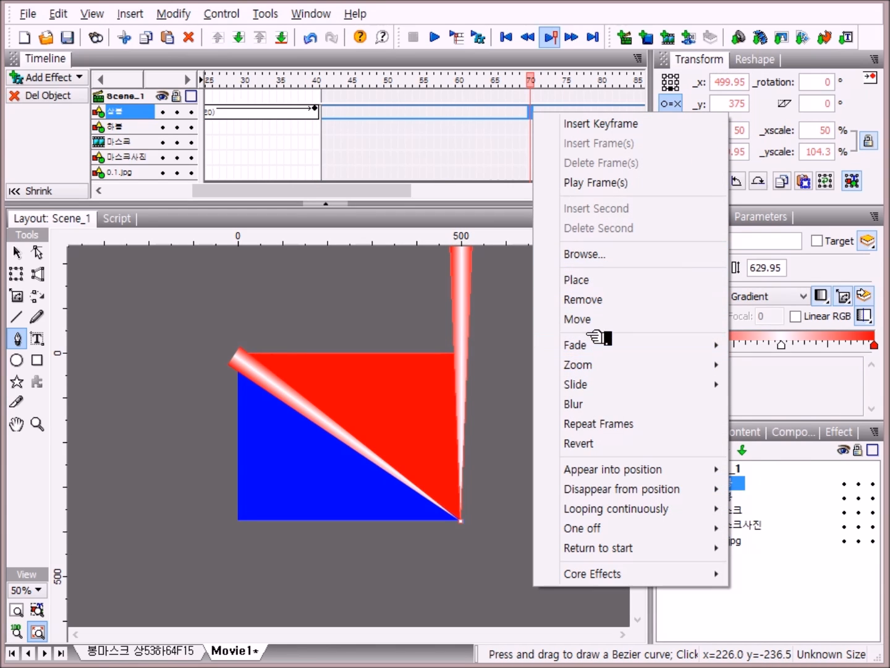
pyautogui.click(579, 319)
pyautogui.moveTo(408, 194); pyautogui.dragTo(527, 177)
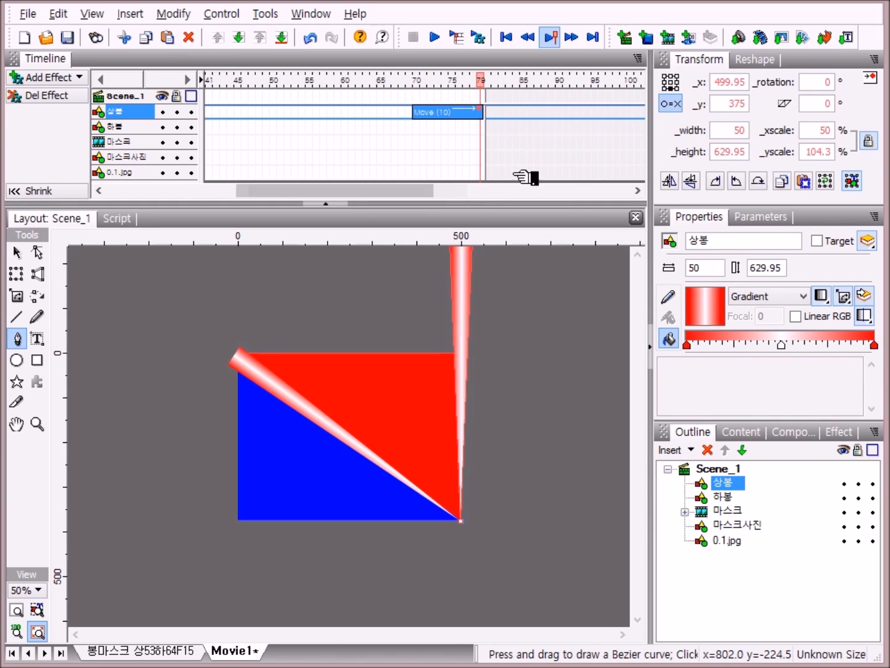
pyautogui.click(481, 107)
pyautogui.moveTo(481, 109); pyautogui.dragTo(569, 115)
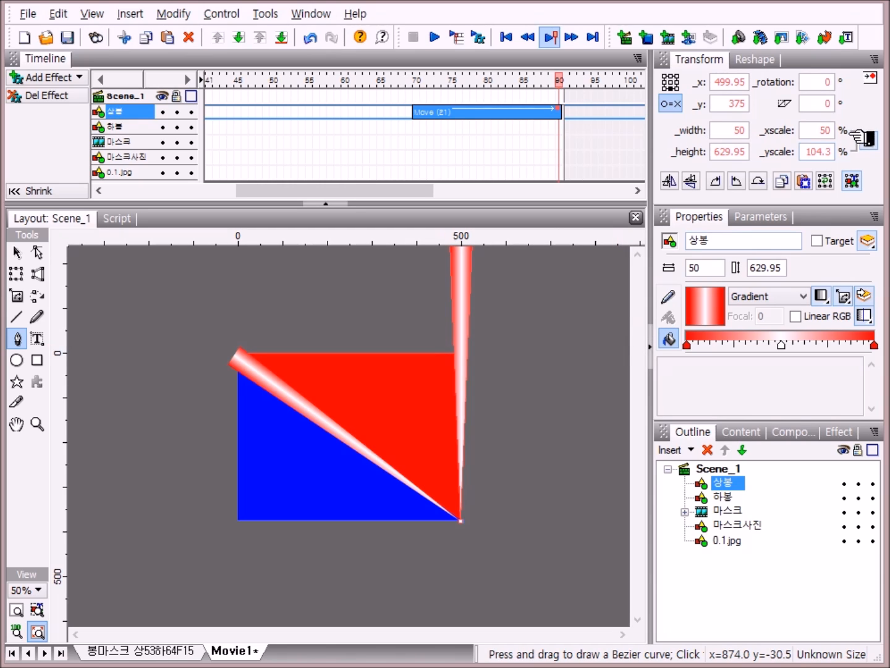
pyautogui.click(835, 83)
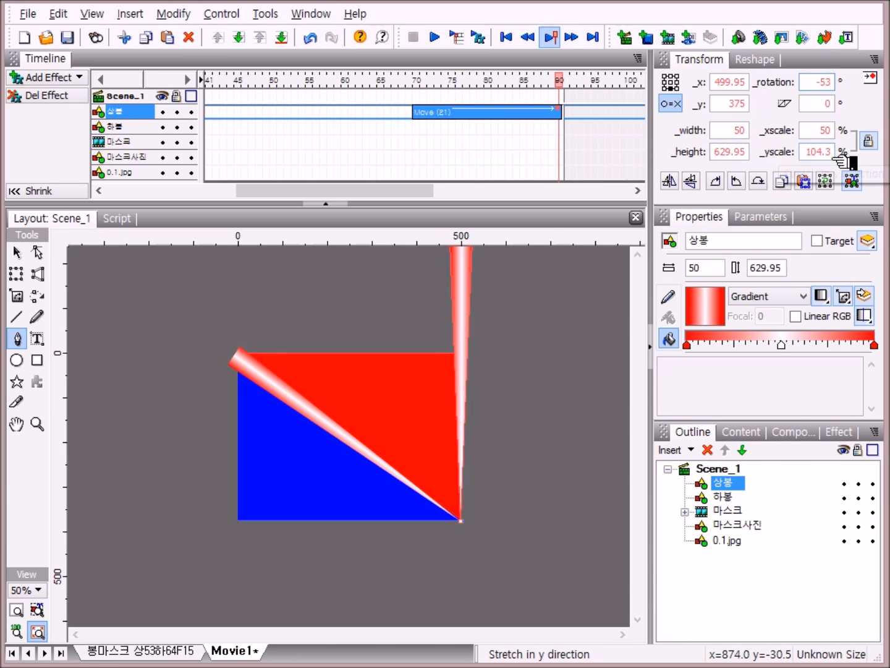
pyautogui.press('Return')
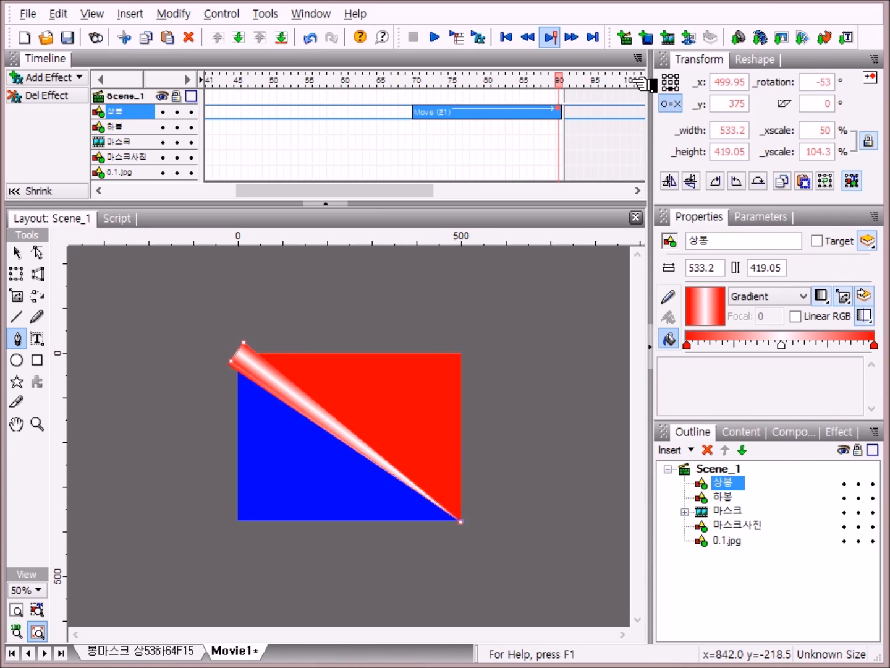
# Step: Add a Place effect for the top triangle at frame 100
pyautogui.rightClick(638, 114)
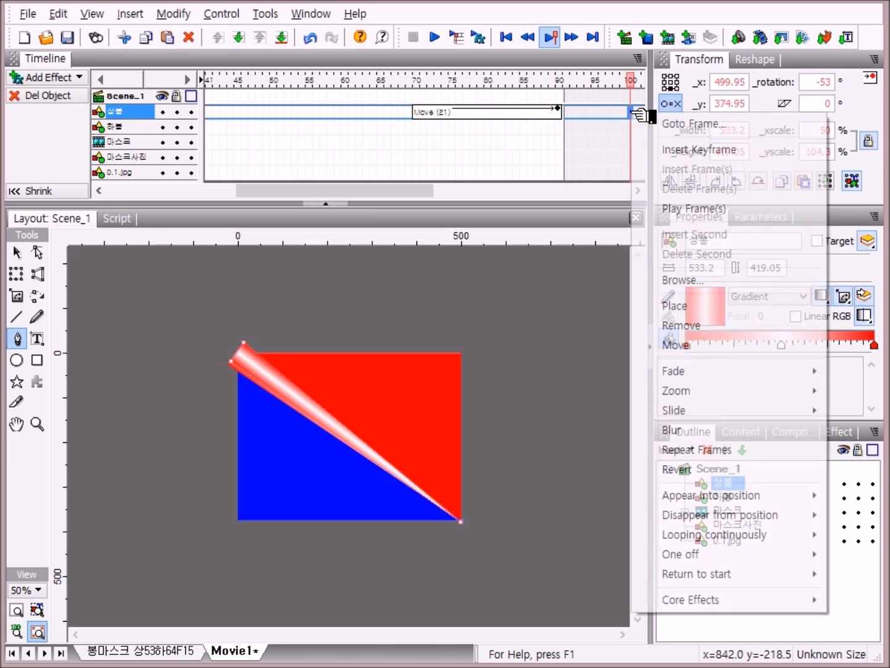
pyautogui.click(678, 307)
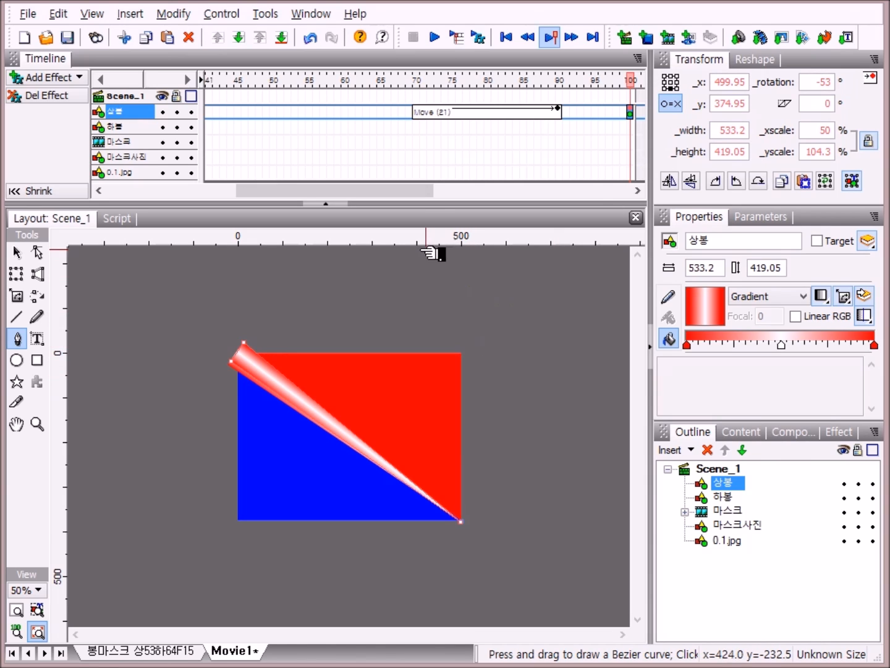
pyautogui.moveTo(433, 193); pyautogui.dragTo(265, 206)
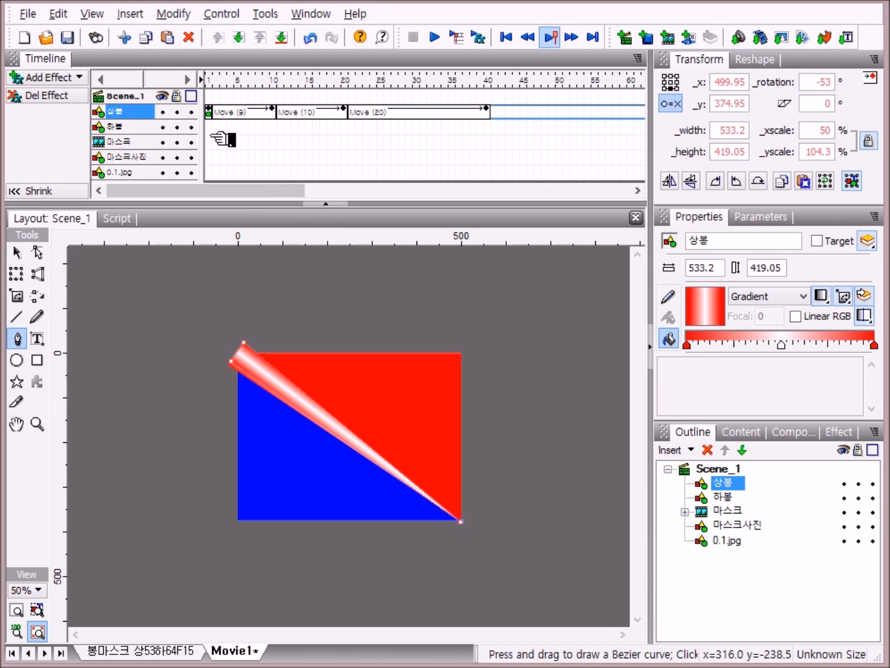
# Step: Add a Place effect at frame 1 for the second triangle 하봉
pyautogui.click(141, 131)
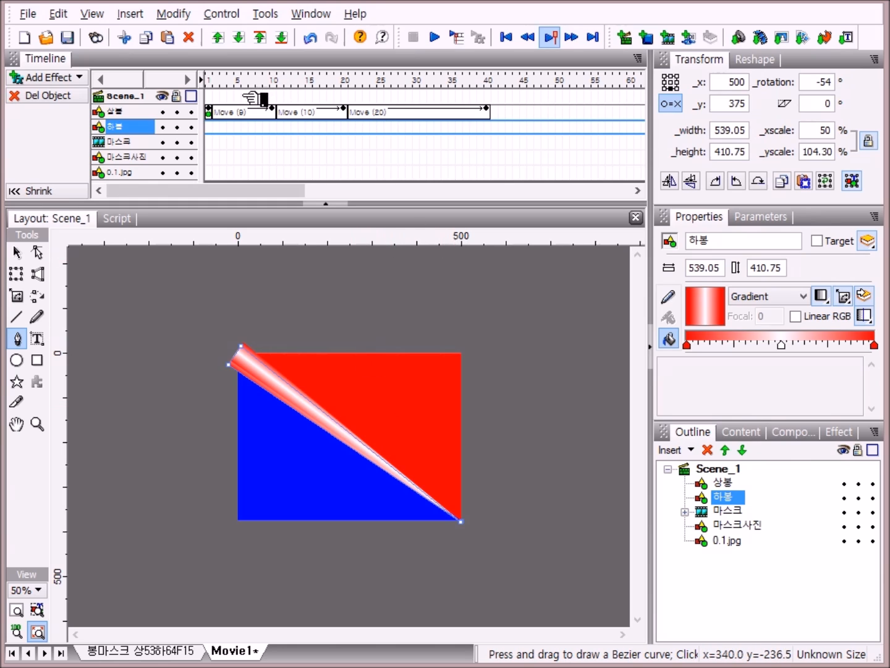
pyautogui.rightClick(214, 127)
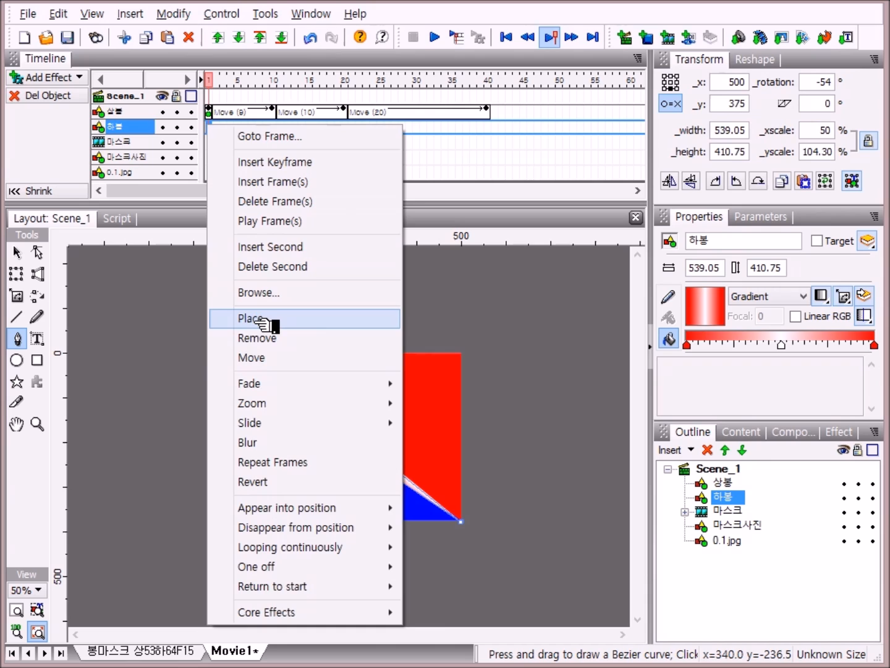
pyautogui.click(259, 320)
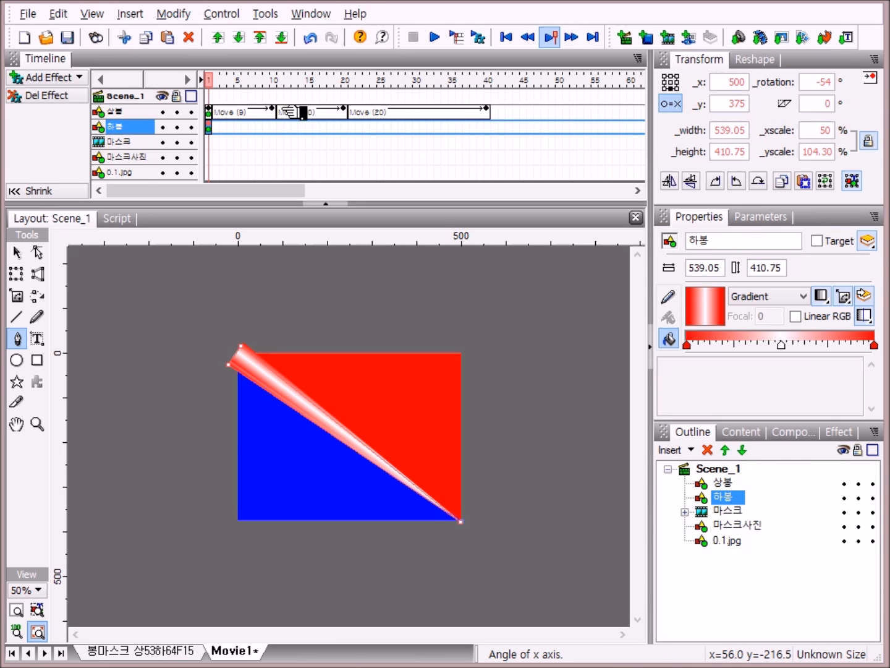
# Step: Add a Move effect from frame 2 to 10 on the second triangle 하봉 that rotates it to -64 degrees
pyautogui.rightClick(217, 127)
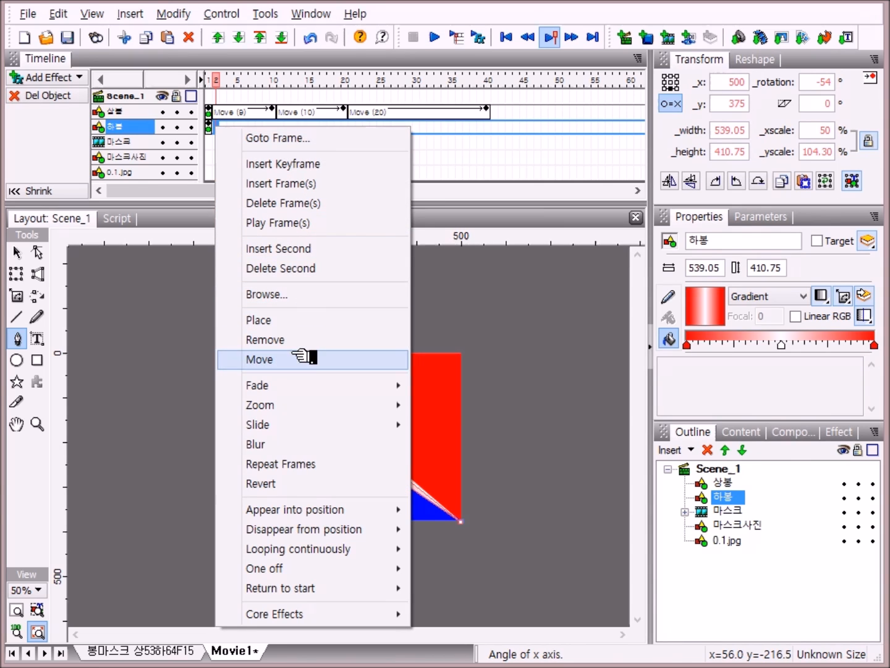
pyautogui.click(293, 360)
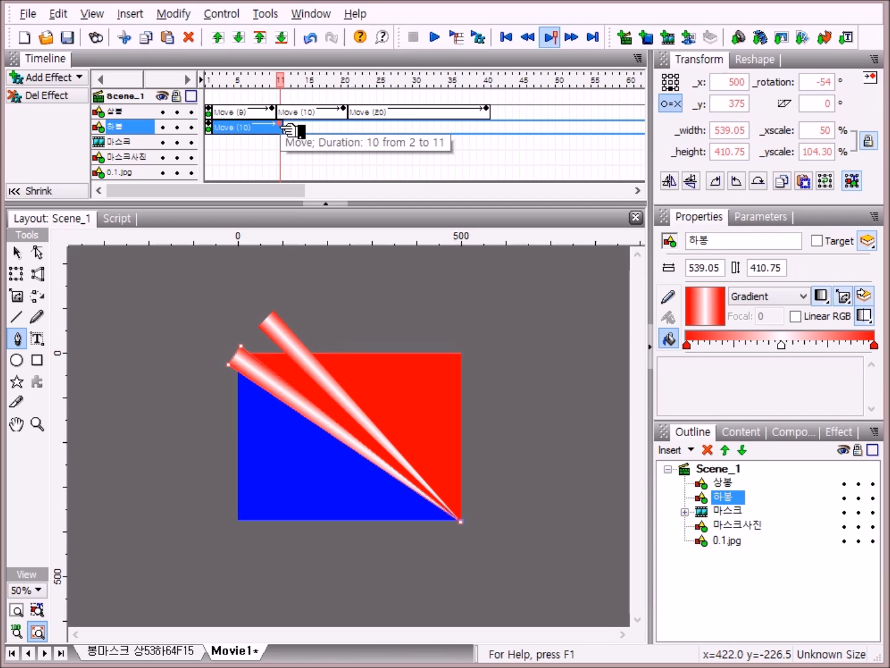
pyautogui.moveTo(286, 126); pyautogui.dragTo(278, 135)
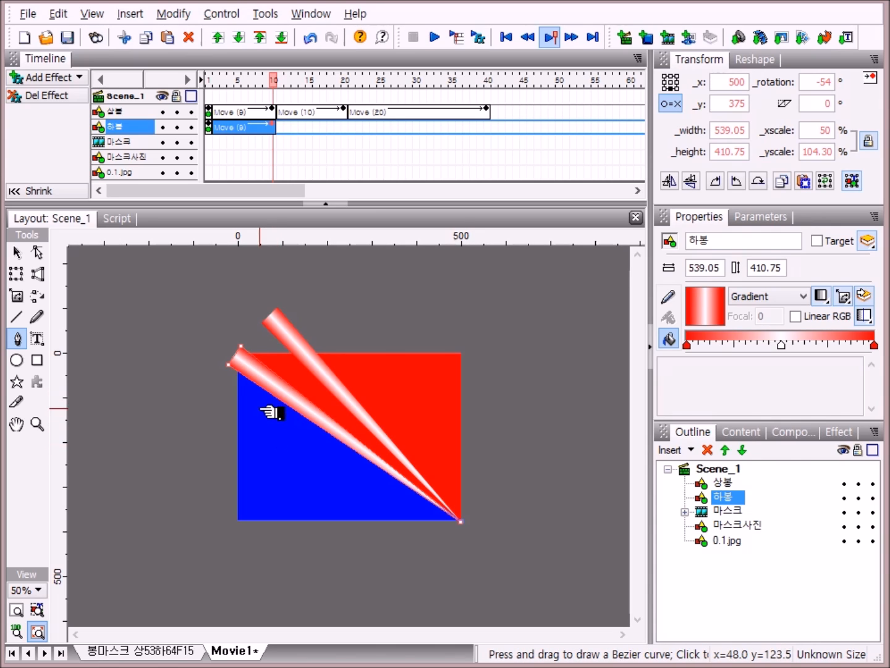
pyautogui.click(832, 82)
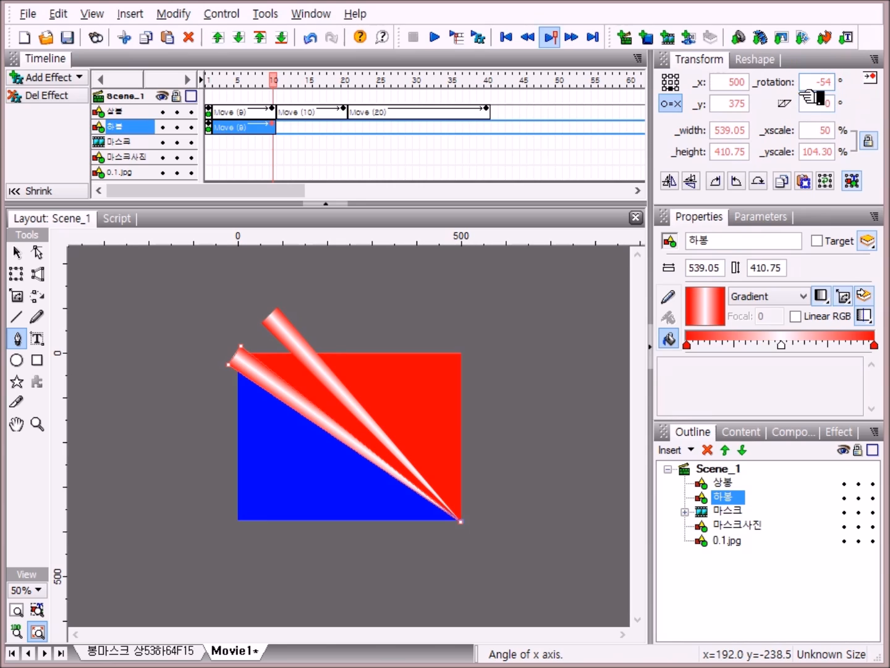
pyautogui.press('BackSpace')
pyautogui.write('6')
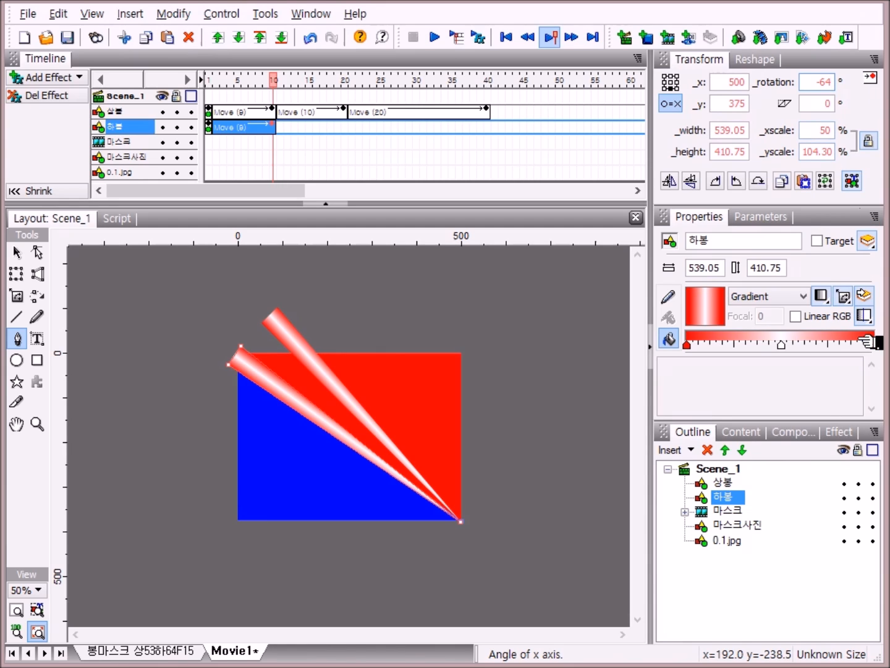
pyautogui.click(815, 582)
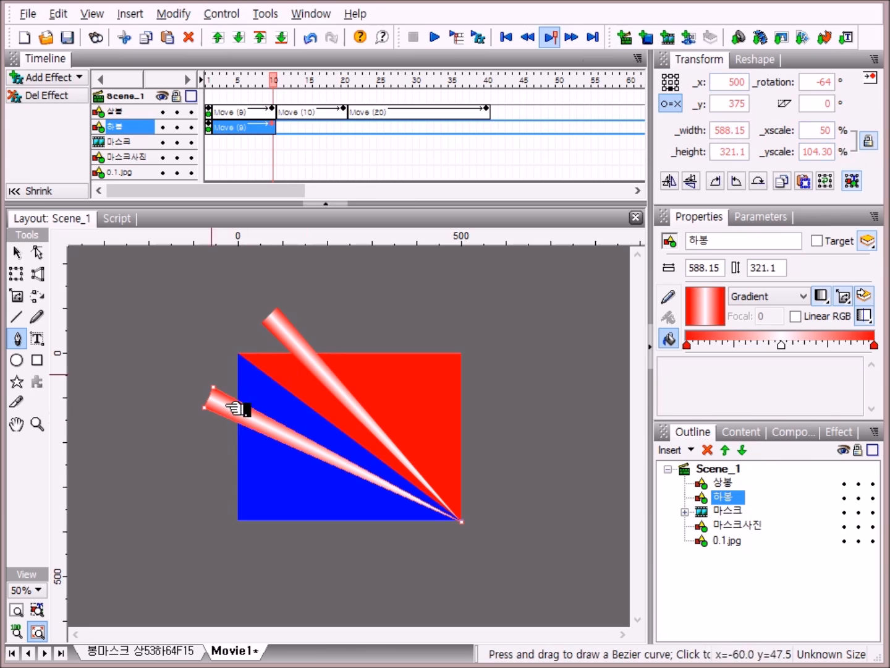
# Step: Add a Move effect from frame 11 to 20 that rotates the second triangle back to -54 degrees
pyautogui.click(282, 128)
pyautogui.rightClick(283, 128)
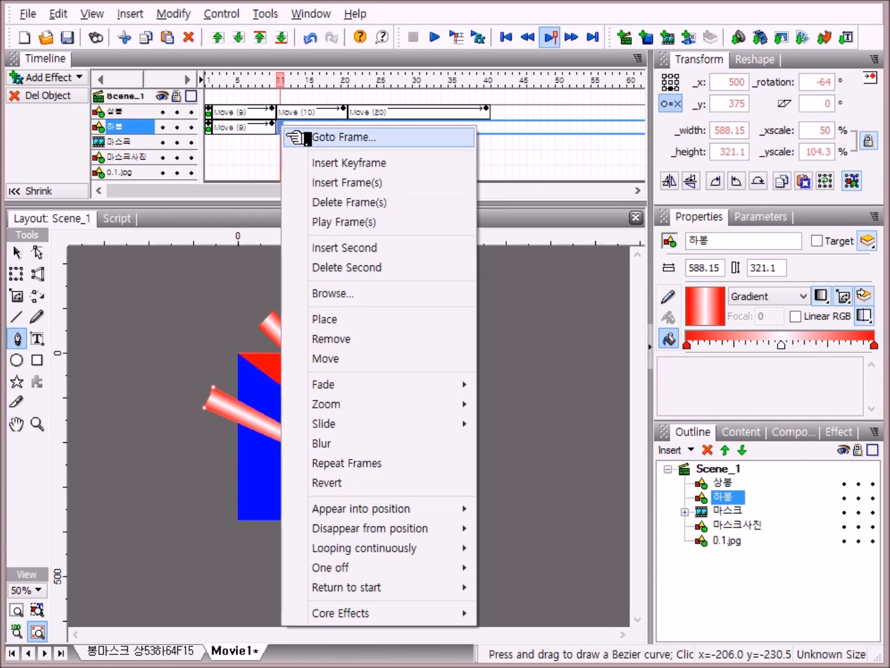
pyautogui.click(353, 359)
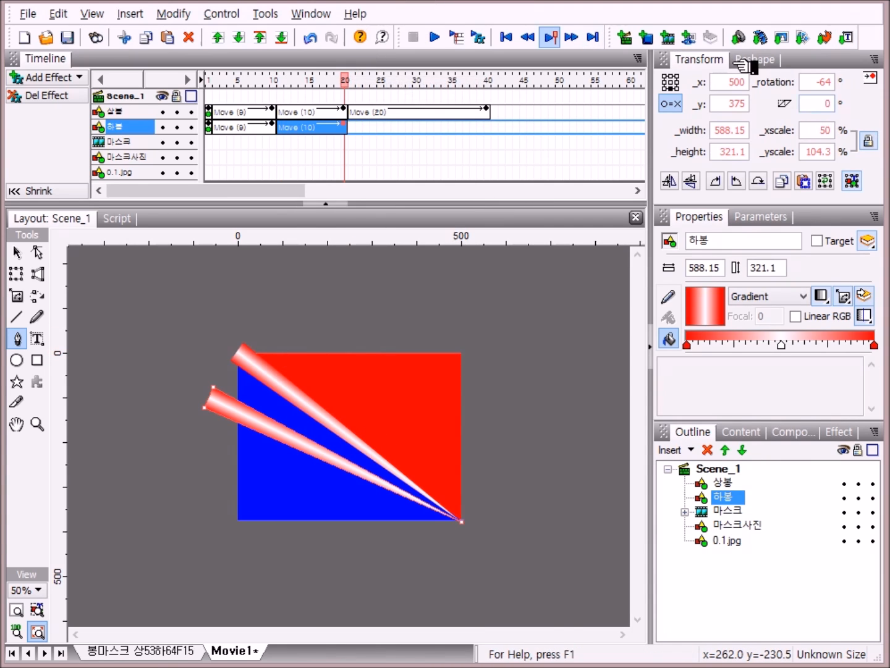
pyautogui.click(833, 79)
pyautogui.press('BackSpace')
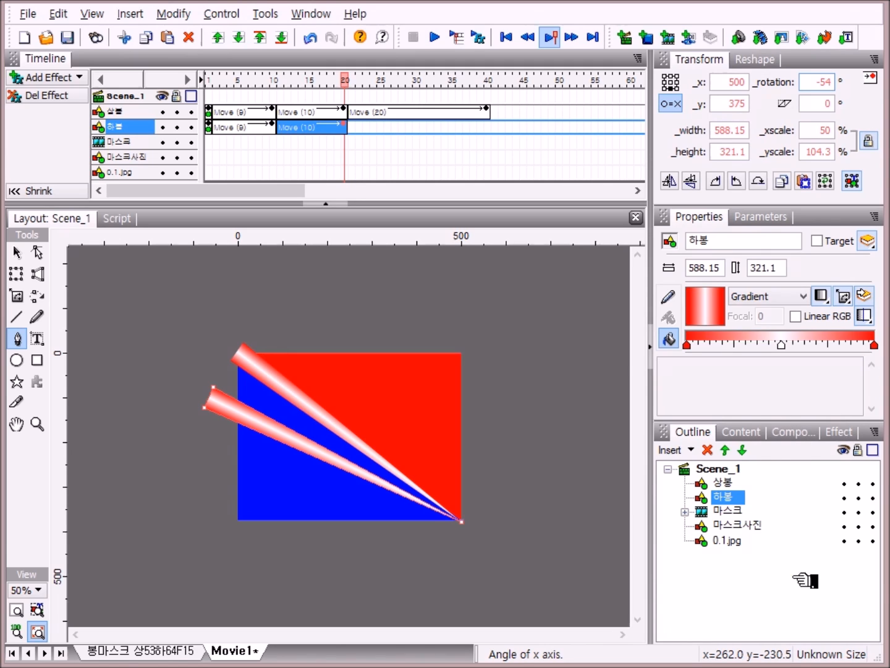
pyautogui.press('Return')
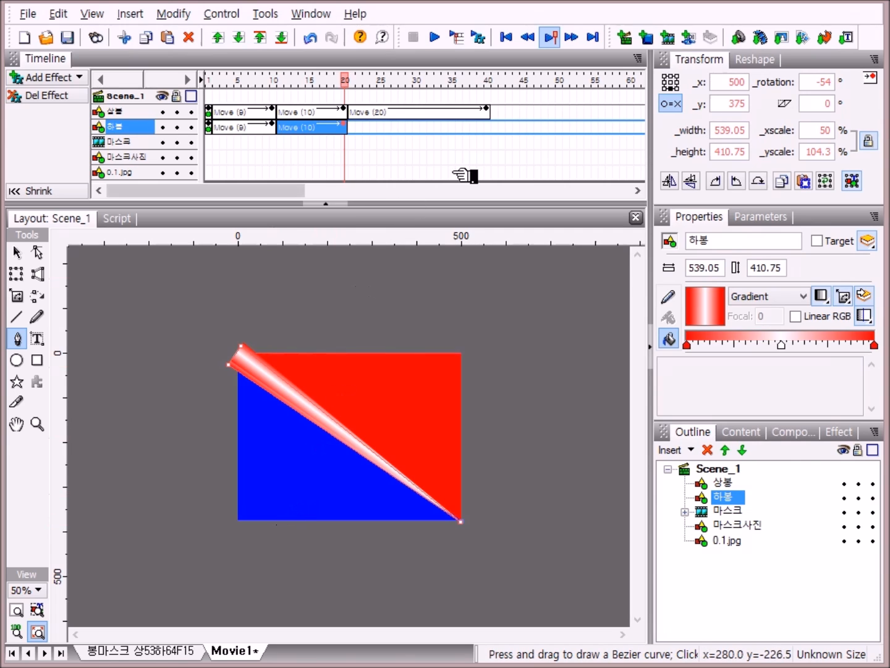
# Step: Add a Move effect from frame 21 to 40 that rotates the second triangle to -90 degrees
pyautogui.rightClick(352, 127)
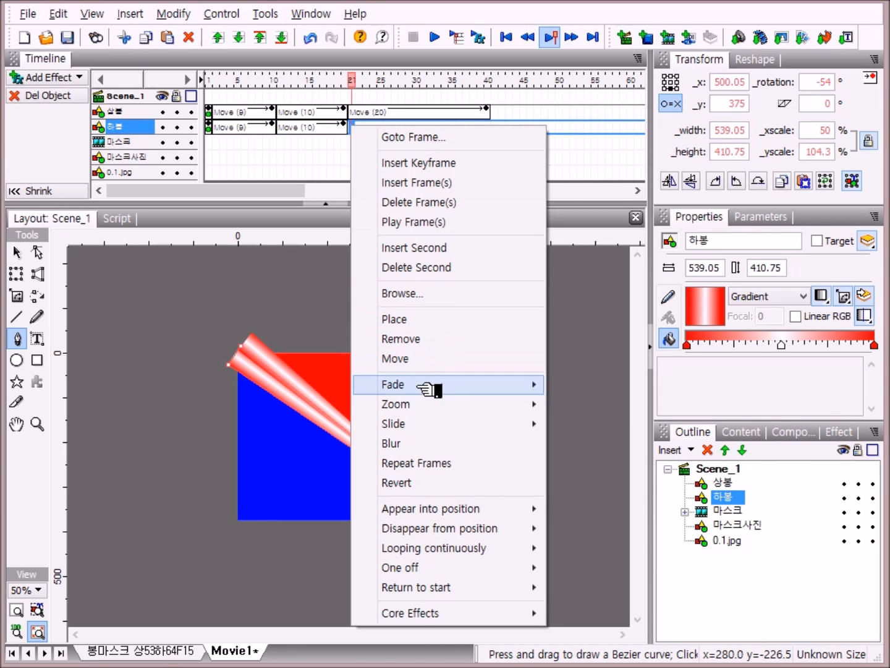
pyautogui.click(422, 360)
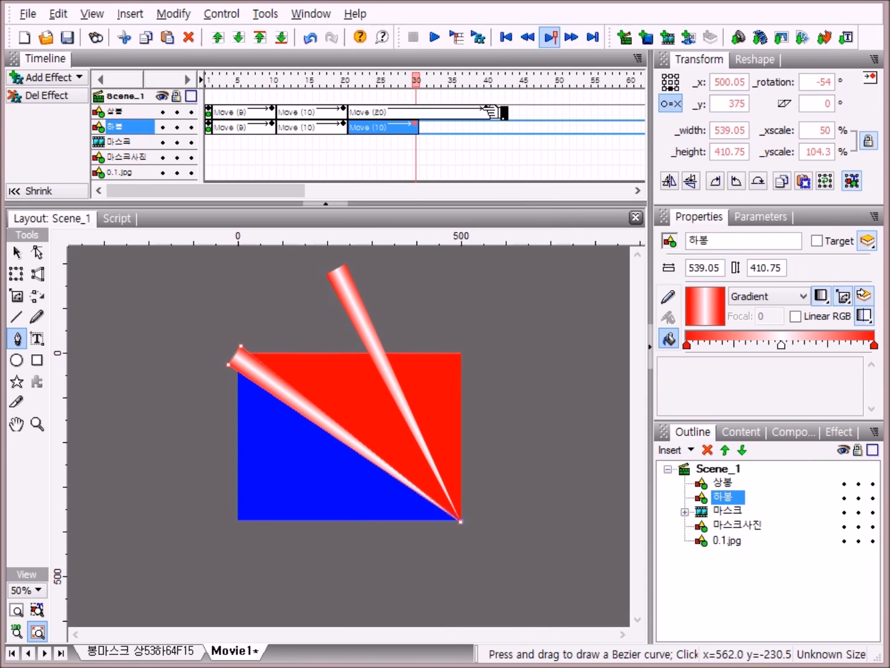
pyautogui.click(415, 122)
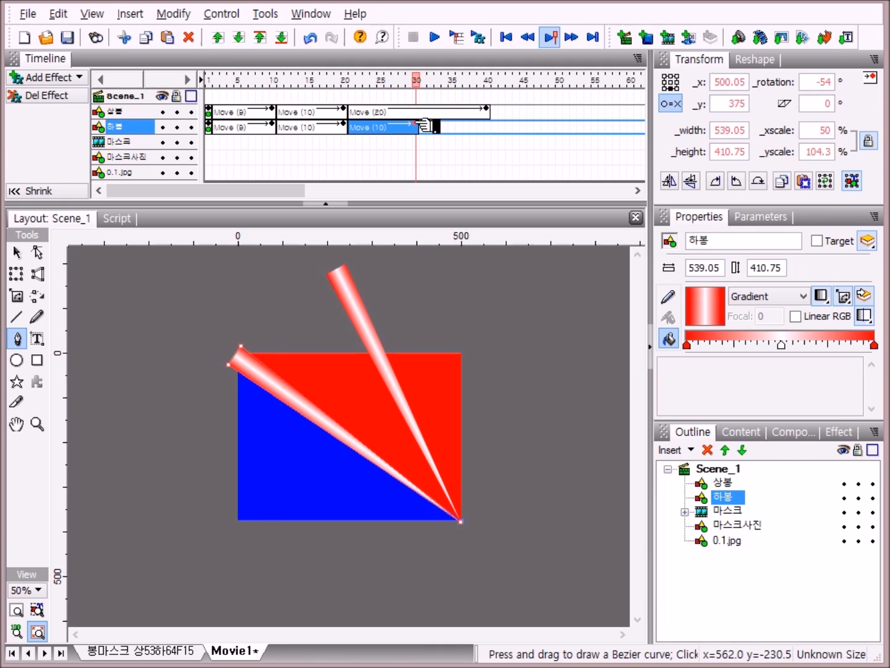
pyautogui.moveTo(416, 124); pyautogui.dragTo(488, 133)
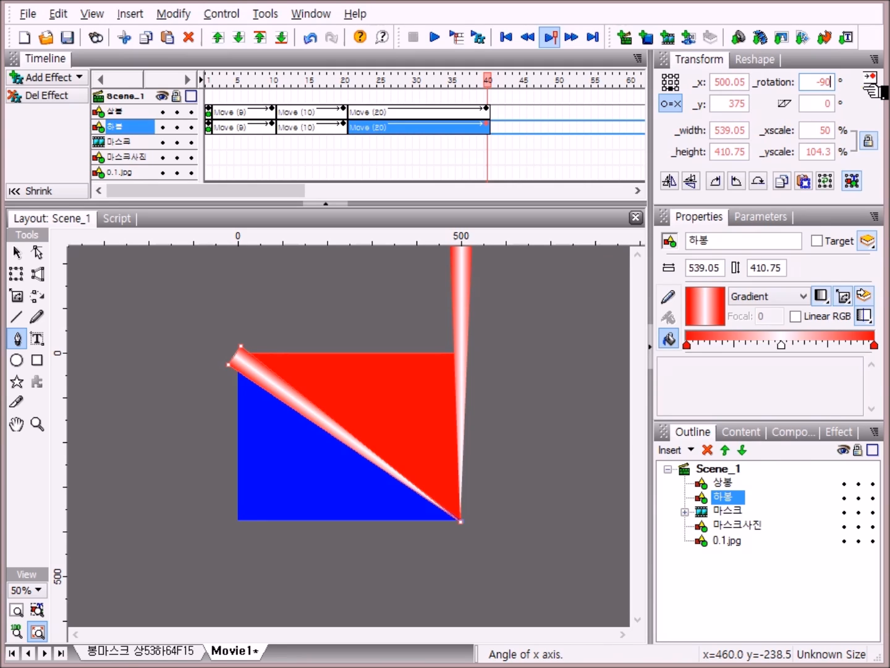
pyautogui.click(781, 576)
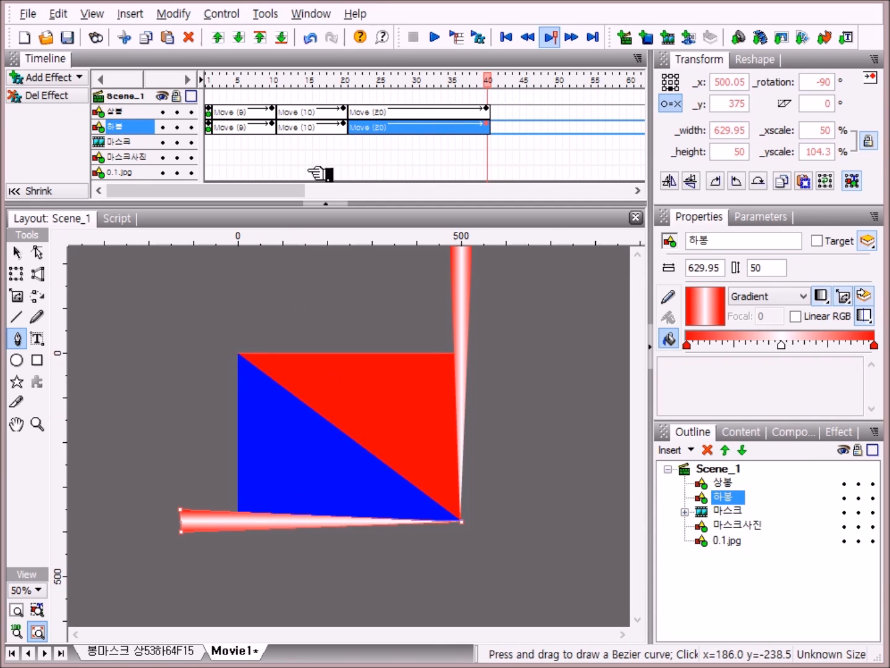
# Step: Add a Move effect from frame 70 to 90 that rotates the second triangle back to -54 degrees
pyautogui.moveTo(280, 188); pyautogui.dragTo(385, 214)
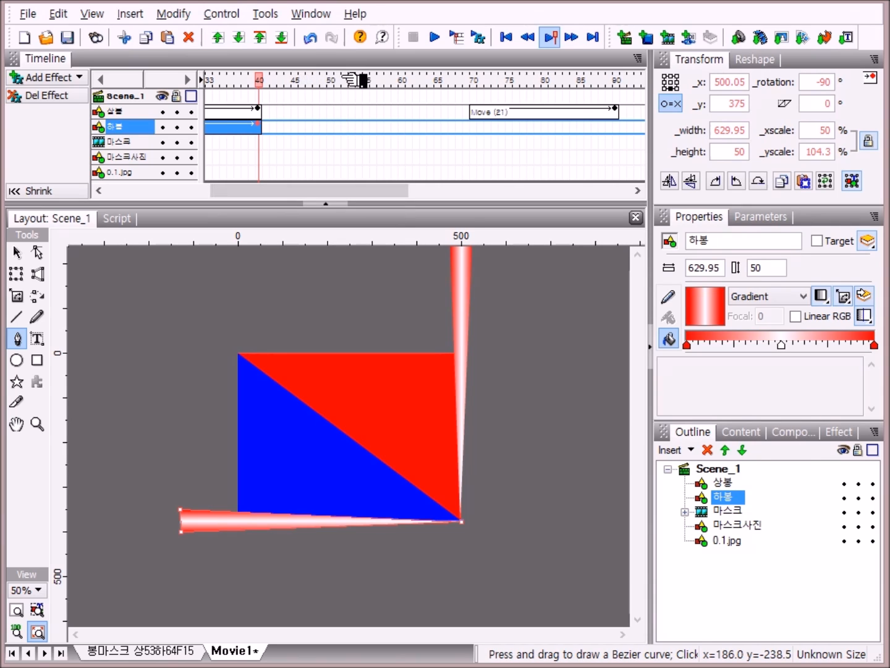
pyautogui.rightClick(476, 126)
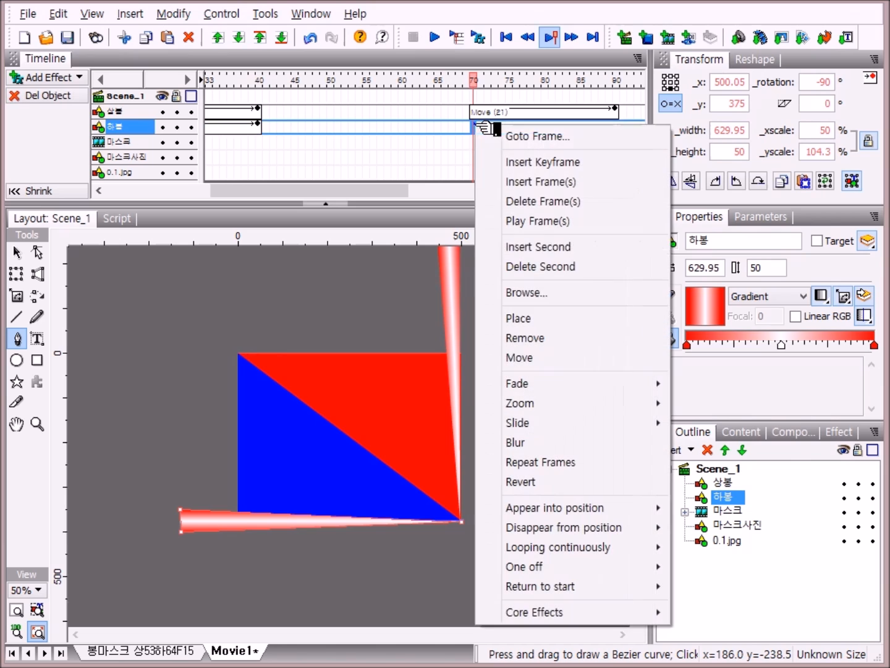
pyautogui.click(565, 358)
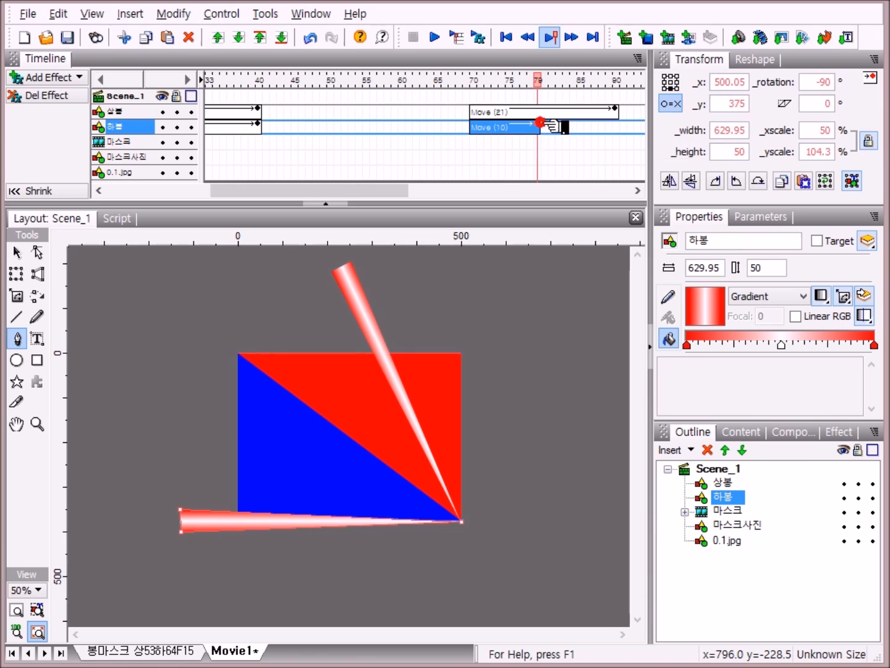
pyautogui.click(546, 127)
pyautogui.moveTo(544, 126); pyautogui.dragTo(629, 134)
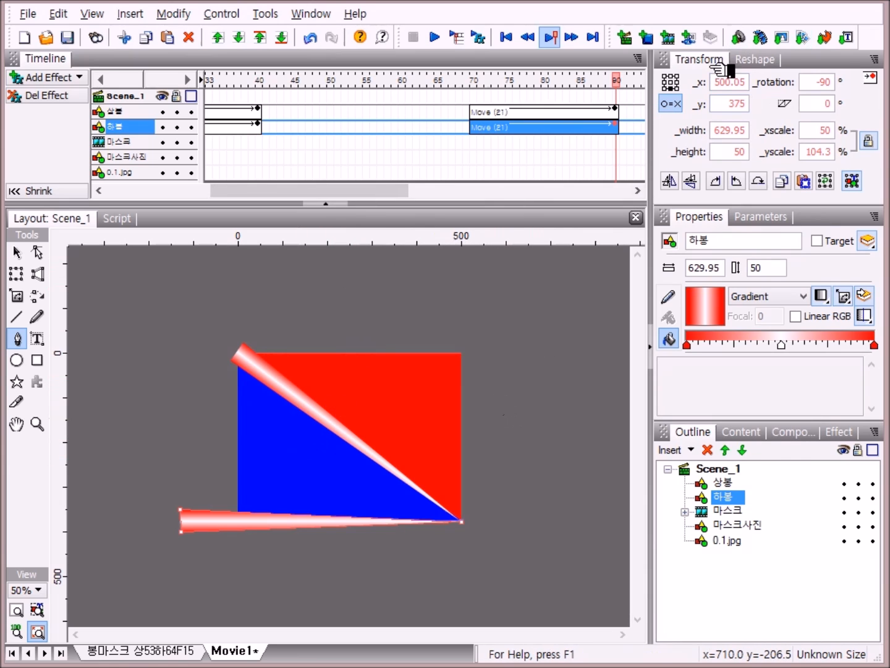
pyautogui.click(832, 82)
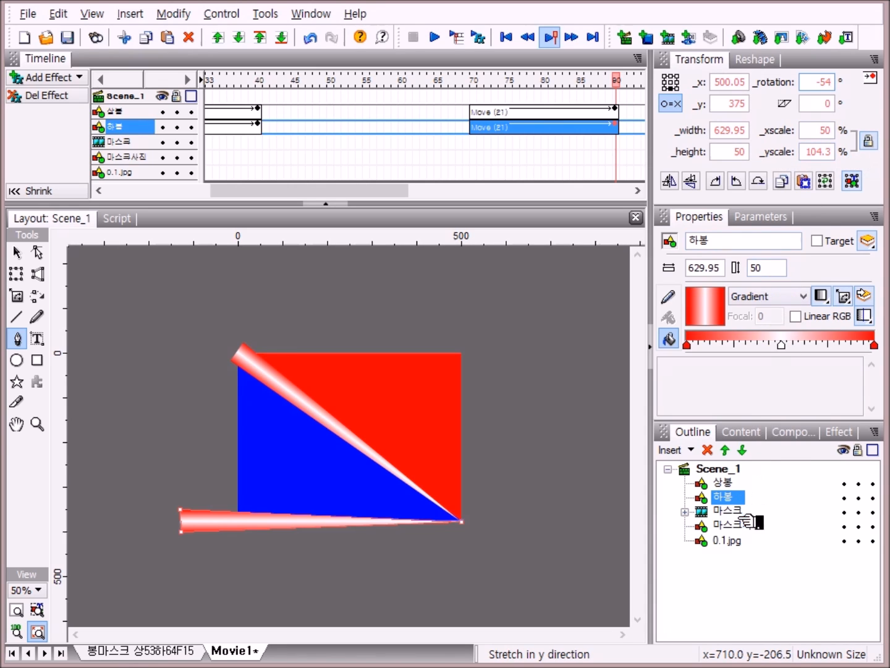
pyautogui.press('Return')
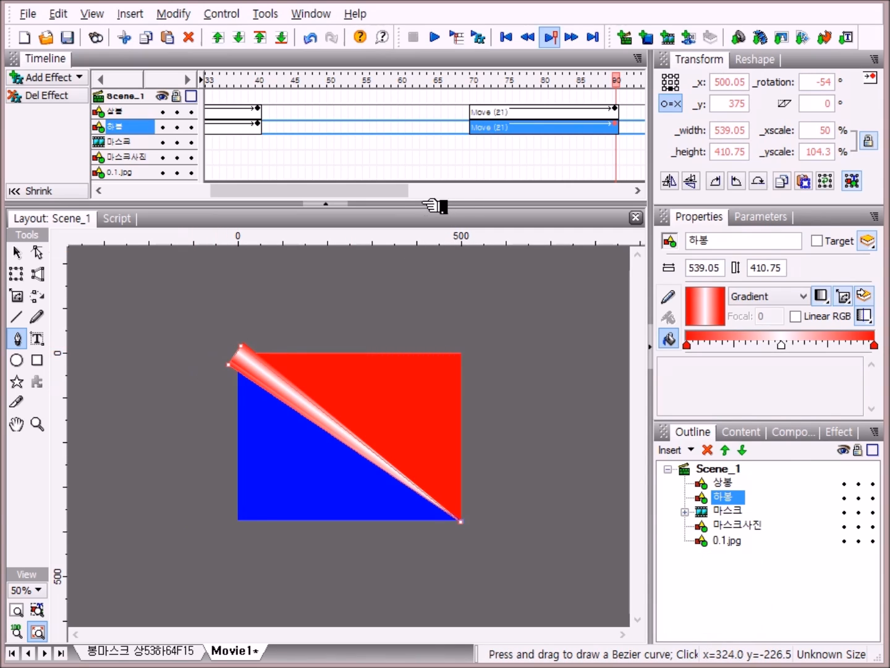
# Step: Add a Place effect for the second triangle at frame 100
pyautogui.moveTo(382, 190); pyautogui.dragTo(447, 193)
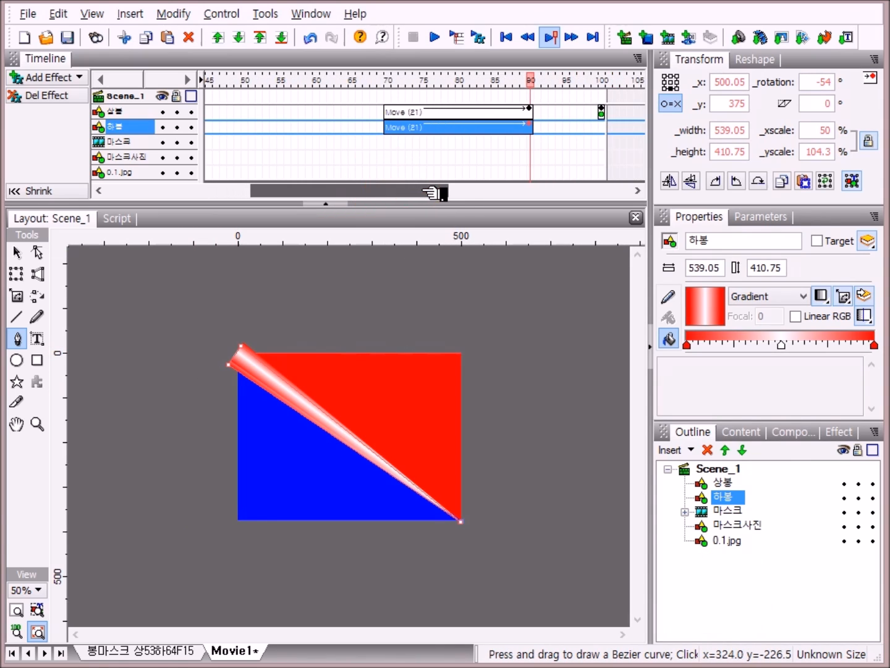
pyautogui.rightClick(607, 128)
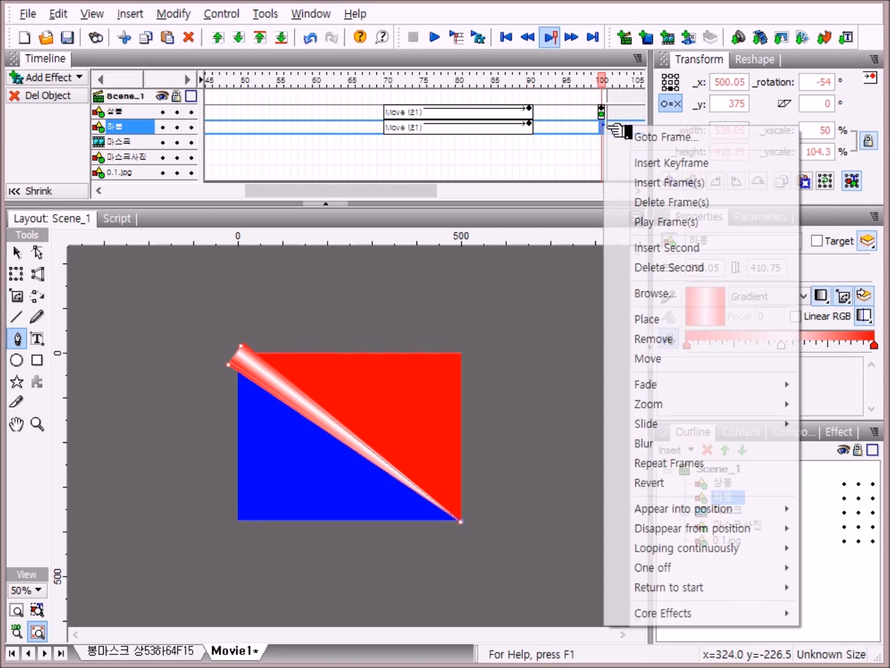
pyautogui.click(674, 319)
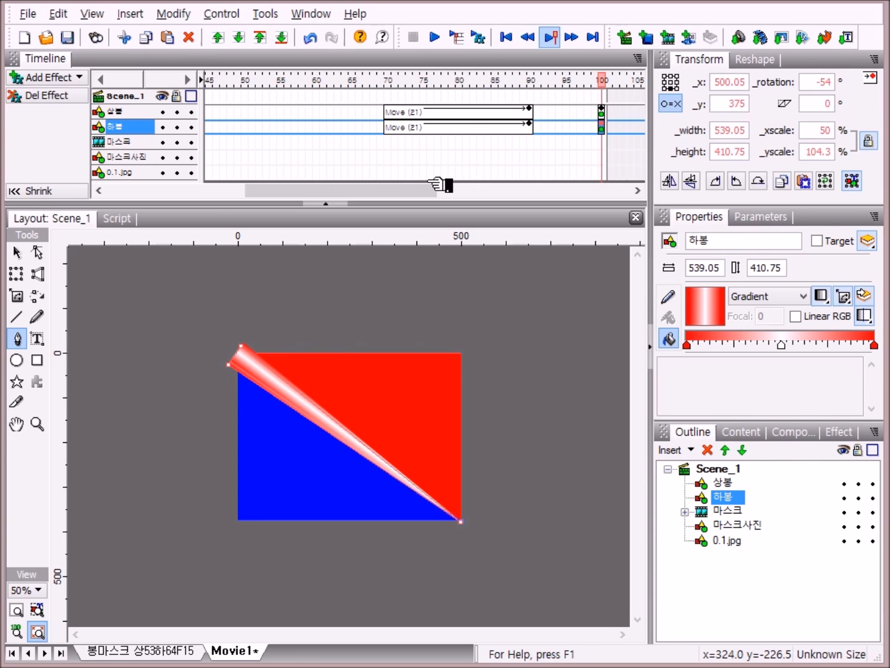
# Step: Play the movie to preview the swinging triangles, then stop playback
pyautogui.moveTo(419, 184); pyautogui.dragTo(313, 248)
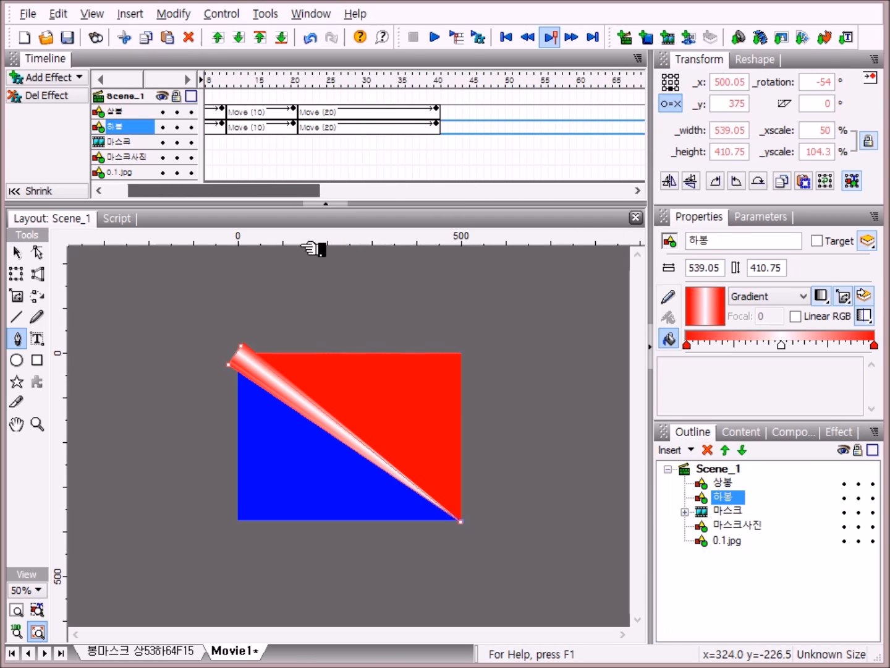
pyautogui.click(527, 37)
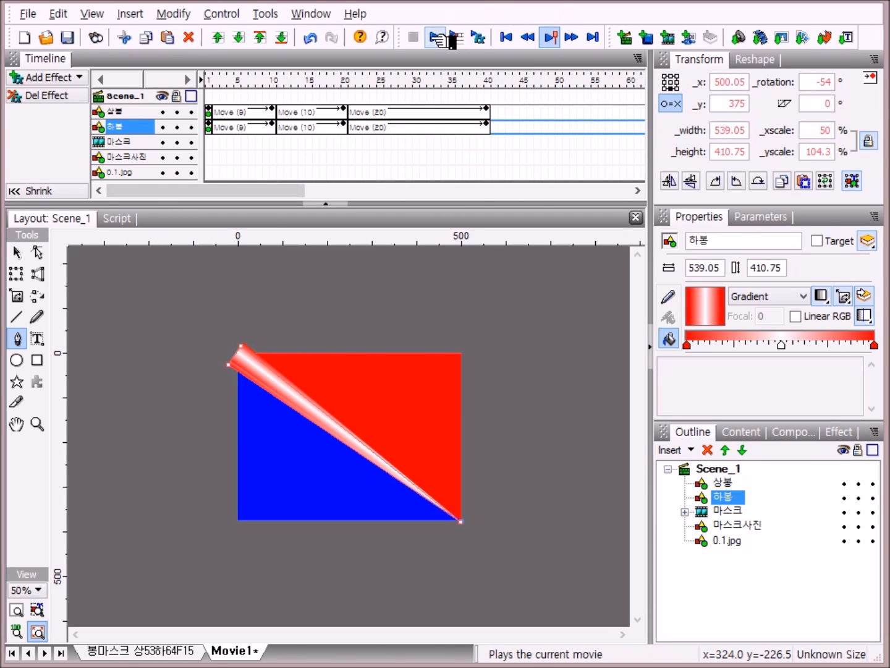
pyautogui.click(450, 39)
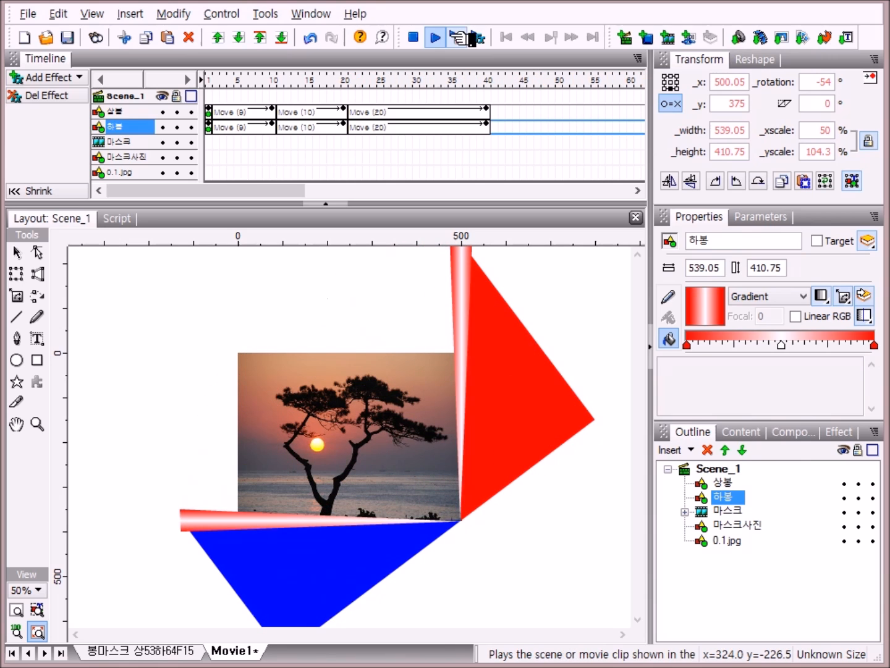
pyautogui.click(413, 36)
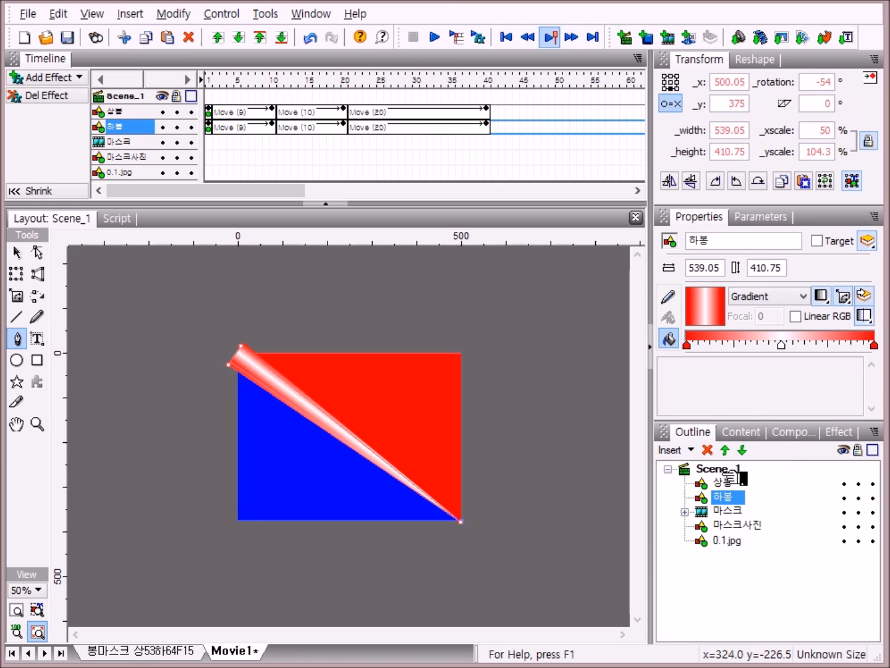
# Step: Select both triangles 상봉 and 하봉 and group them as a movie clip
pyautogui.click(725, 484)
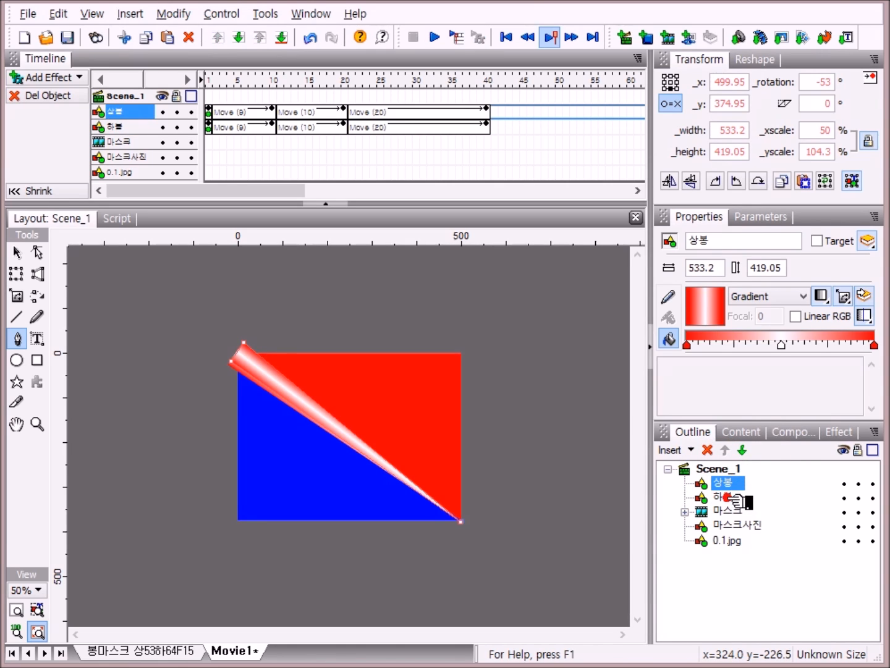
pyautogui.keyDown('ctrl'); pyautogui.click(728, 497); pyautogui.keyUp('ctrl')
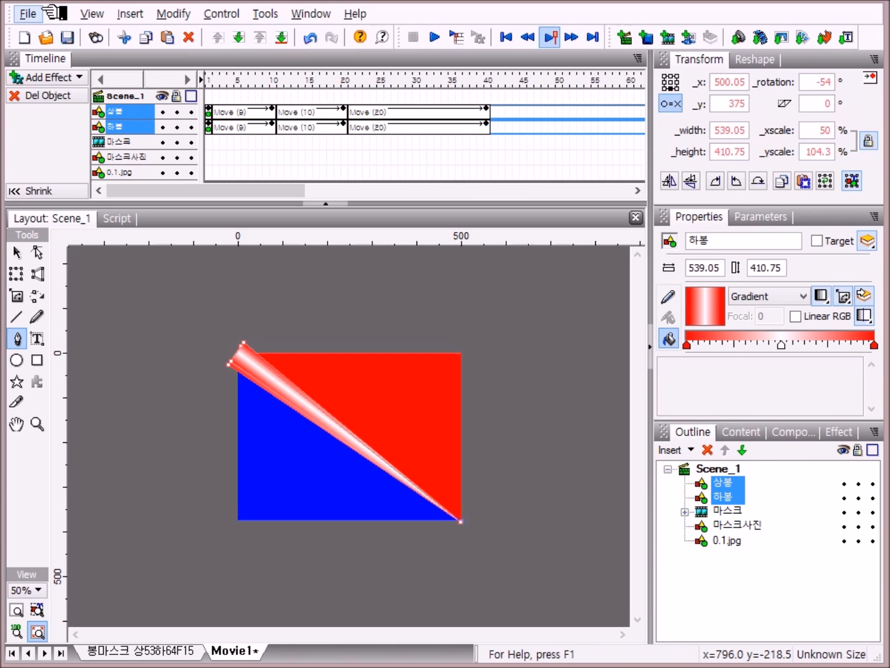
pyautogui.click(177, 14)
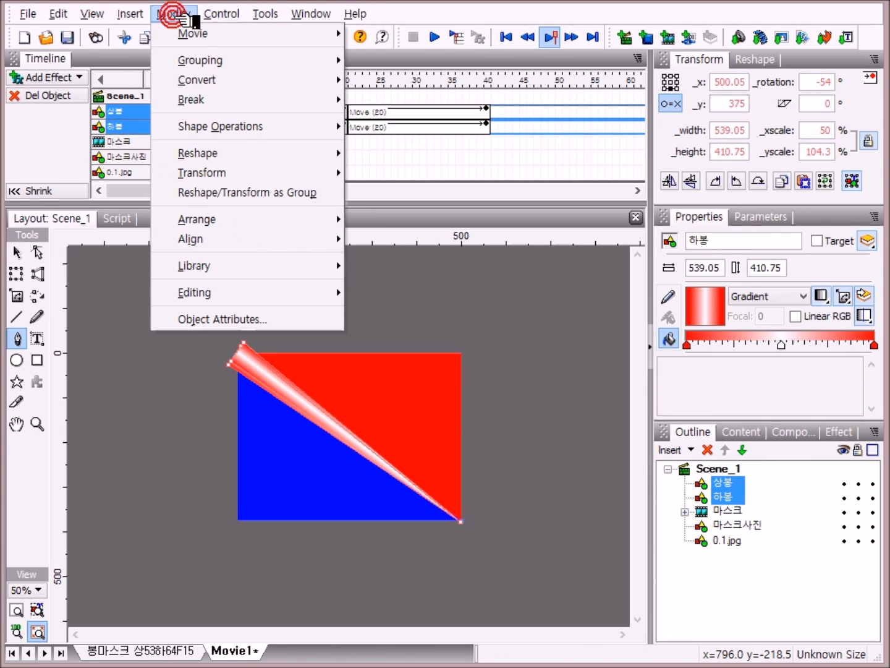
pyautogui.moveTo(193, 60)
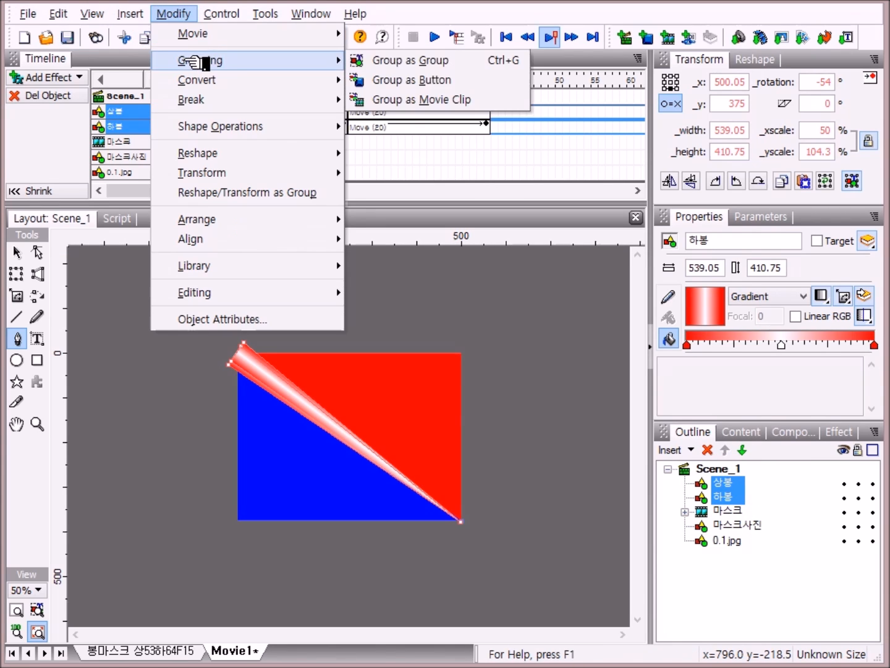
pyautogui.click(502, 101)
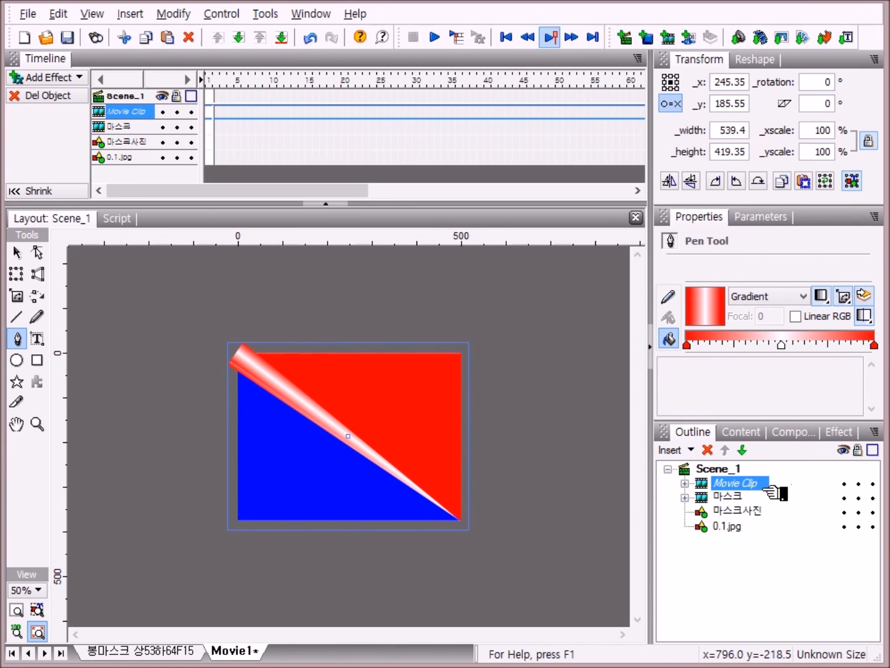
# Step: Rename the new movie clip as 봉
pyautogui.click(752, 482)
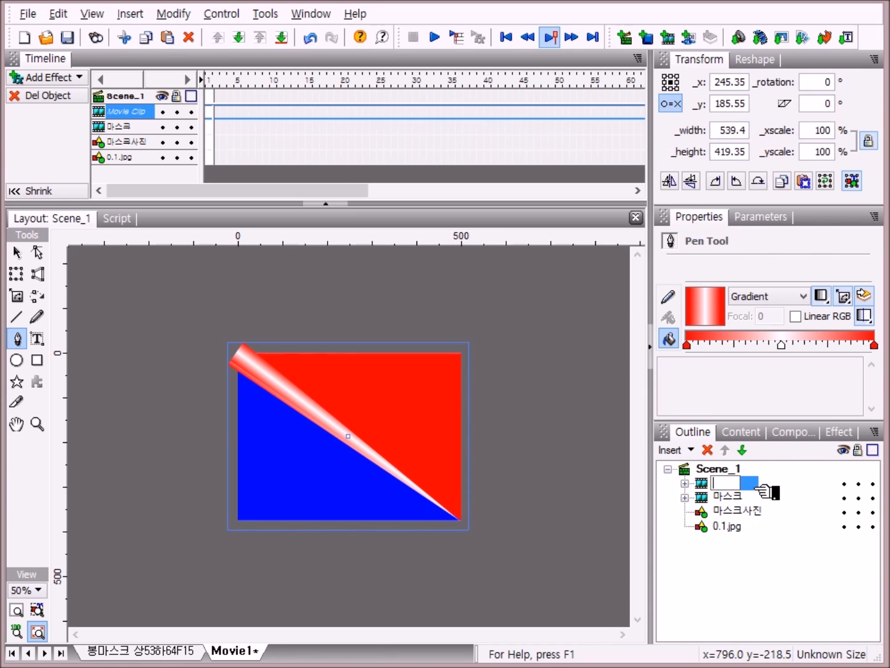
pyautogui.write('ㅂ')
pyautogui.press('Return')
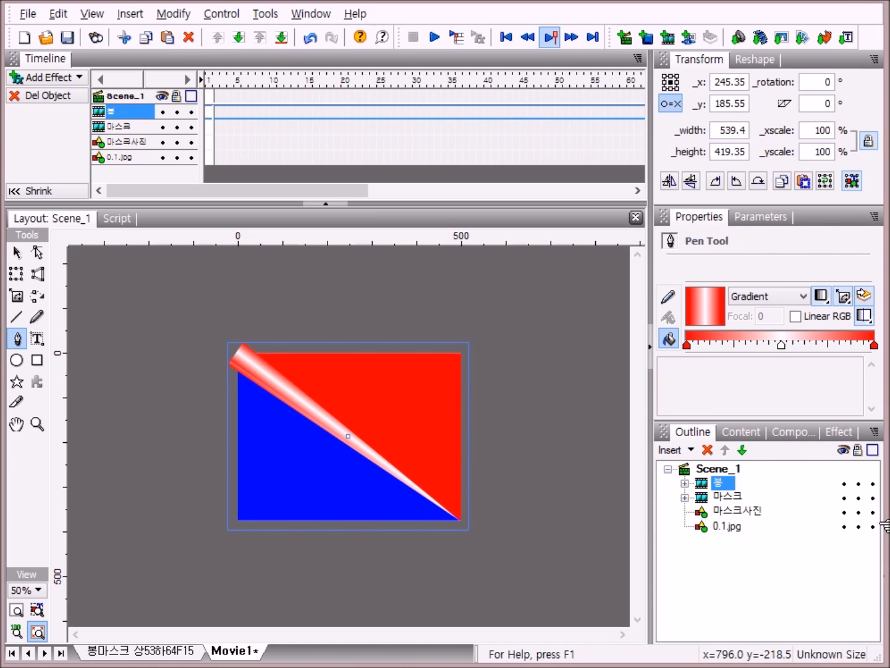
# Step: Send the 마스크 movie clip one level back so it sits below 마스크사진
pyautogui.click(734, 497)
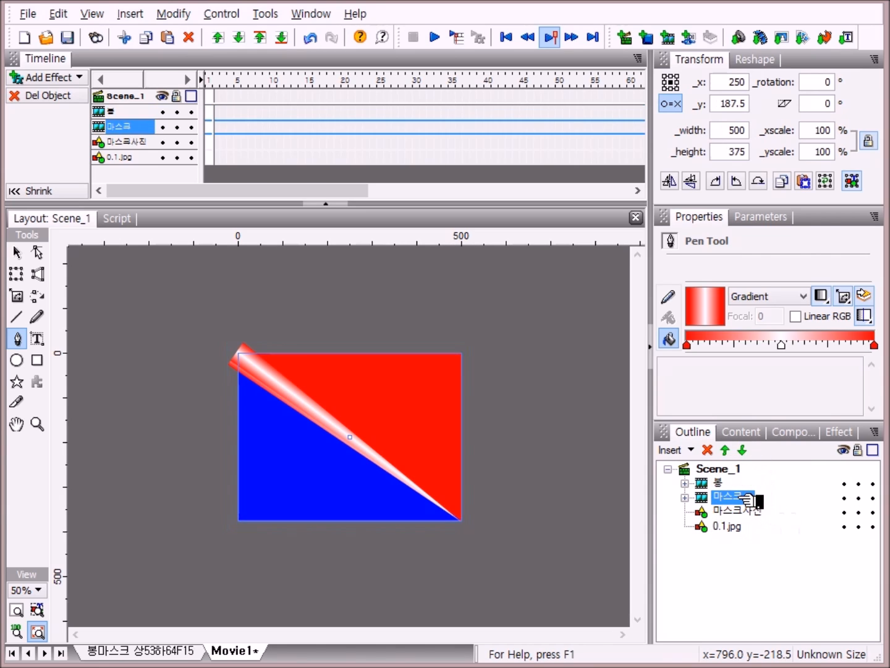
pyautogui.click(752, 452)
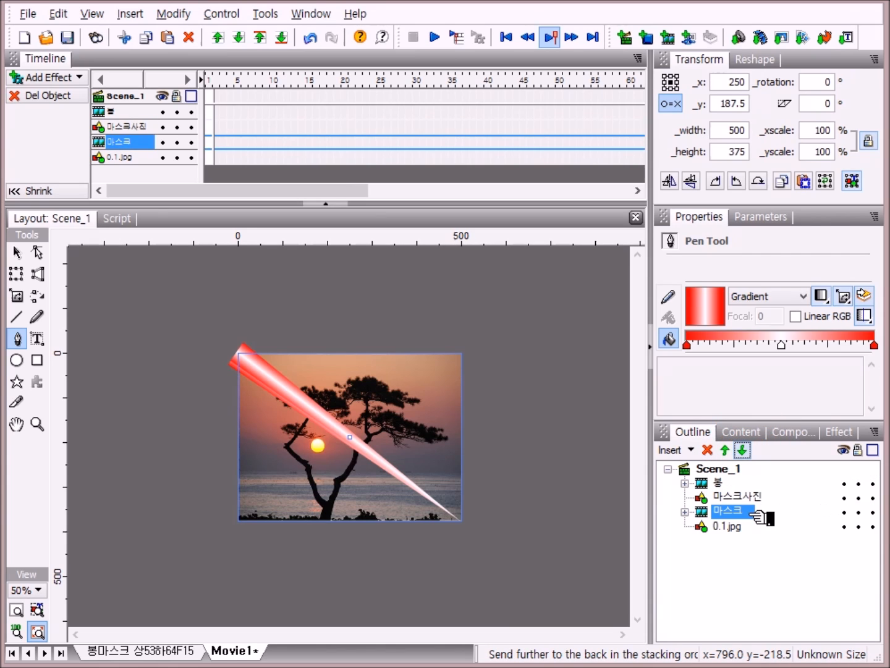
# Step: Group 마스크 and 마스크사진 as a movie clip and enable using the bottom object as mask
pyautogui.click(744, 512)
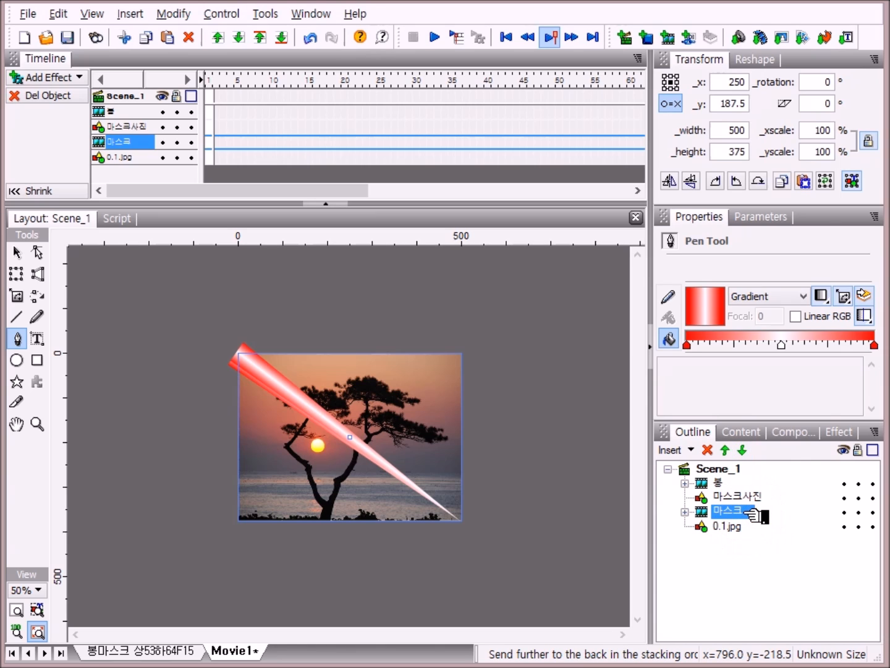
pyautogui.keyDown('ctrl'); pyautogui.click(746, 496); pyautogui.keyUp('ctrl')
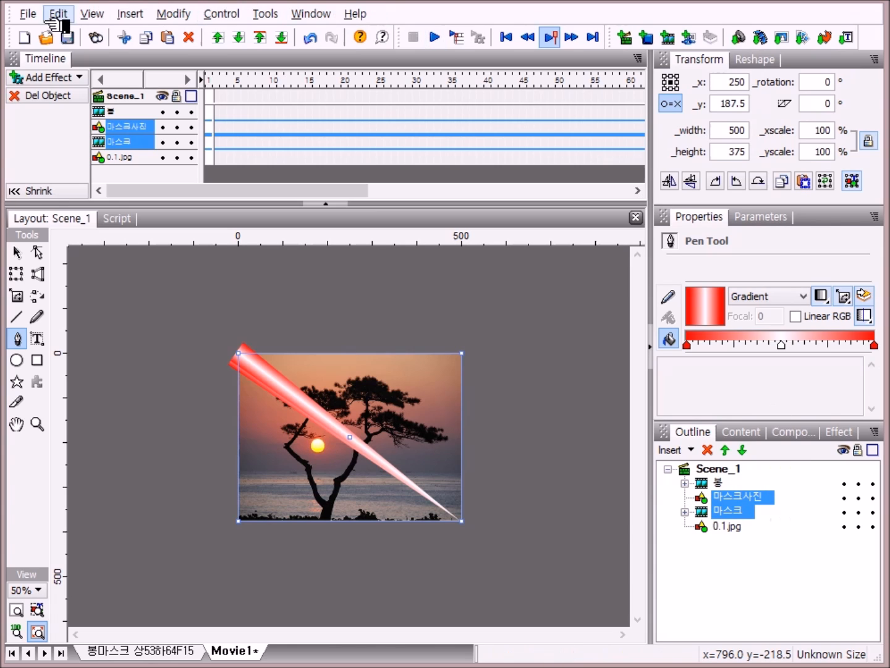
pyautogui.click(179, 14)
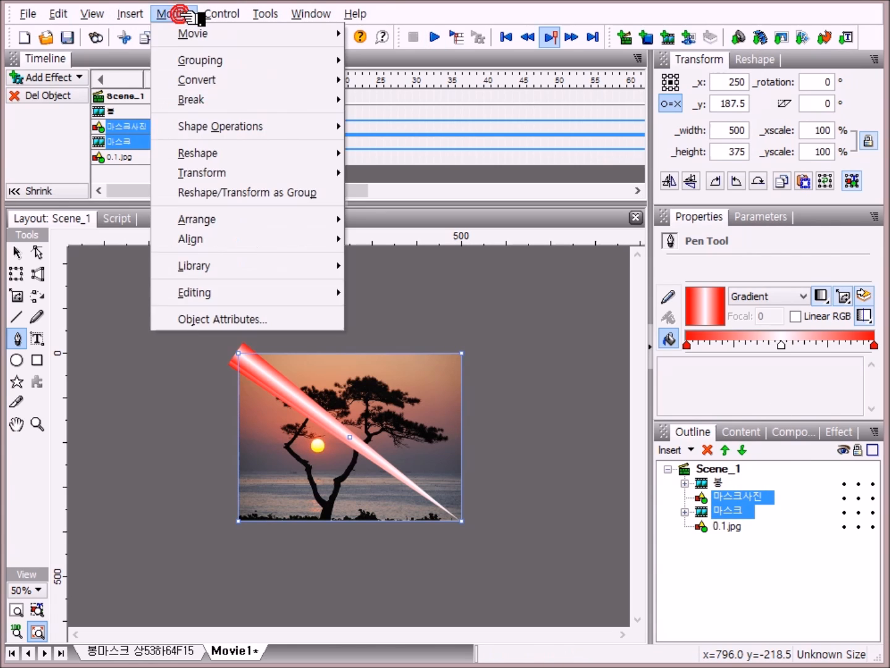
pyautogui.moveTo(199, 63)
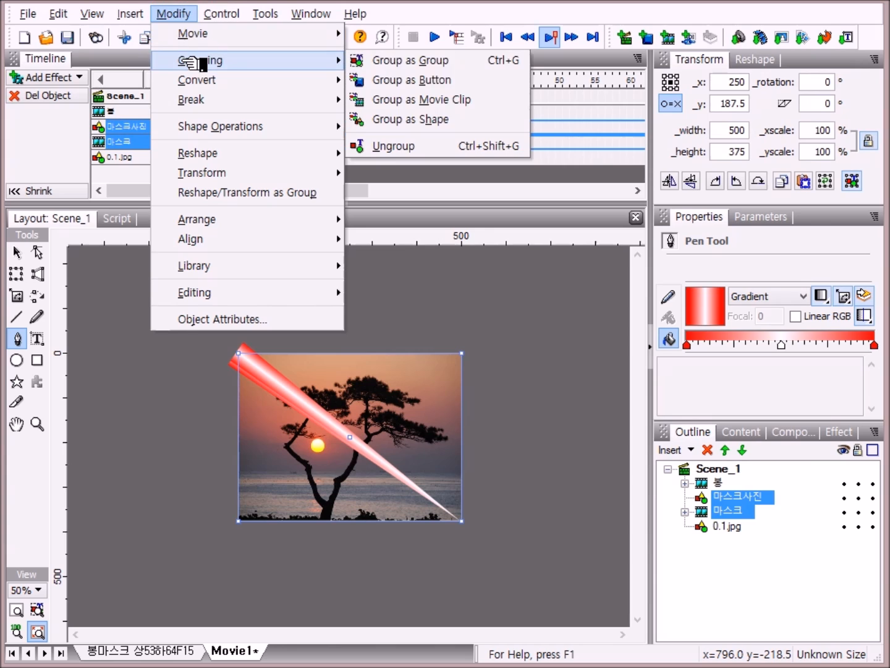
pyautogui.click(450, 100)
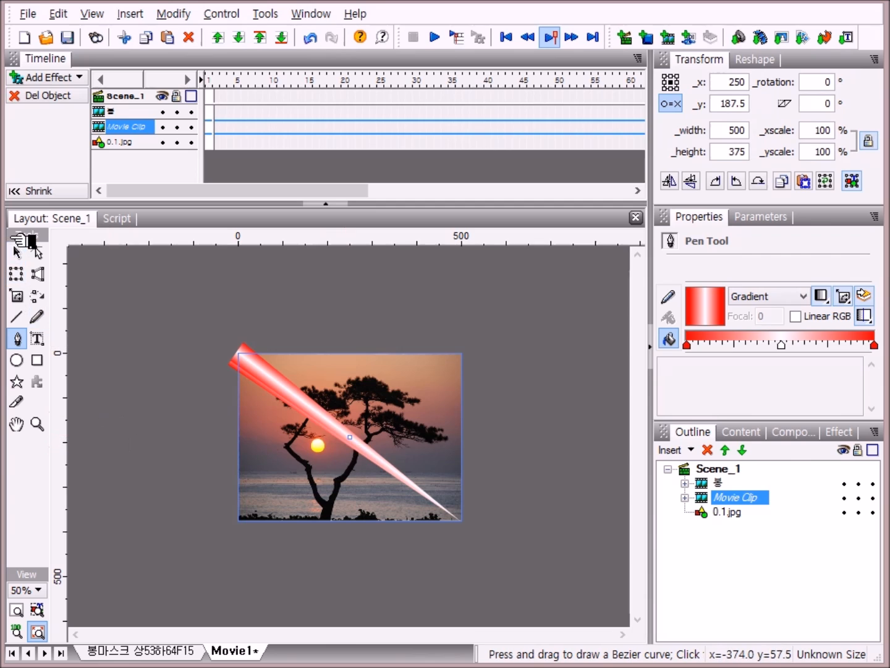
pyautogui.click(19, 253)
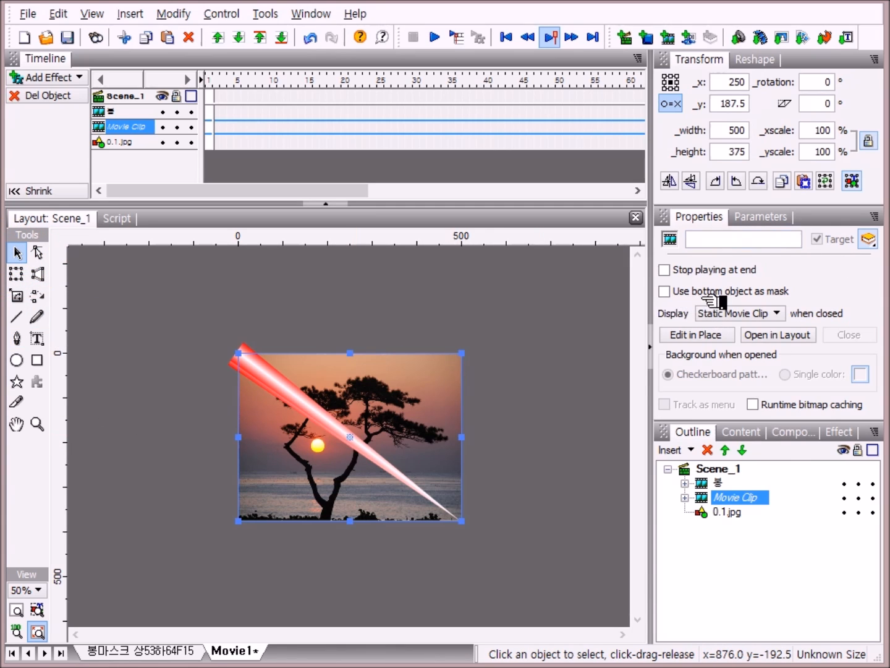
pyautogui.click(664, 291)
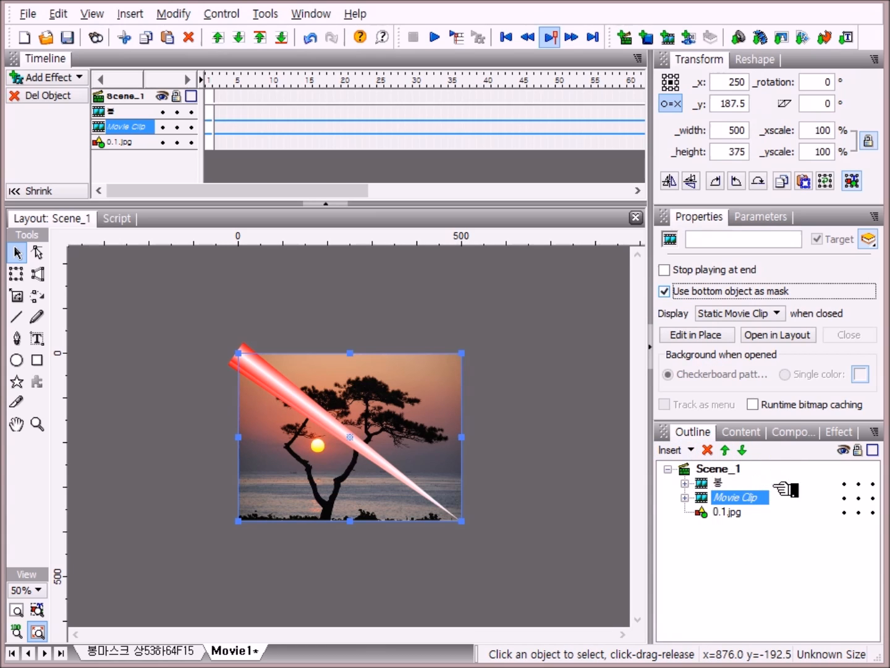
# Step: Select 봉, the masked movie clip and 0.1.jpg together and group them as a movie clip
pyautogui.click(699, 482)
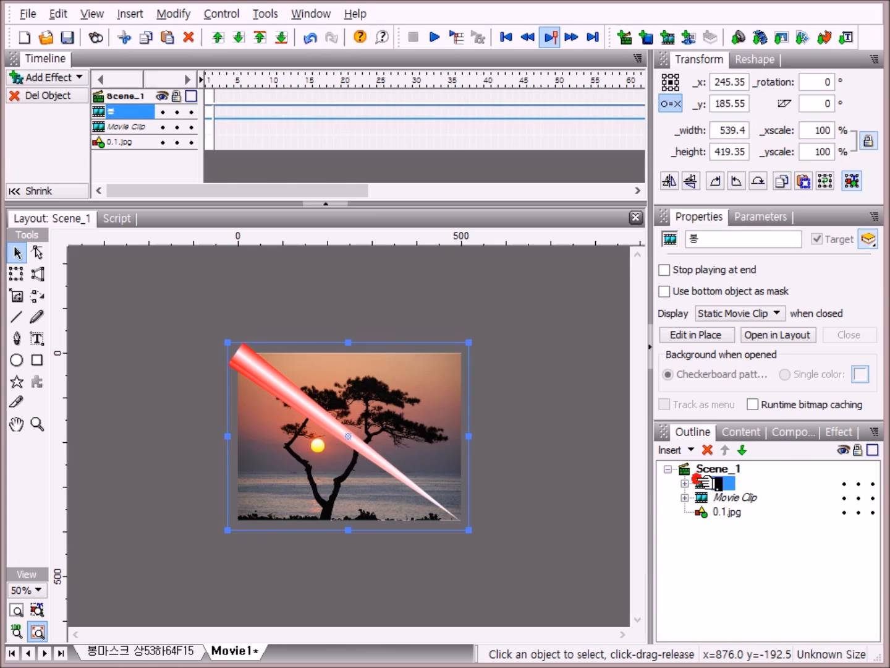
pyautogui.keyDown('shift'); pyautogui.click(698, 512); pyautogui.keyUp('shift')
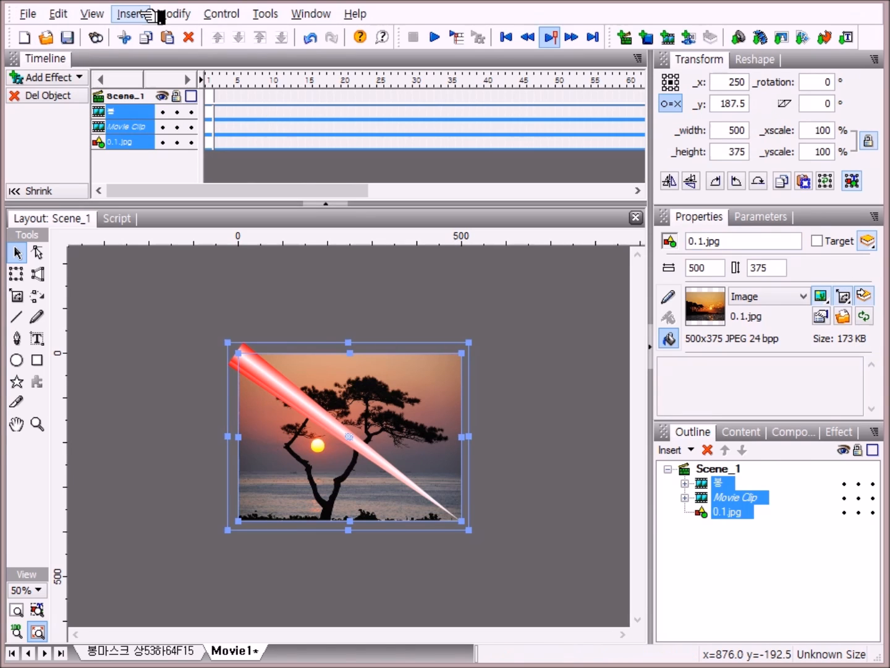
pyautogui.click(173, 13)
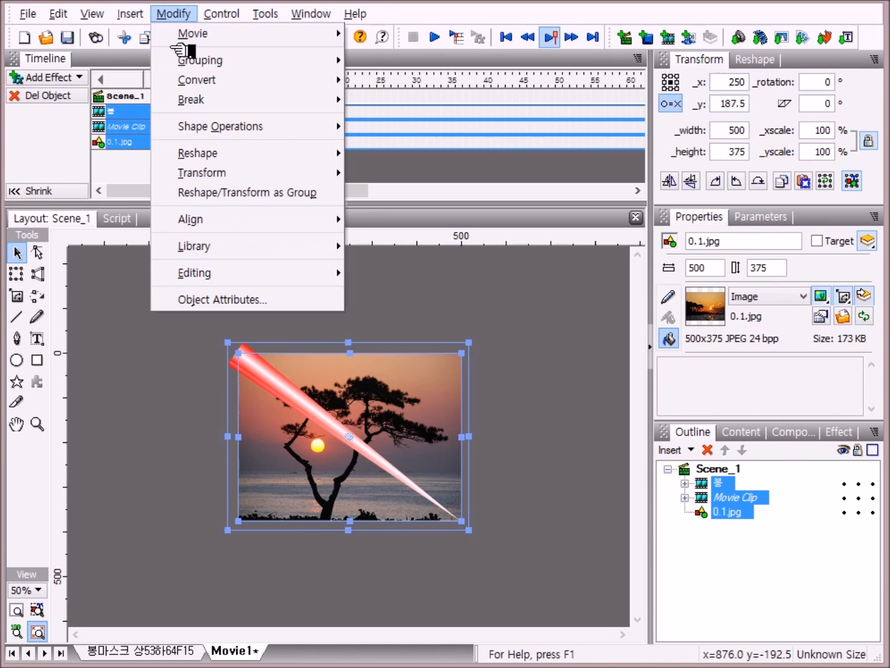
pyautogui.moveTo(200, 59)
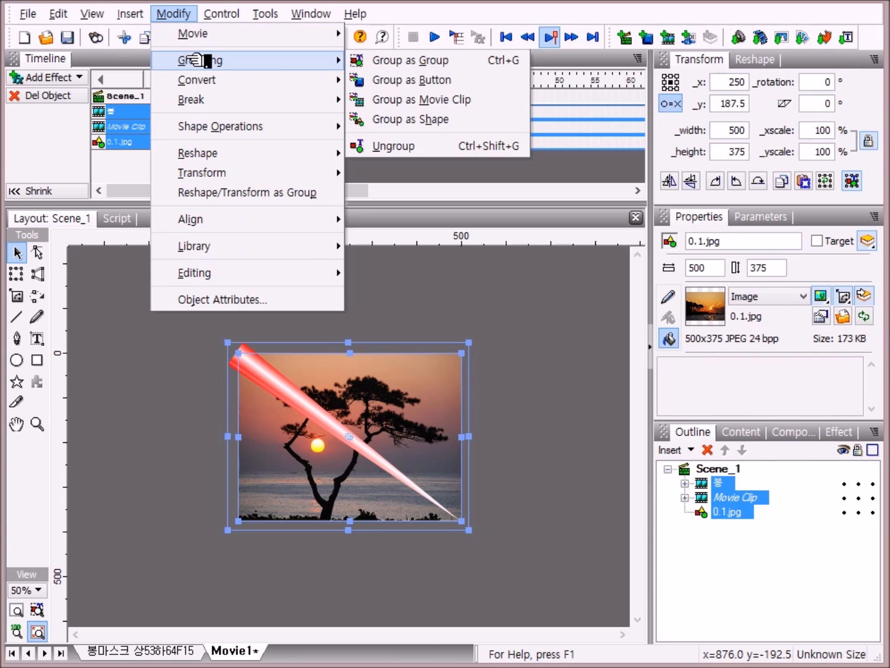
pyautogui.click(473, 99)
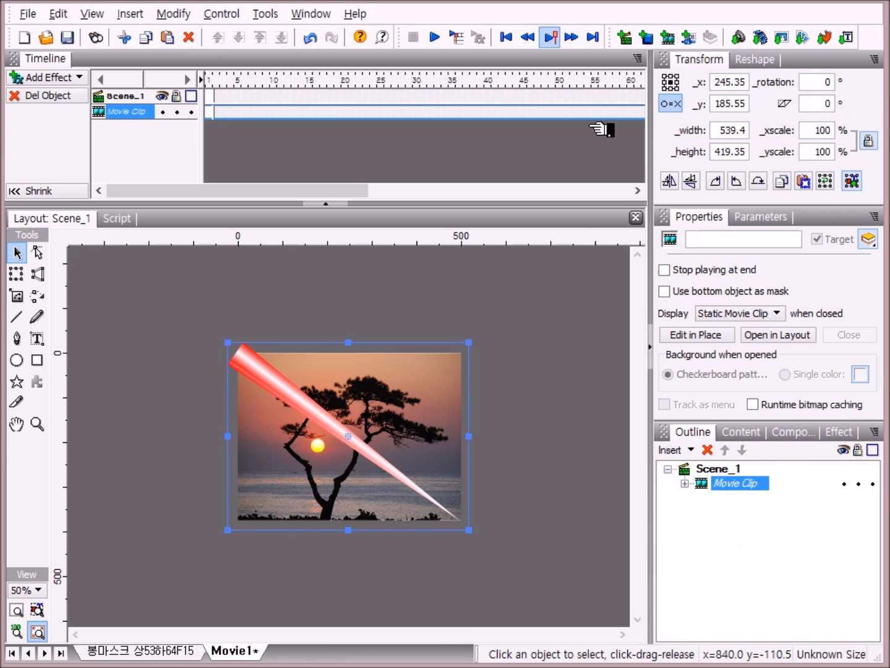
# Step: Play the movie to preview the grouped animation, then stop playback
pyautogui.click(436, 37)
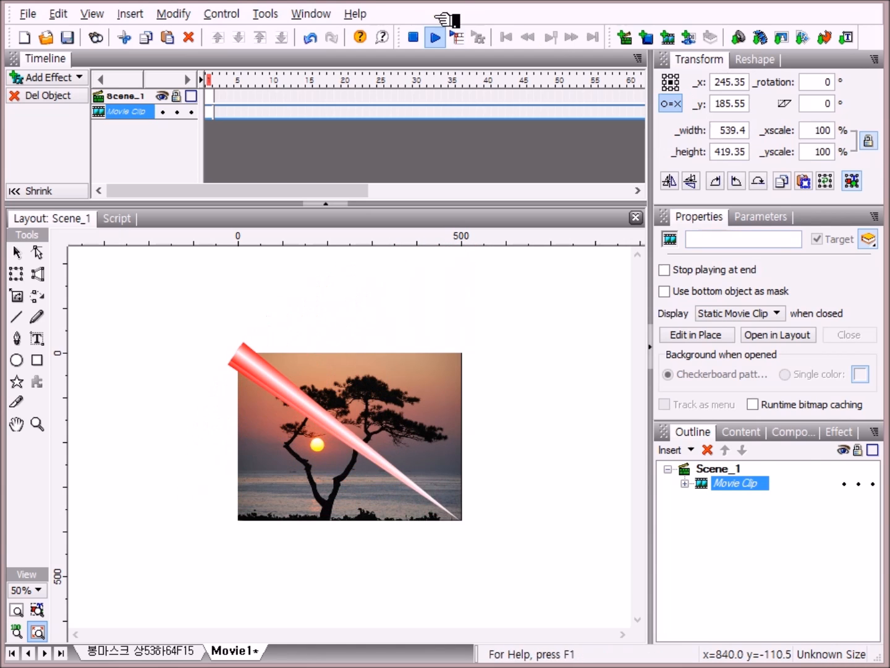
pyautogui.click(428, 36)
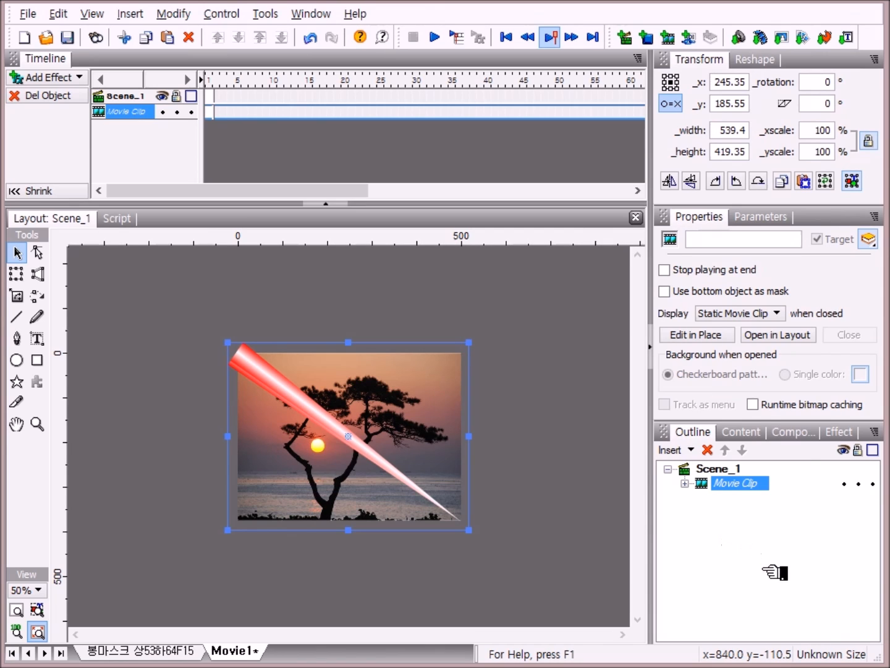
# Step: Copy the combined movie clip and paste it in place three times
pyautogui.rightClick(726, 484)
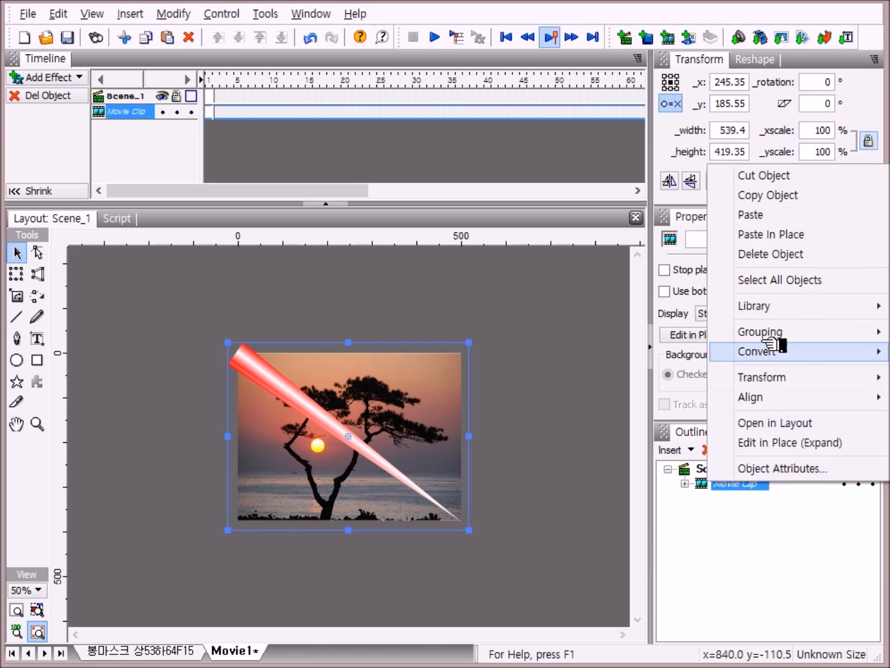
pyautogui.click(801, 195)
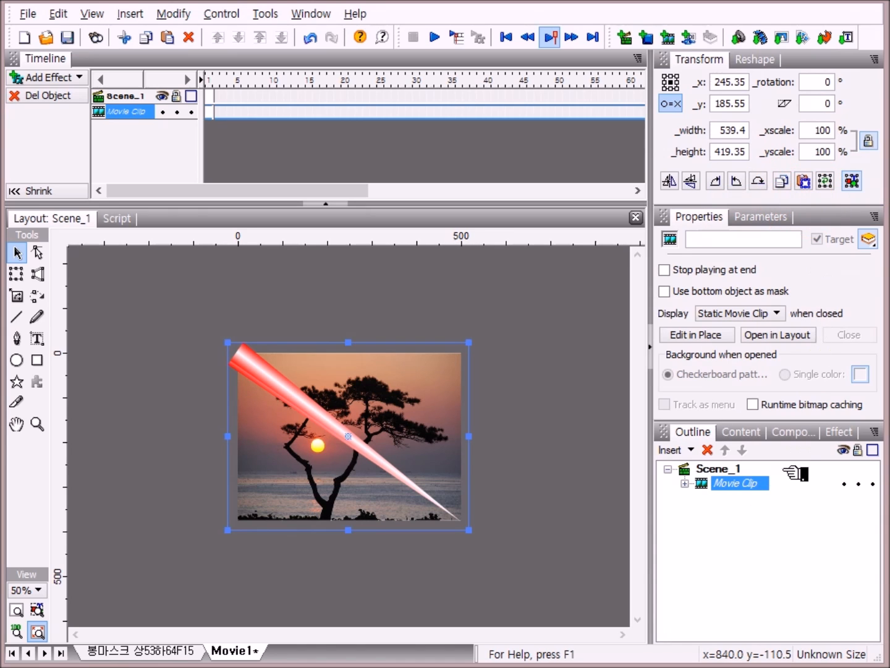
pyautogui.rightClick(747, 485)
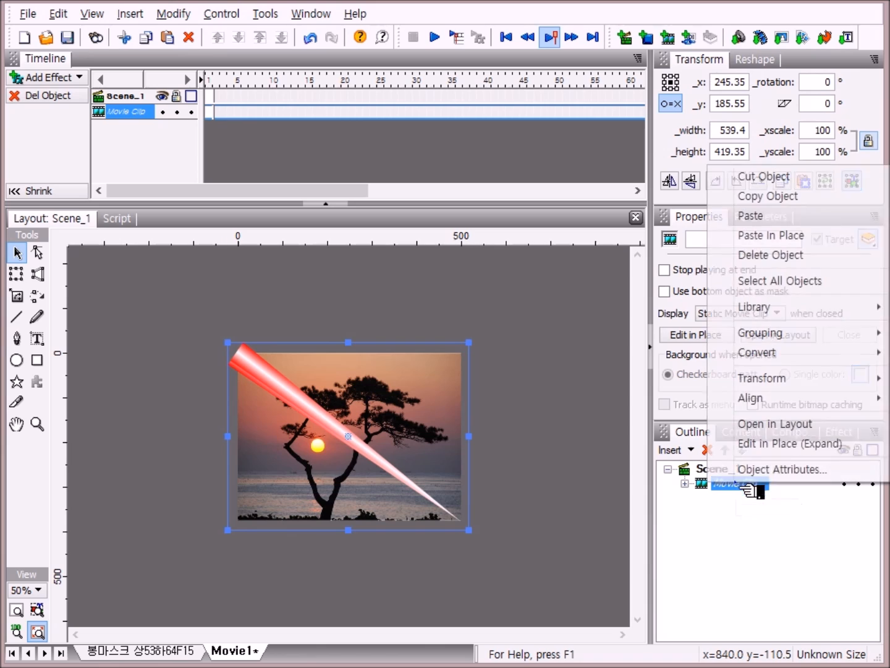
pyautogui.click(802, 236)
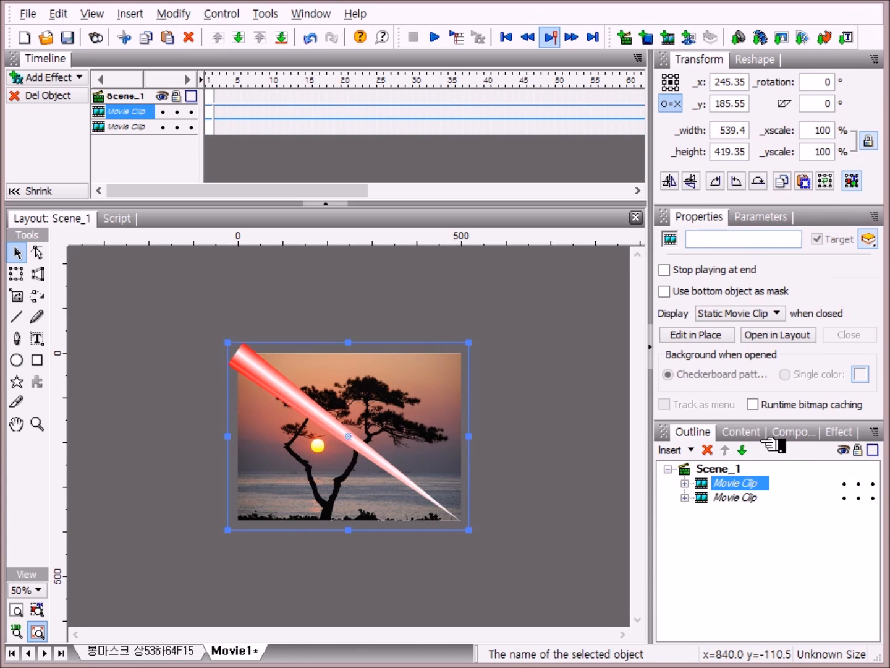
pyautogui.rightClick(745, 484)
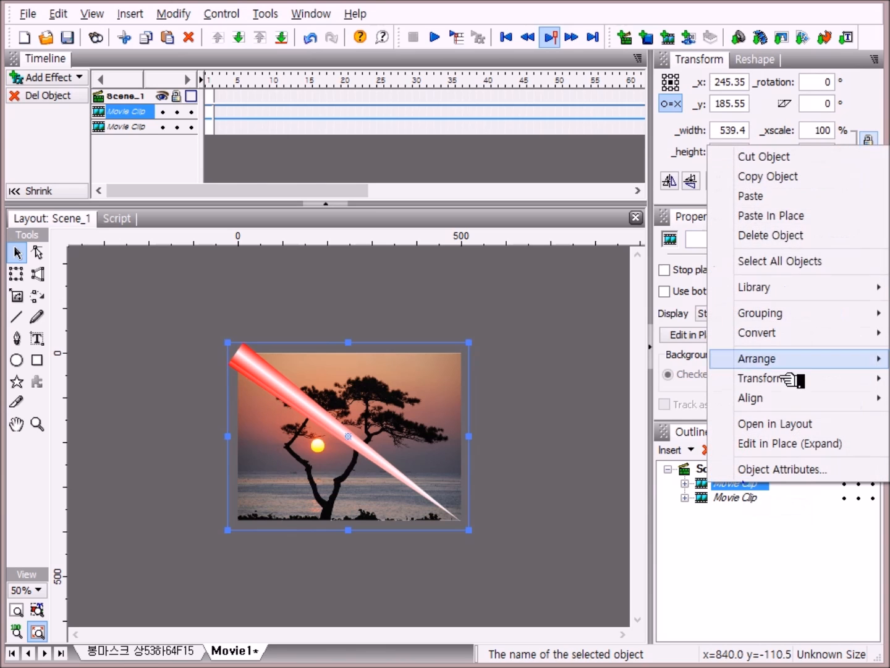
pyautogui.click(810, 216)
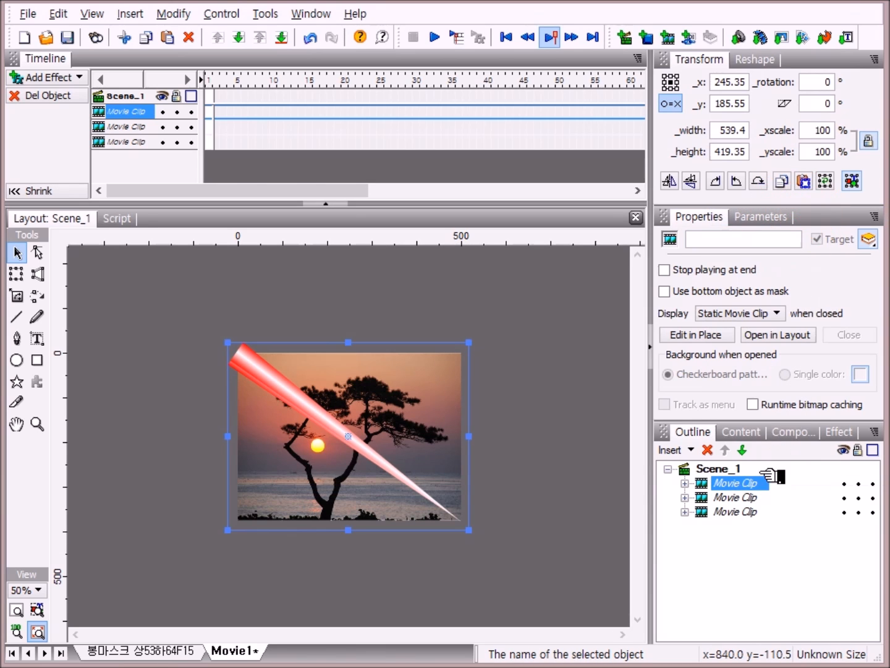
pyautogui.rightClick(752, 483)
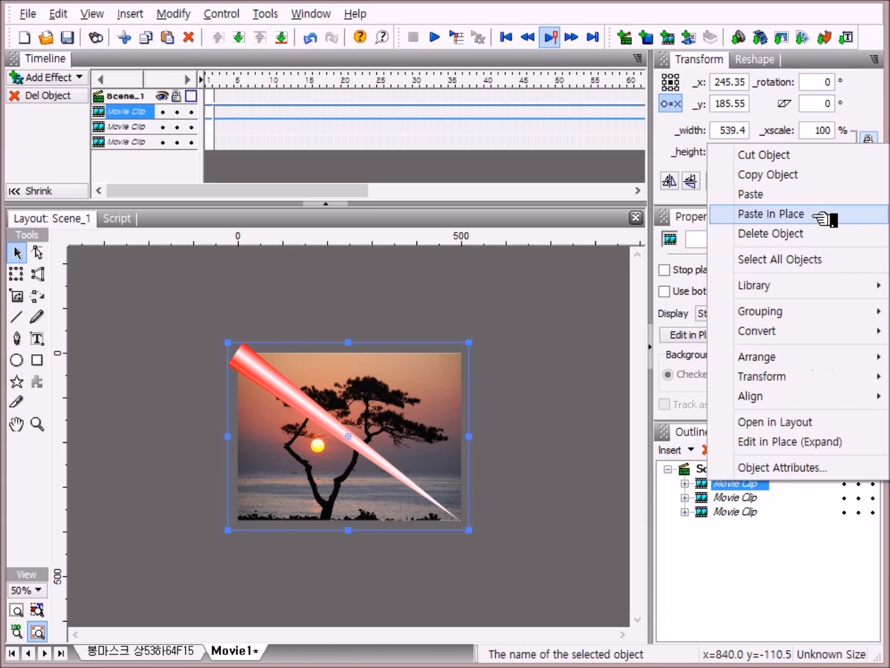
pyautogui.click(815, 216)
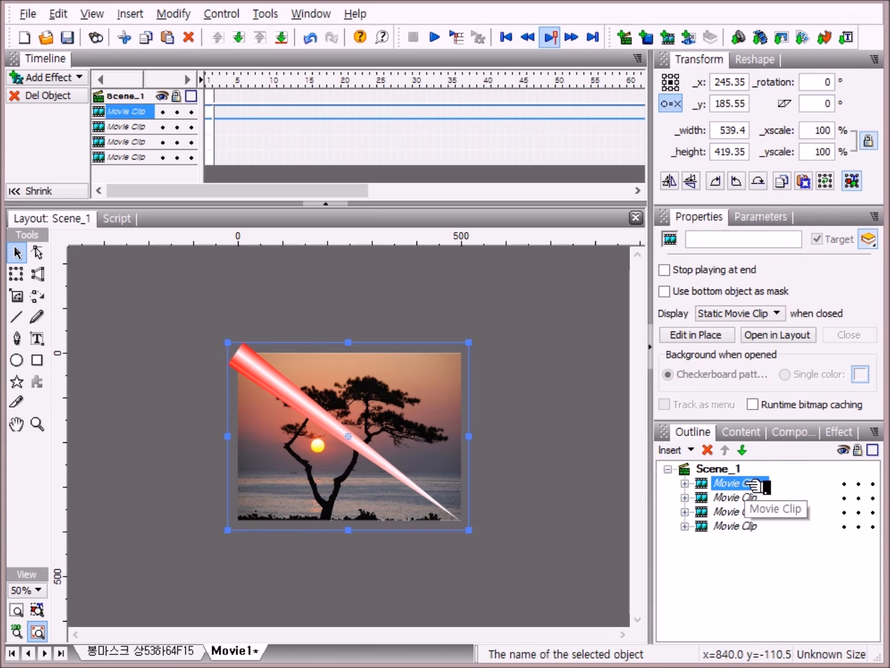
# Step: Copy the top movie clip again and paste it in place two more times
pyautogui.rightClick(754, 483)
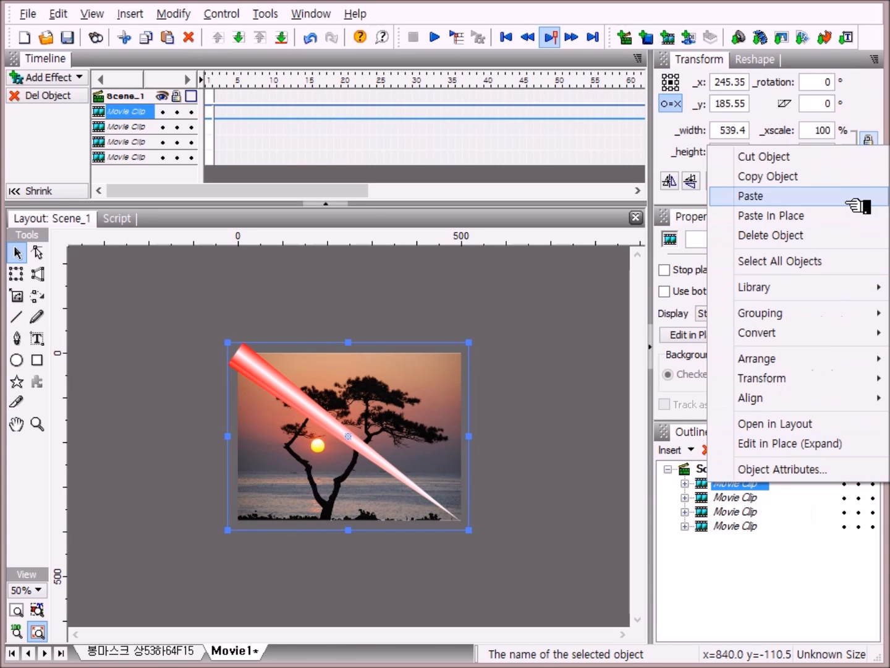
pyautogui.click(819, 177)
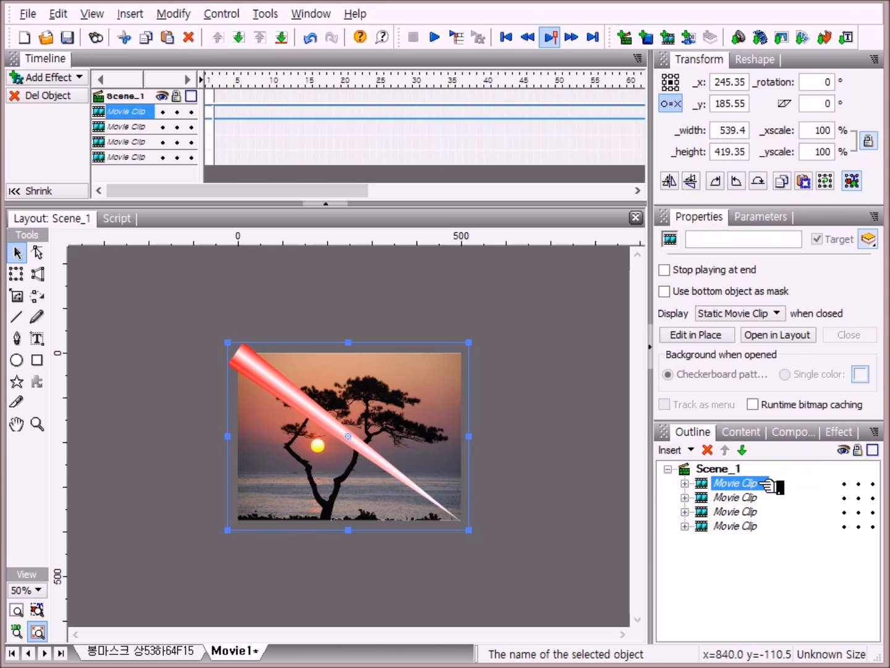
pyautogui.rightClick(754, 483)
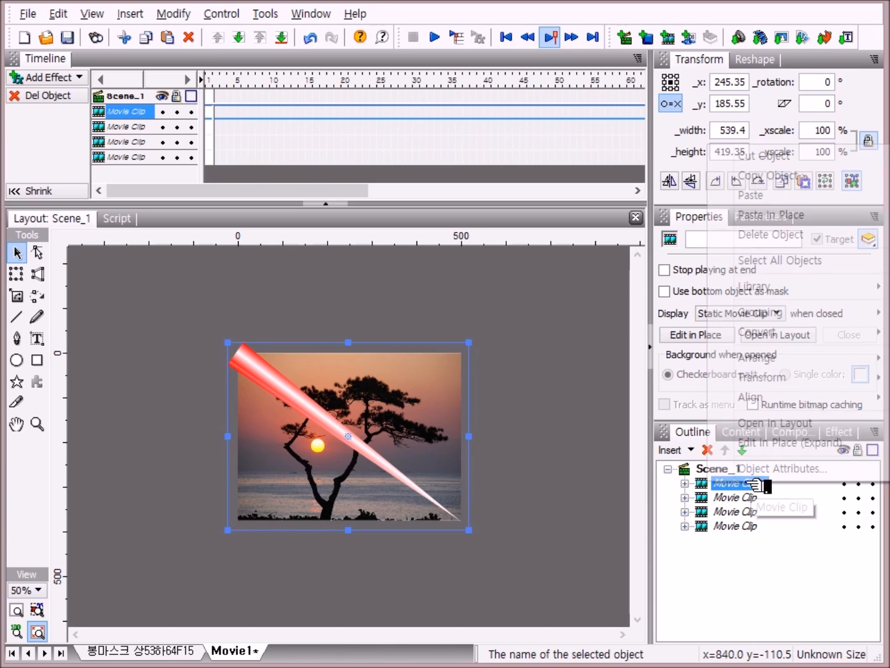
pyautogui.click(797, 214)
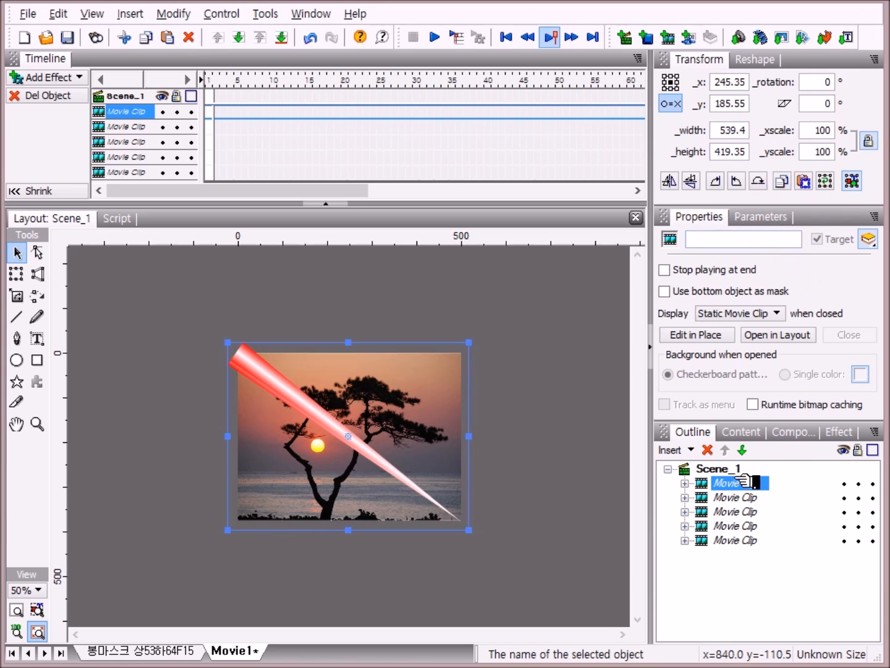
pyautogui.rightClick(745, 483)
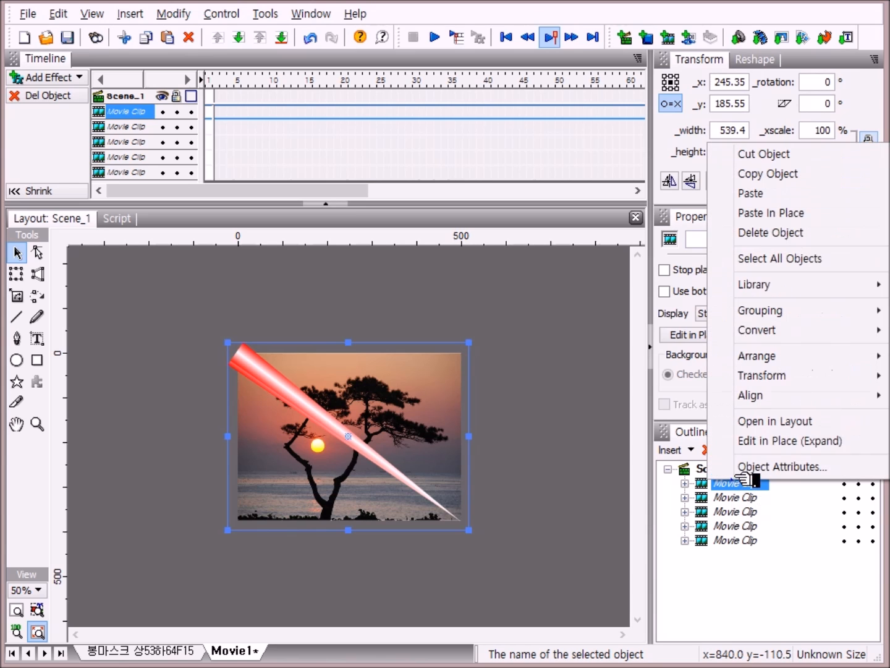
pyautogui.click(794, 214)
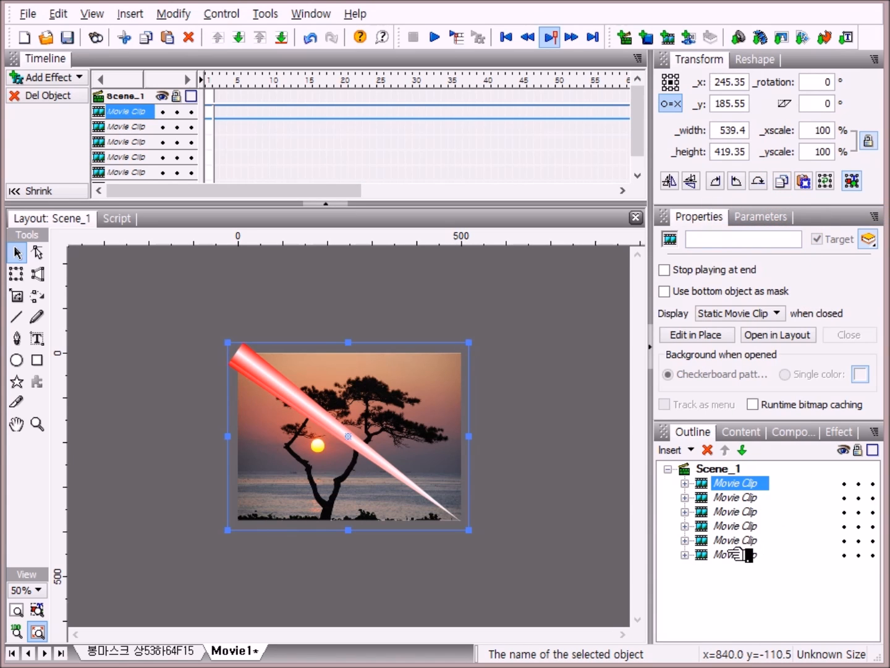
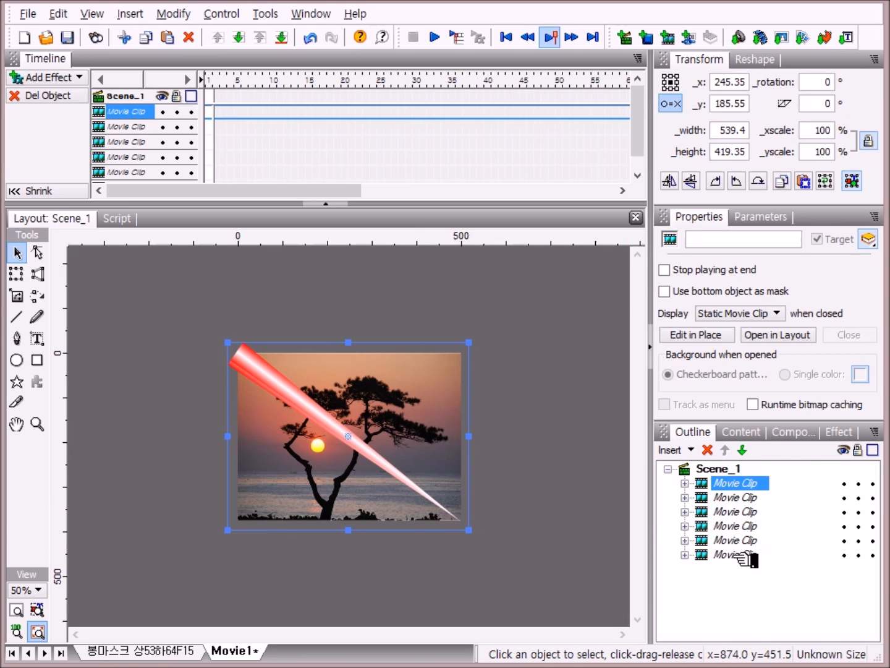
pyautogui.click(685, 554)
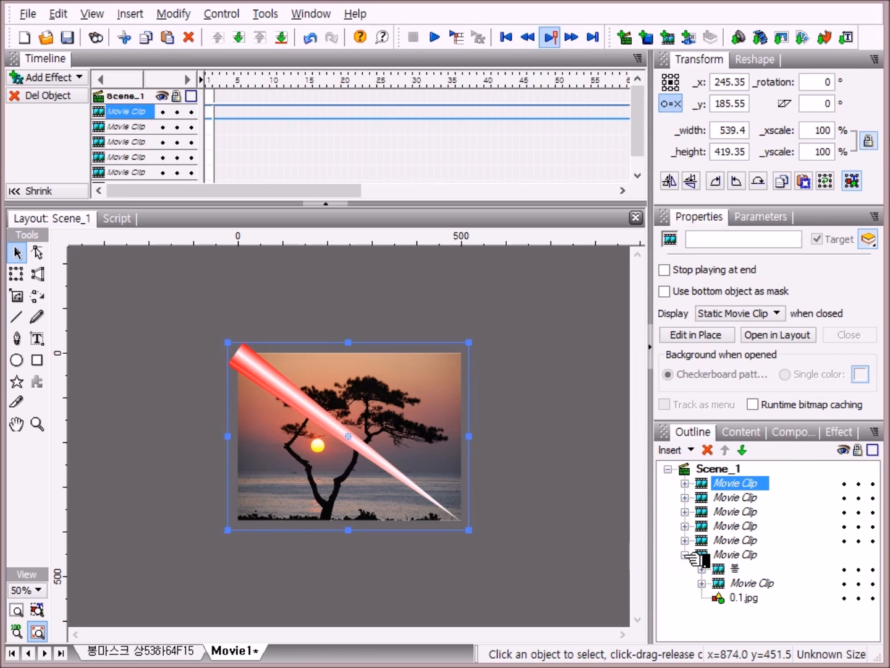
pyautogui.click(703, 584)
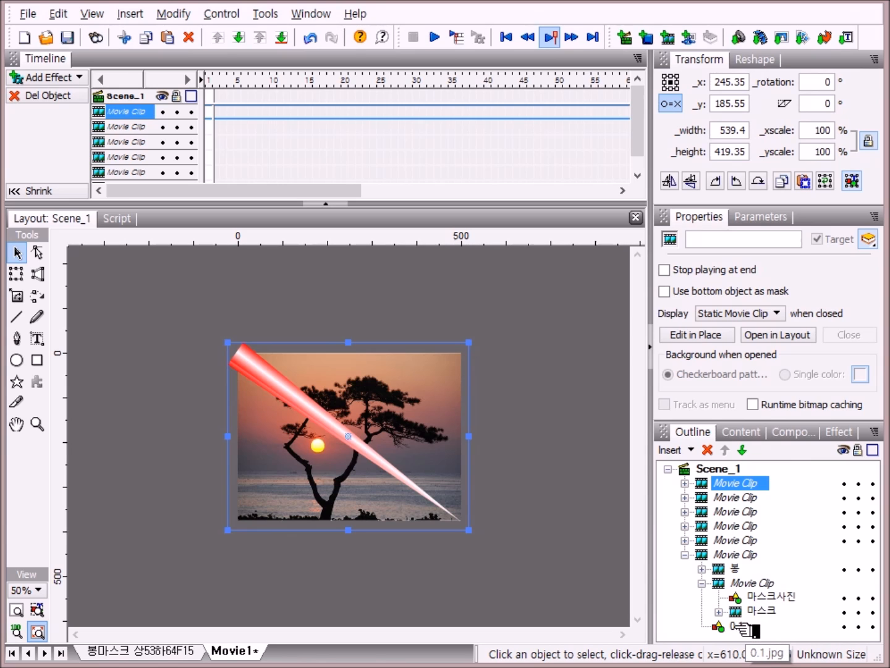
pyautogui.click(739, 626)
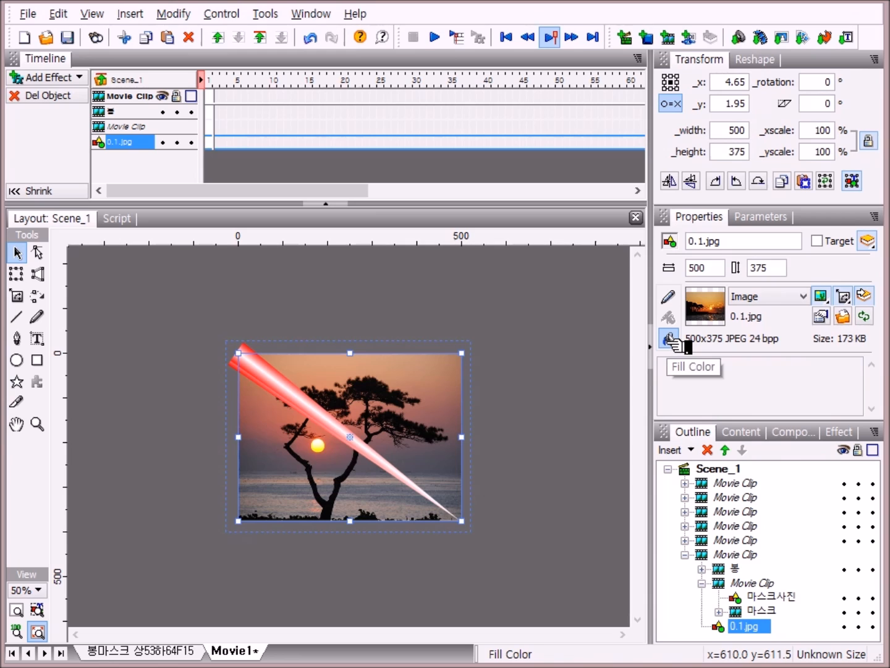
pyautogui.click(848, 319)
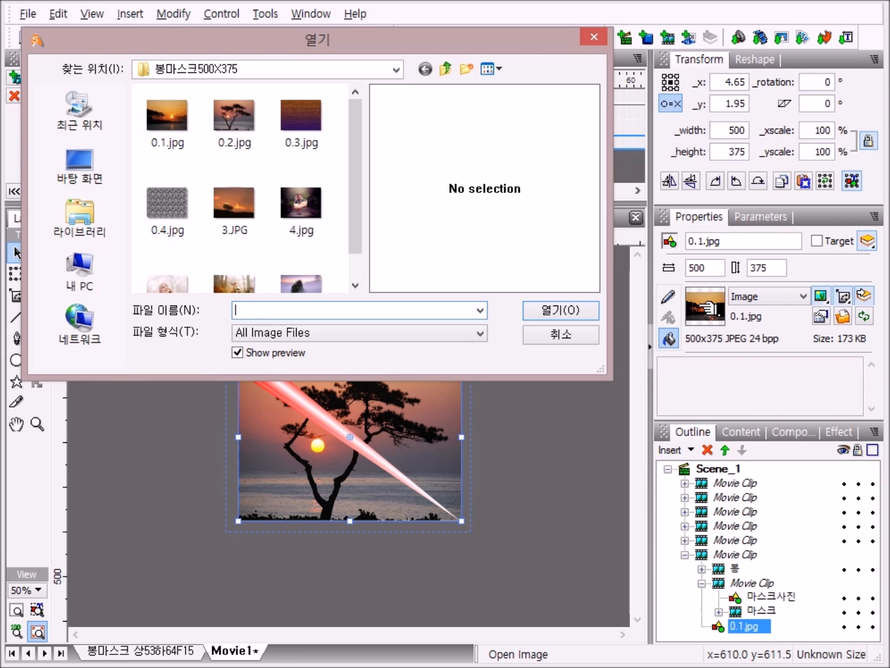
pyautogui.click(593, 38)
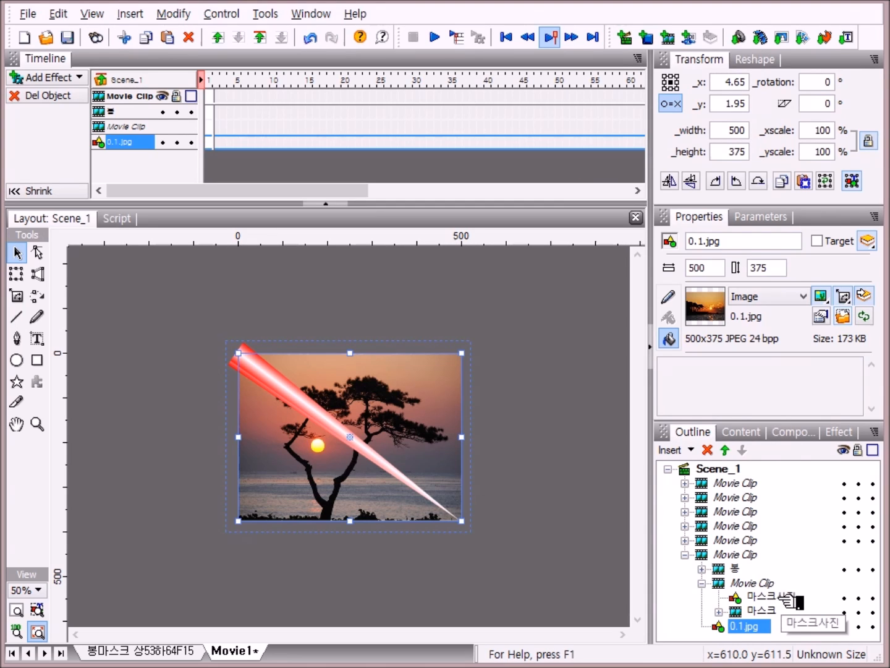
pyautogui.click(784, 598)
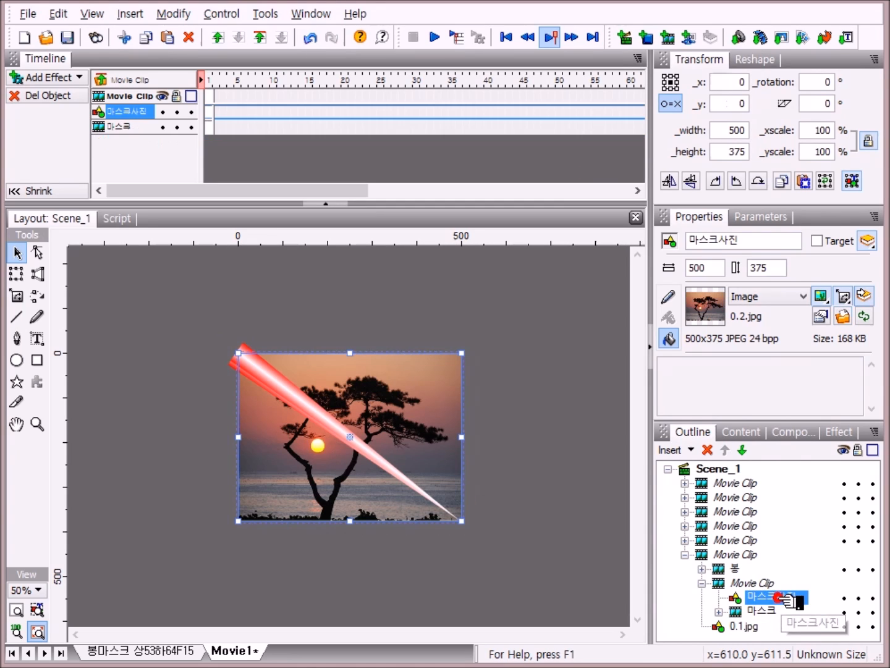
pyautogui.click(843, 316)
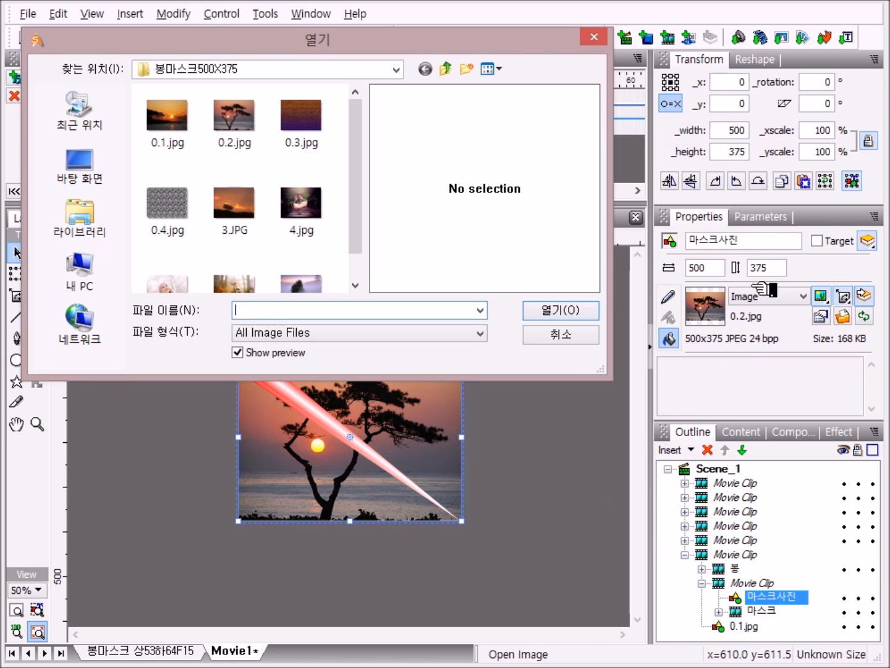
pyautogui.click(597, 37)
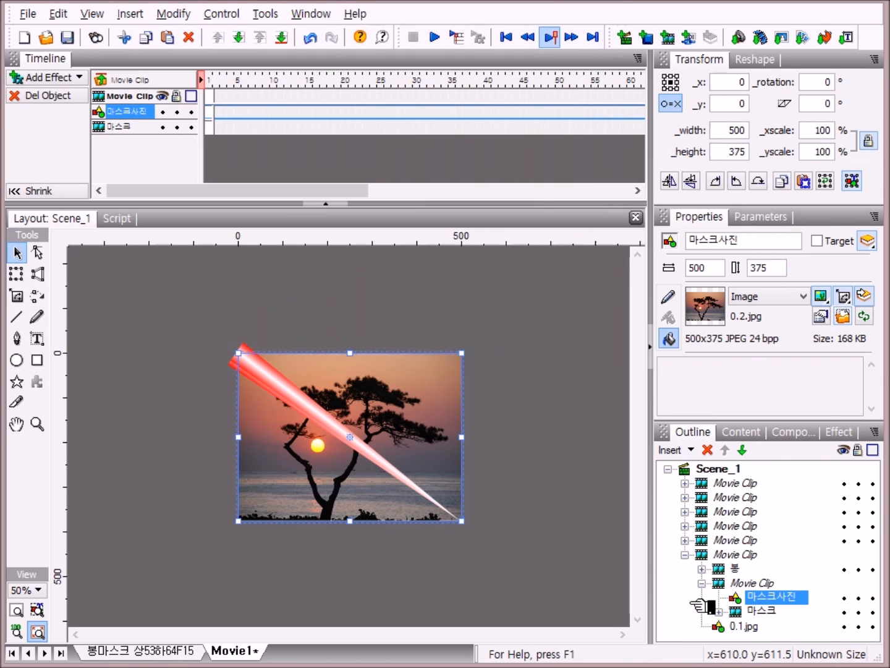
pyautogui.click(702, 583)
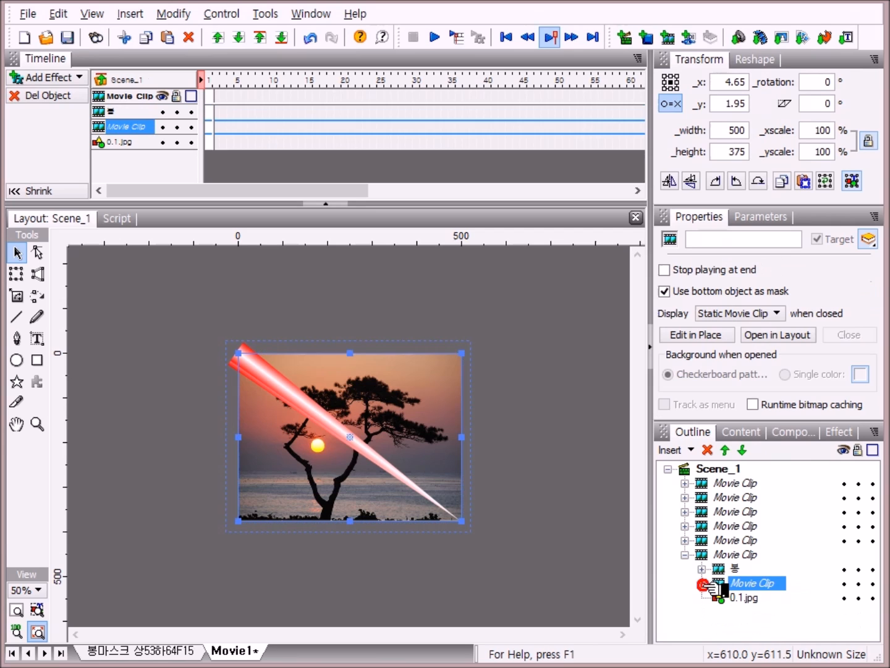
pyautogui.click(685, 556)
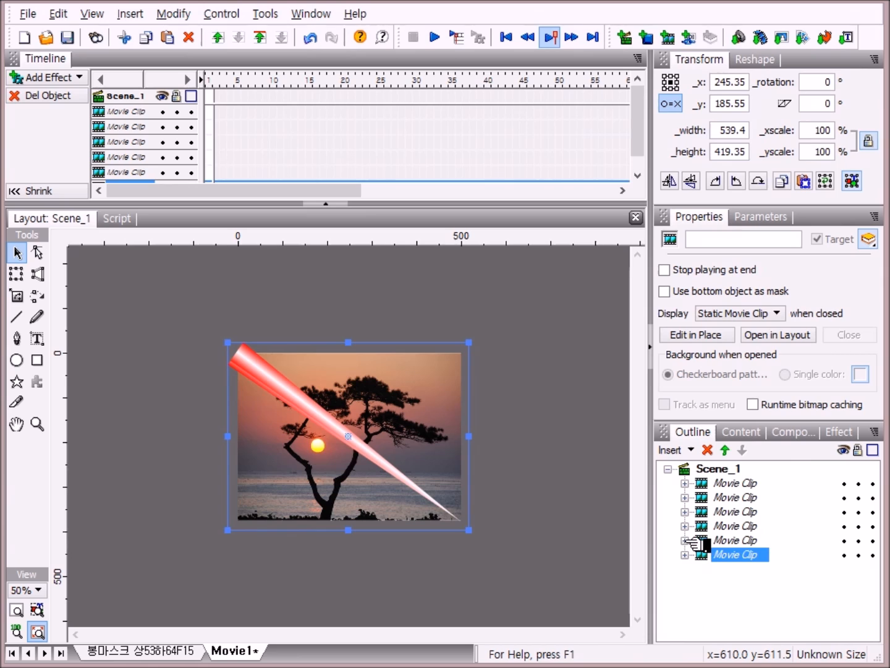
# Step: Open the fifth movie clip's contents and replace the 0.1.jpg background photo's image with 0.2.jpg
pyautogui.click(685, 541)
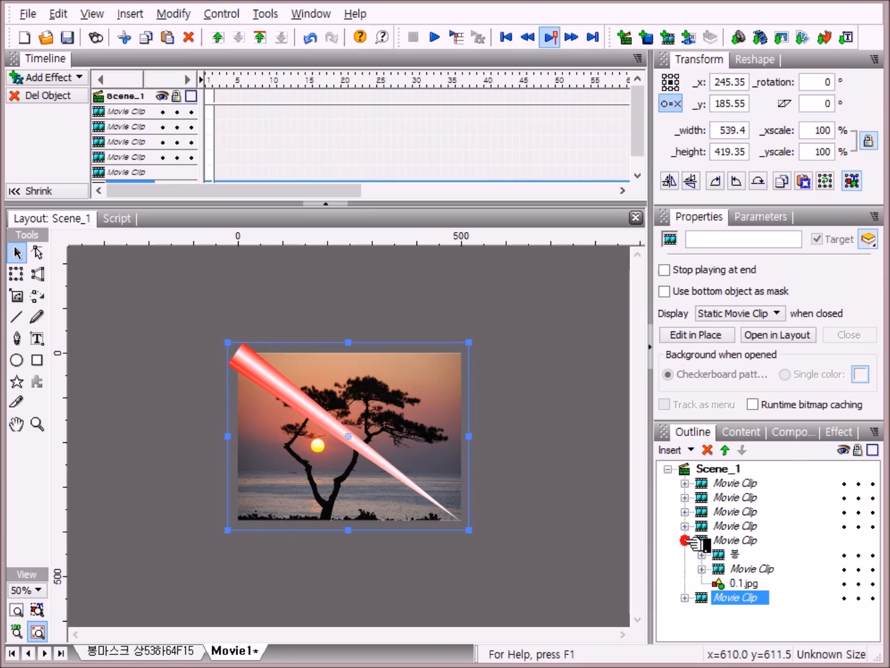
pyautogui.click(702, 569)
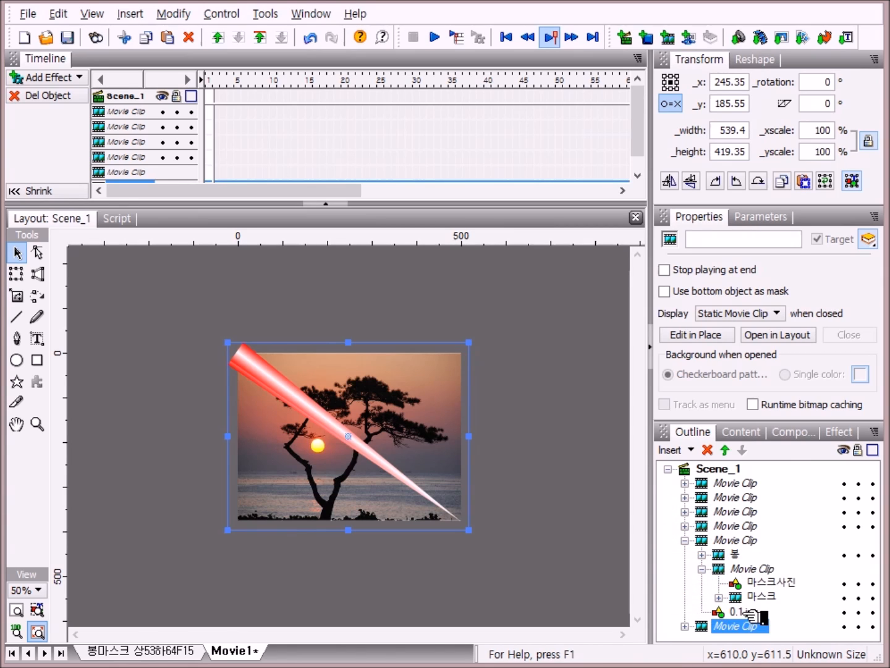
pyautogui.click(742, 611)
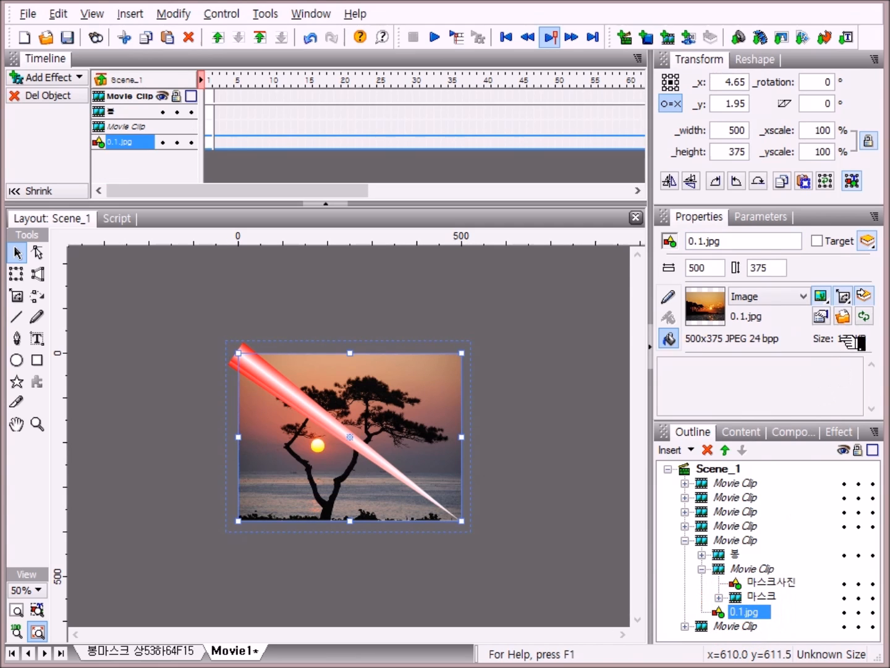
pyautogui.click(844, 318)
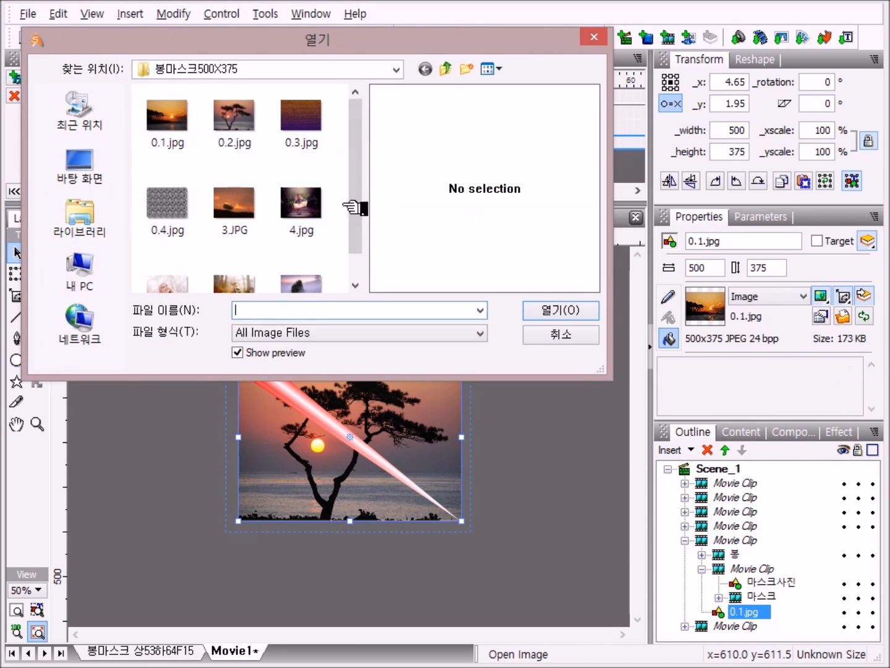
pyautogui.doubleClick(251, 123)
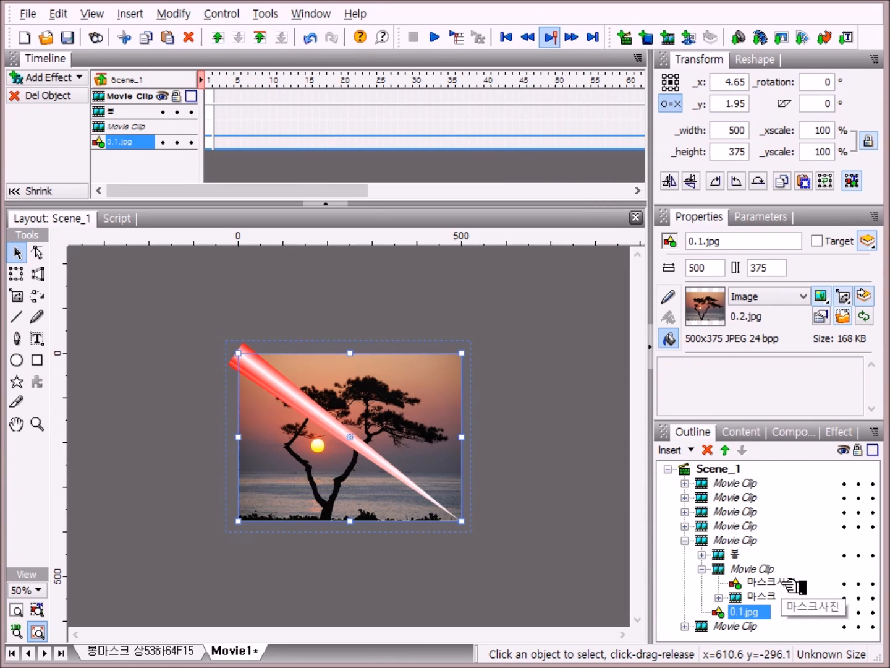
# Step: Replace the 마스크사진 image inside the fifth movie clip with 3.JPG and collapse the clip
pyautogui.click(783, 582)
pyautogui.click(844, 317)
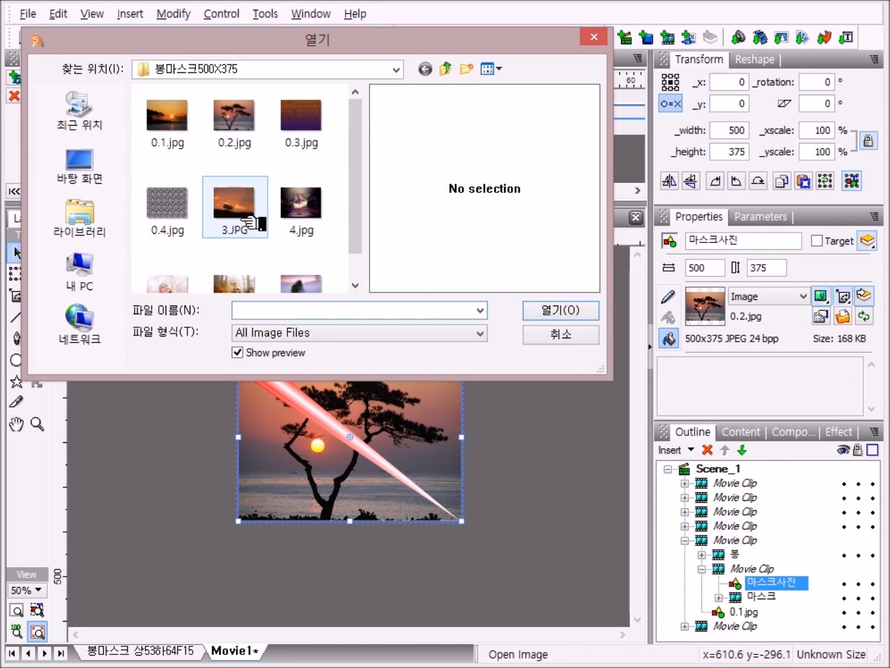
pyautogui.doubleClick(252, 210)
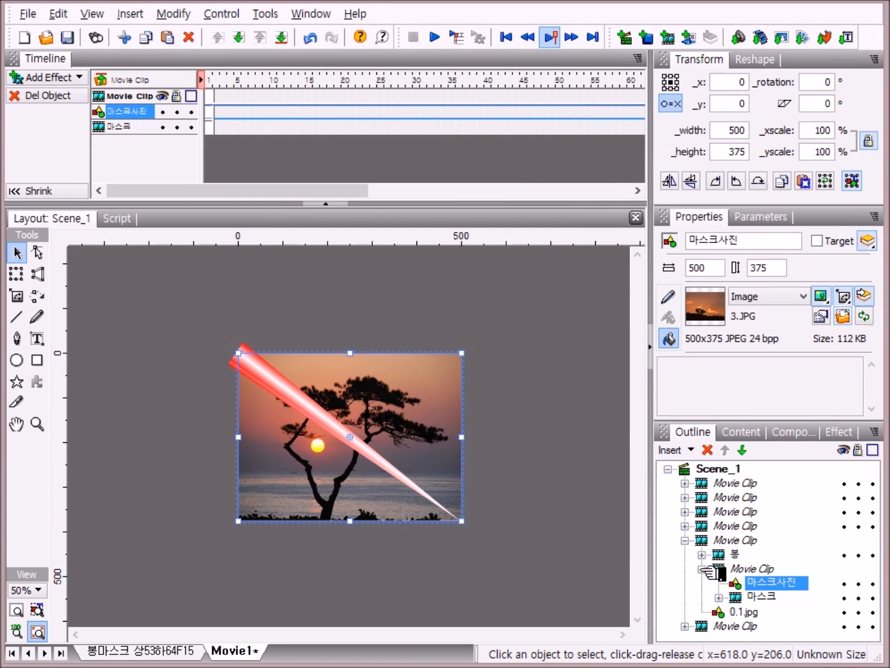
pyautogui.click(708, 569)
pyautogui.click(685, 540)
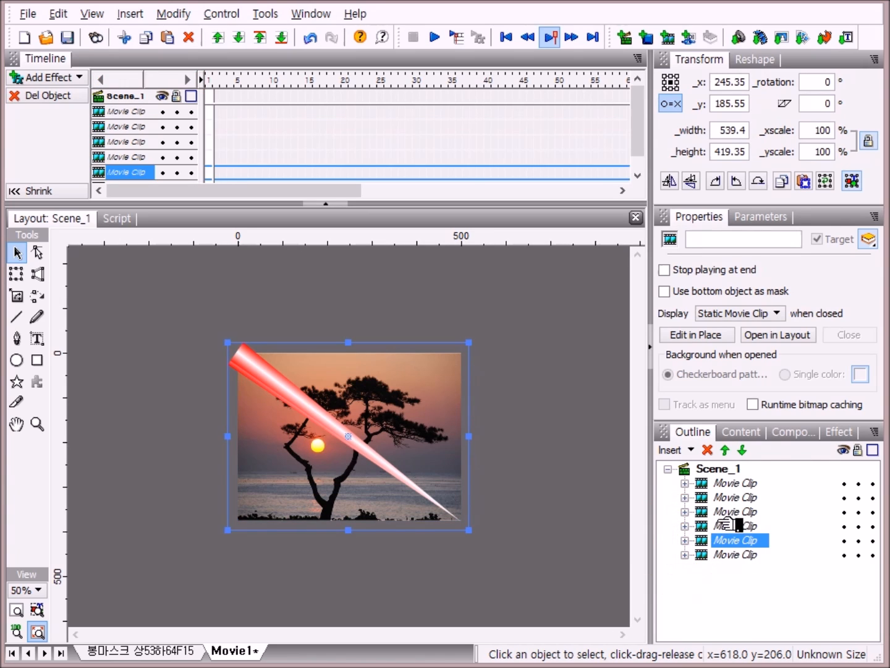
# Step: Open the fourth movie clip's contents and replace the 0.1.jpg background photo's image with 3.JPG
pyautogui.click(685, 527)
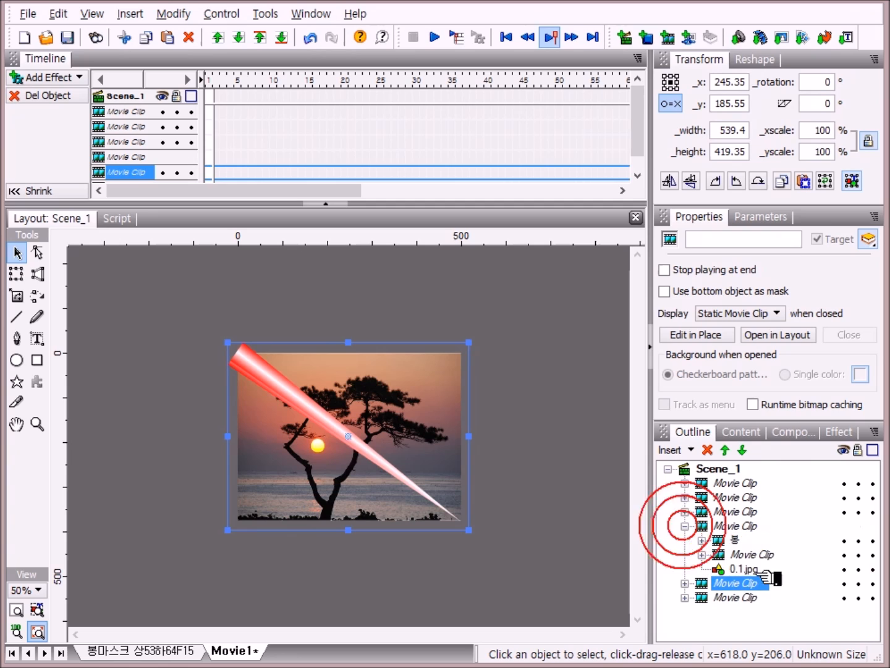
pyautogui.click(702, 555)
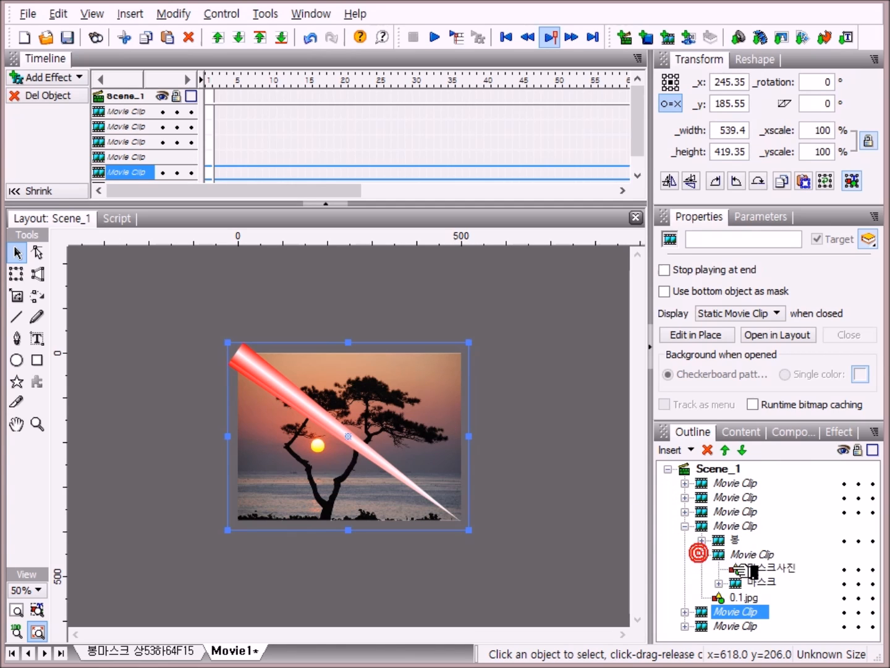
pyautogui.click(755, 597)
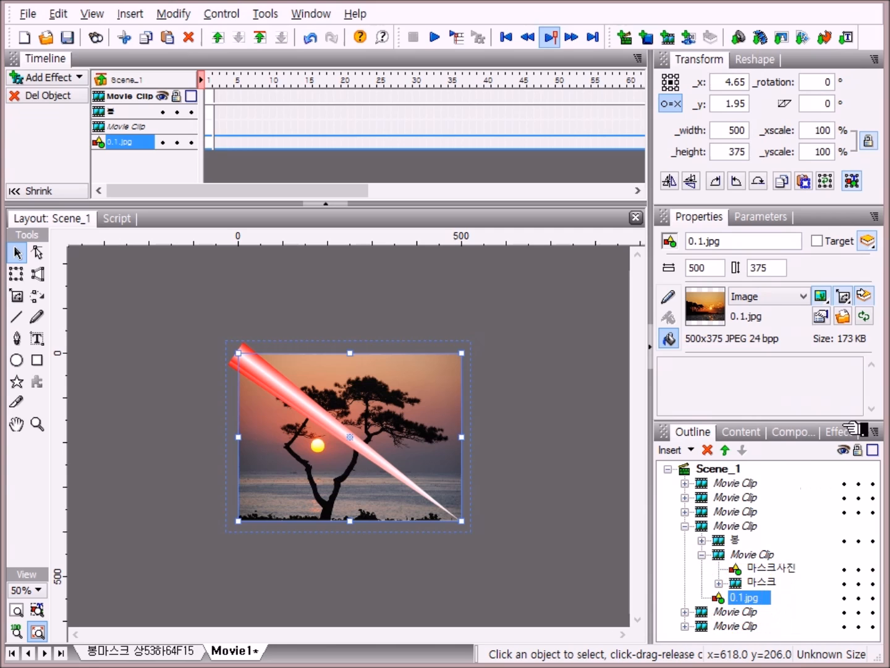
pyautogui.click(844, 316)
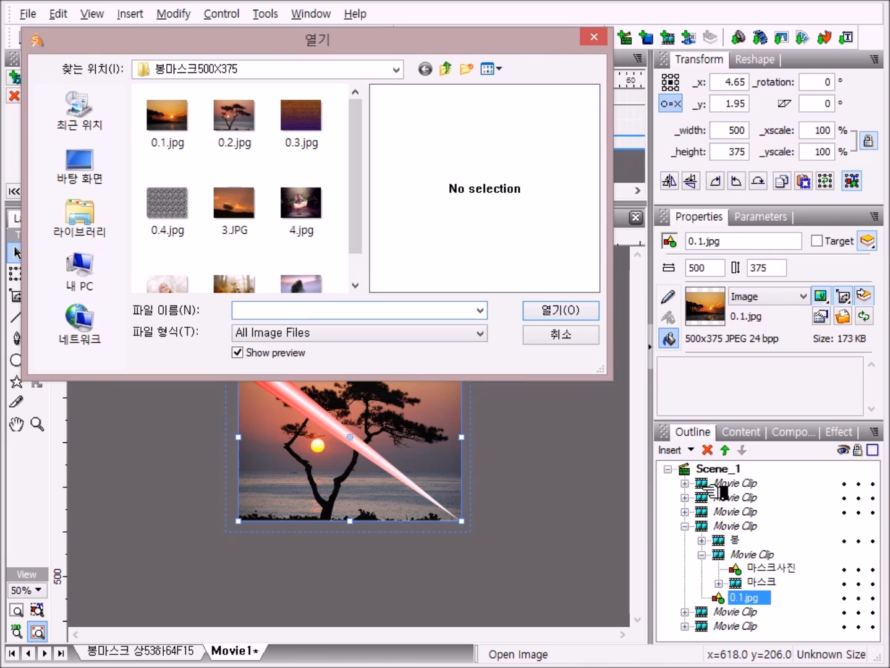
pyautogui.doubleClick(246, 212)
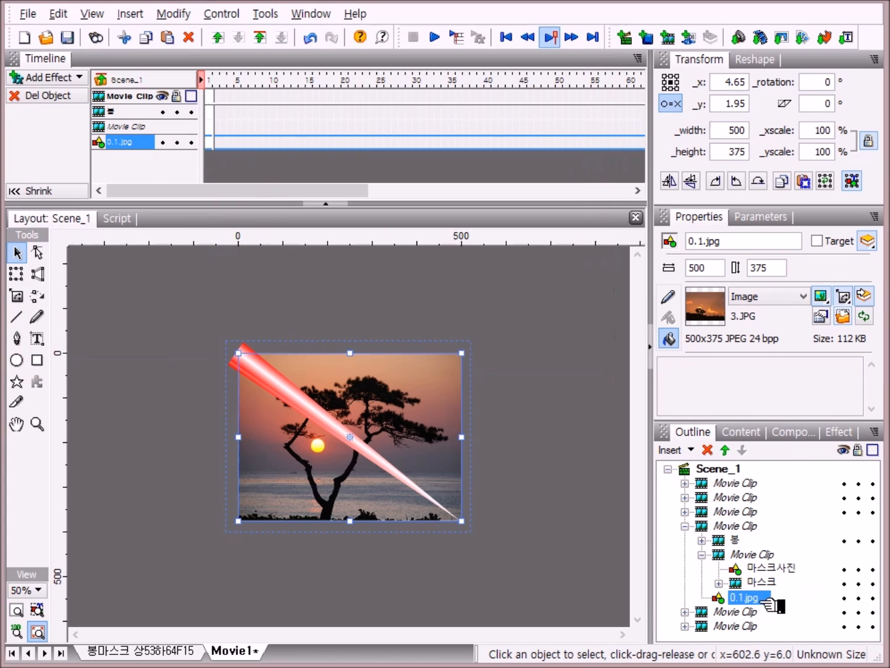
# Step: Replace the 마스크사진 image inside the fourth movie clip with 4.jpg and collapse the clip
pyautogui.click(773, 567)
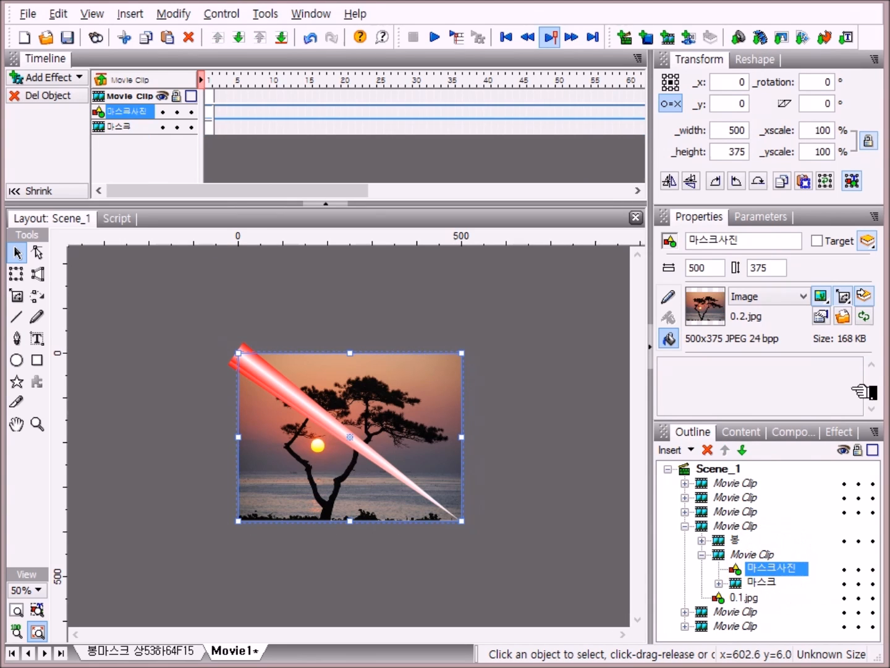
pyautogui.click(843, 316)
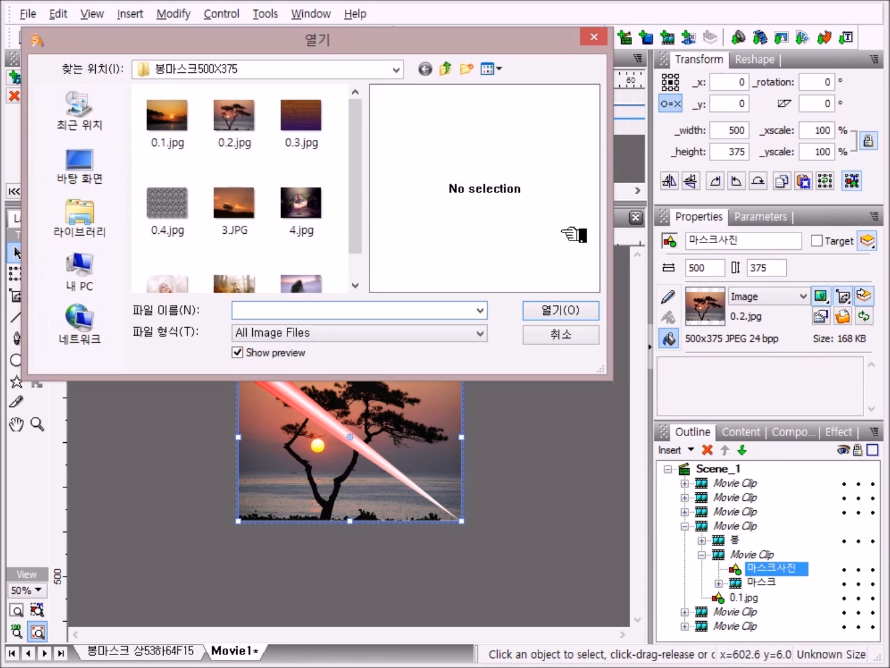
pyautogui.doubleClick(316, 211)
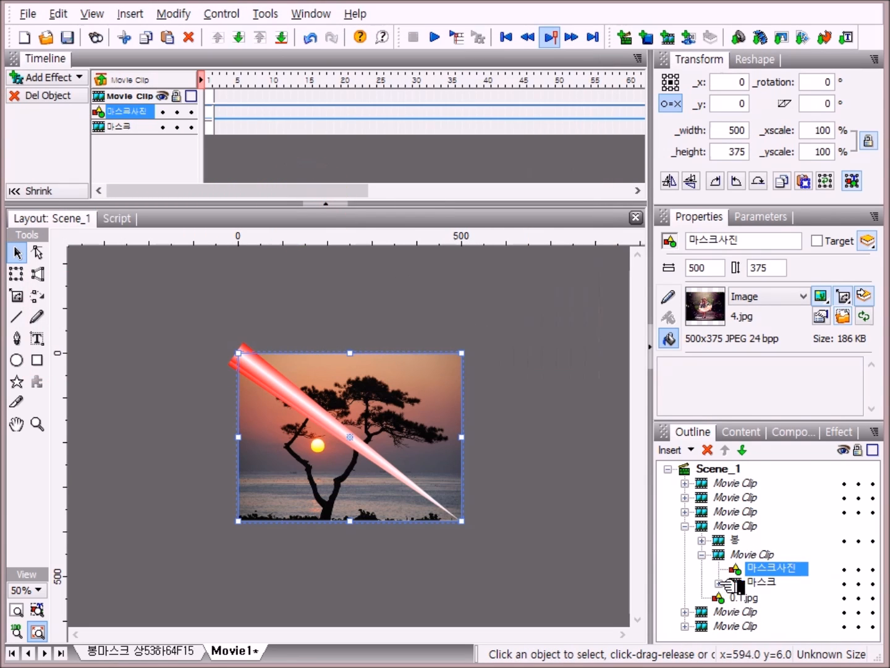
pyautogui.click(702, 554)
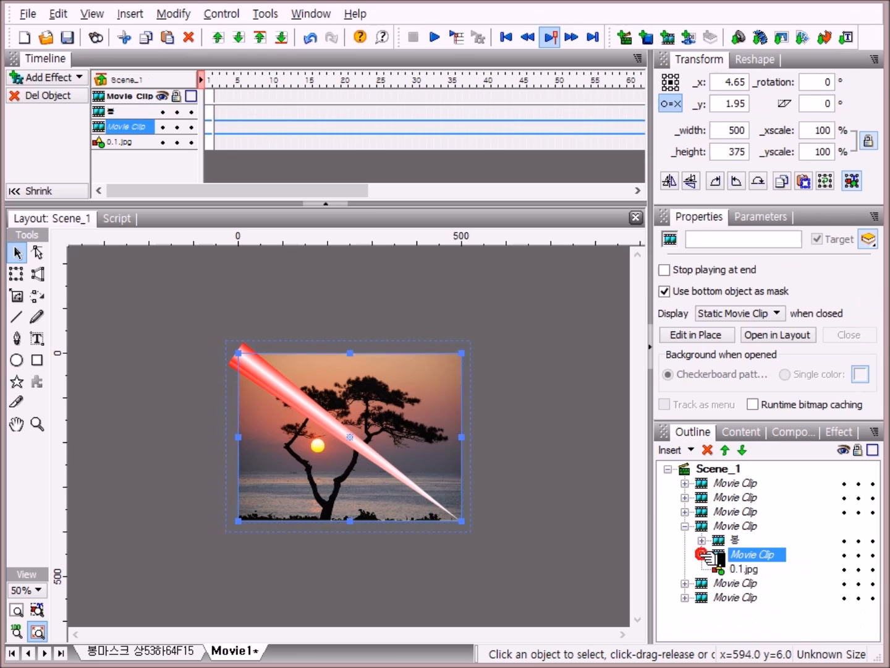
pyautogui.click(685, 526)
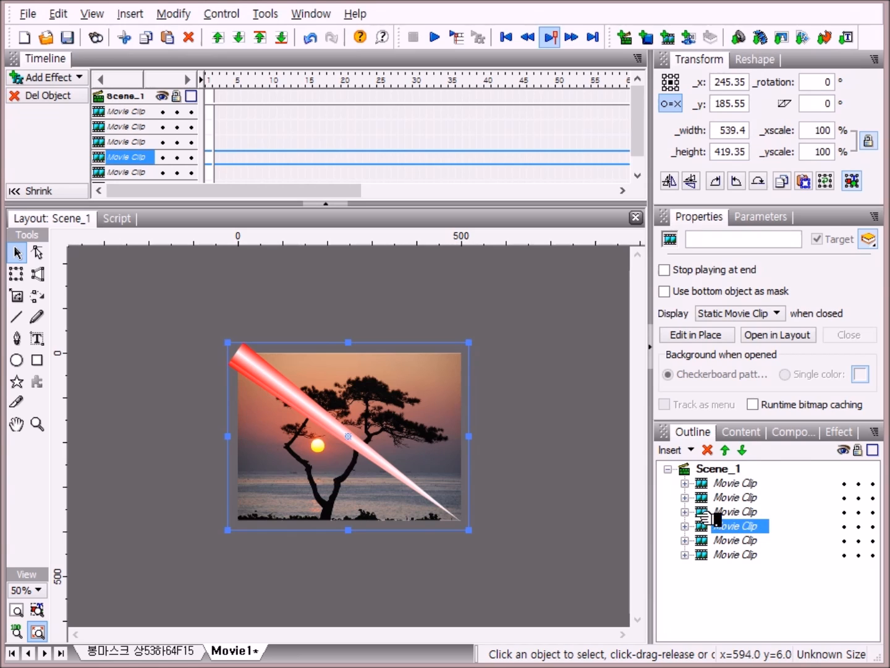
# Step: Open the third movie clip's contents and replace the 0.1.jpg background photo's image with 4.jpg
pyautogui.click(685, 511)
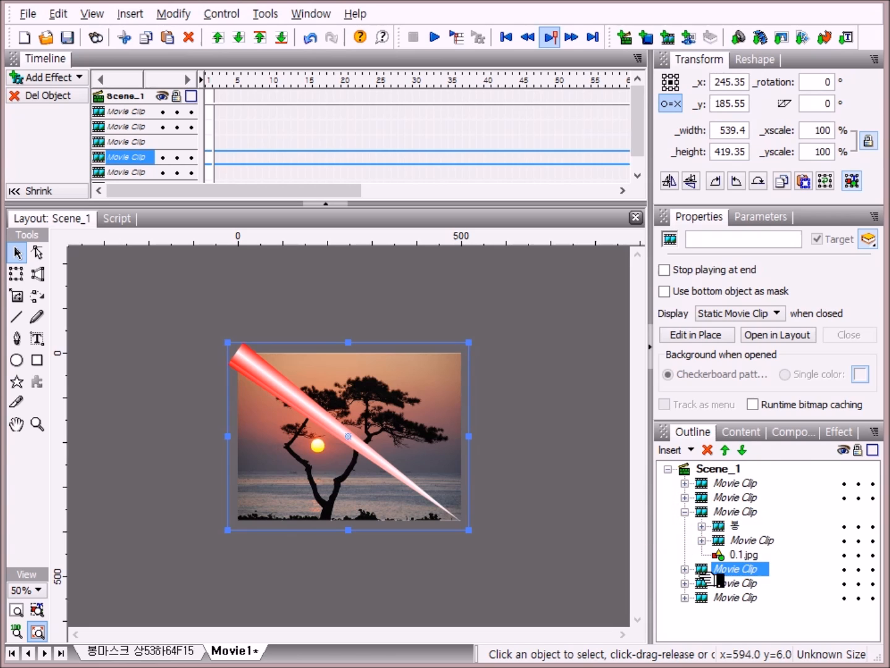
pyautogui.click(702, 540)
pyautogui.click(751, 583)
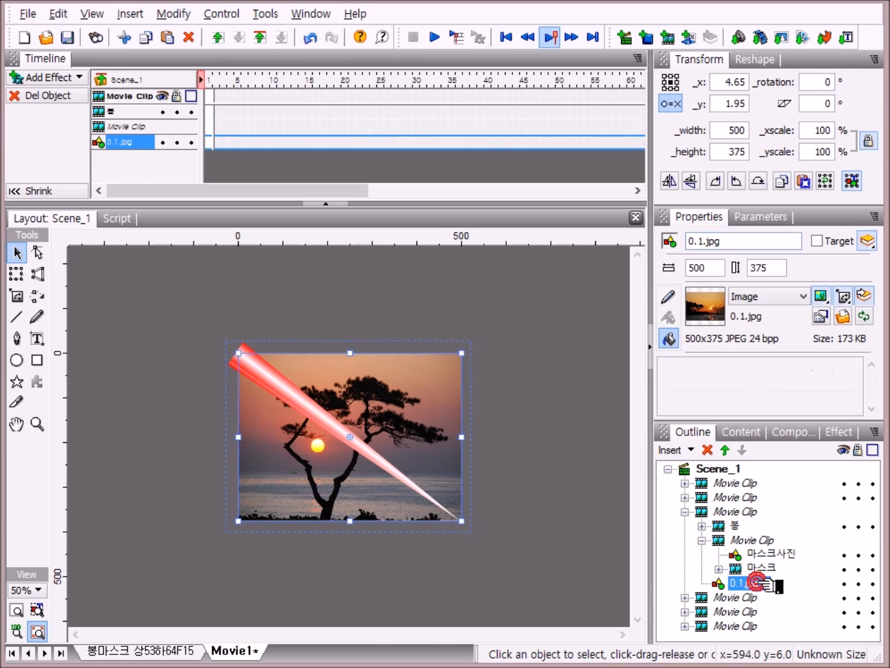
pyautogui.click(843, 317)
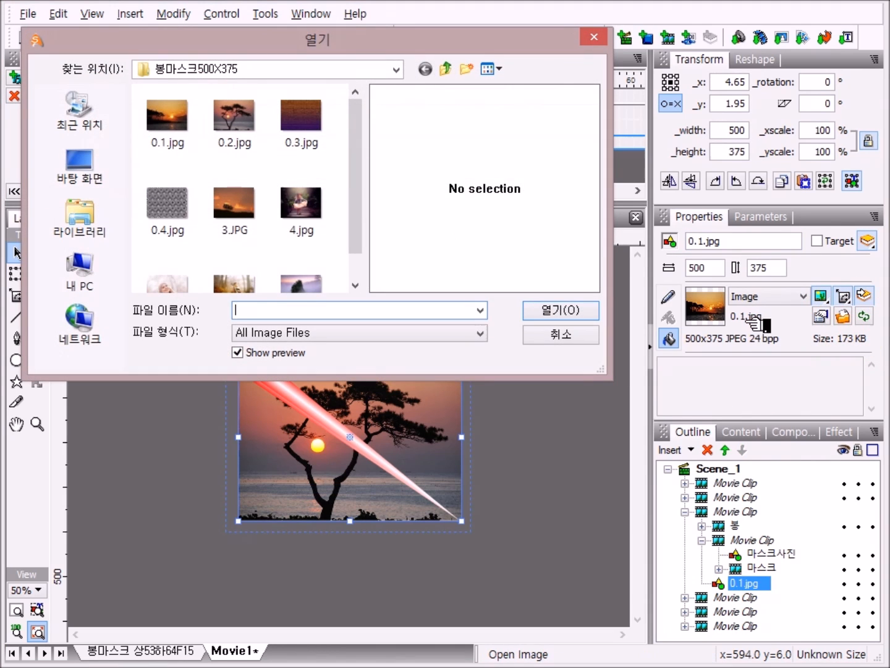
pyautogui.doubleClick(305, 207)
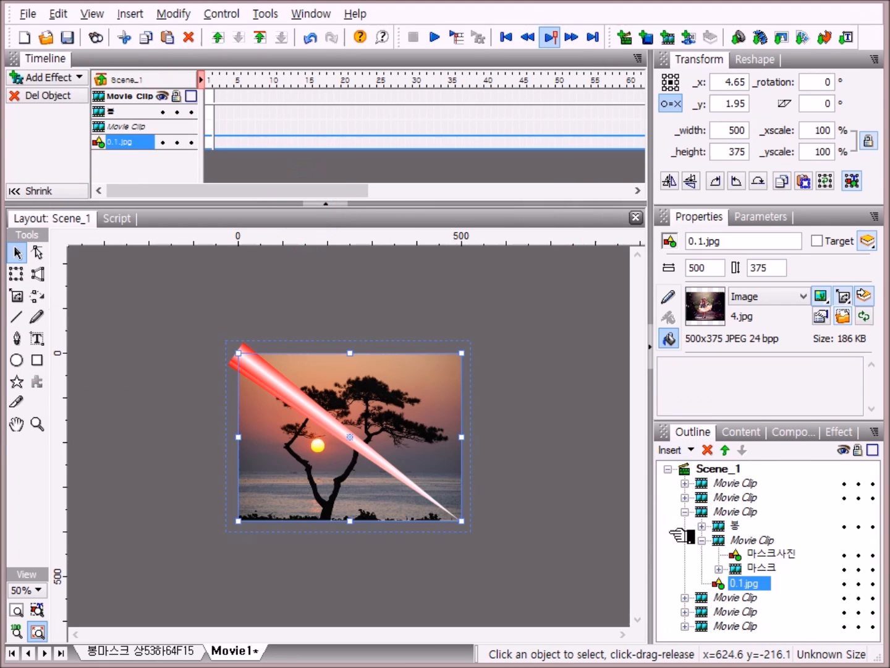
# Step: Replace the 마스크사진 image inside the third movie clip with 5.jpg
pyautogui.click(780, 555)
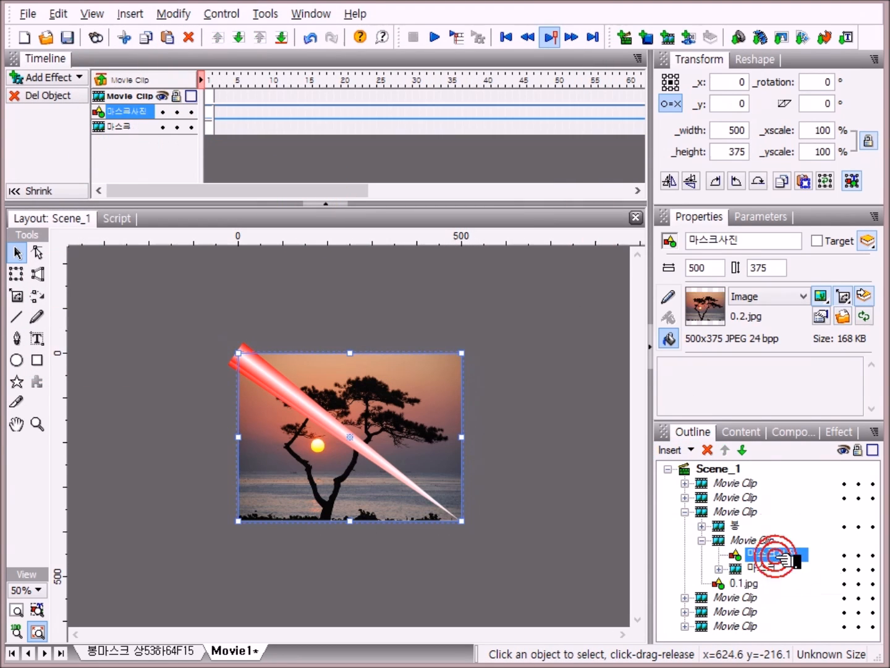
pyautogui.click(844, 317)
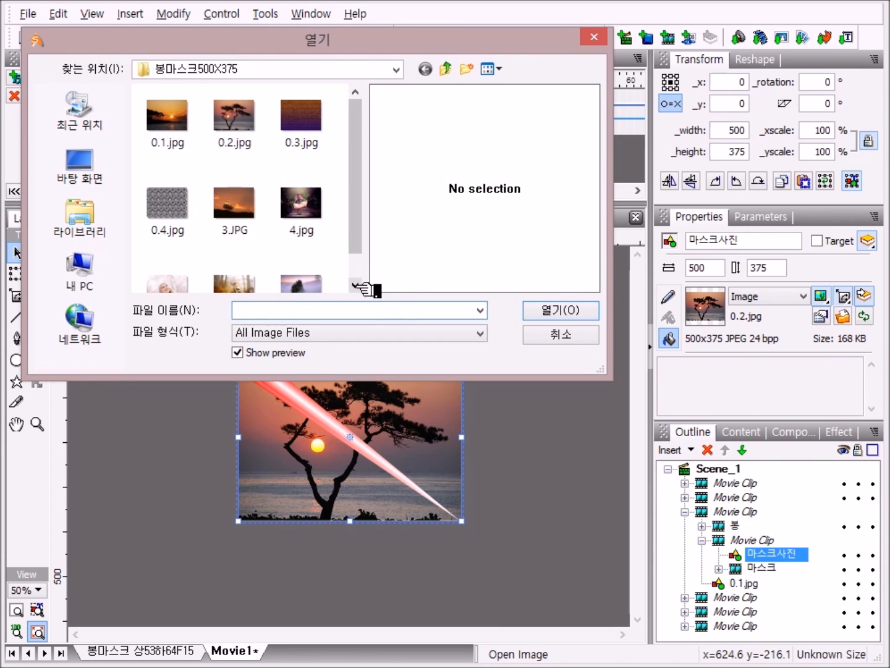
pyautogui.click(355, 285)
pyautogui.doubleClick(185, 264)
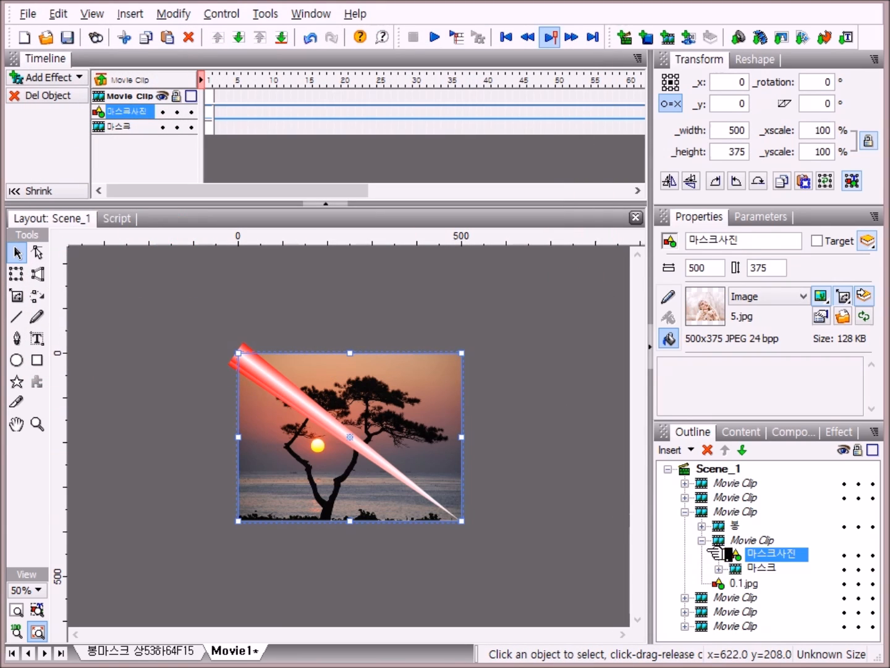
# Step: Collapse the third movie clip, open the second movie clip's contents, and replace its 0.1.jpg background photo's image with 5.jpg
pyautogui.click(702, 541)
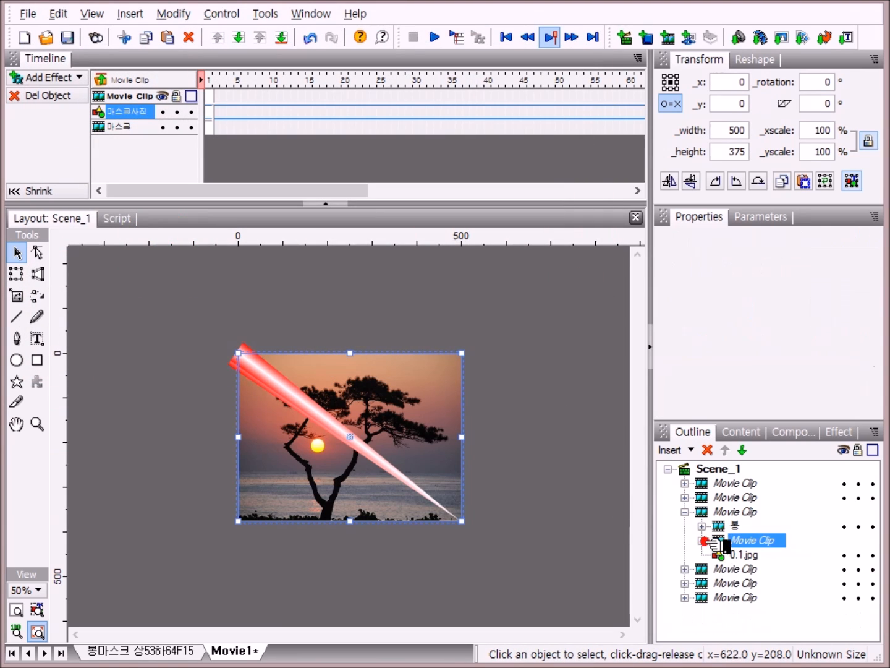
pyautogui.click(686, 512)
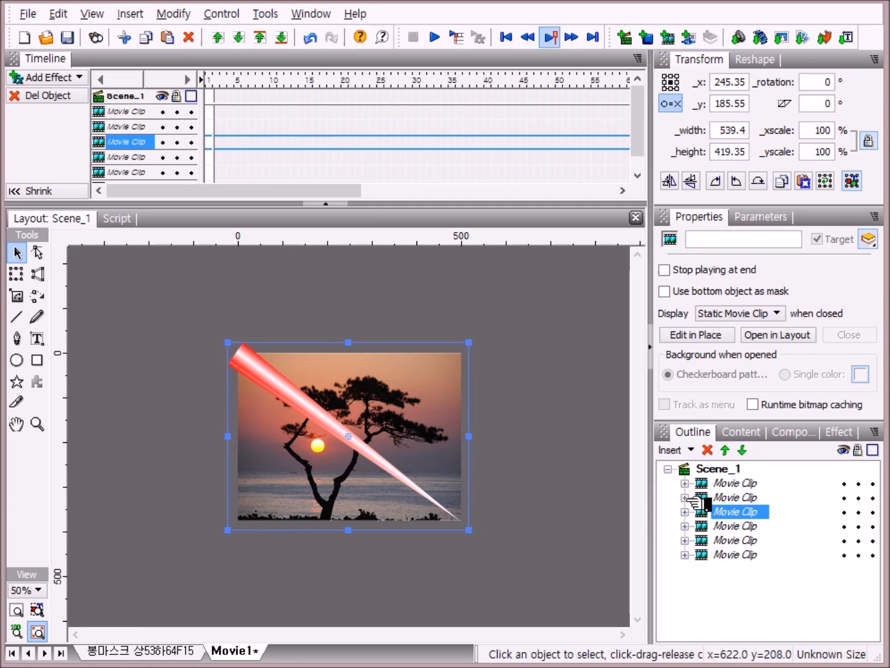
pyautogui.click(685, 498)
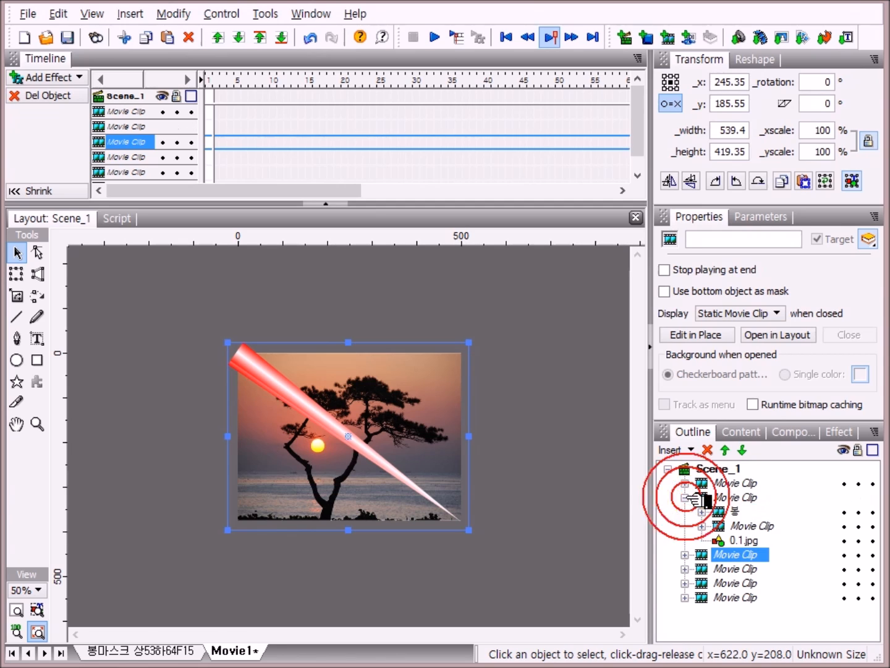
pyautogui.click(701, 526)
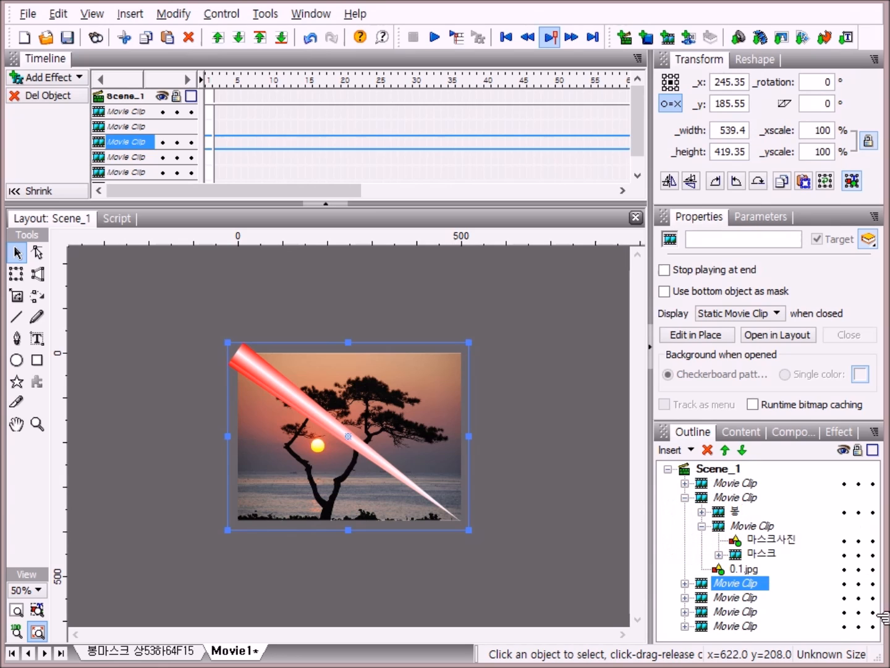
pyautogui.click(747, 569)
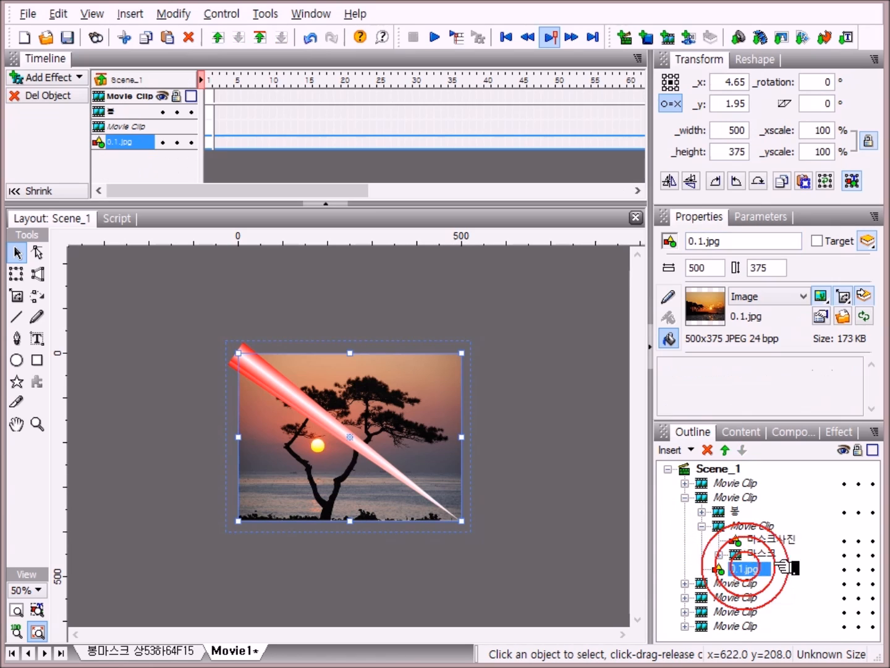
pyautogui.click(844, 317)
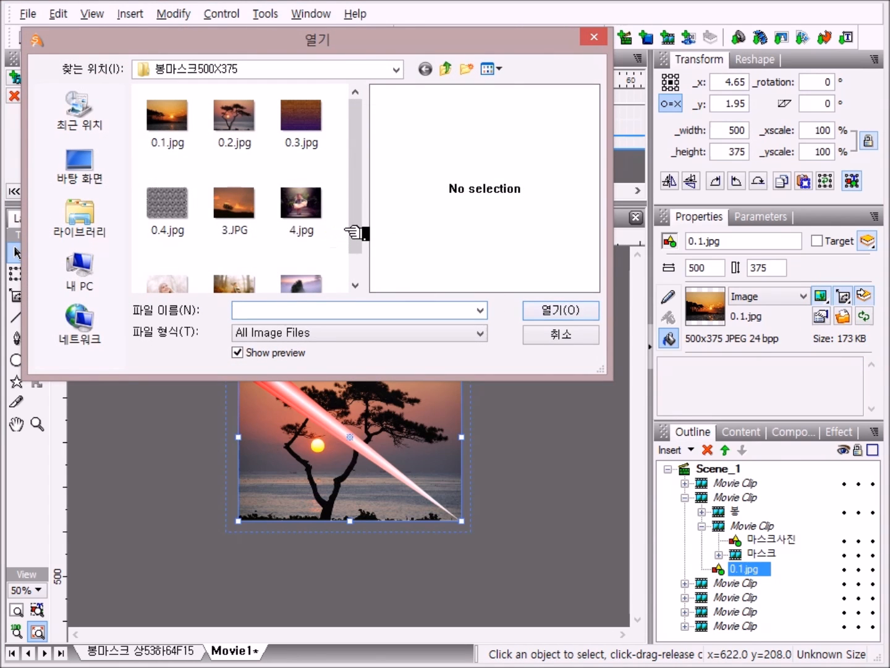
pyautogui.scroll(-1, 358, 237)
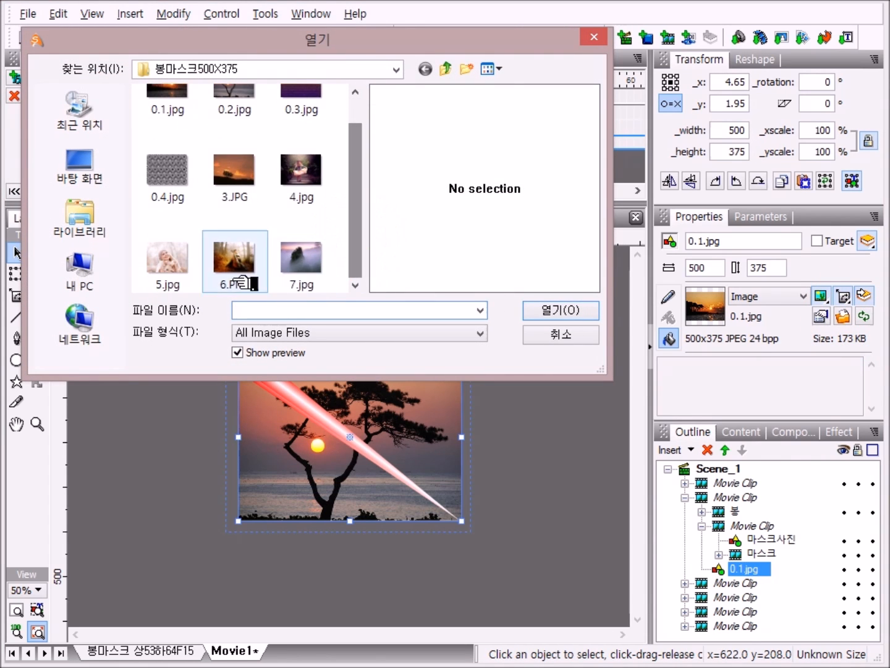
pyautogui.click(182, 266)
pyautogui.doubleClick(181, 266)
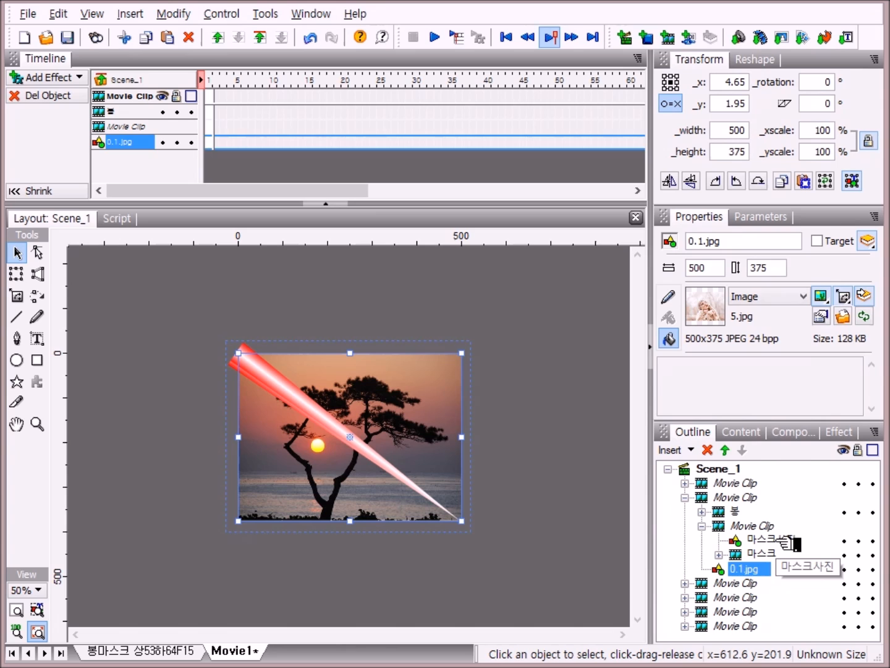
# Step: Replace the 마스크사진 image inside the second movie clip with 6.PNG and collapse the clip
pyautogui.click(788, 543)
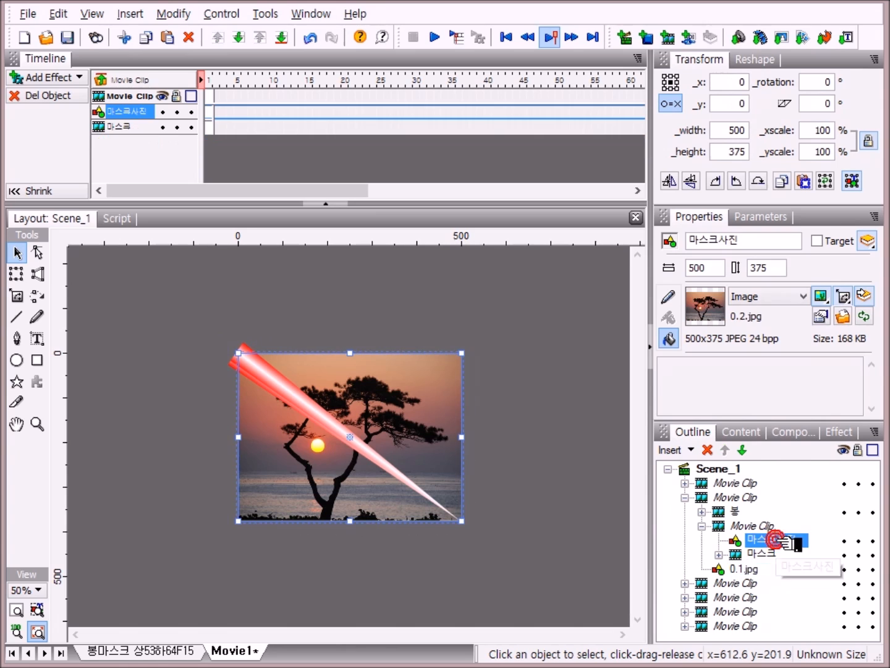
pyautogui.click(846, 317)
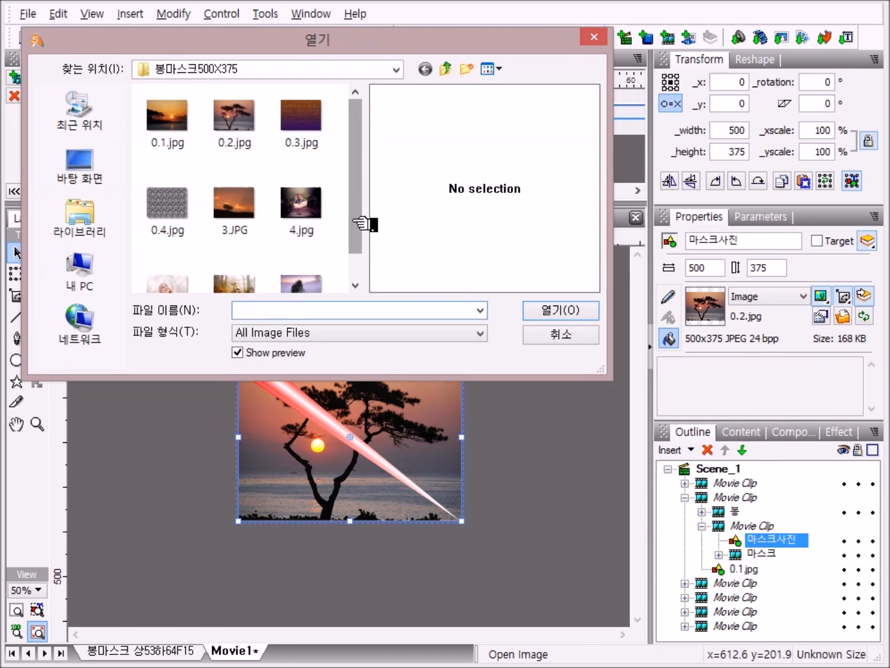
pyautogui.scroll(-1, 365, 213)
pyautogui.doubleClick(247, 264)
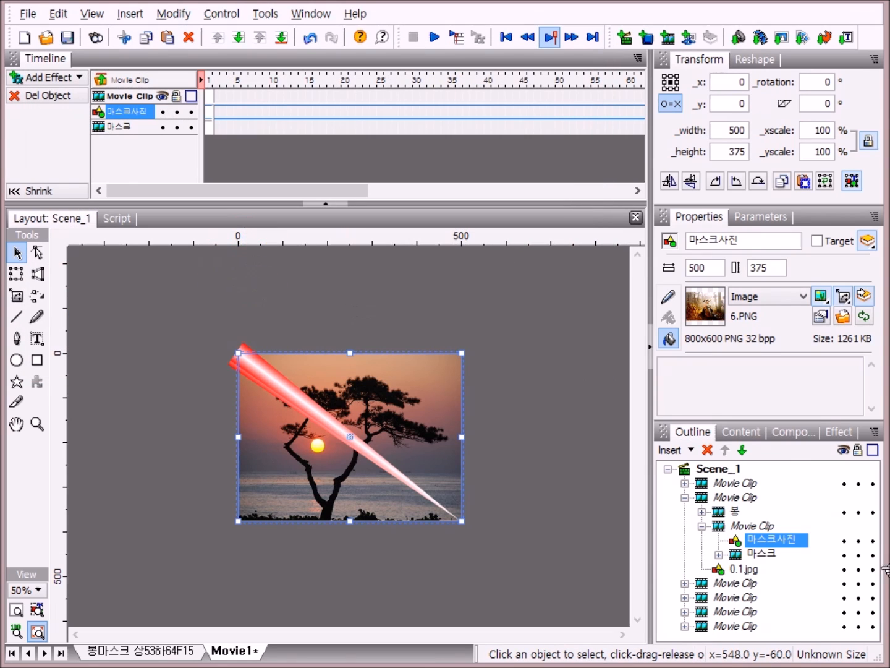
pyautogui.click(702, 526)
pyautogui.click(684, 497)
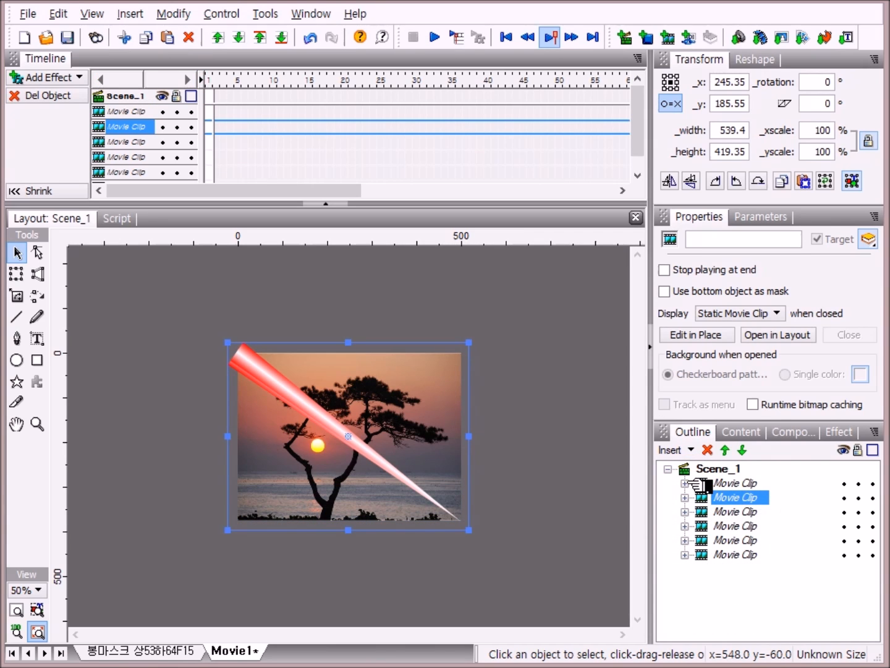
# Step: Open the first movie clip's contents and replace the 0.1.jpg background photo's image with 6.PNG
pyautogui.click(685, 483)
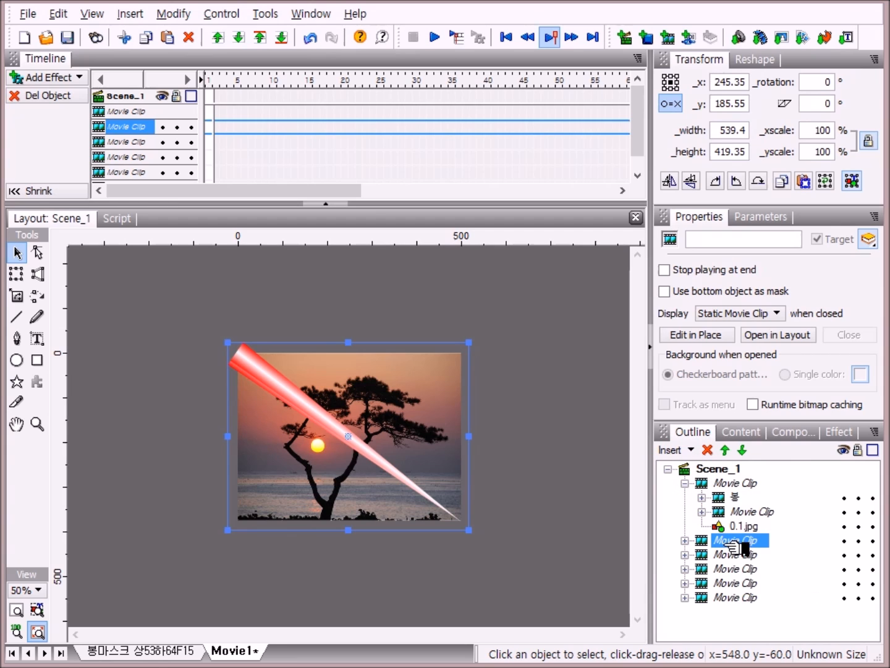
pyautogui.click(703, 512)
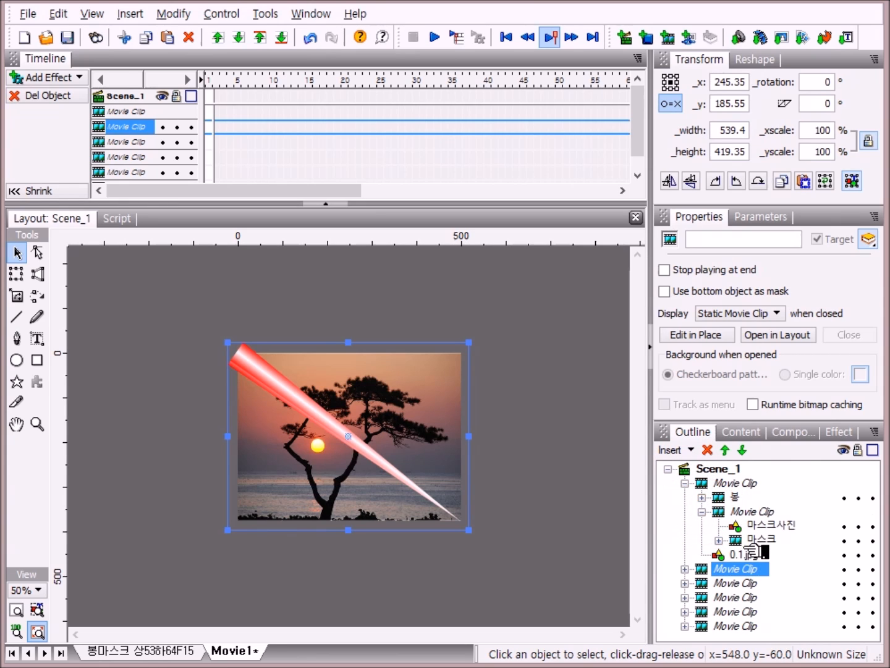
pyautogui.click(739, 554)
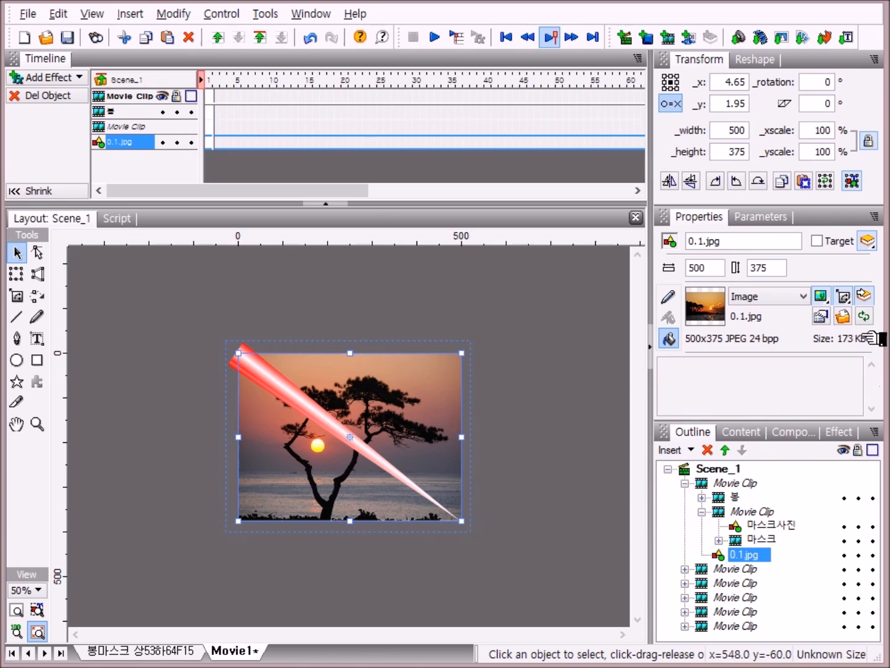
pyautogui.click(846, 318)
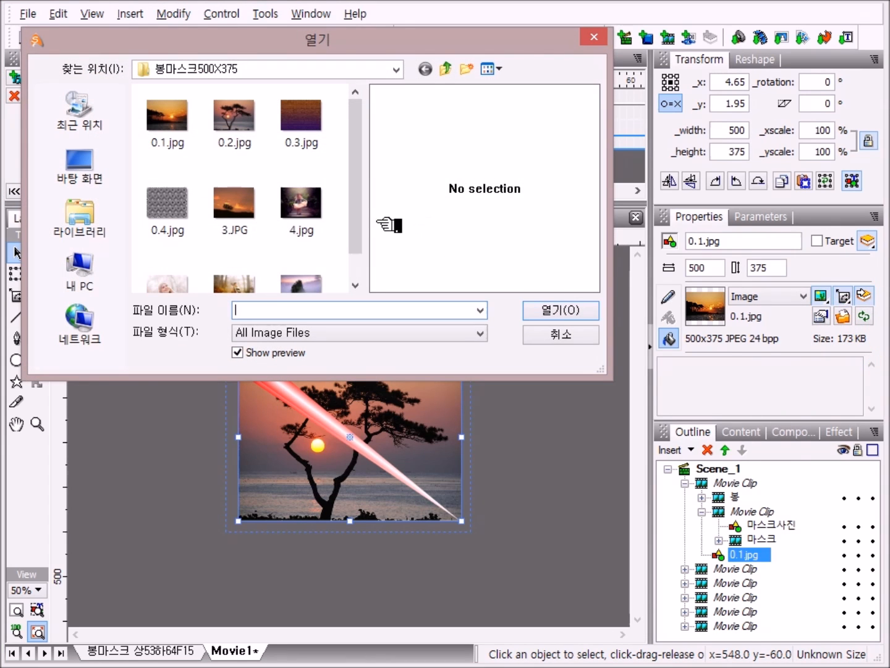
pyautogui.moveTo(360, 207); pyautogui.dragTo(361, 232)
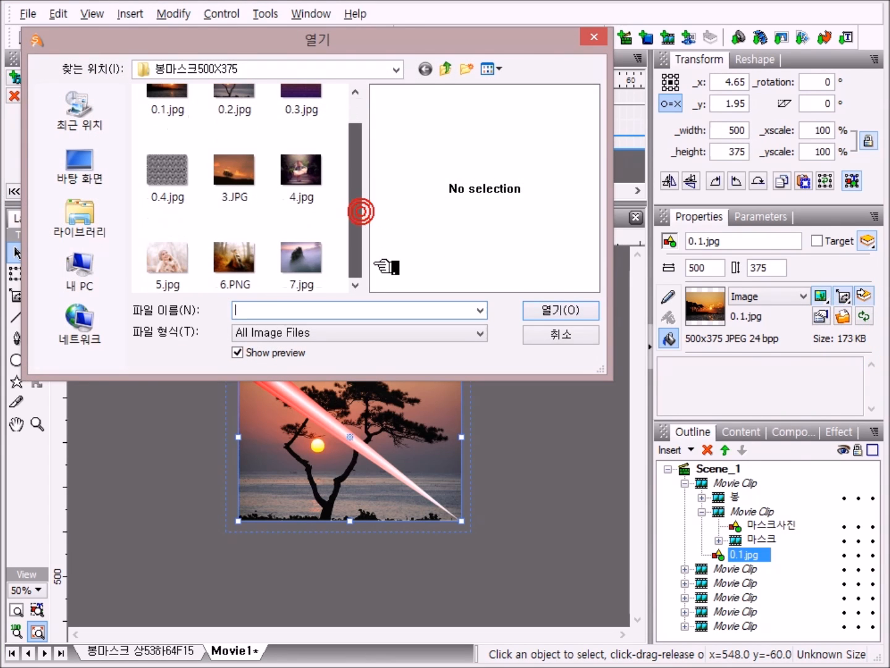
pyautogui.doubleClick(249, 258)
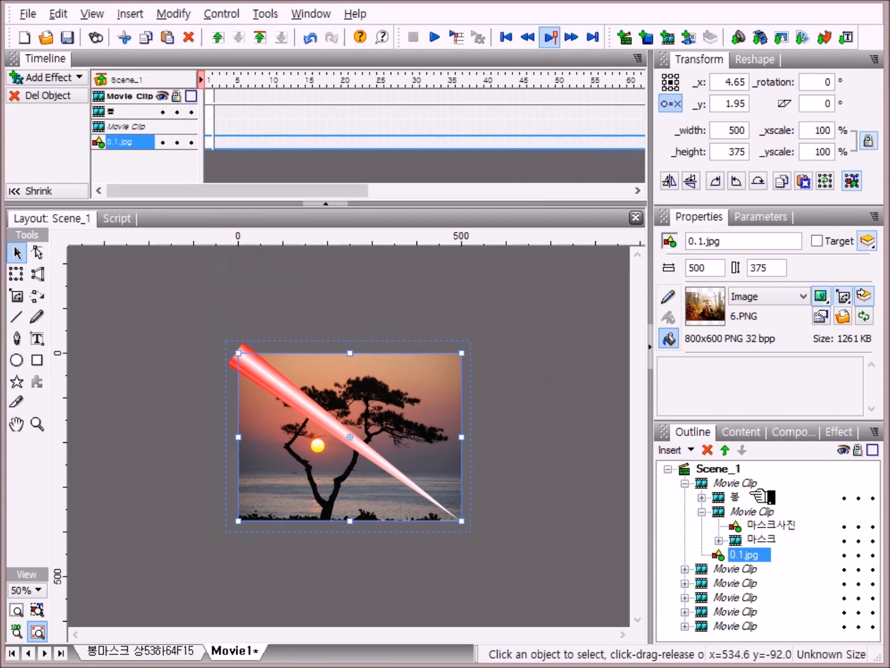
# Step: Replace the 마스크사진 image inside the first movie clip with 0.1.jpg and collapse the clip
pyautogui.click(784, 525)
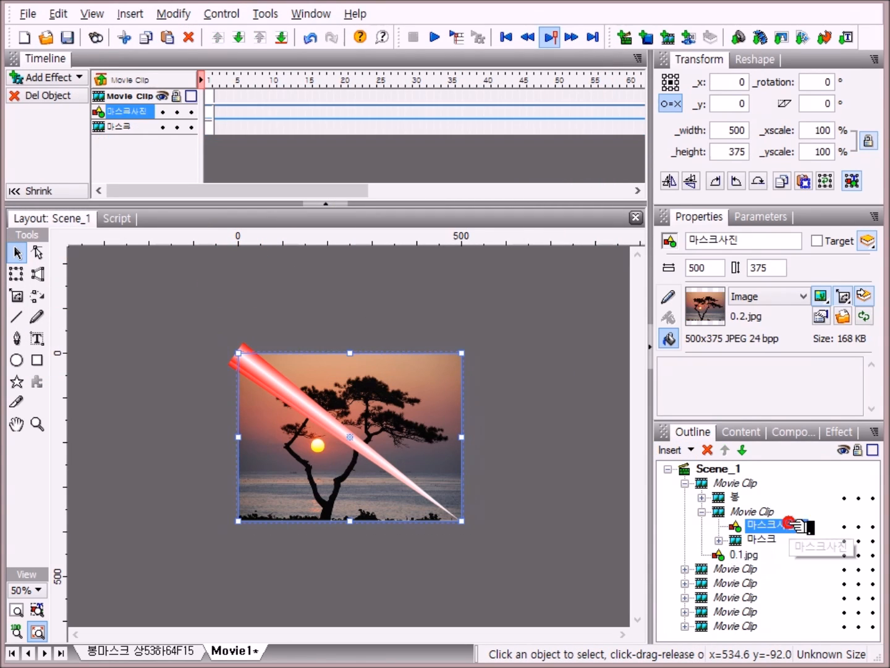
pyautogui.click(843, 316)
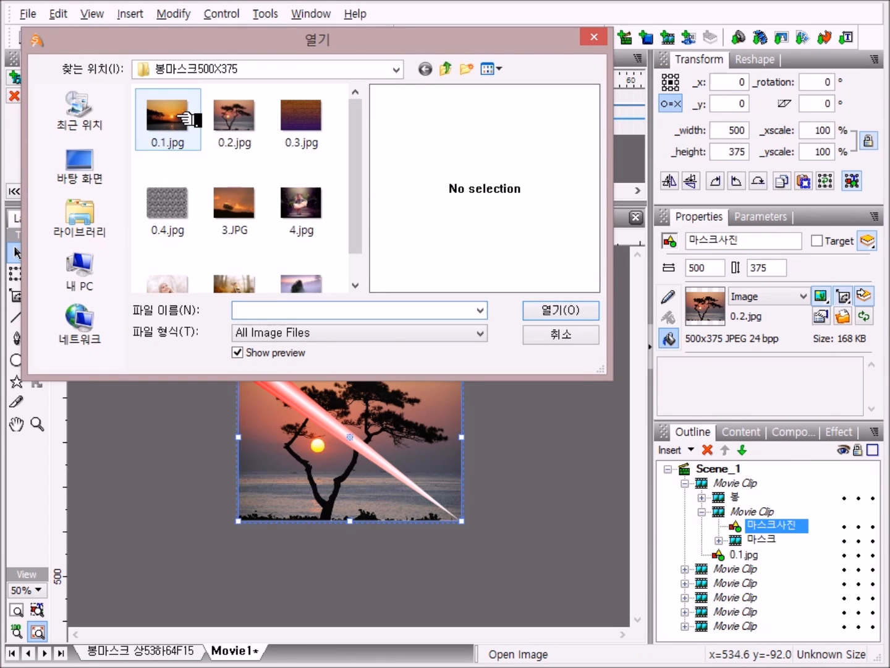
pyautogui.doubleClick(181, 117)
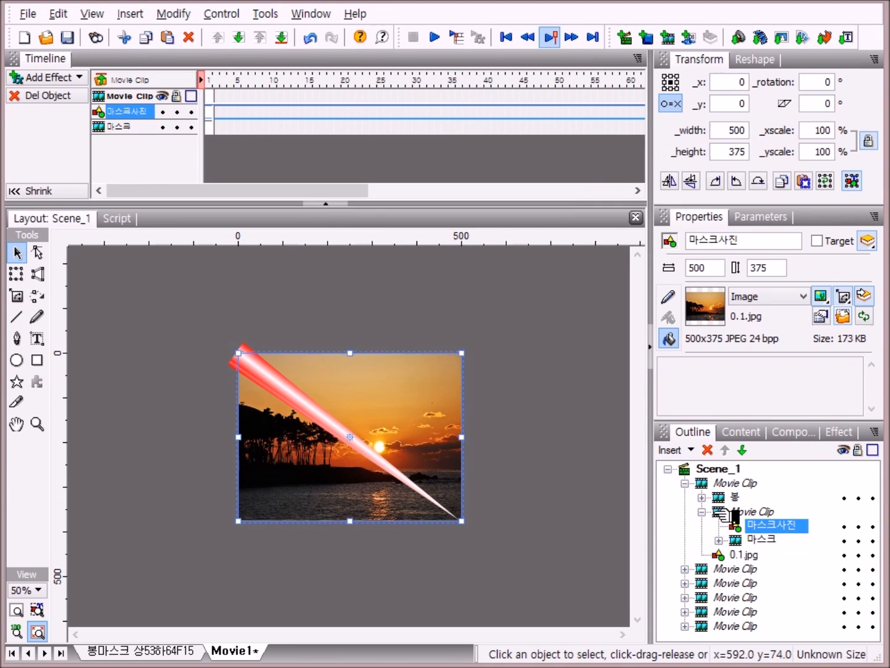
pyautogui.click(708, 512)
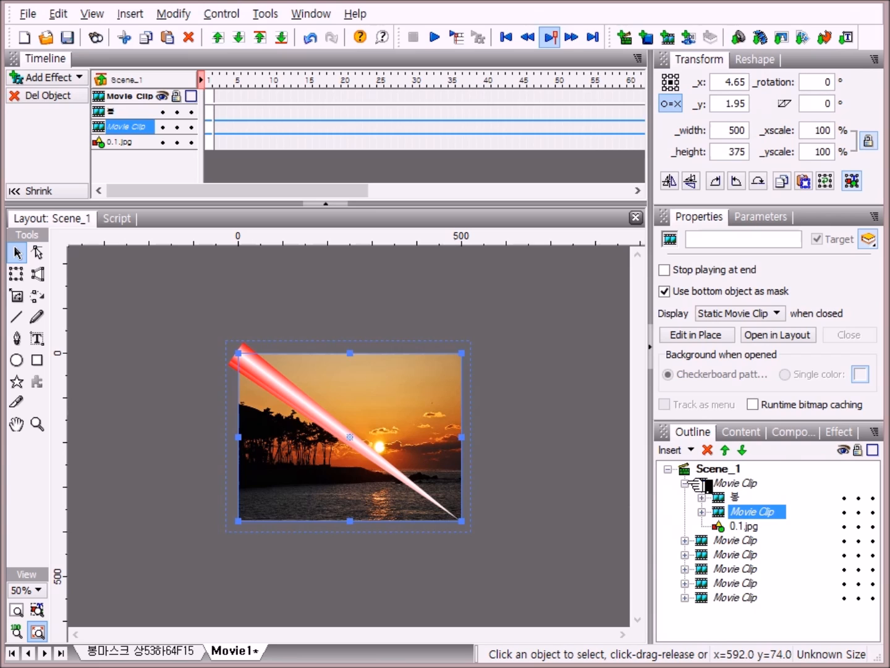
pyautogui.click(708, 484)
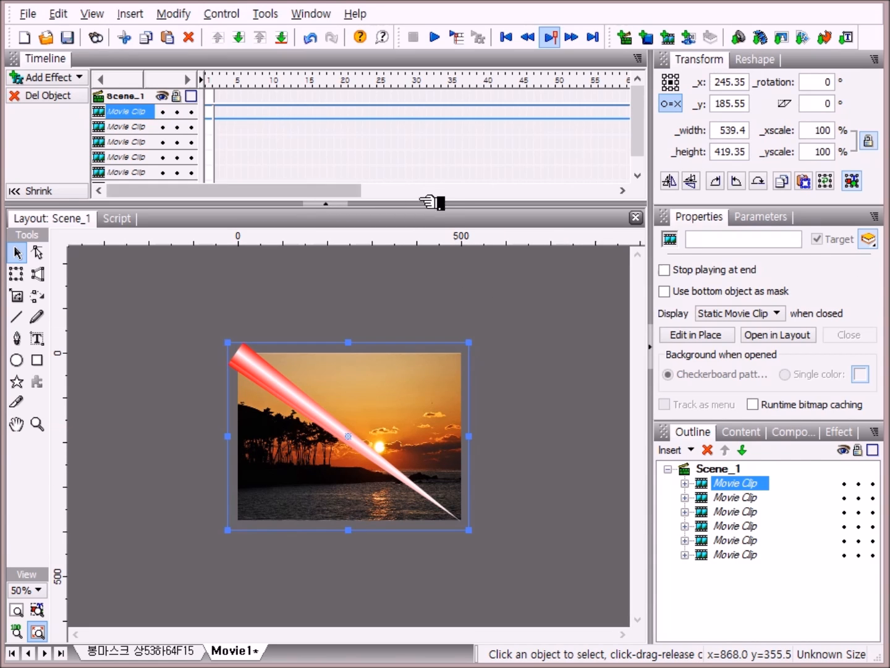
# Step: Enlarge the timeline panel and add a Place effect for the bottom movie clip at frame 1
pyautogui.moveTo(436, 206); pyautogui.dragTo(449, 247)
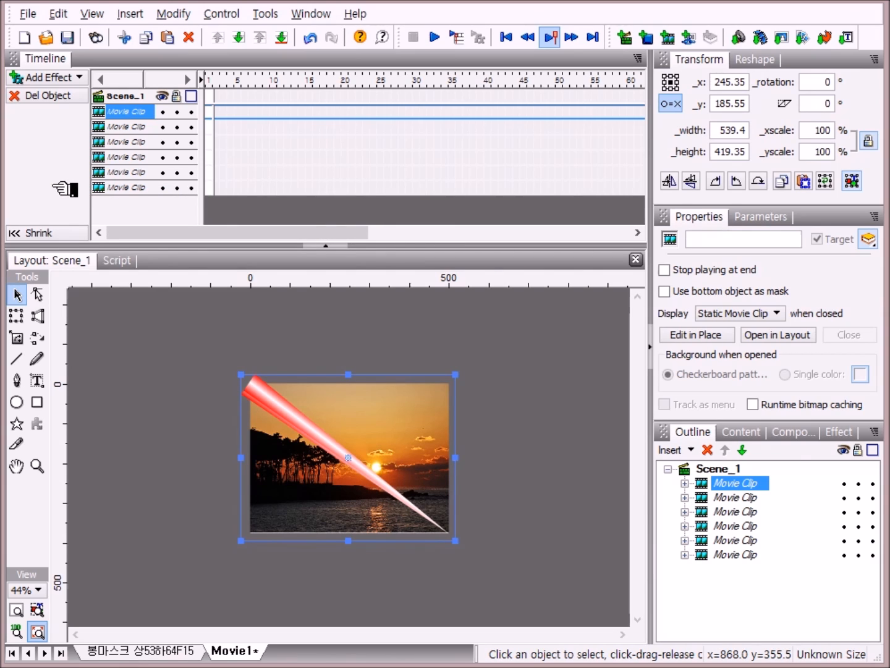
pyautogui.rightClick(214, 188)
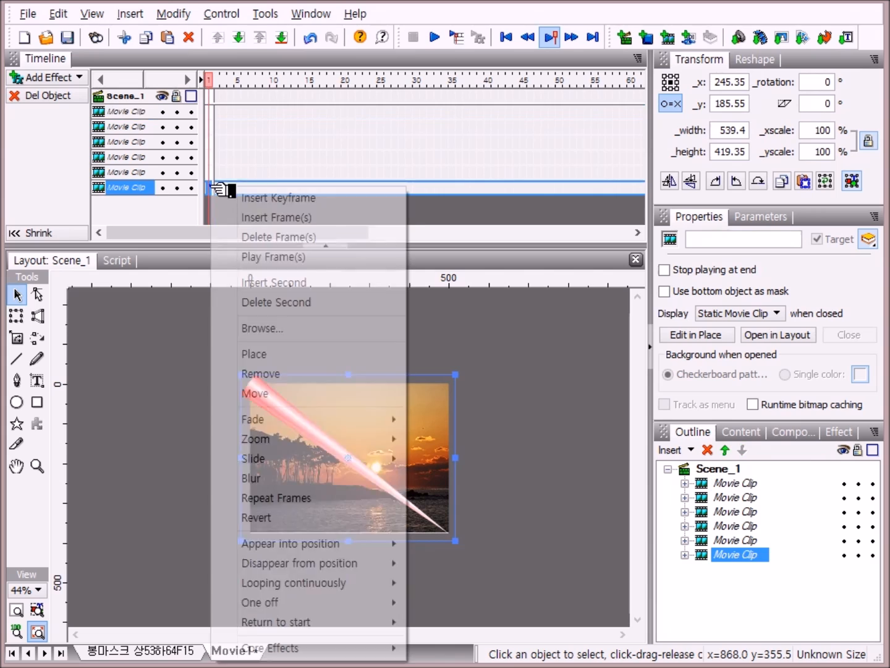
pyautogui.click(287, 354)
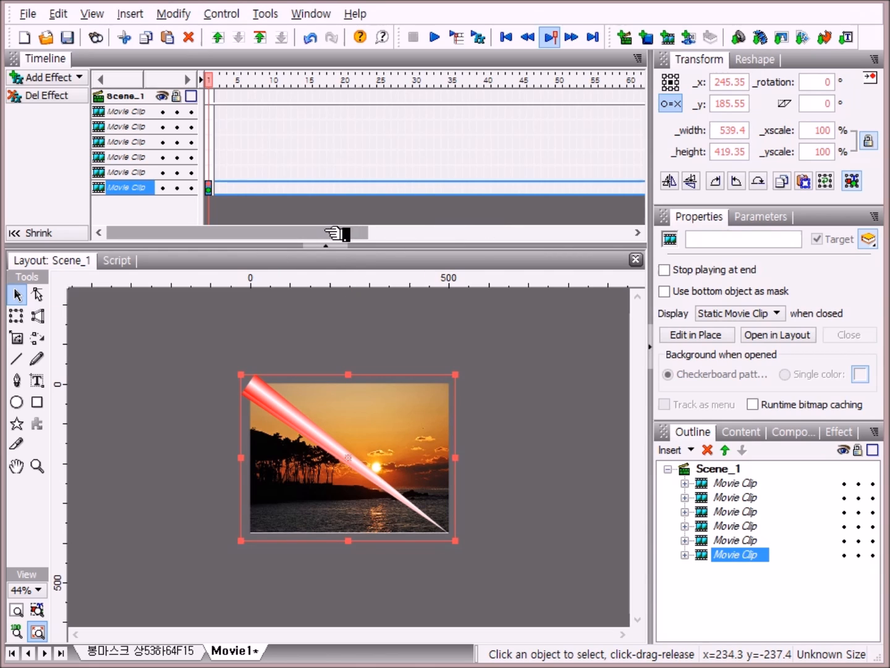
# Step: At frame 100, add a Remove effect for the bottom movie clip and a Place effect for the fifth movie clip
pyautogui.moveTo(321, 233); pyautogui.dragTo(451, 234)
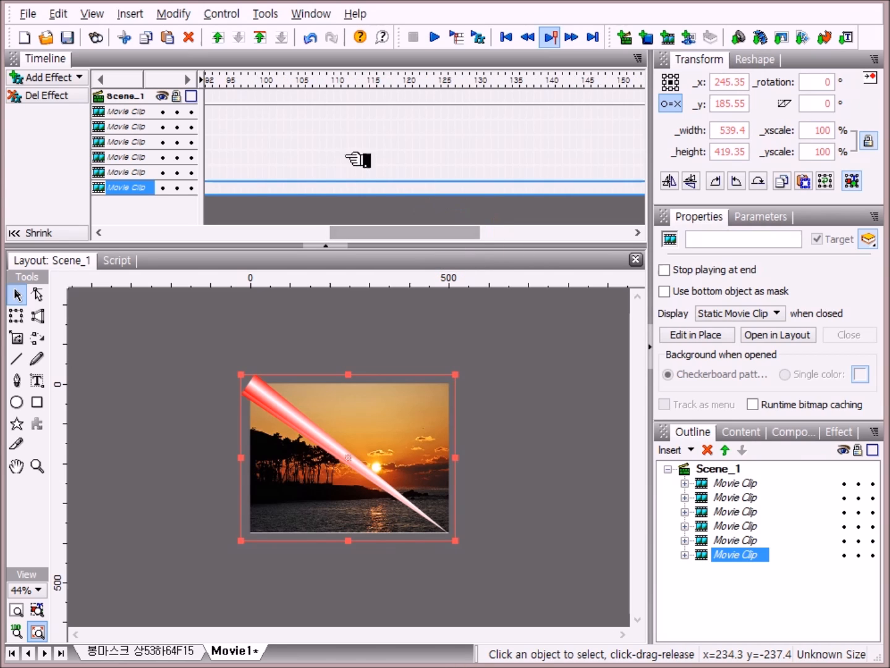
pyautogui.click(267, 83)
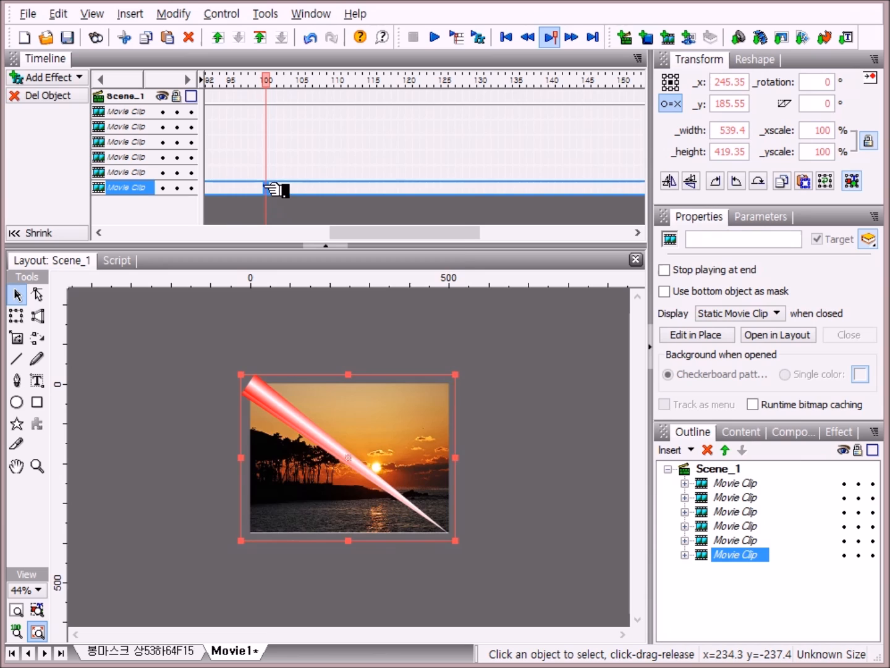
pyautogui.rightClick(267, 187)
pyautogui.click(321, 375)
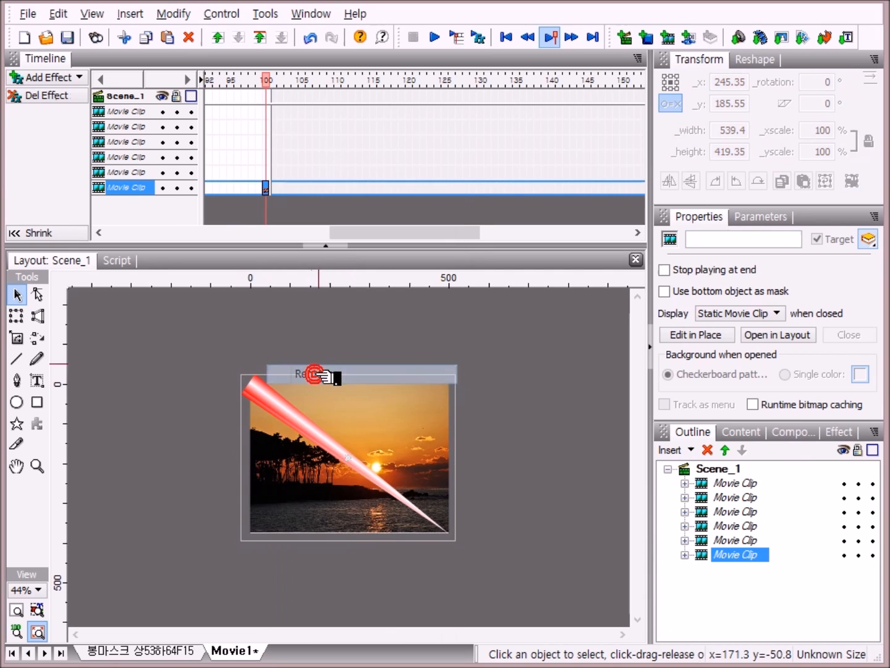
pyautogui.rightClick(273, 175)
pyautogui.click(363, 368)
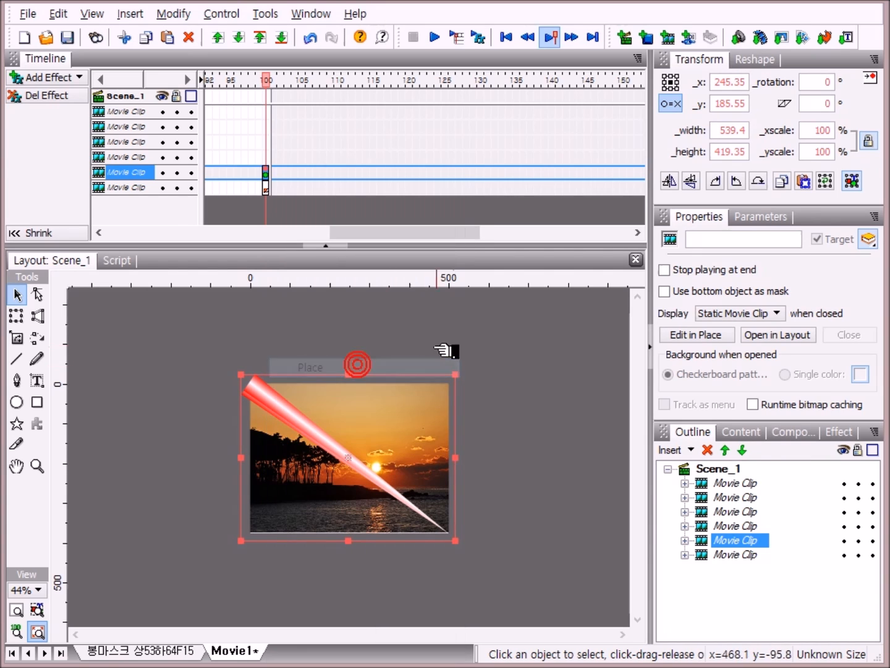
# Step: At frame 200, add a Remove effect for the fifth movie clip and a Place effect for the fourth movie clip
pyautogui.moveTo(380, 235); pyautogui.dragTo(480, 244)
pyautogui.click(289, 81)
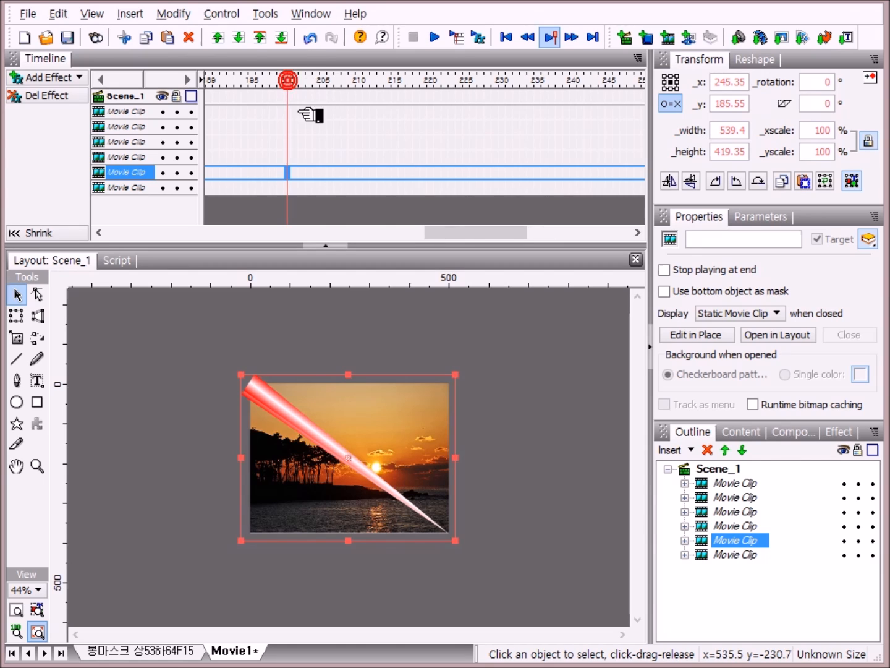
pyautogui.rightClick(289, 175)
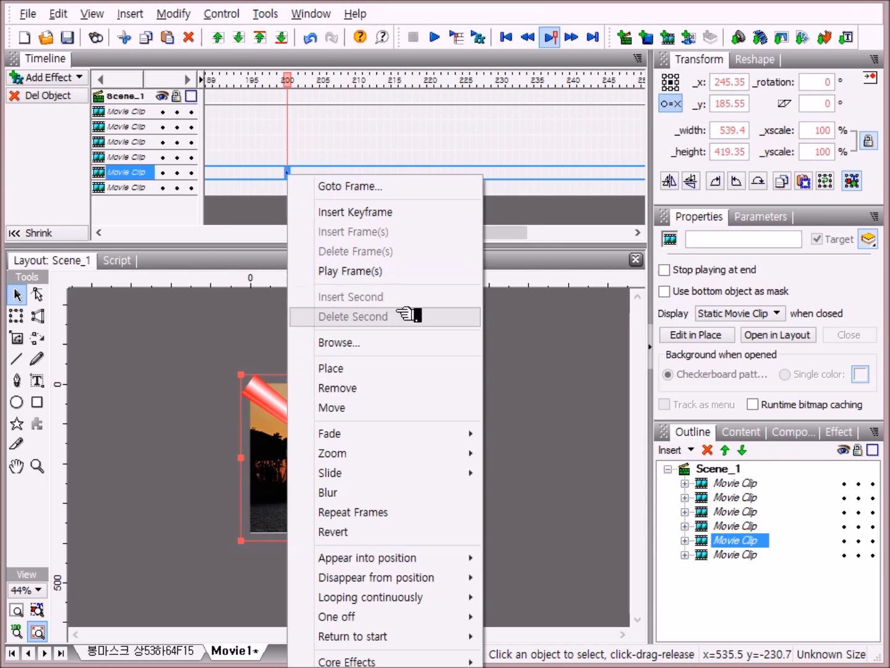
pyautogui.click(368, 394)
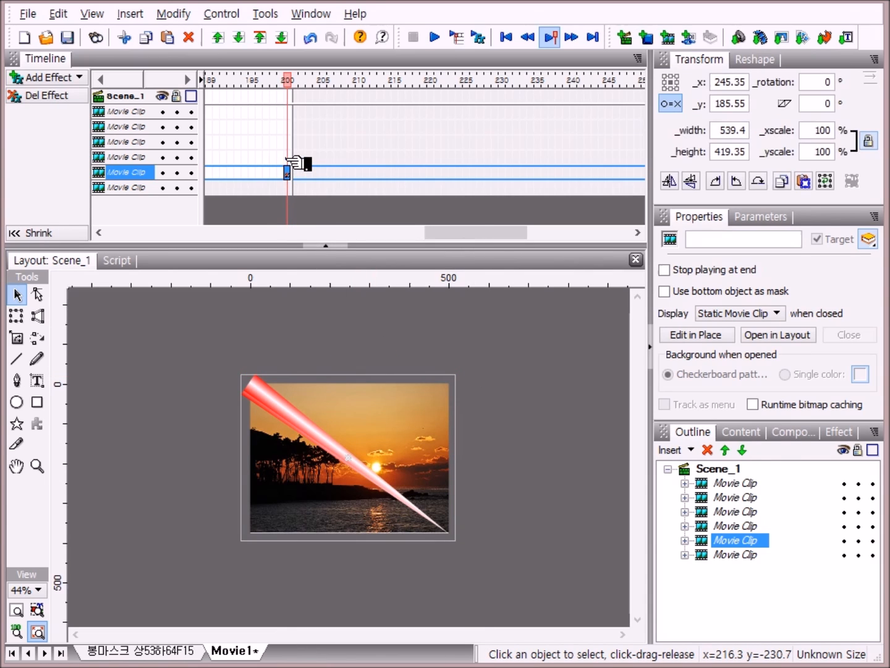
pyautogui.rightClick(289, 159)
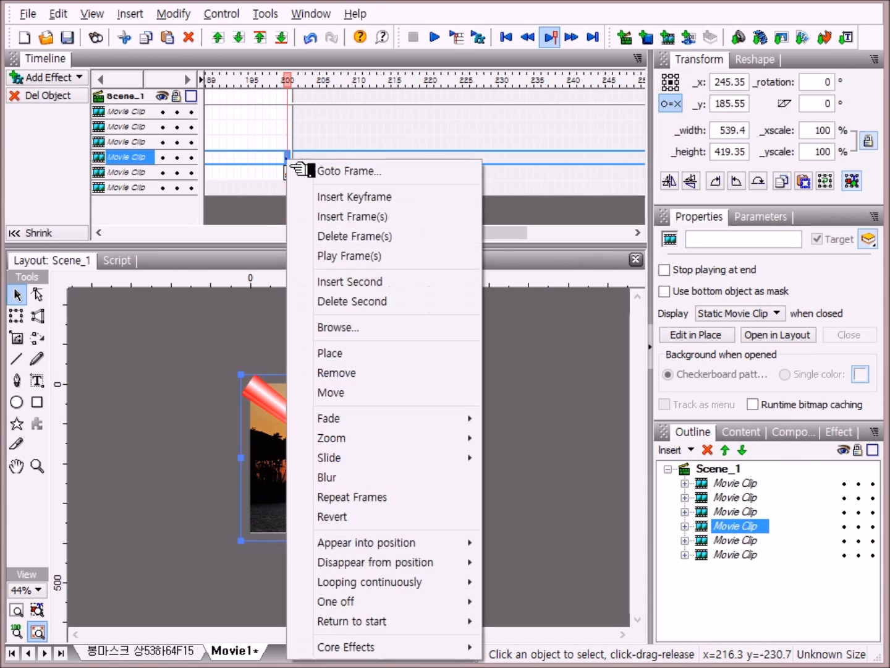
pyautogui.click(368, 353)
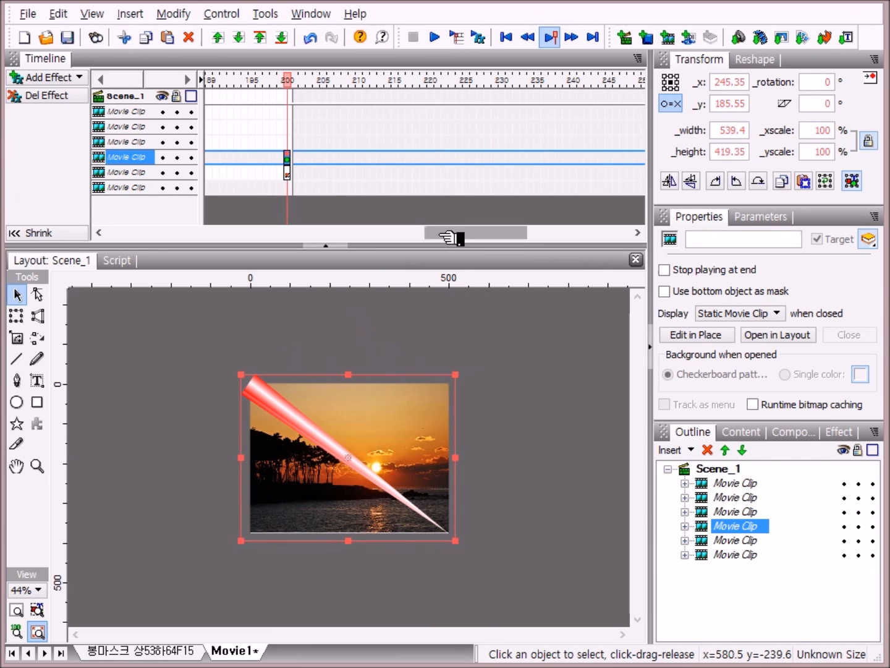
# Step: At frame 300, add a Remove effect for the fourth movie clip and a Place effect for the third movie clip
pyautogui.moveTo(452, 239); pyautogui.dragTo(541, 241)
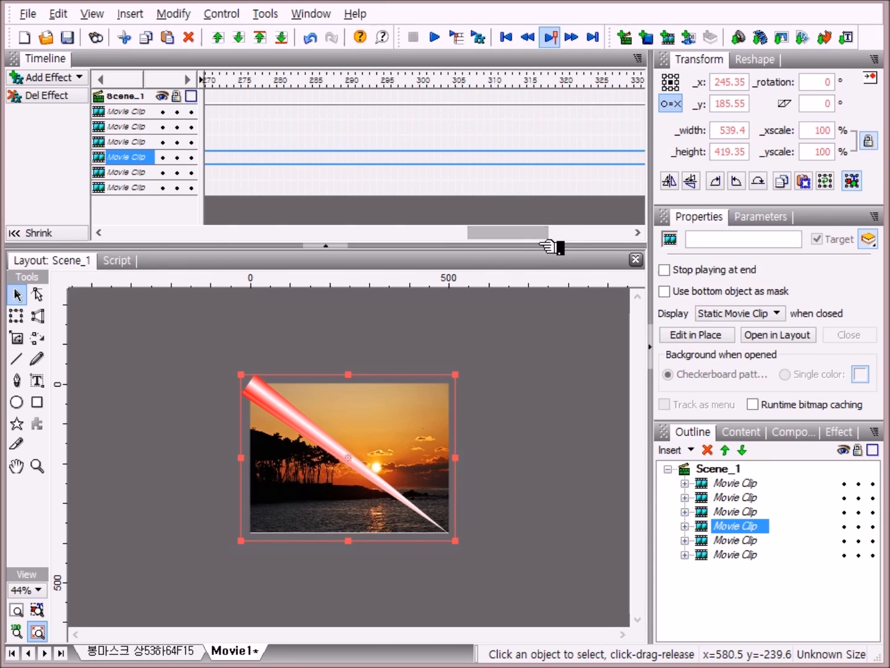
pyautogui.click(433, 84)
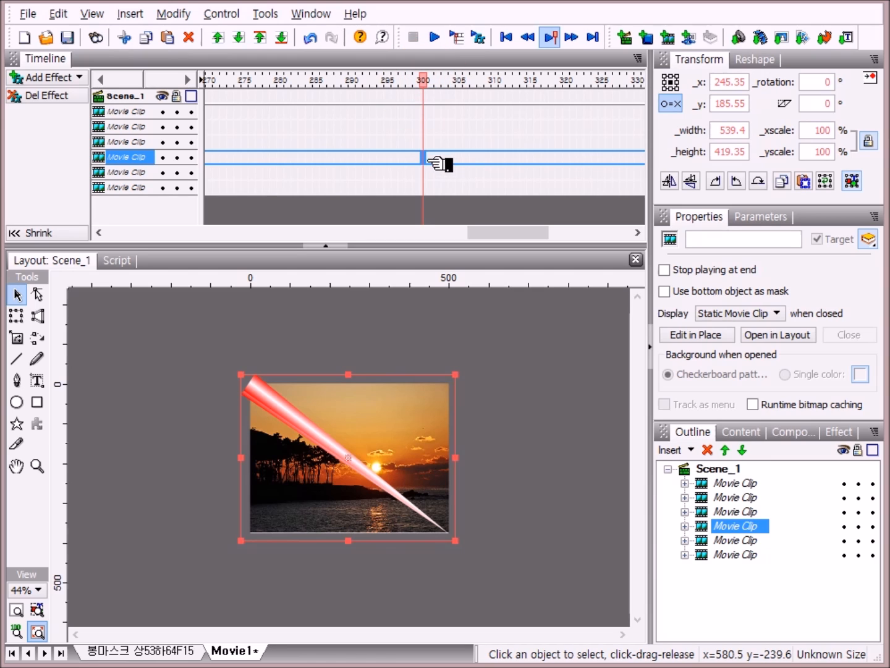
pyautogui.rightClick(428, 159)
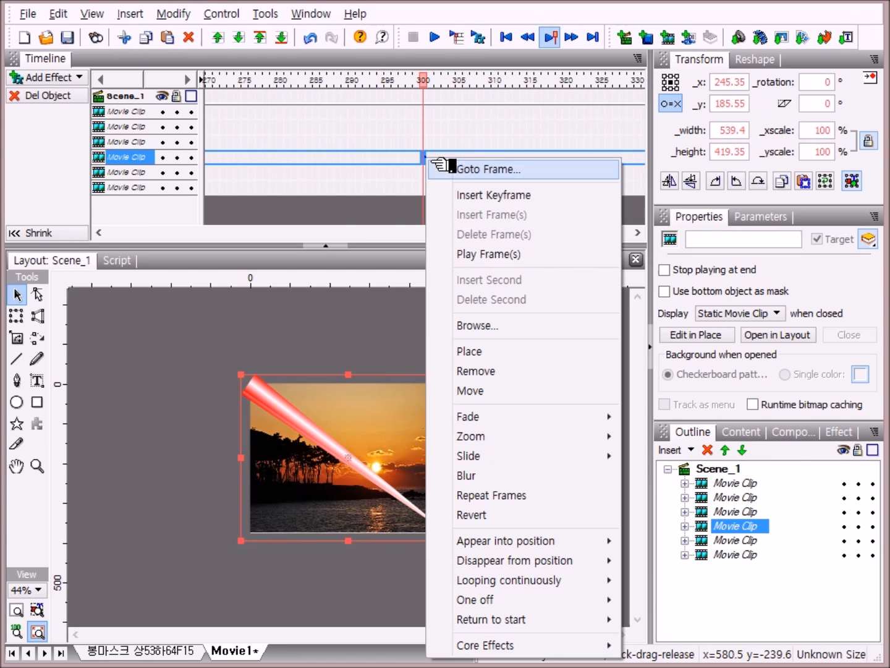
pyautogui.click(488, 371)
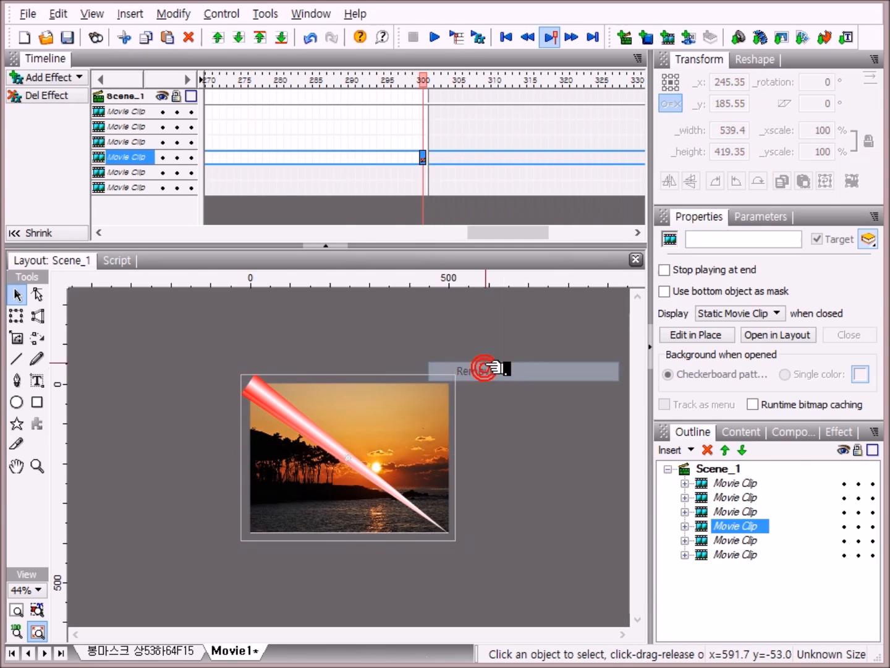
pyautogui.rightClick(425, 143)
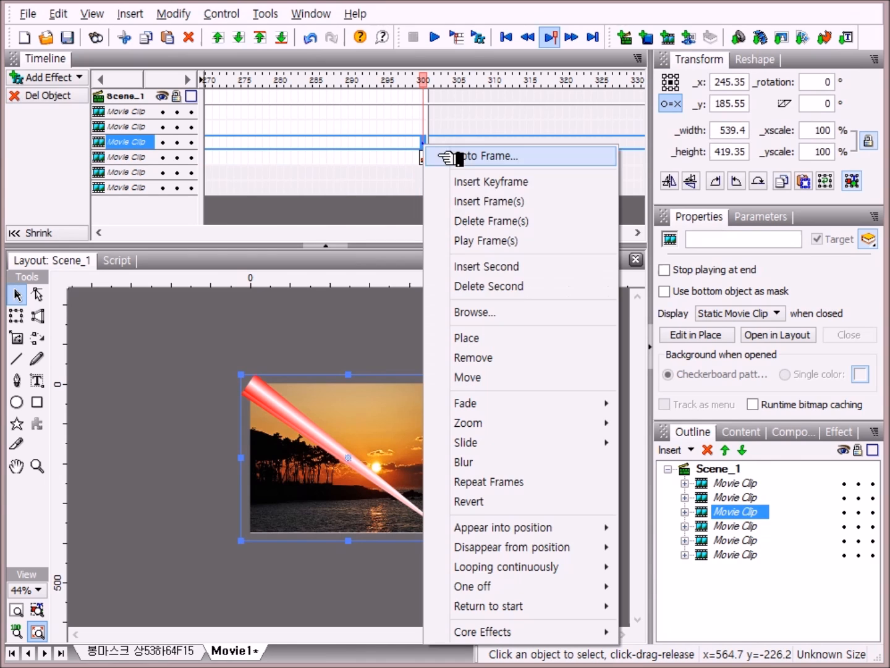
pyautogui.click(476, 338)
# Step: At frame 400, add a Remove effect for the third movie clip and a Place effect for the second movie clip
pyautogui.moveTo(488, 234); pyautogui.dragTo(562, 236)
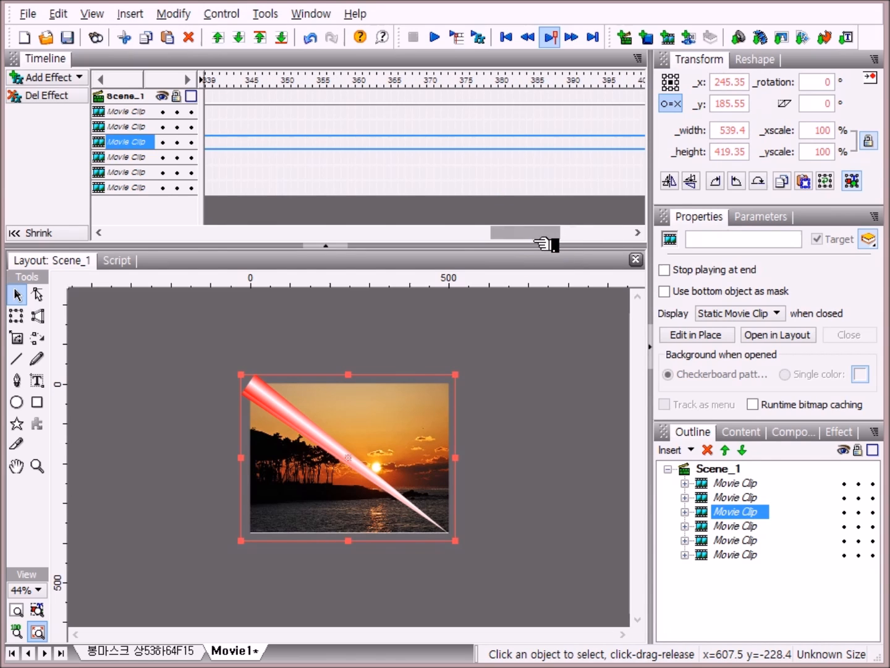
pyautogui.moveTo(554, 243); pyautogui.dragTo(580, 246)
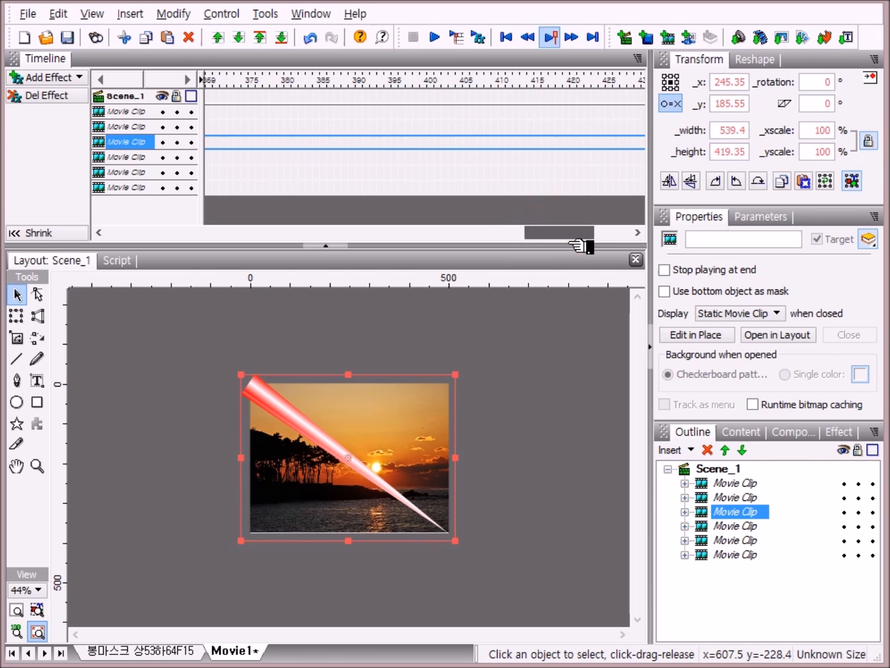
pyautogui.click(434, 82)
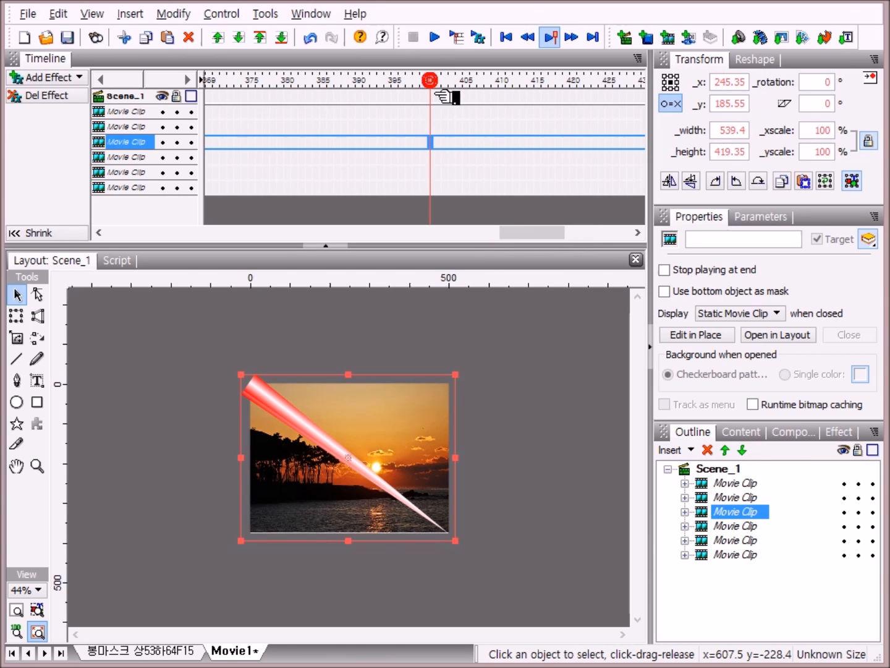
pyautogui.rightClick(436, 144)
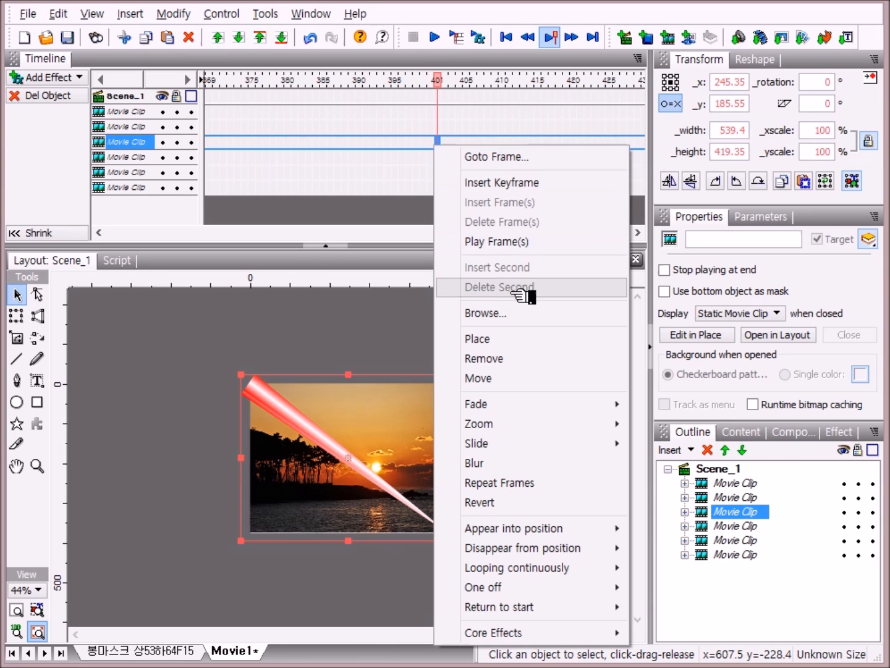
pyautogui.click(433, 142)
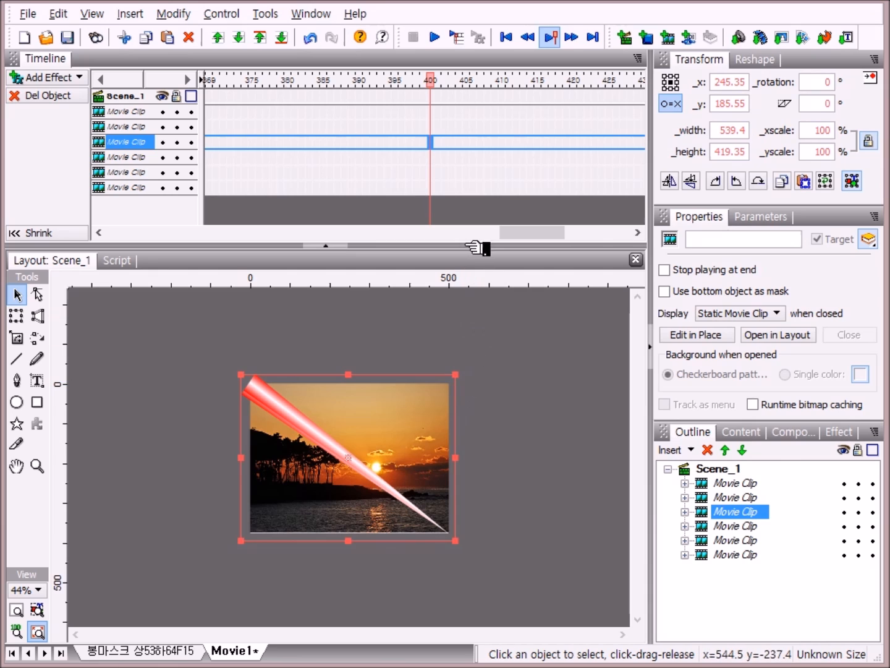
pyautogui.rightClick(433, 144)
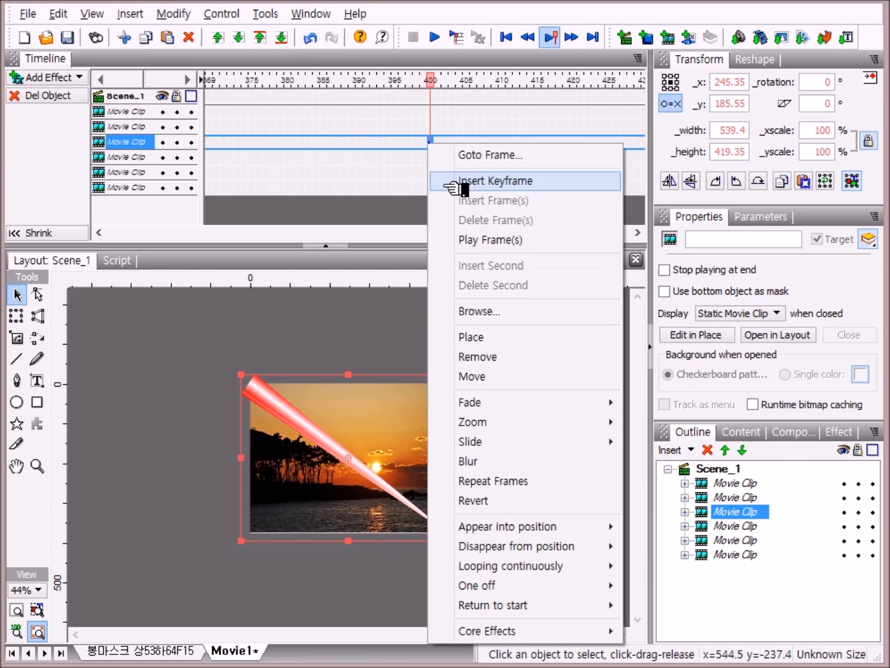
pyautogui.click(486, 358)
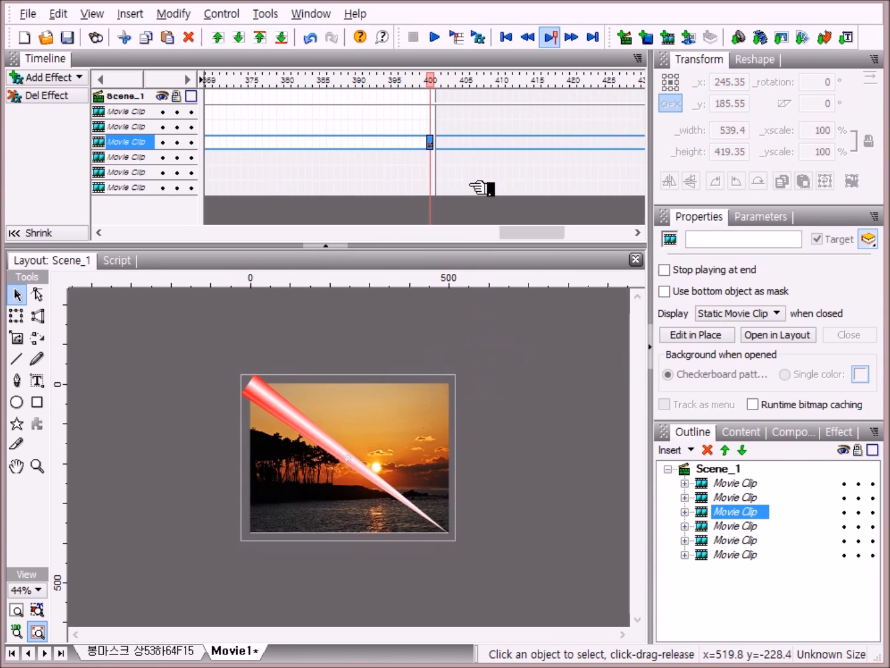
pyautogui.rightClick(433, 127)
pyautogui.click(507, 317)
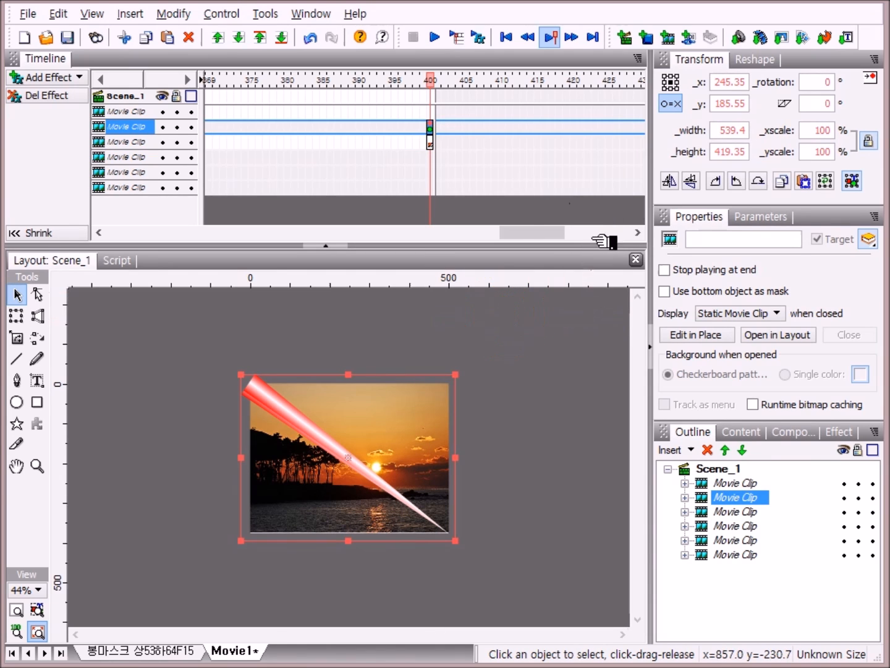
# Step: At frame 500, add a Remove effect for the second movie clip and a Place effect for the top movie clip
pyautogui.moveTo(528, 240); pyautogui.dragTo(608, 239)
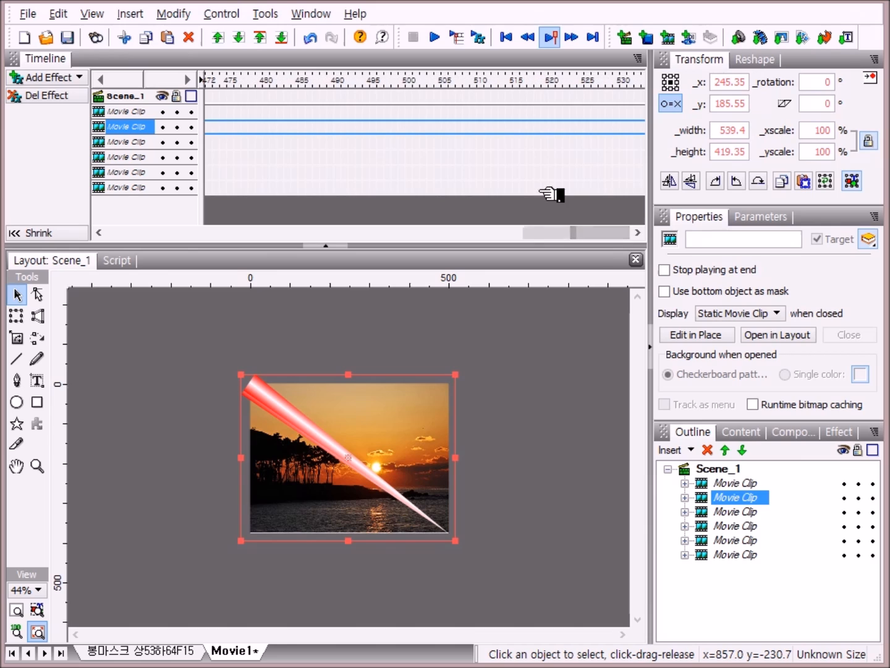
pyautogui.click(407, 82)
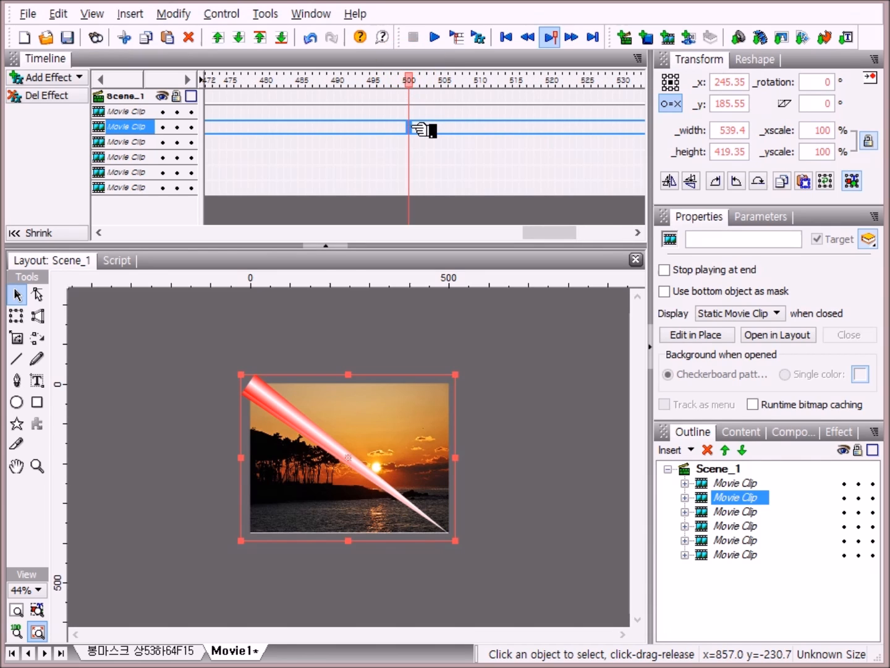
pyautogui.rightClick(409, 127)
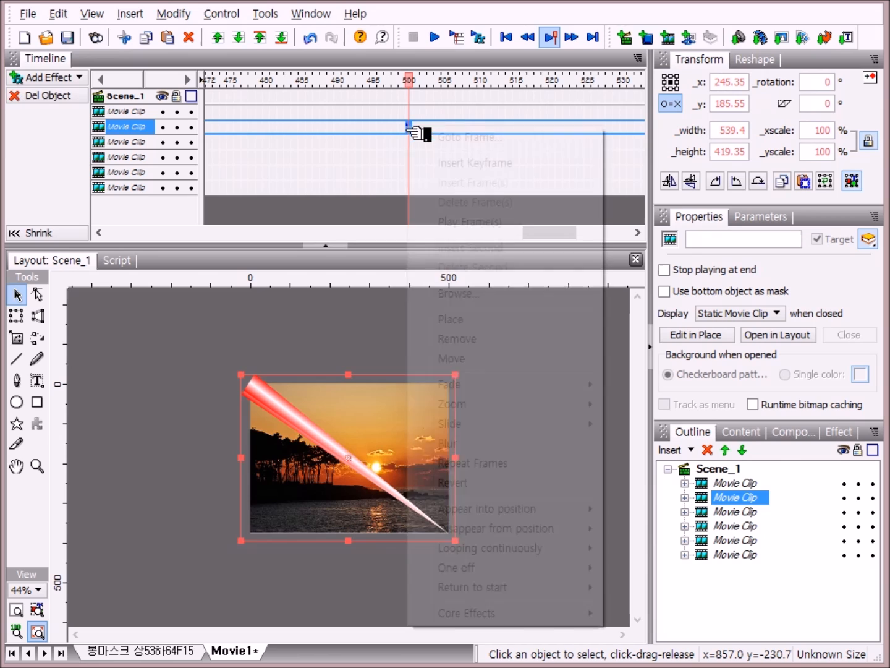
pyautogui.click(460, 340)
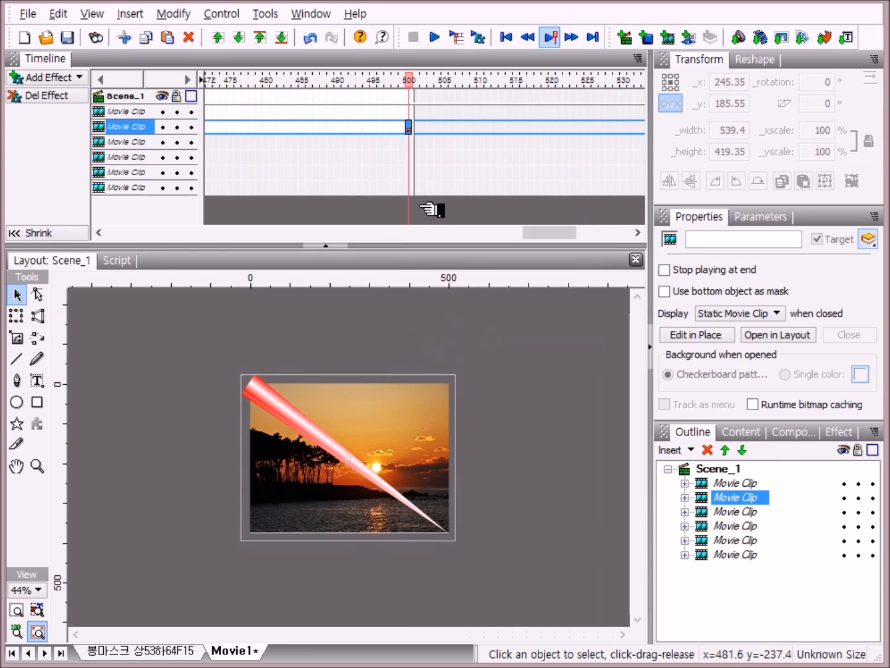
pyautogui.rightClick(413, 112)
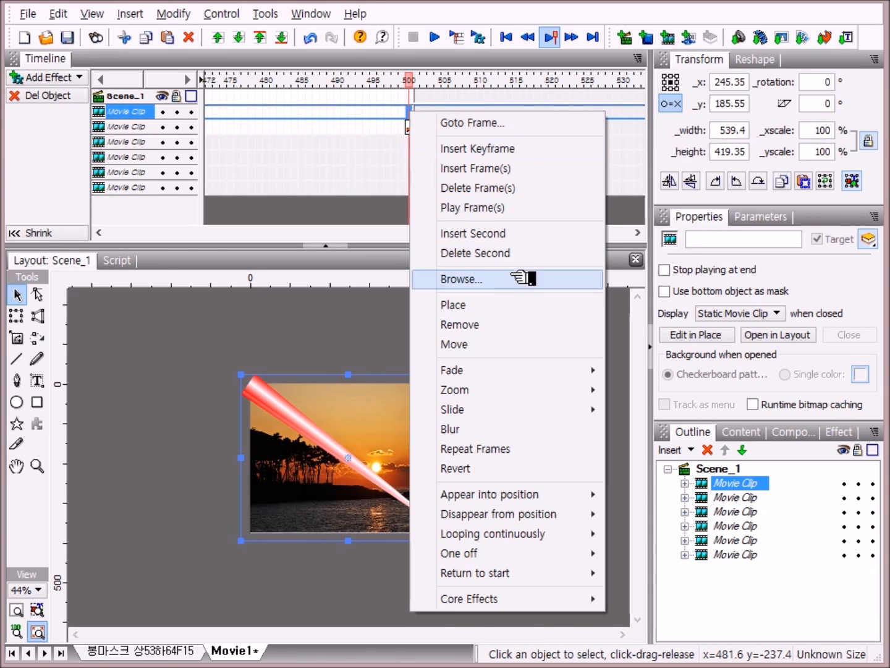
pyautogui.click(497, 304)
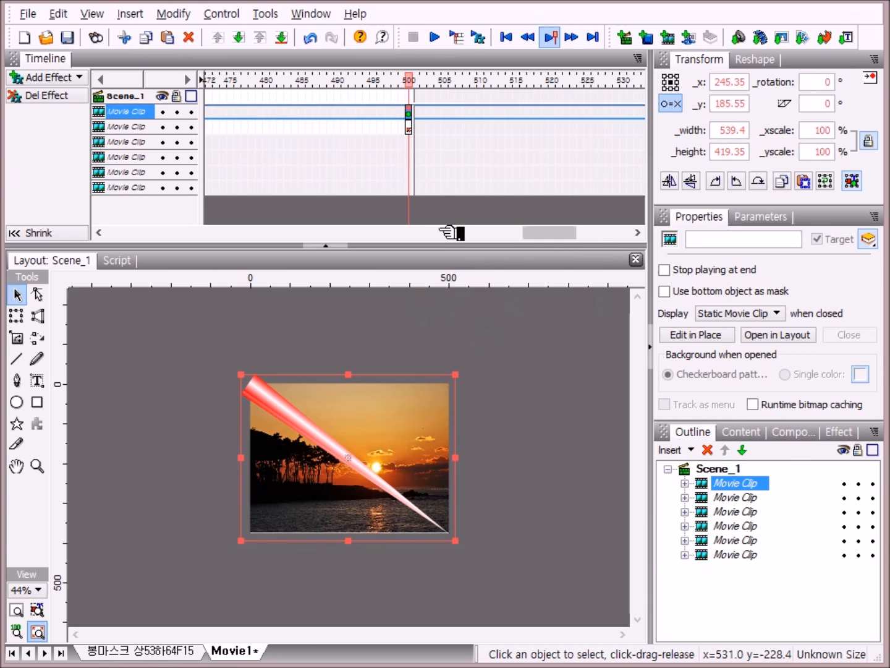
# Step: Add a Place effect for the top movie clip at frame 600
pyautogui.moveTo(559, 239); pyautogui.dragTo(605, 233)
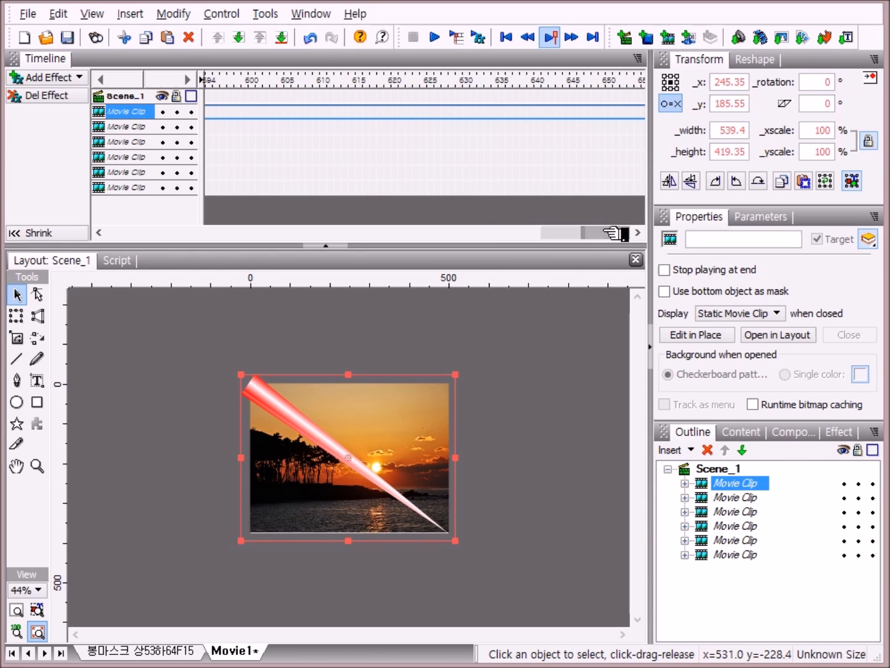
pyautogui.click(252, 80)
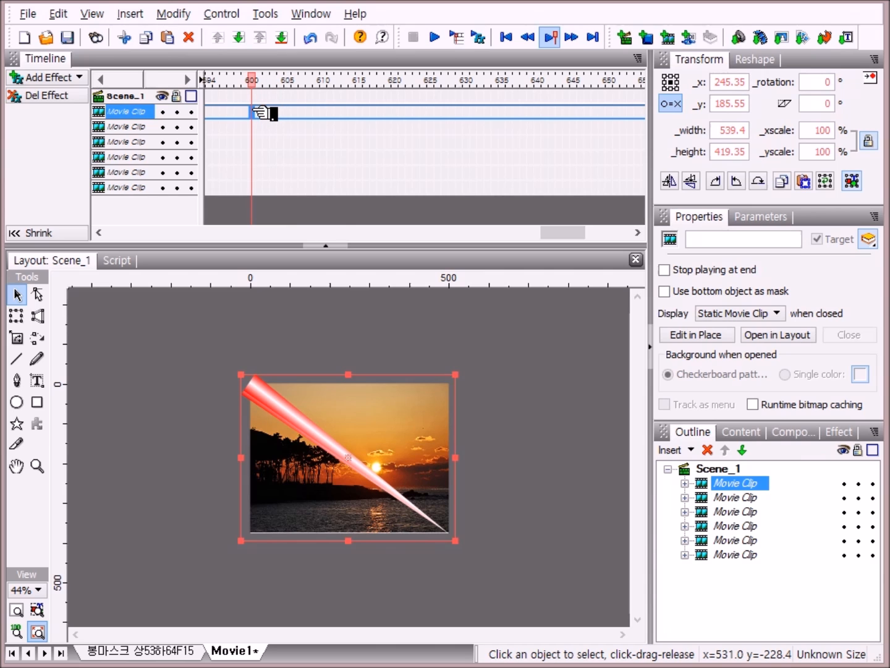
pyautogui.rightClick(253, 109)
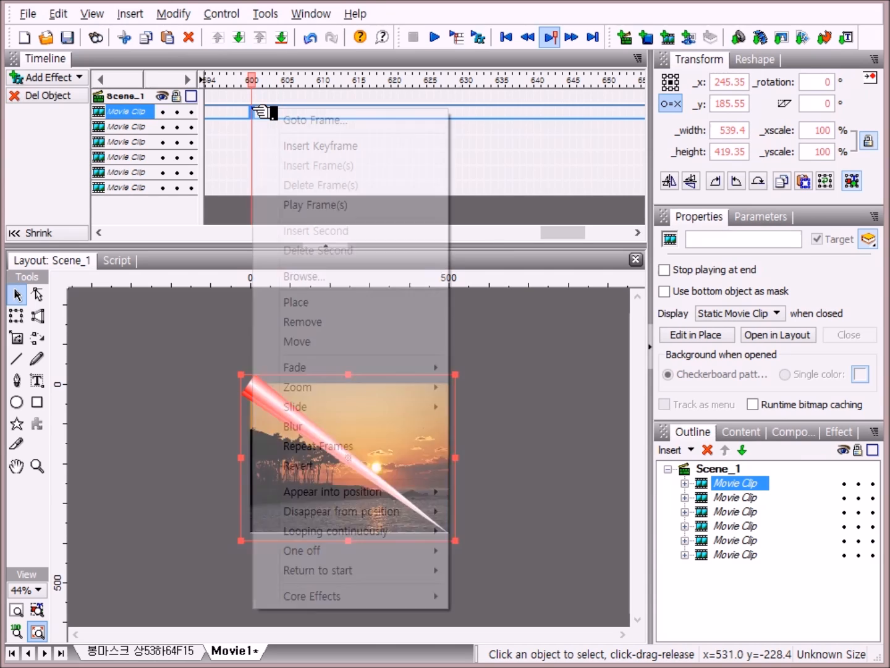
pyautogui.click(316, 302)
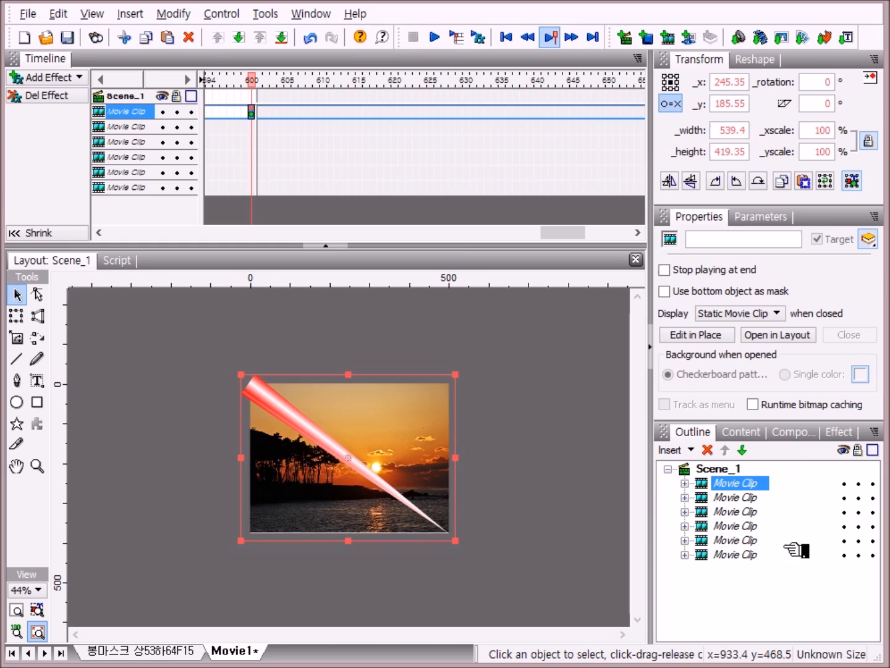
# Step: Group the top three movie clips into a single movie clip and name it 좌봉
pyautogui.click(725, 482)
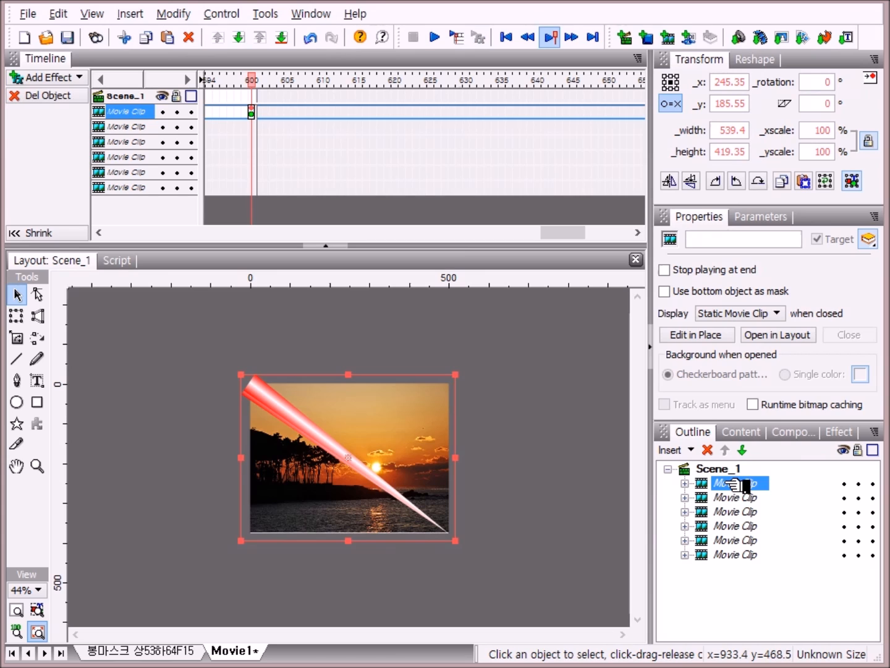
pyautogui.keyDown('shift'); pyautogui.click(717, 512); pyautogui.keyUp('shift')
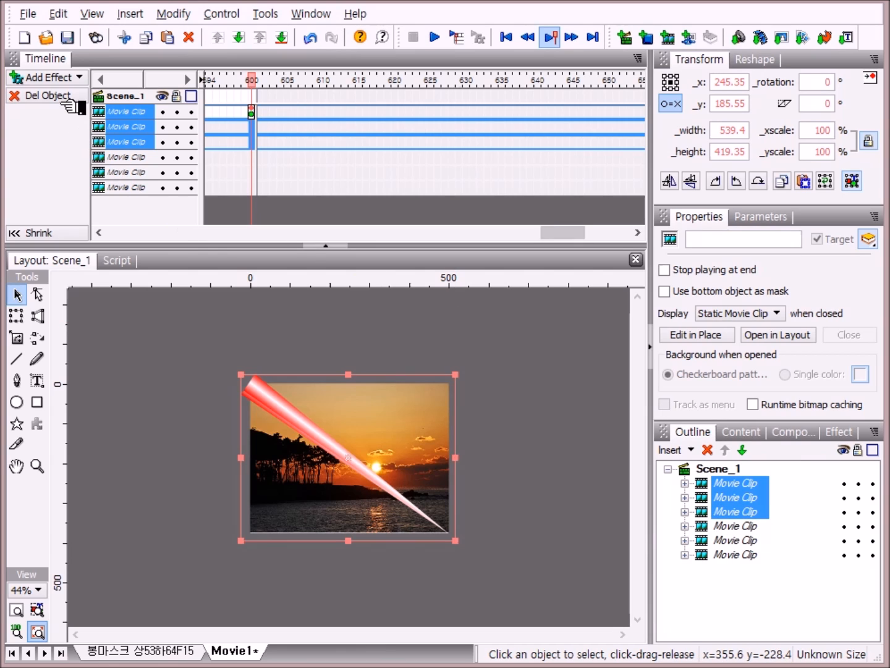
pyautogui.click(175, 16)
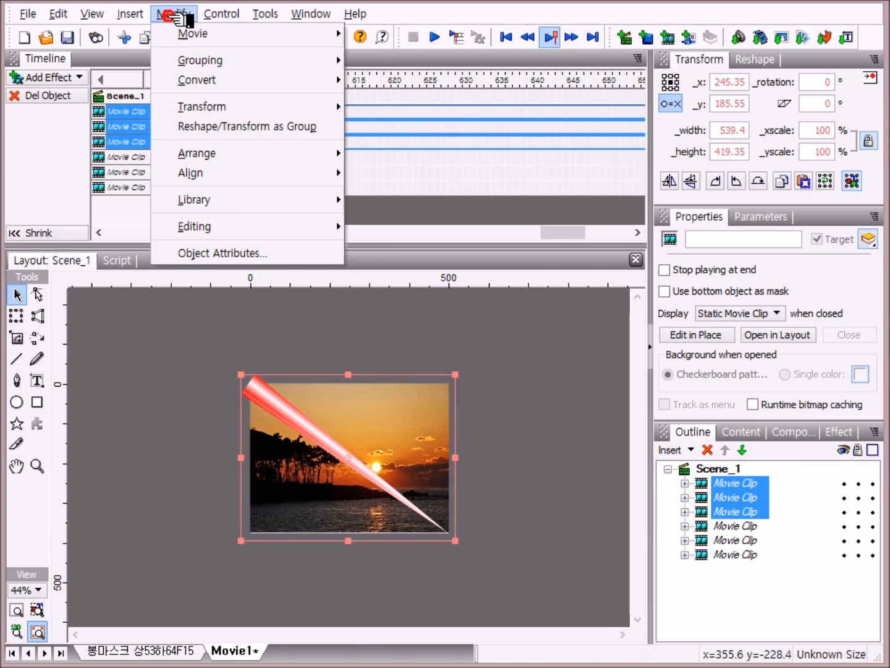
pyautogui.moveTo(193, 59)
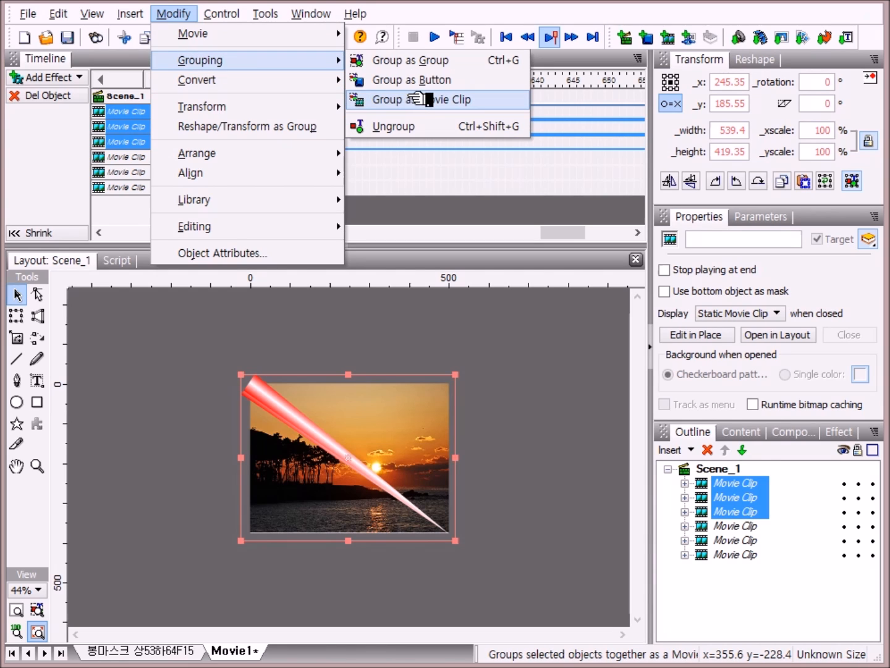
pyautogui.click(410, 99)
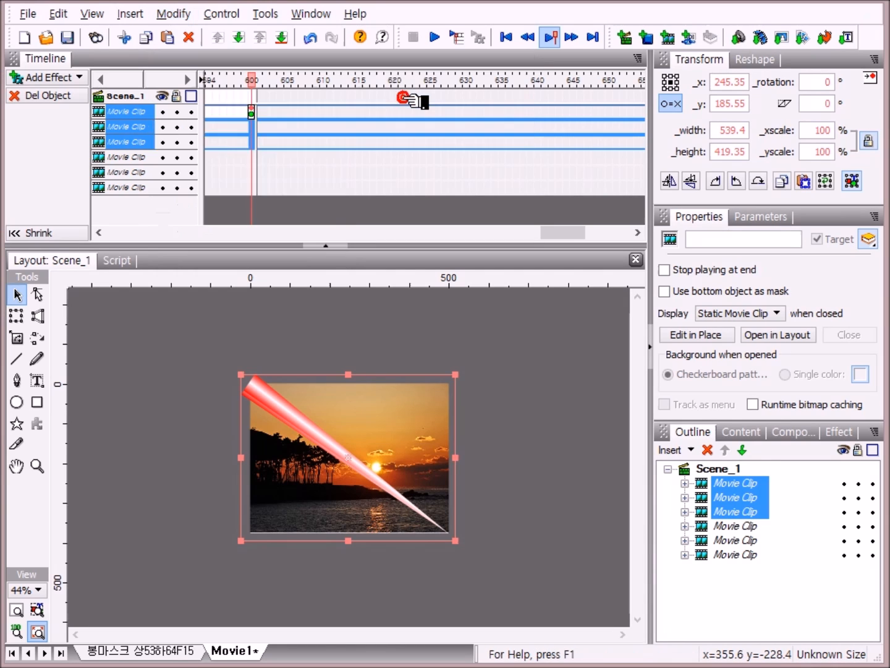
pyautogui.click(742, 484)
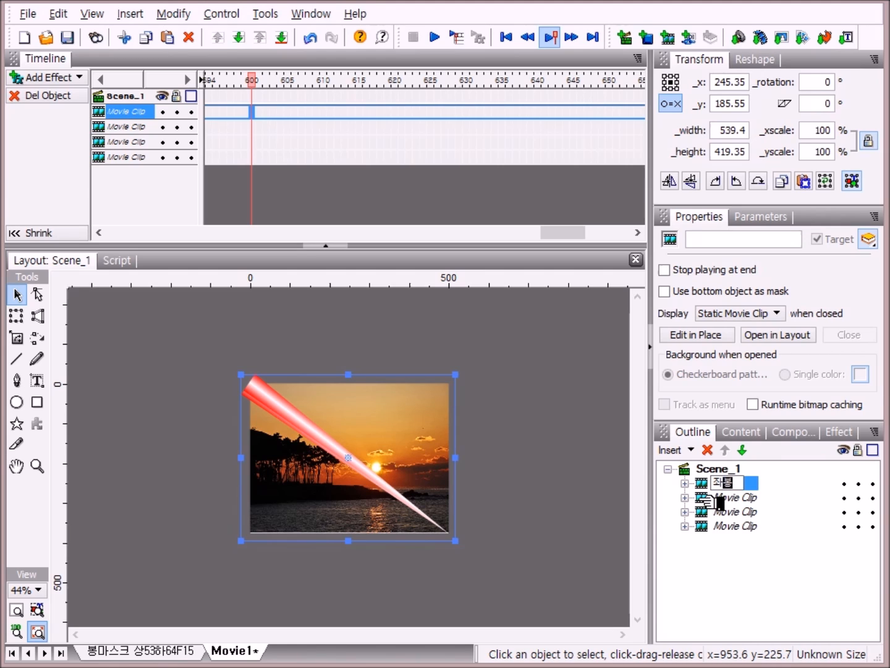
pyautogui.write('좌봉')
pyautogui.press('Return')
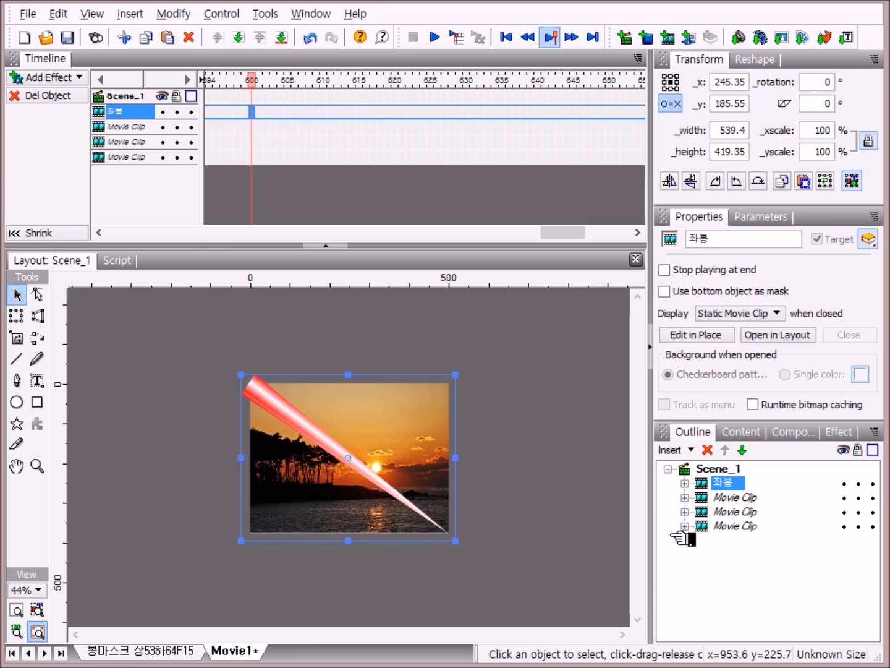
# Step: Group the remaining three movie clips into a single movie clip and name it 우봉
pyautogui.click(718, 498)
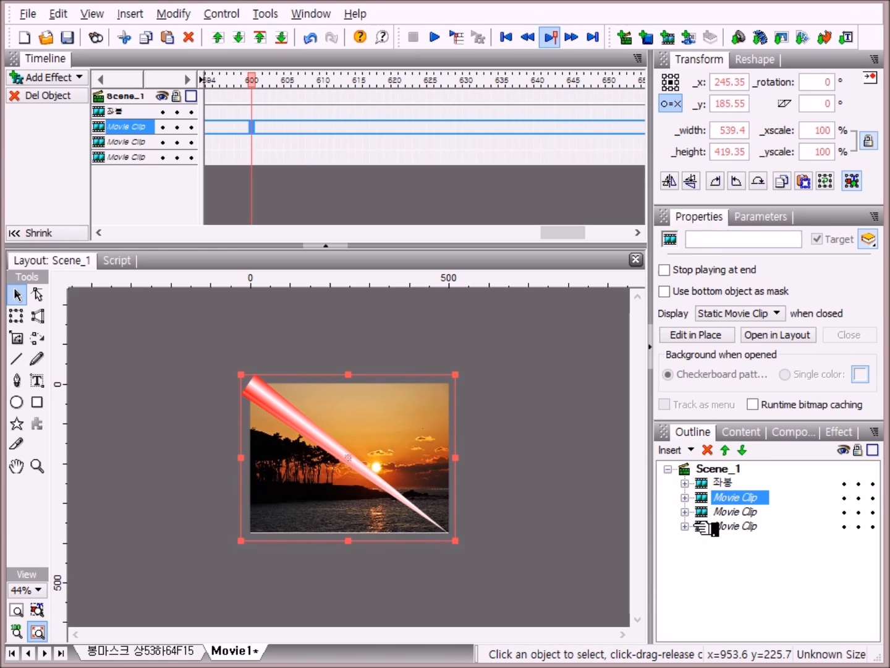
pyautogui.keyDown('shift'); pyautogui.click(718, 527); pyautogui.keyUp('shift')
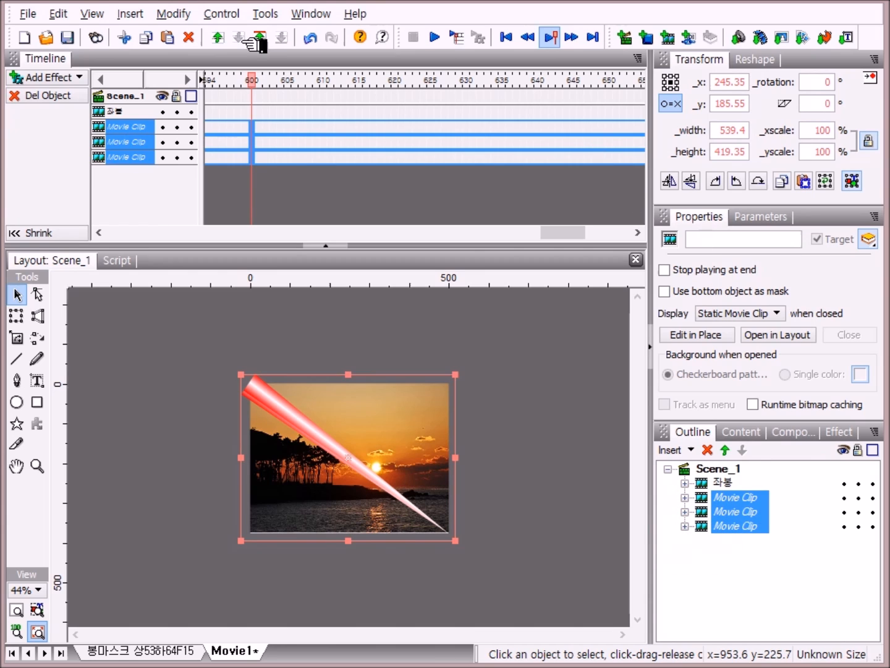
pyautogui.click(174, 15)
pyautogui.moveTo(210, 60)
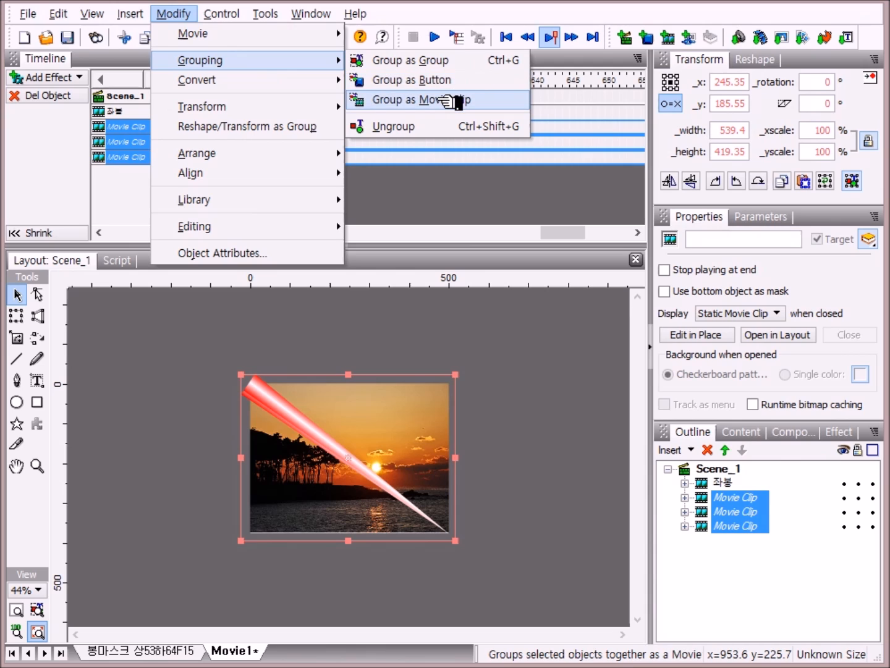
pyautogui.click(453, 101)
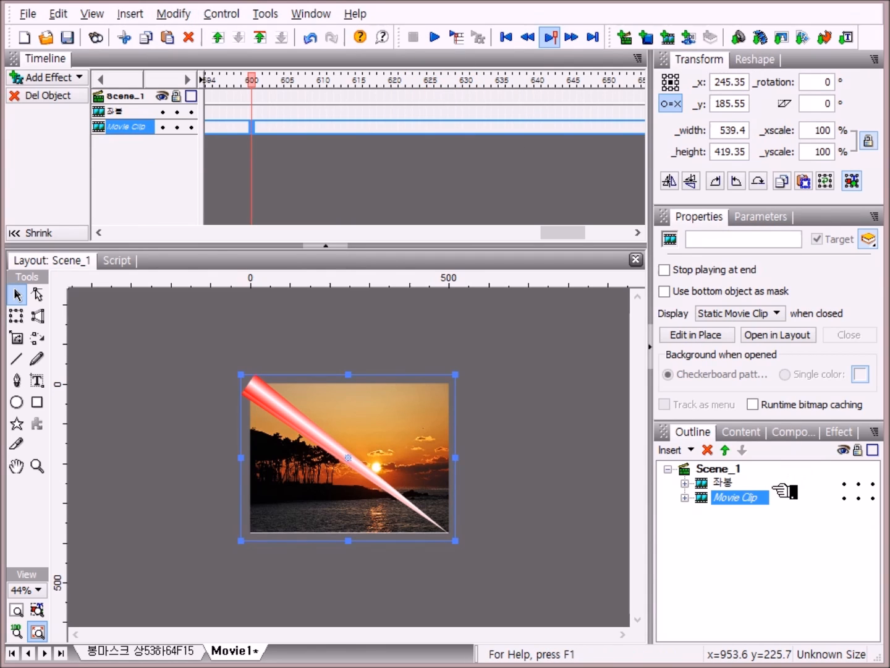
pyautogui.click(759, 502)
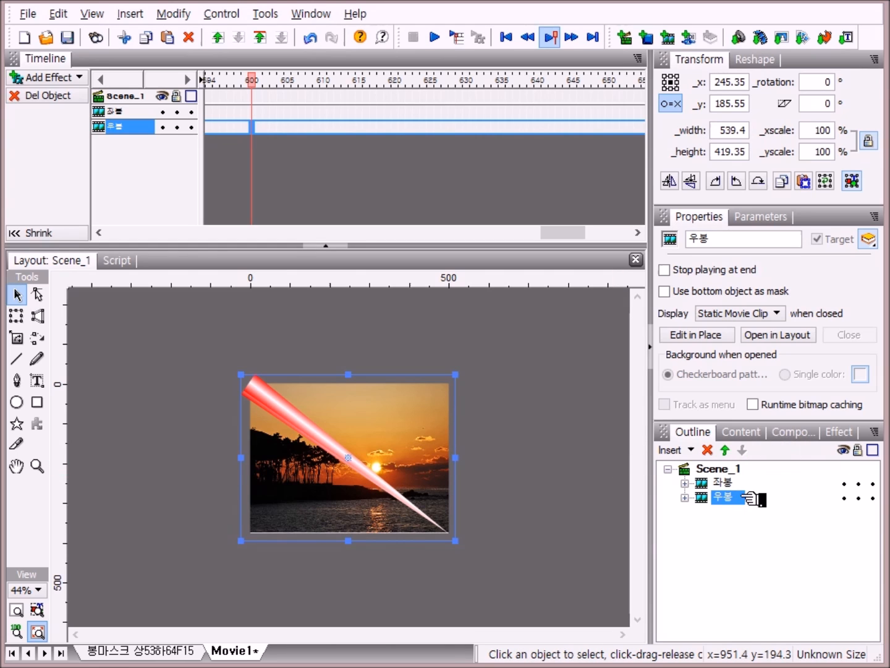
# Step: Flip the 좌봉 movie clip horizontally
pyautogui.click(730, 483)
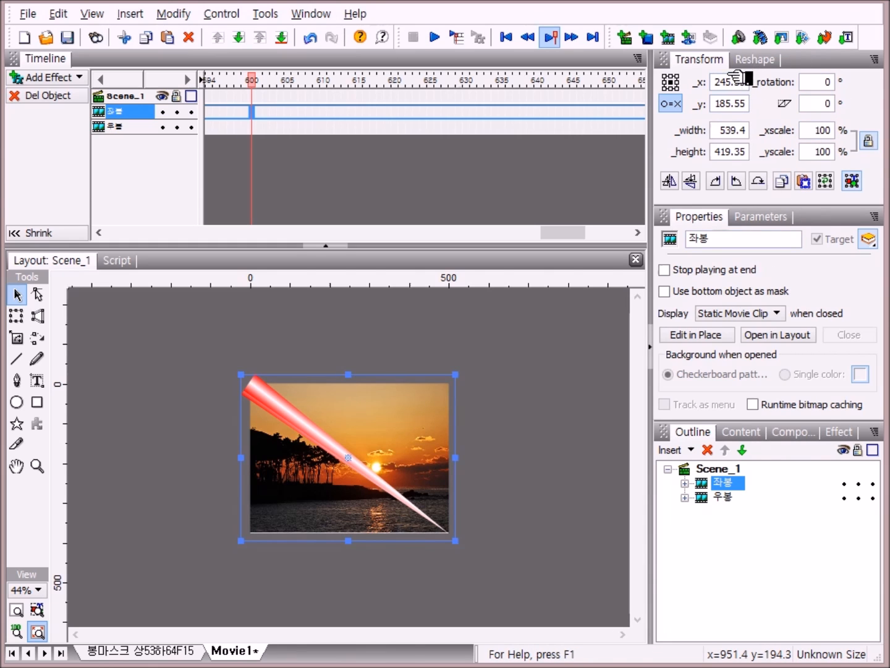
pyautogui.click(682, 180)
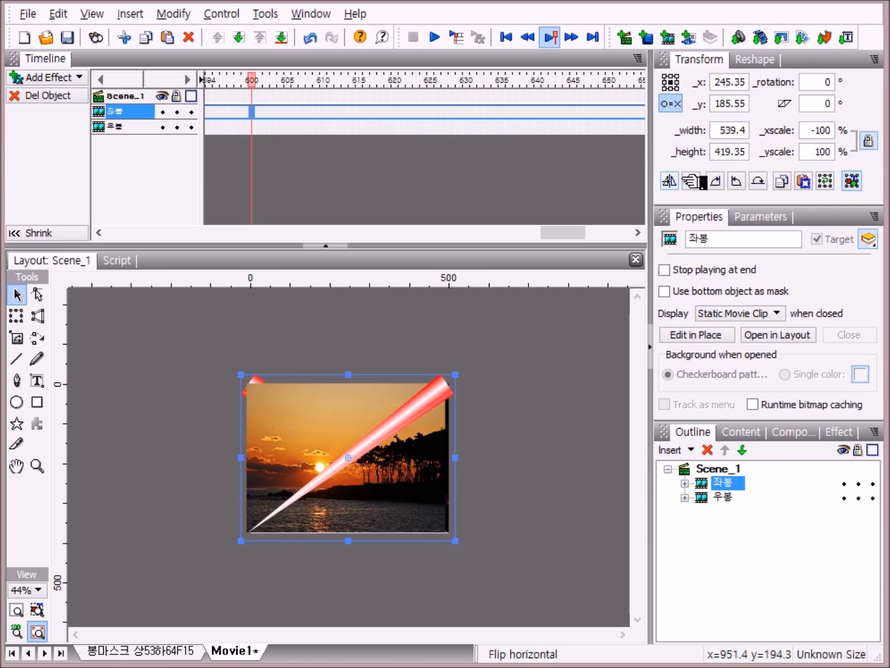
# Step: Zoom in to 200% and add a vertical guide at the stage's left edge, x 0
pyautogui.click(25, 612)
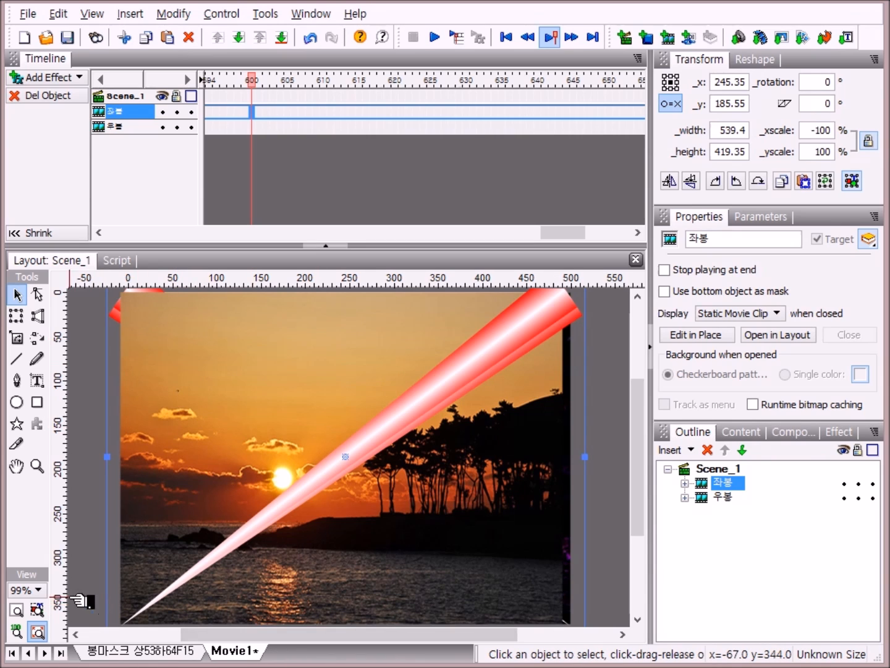
pyautogui.click(36, 590)
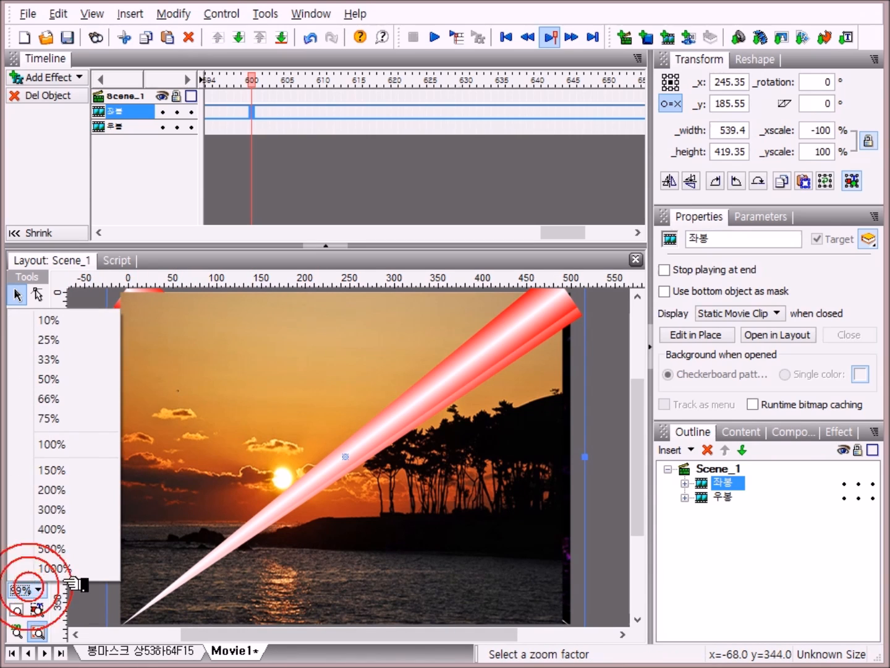
pyautogui.click(42, 486)
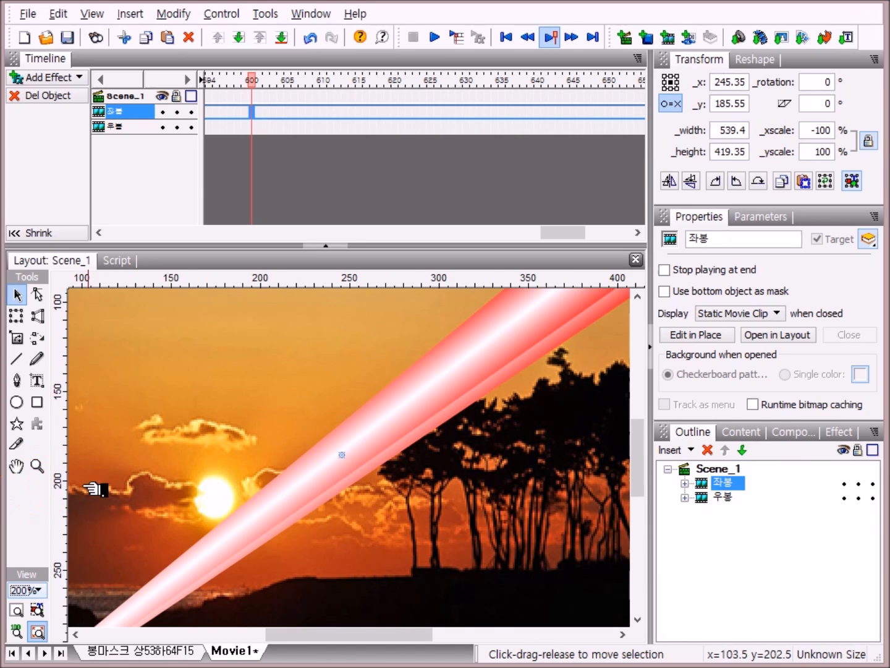
pyautogui.moveTo(420, 637); pyautogui.dragTo(342, 640)
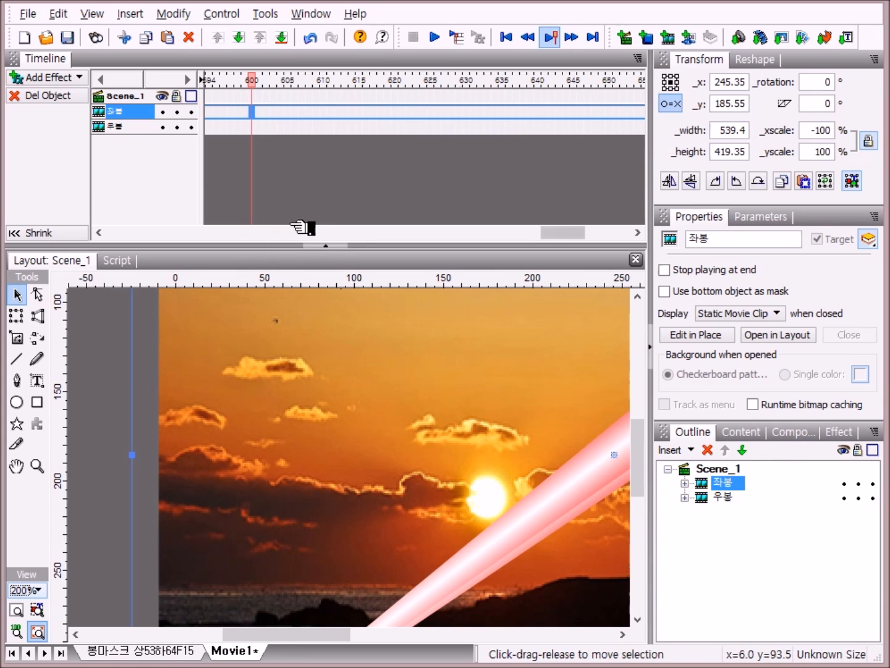
pyautogui.click(175, 280)
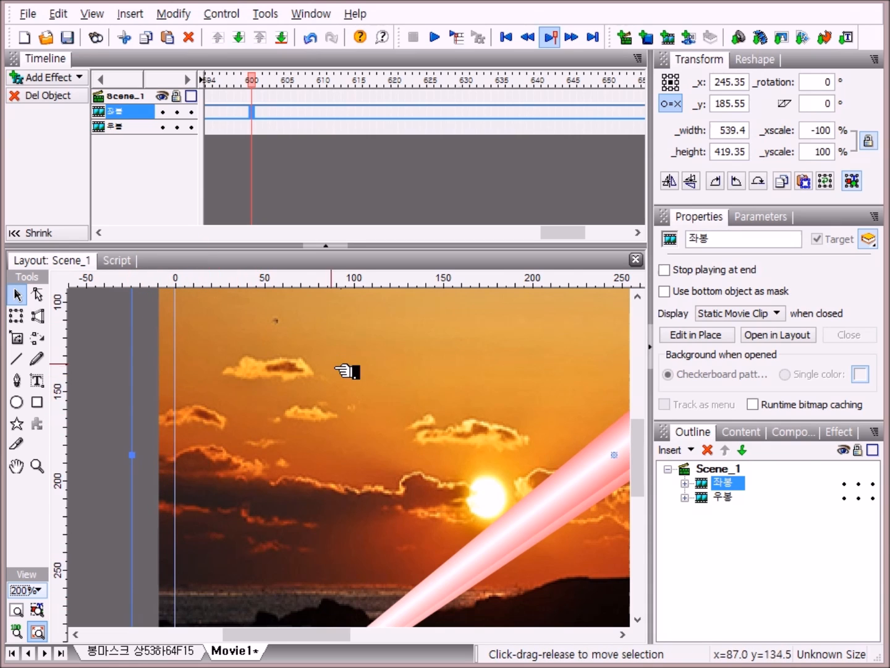
# Step: Move the 좌봉 clip slightly right to x 253.85 so its edge lines up with the guide
pyautogui.click(734, 481)
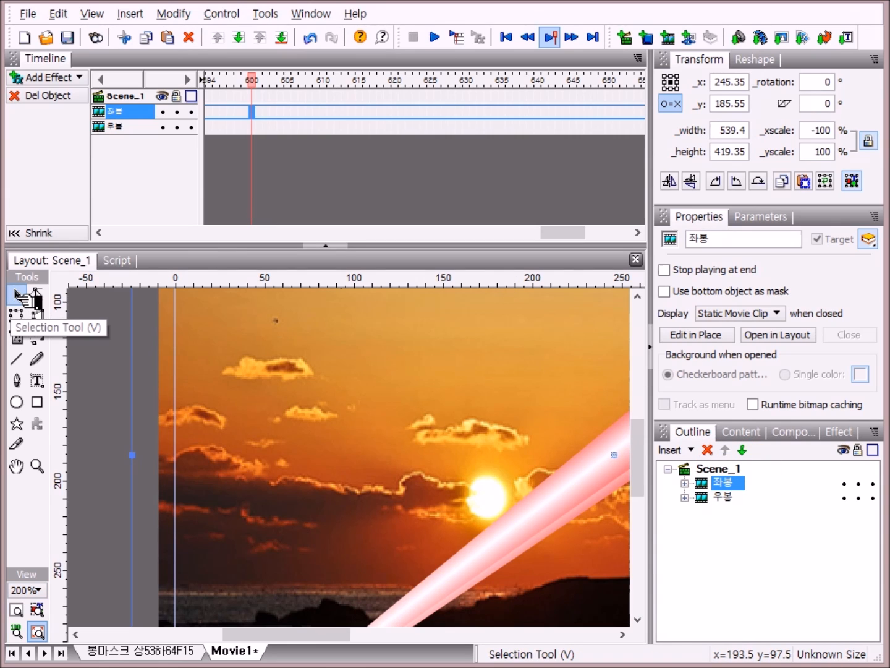
pyautogui.click(16, 293)
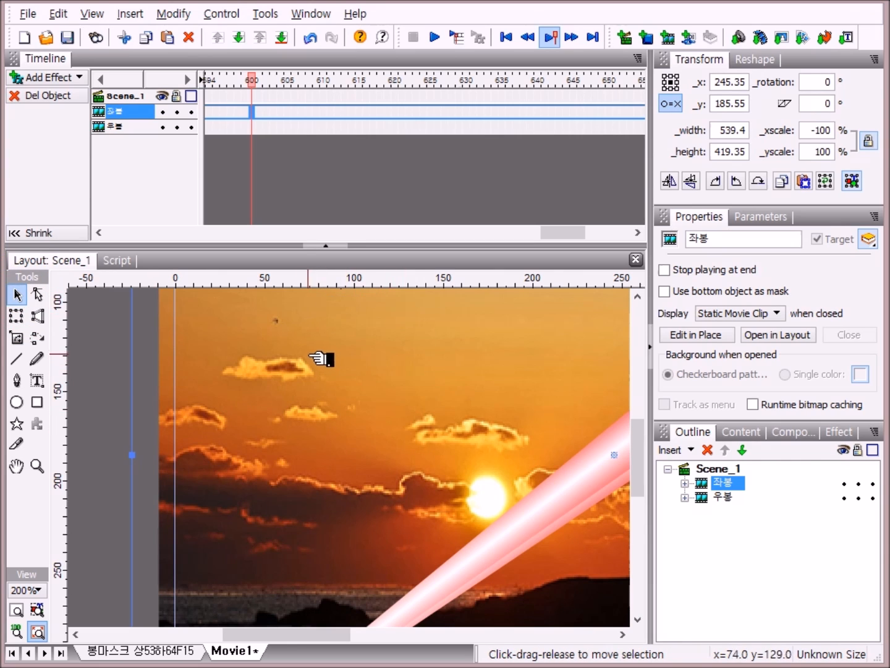
pyautogui.moveTo(302, 341)
pyautogui.mouseDown()
pyautogui.moveTo(326, 341)
pyautogui.moveTo(319, 343)
pyautogui.mouseUp()
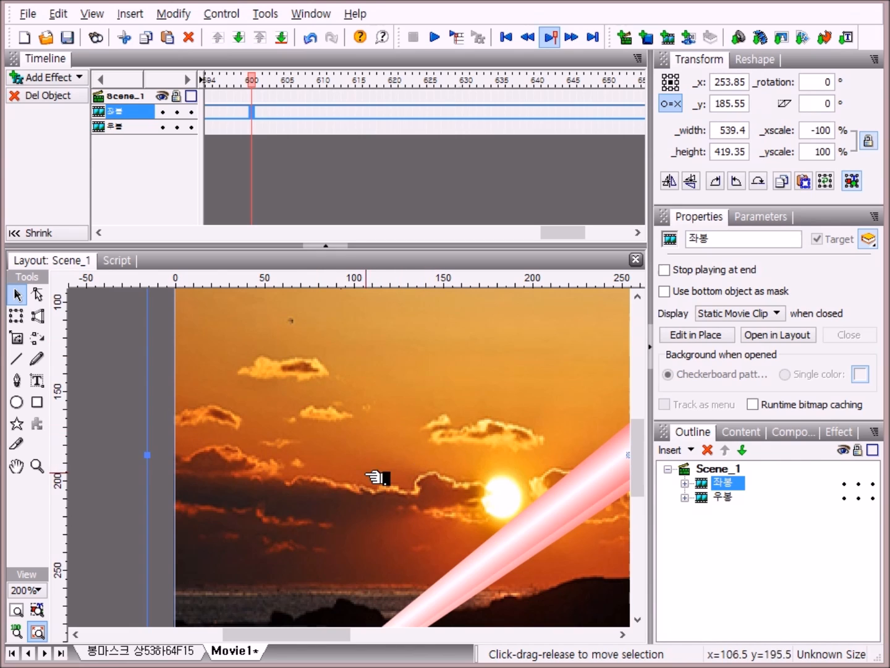
pyautogui.click(19, 611)
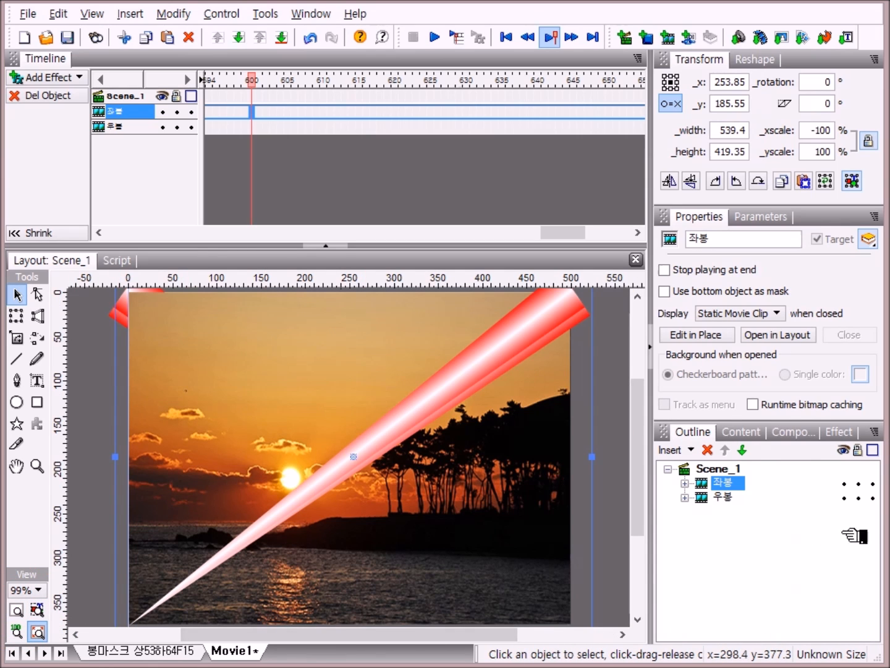
# Step: Group the 좌봉 and 우봉 clips together into a single movie clip
pyautogui.keyDown('shift'); pyautogui.click(719, 498); pyautogui.keyUp('shift')
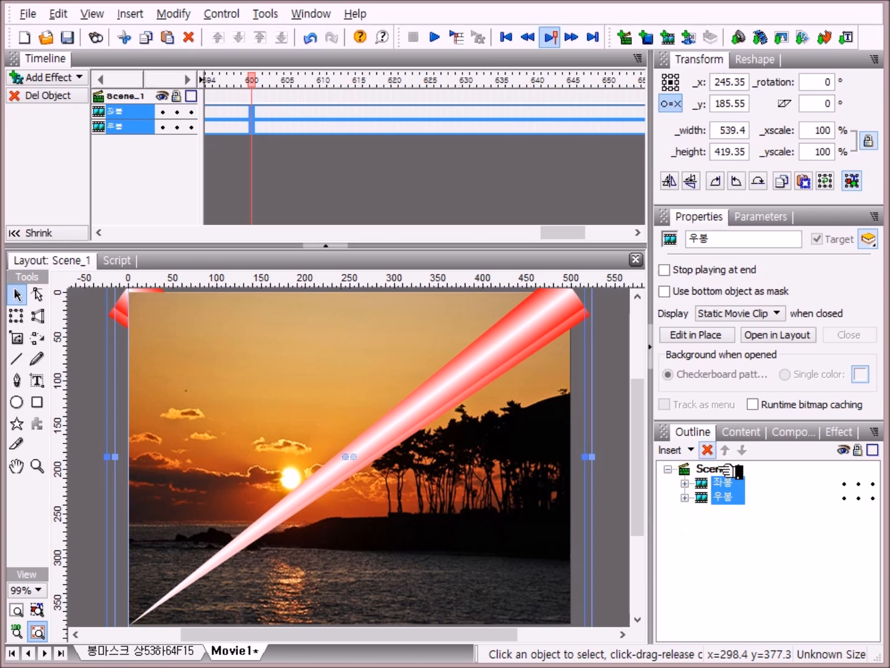
pyautogui.click(177, 13)
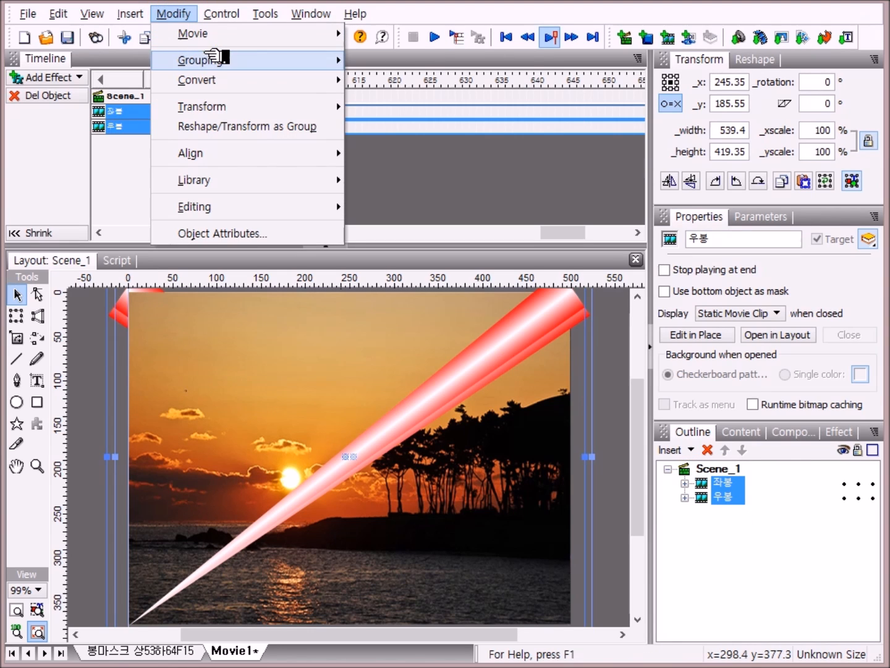
pyautogui.moveTo(254, 58)
pyautogui.click(443, 101)
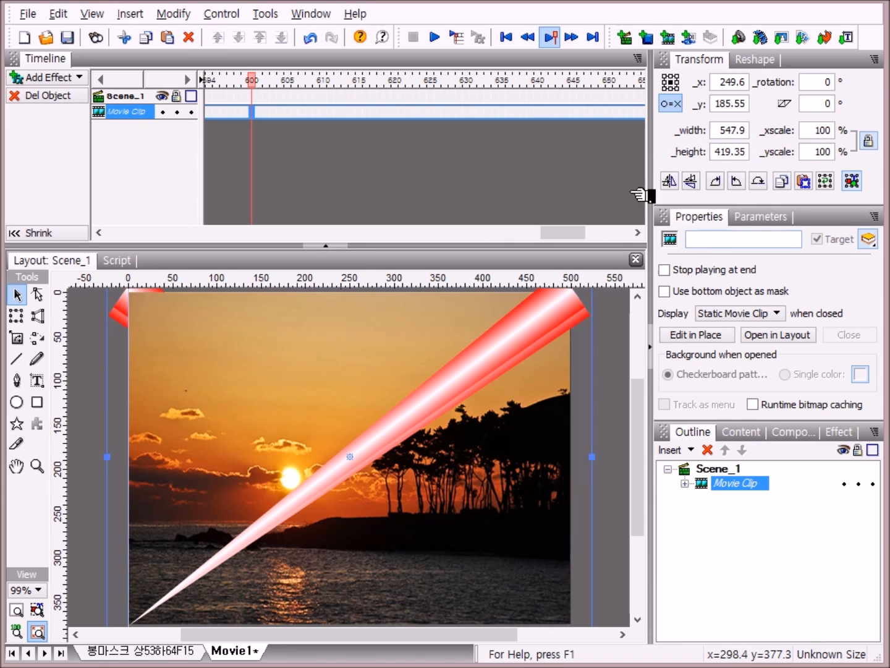
# Step: Play the movie to preview it, then stop playback
pyautogui.click(435, 38)
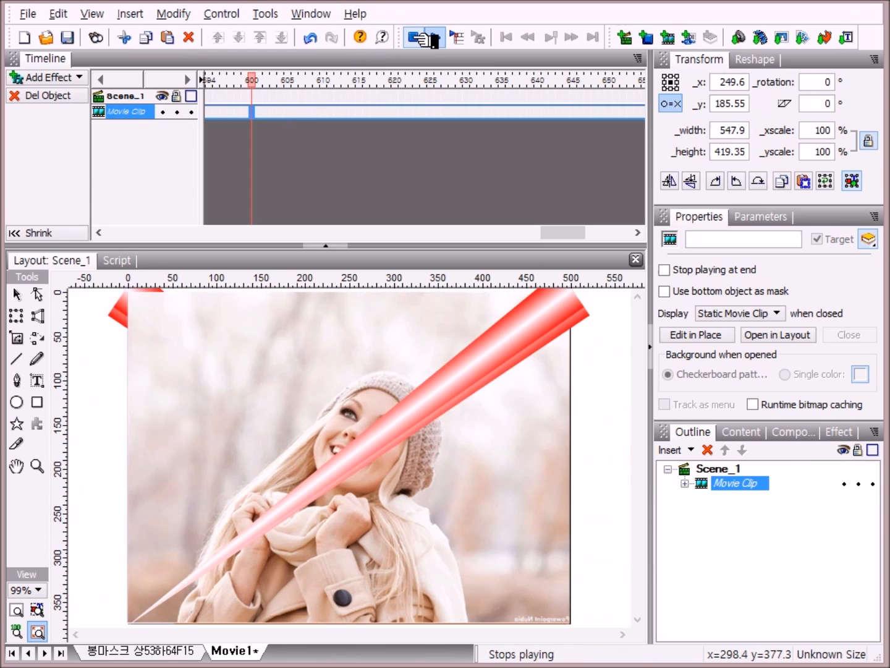
pyautogui.click(421, 37)
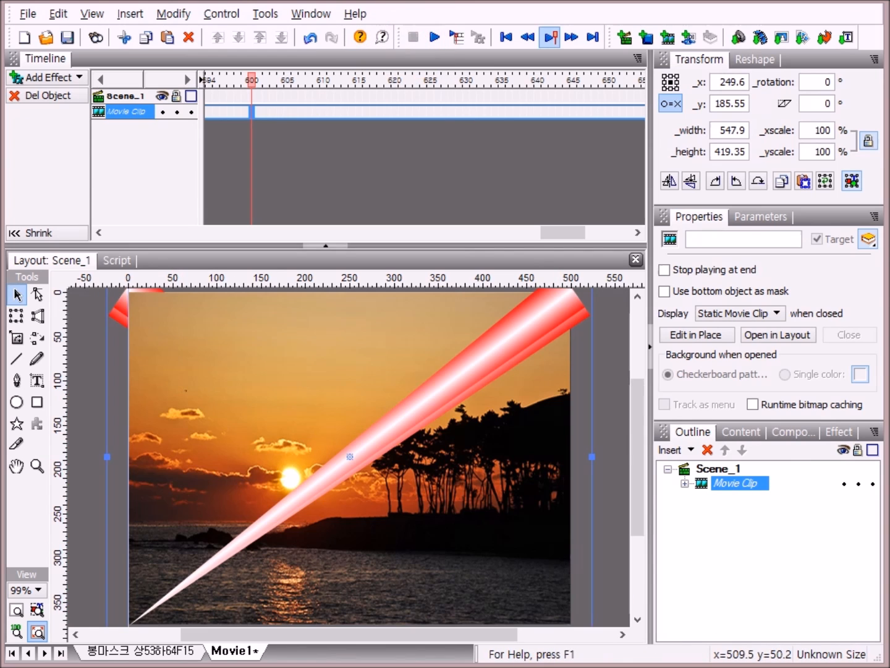
# Step: Set the movie's frame rate to 15 frames/sec in Movie Properties
pyautogui.rightClick(610, 457)
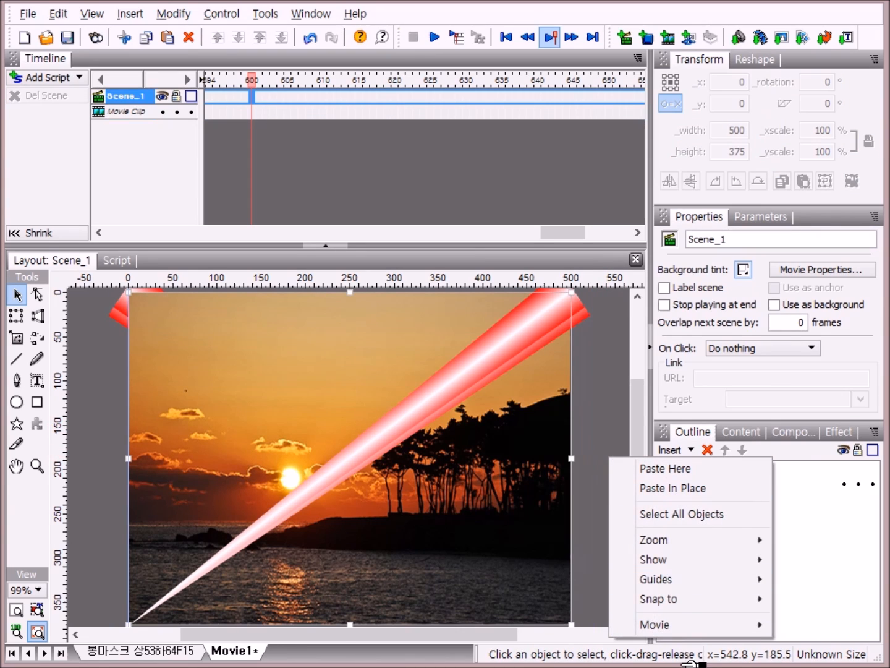
pyautogui.moveTo(676, 627)
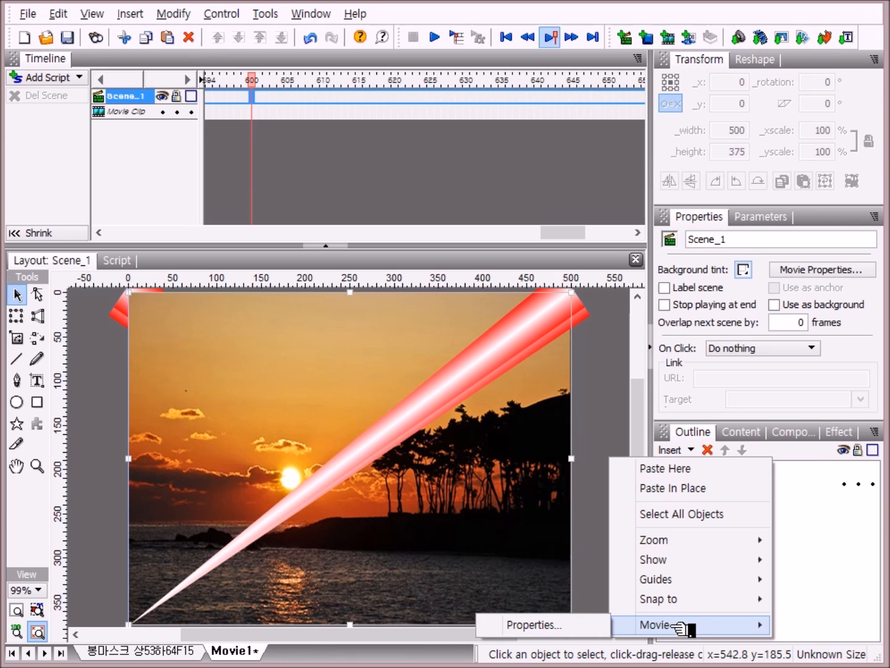
pyautogui.click(578, 628)
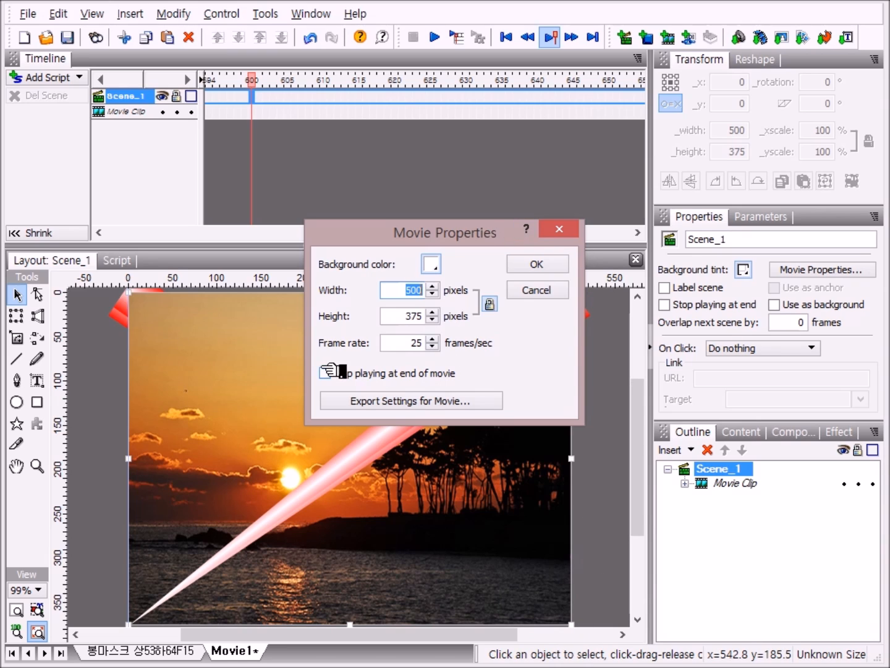
pyautogui.click(428, 343)
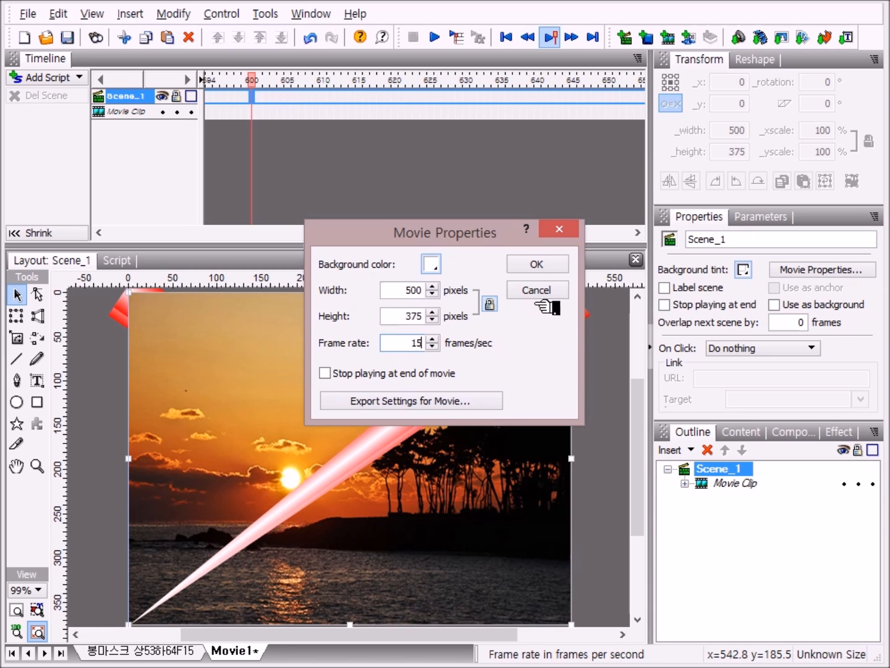
pyautogui.click(553, 263)
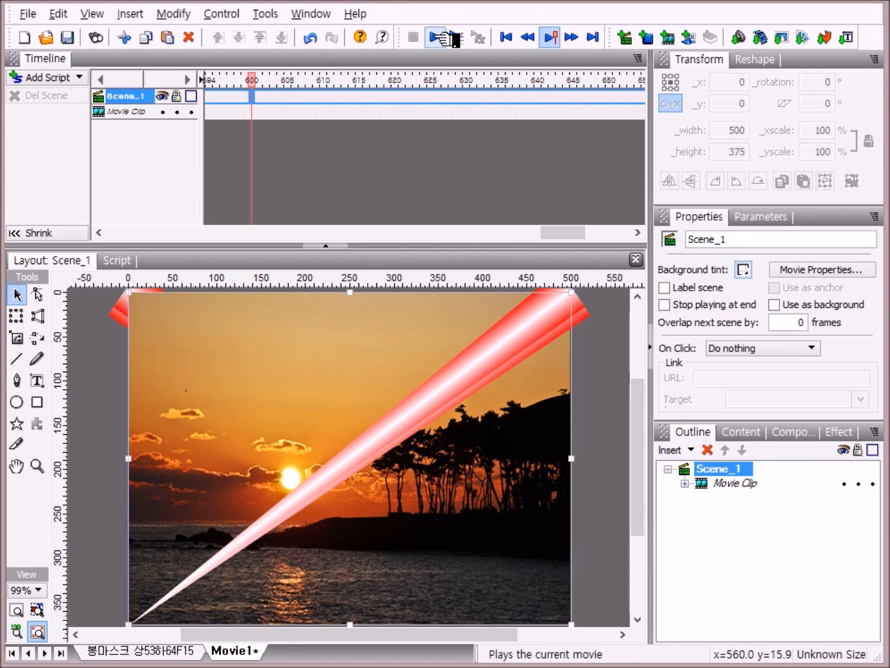
# Step: Play the movie to preview the transition at the new frame rate
pyautogui.click(436, 37)
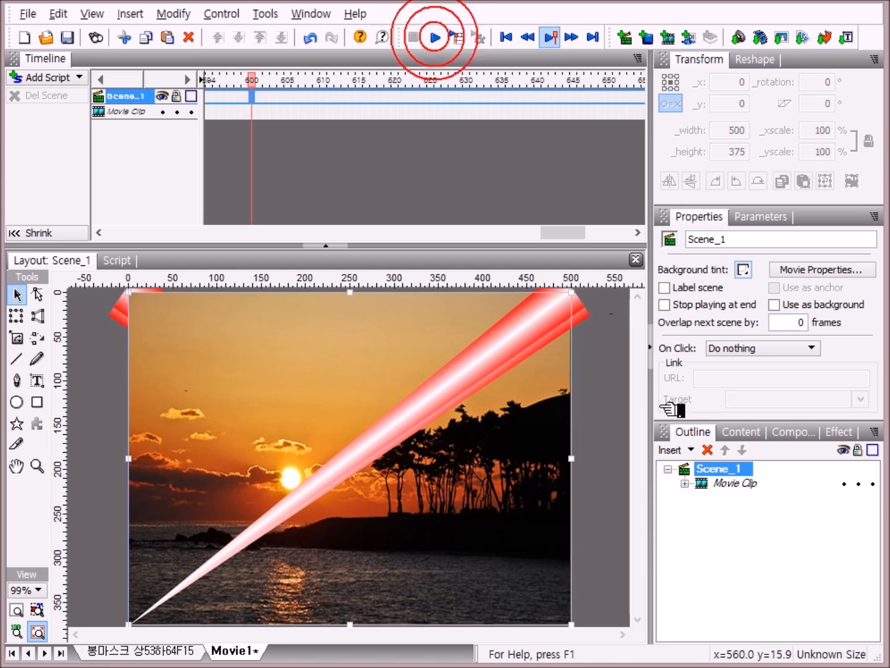